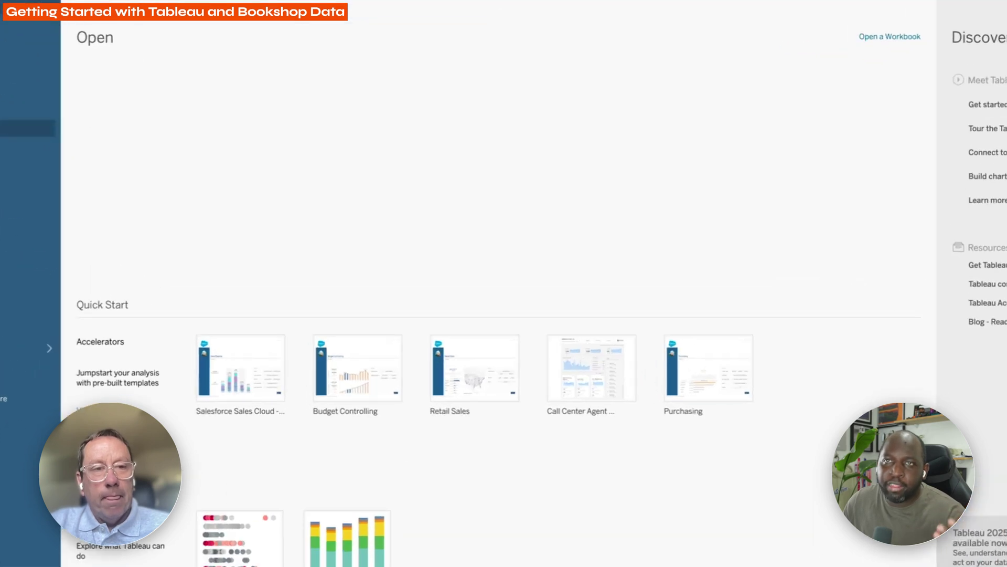
# Connect to the Microsoft Excel workbook Bookshop.xlsx from the Data Sources folder.
pyautogui.click(26, 128)
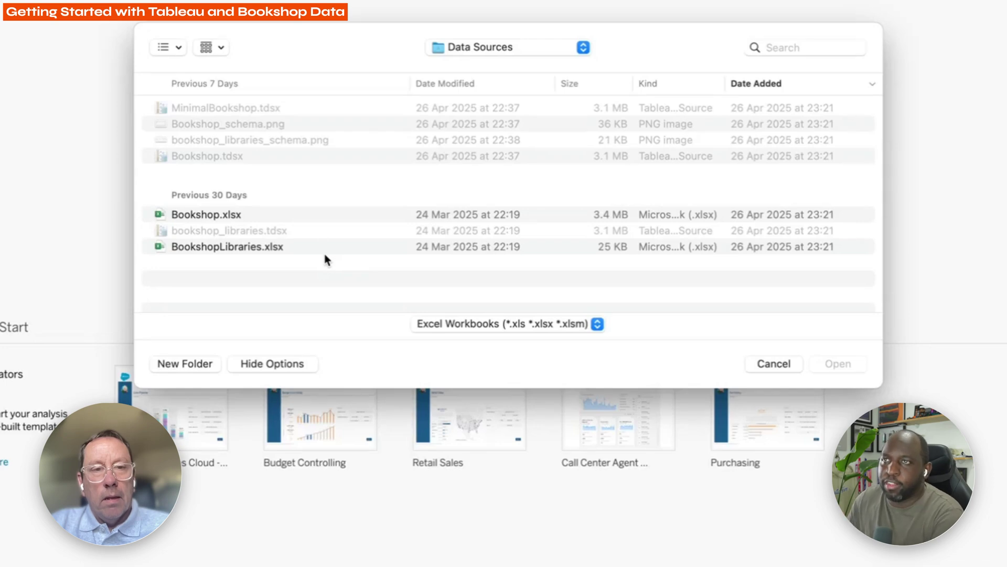
pyautogui.click(239, 214)
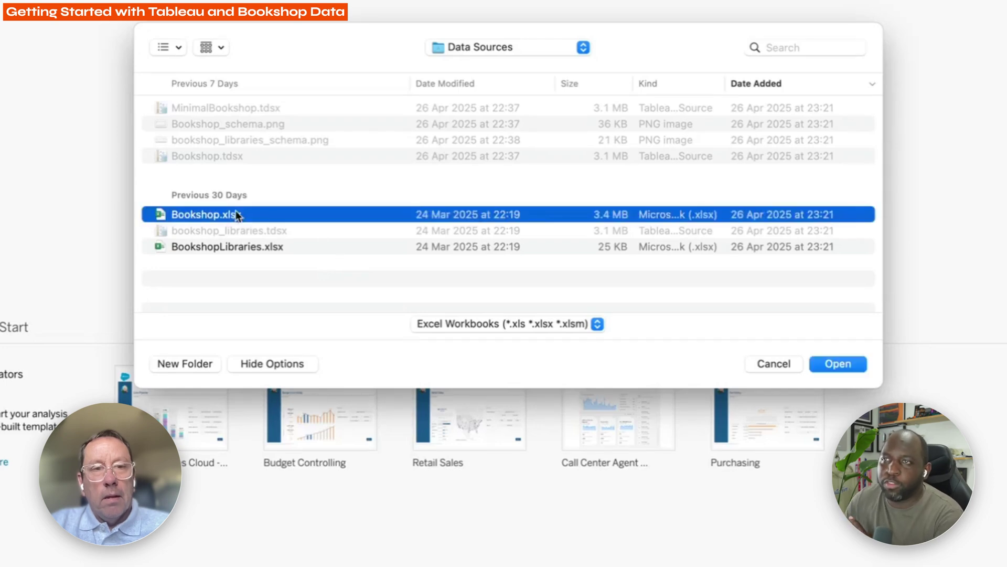
pyautogui.click(825, 366)
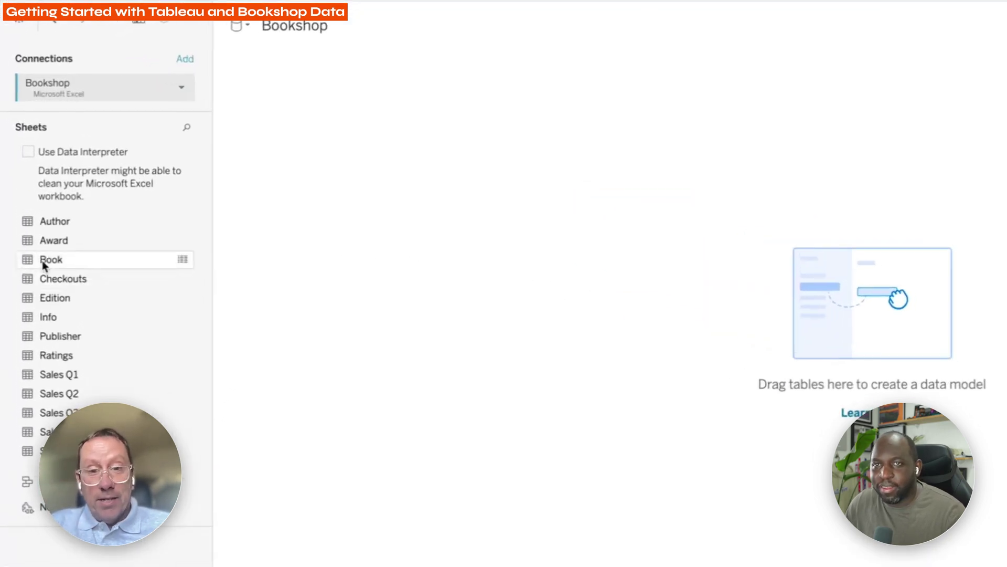
# Add the Book table to the empty canvas as the base of the data model.
pyautogui.click(46, 263)
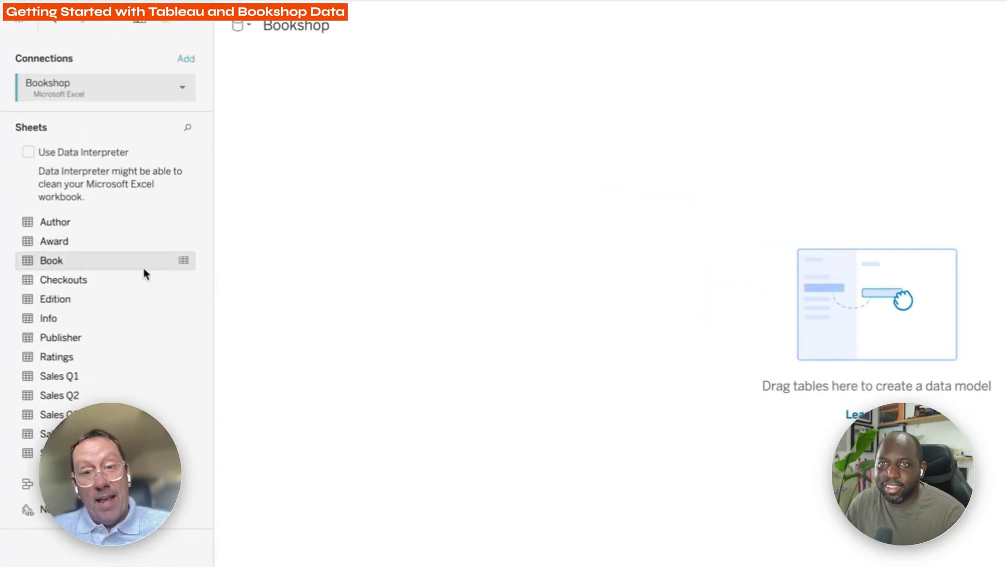
pyautogui.doubleClick(72, 265)
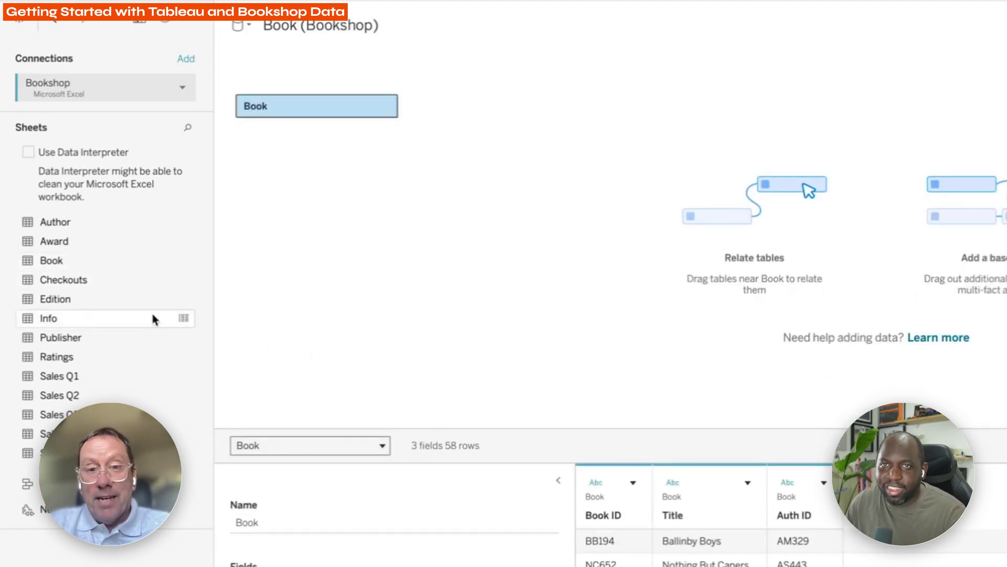
# Add the Edition table related to Book, and inspect their relationship and each table's data preview.
pyautogui.moveTo(88, 310); pyautogui.dragTo(283, 337)
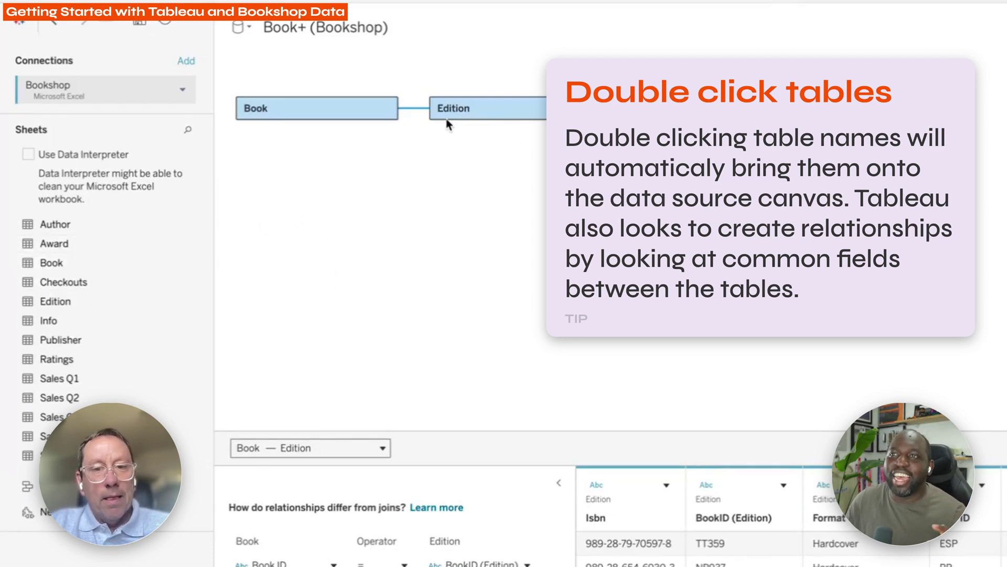
pyautogui.moveTo(417, 106)
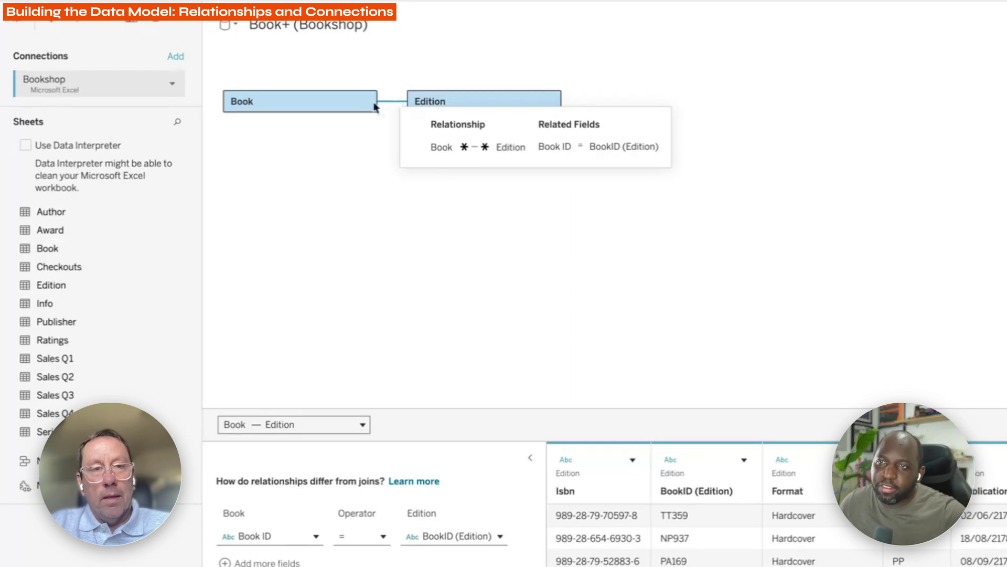
pyautogui.click(282, 100)
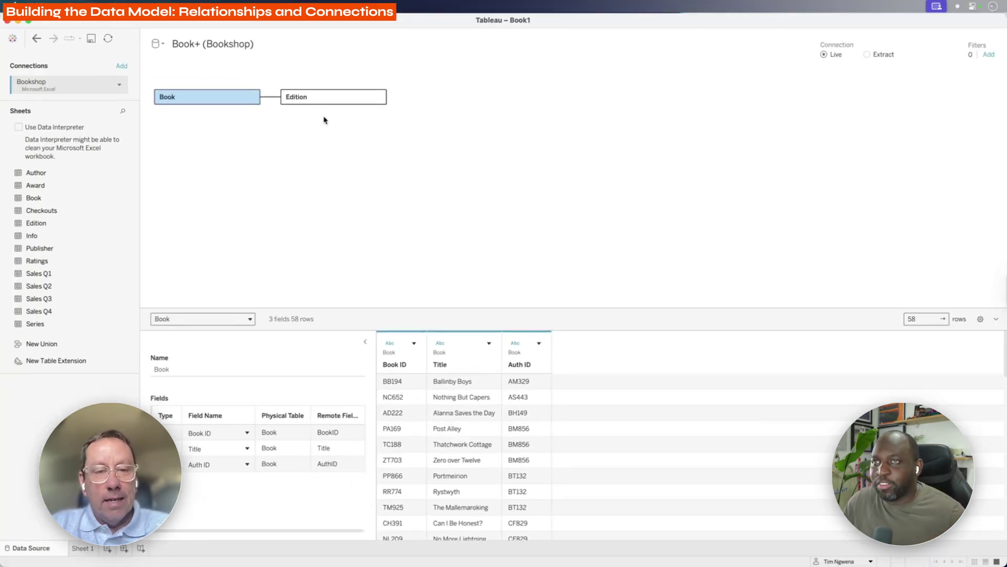
pyautogui.click(311, 97)
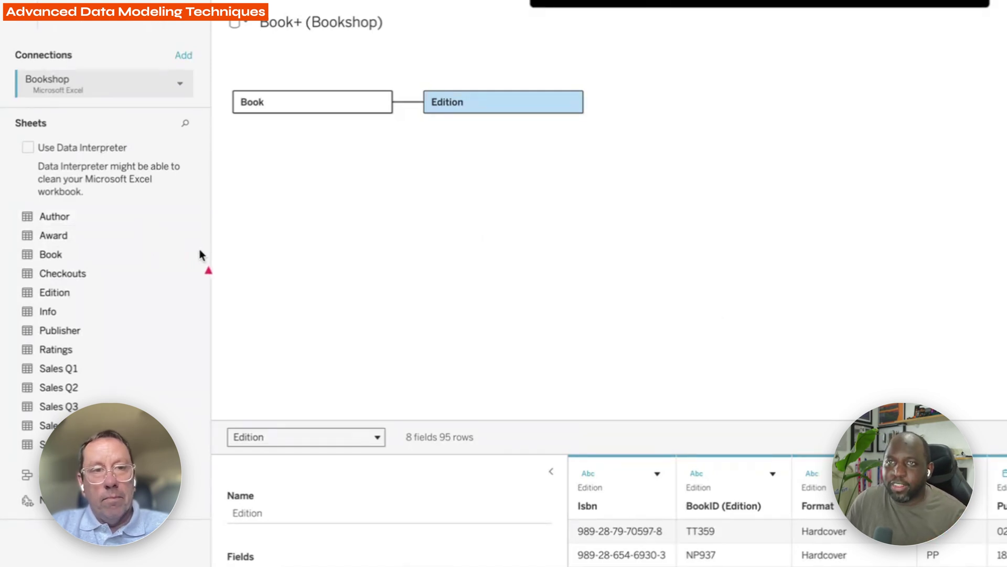
# Preview the Book sheet's data in its own window and close the window after viewing.
pyautogui.moveTo(177, 206); pyautogui.dragTo(203, 463)
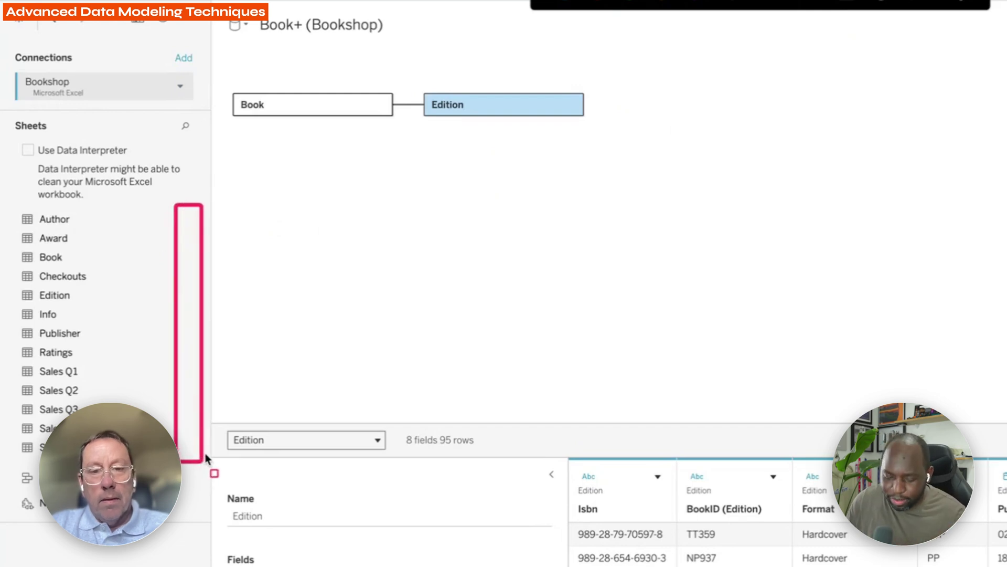
pyautogui.click(67, 239)
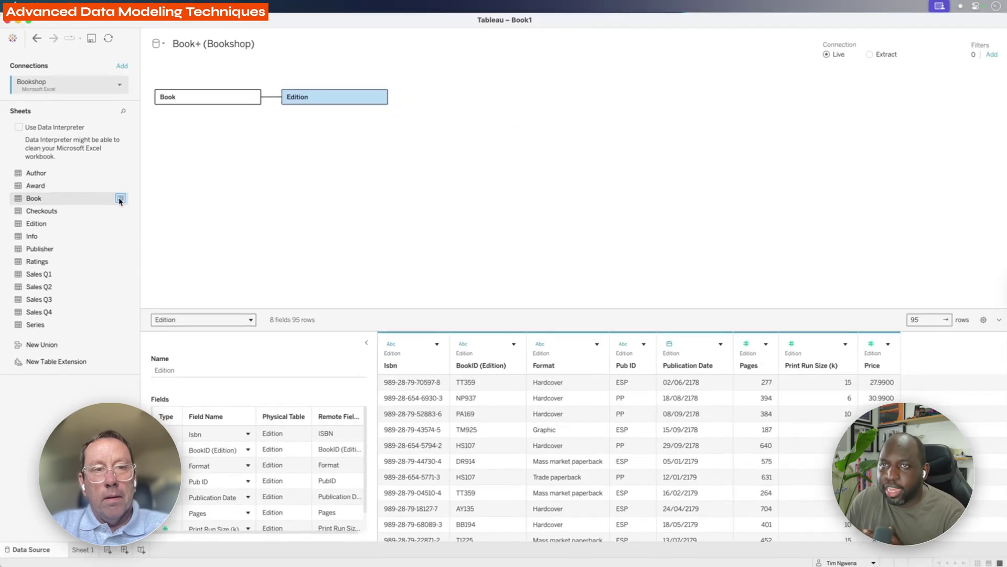
pyautogui.click(120, 199)
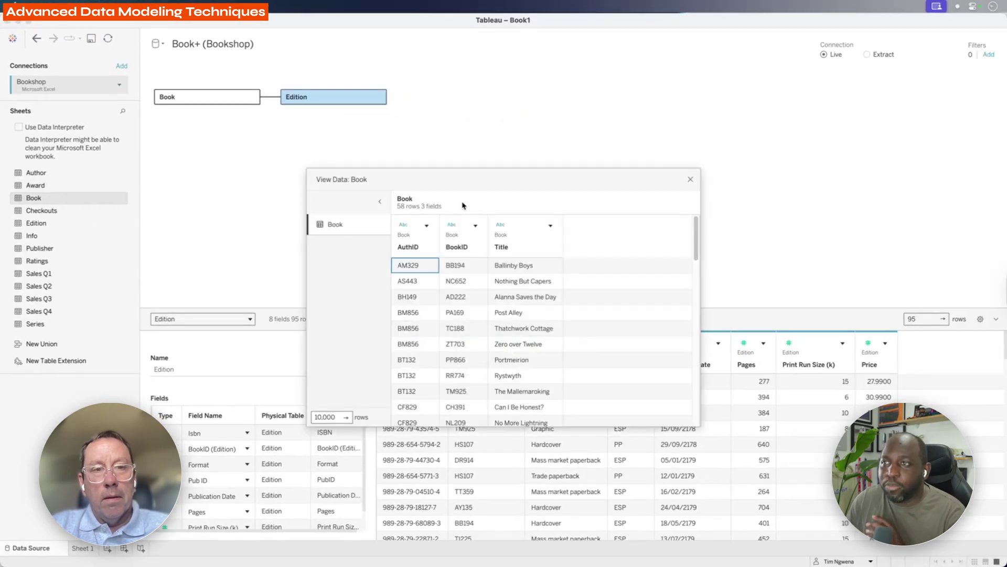
pyautogui.moveTo(461, 178); pyautogui.dragTo(342, 147)
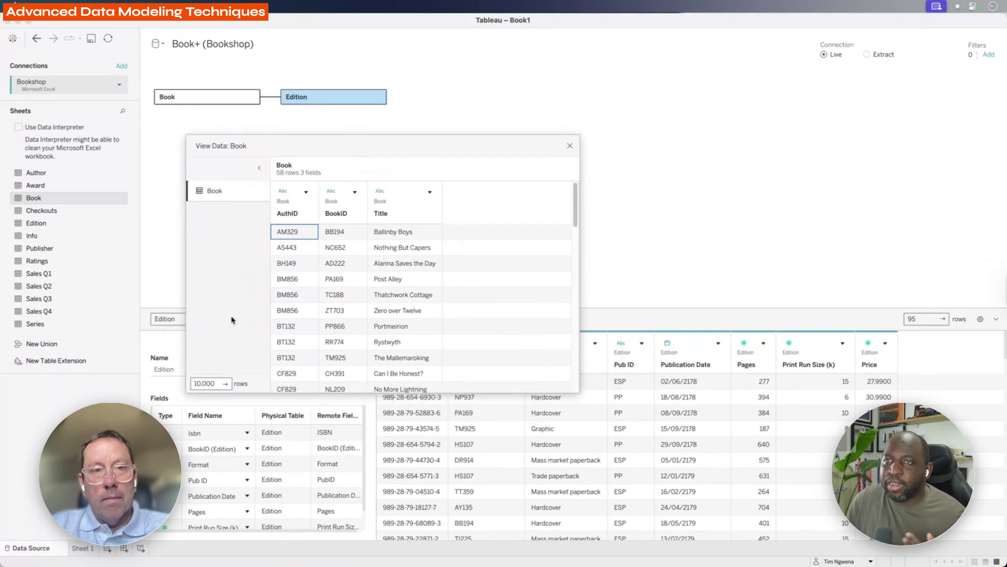
pyautogui.click(570, 146)
# Preview the data of the Checkouts and Award sheets, closing each data window after viewing.
pyautogui.click(120, 210)
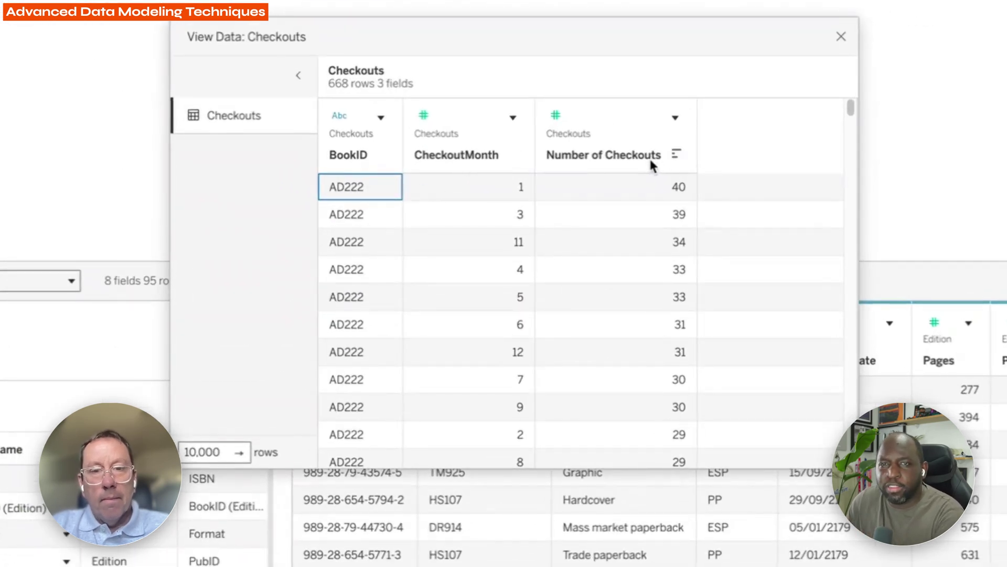
pyautogui.click(842, 37)
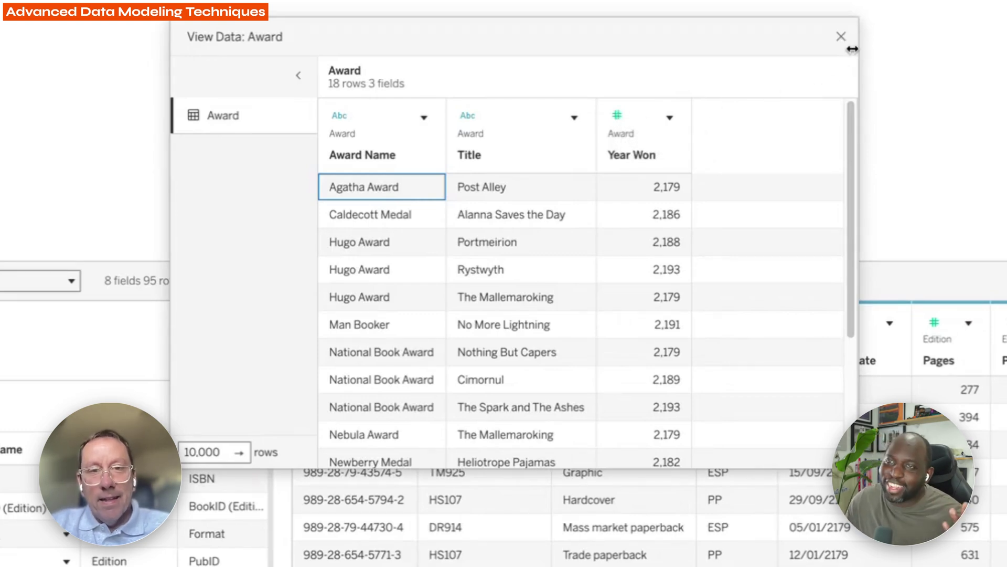
pyautogui.click(841, 36)
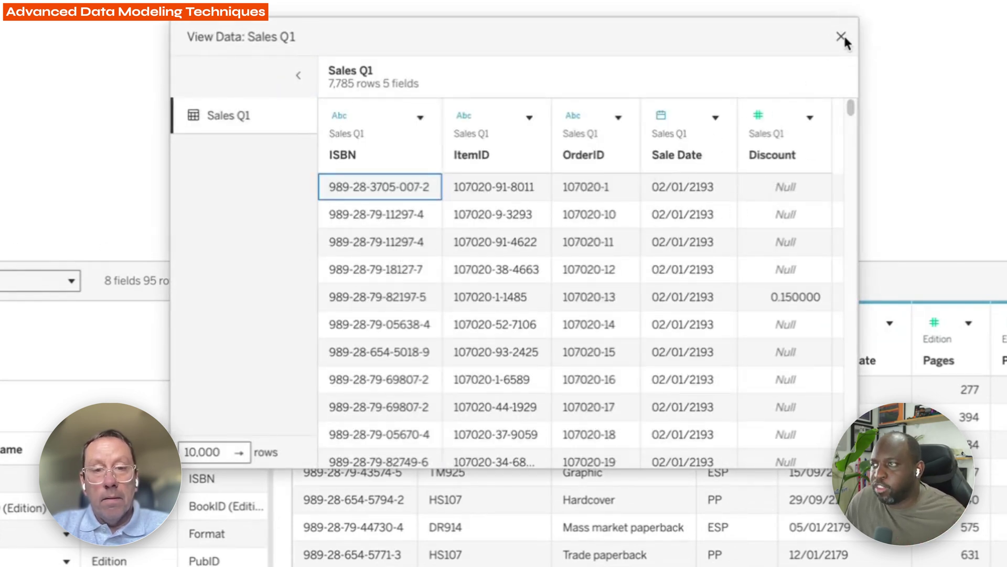
# Preview the Sales Q1, Sales Q2 and Sales Q3 sheets, widening the data window where needed to see all columns.
pyautogui.moveTo(857, 110); pyautogui.dragTo(991, 121)
pyautogui.click(974, 39)
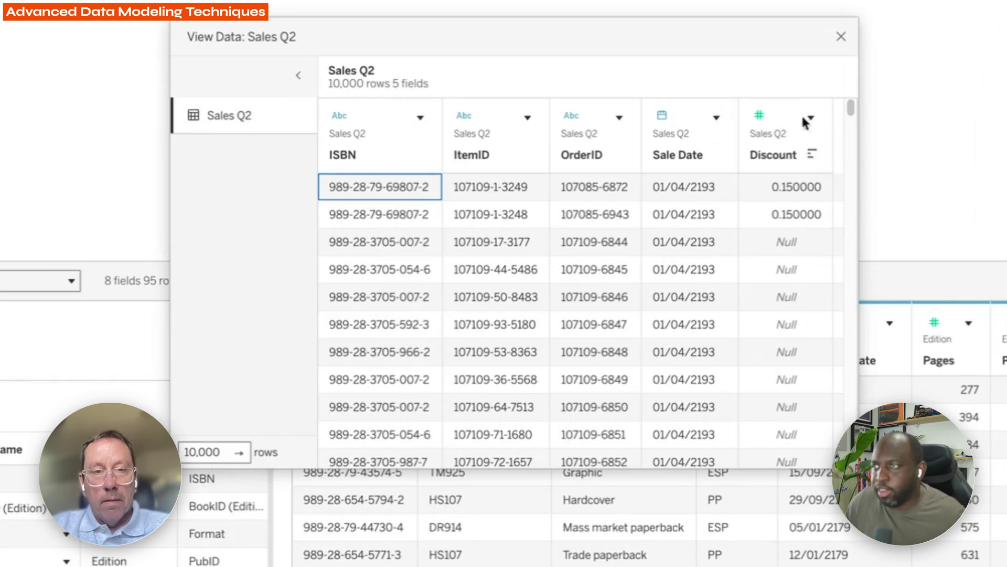
pyautogui.moveTo(858, 77); pyautogui.dragTo(921, 77)
pyautogui.click(904, 36)
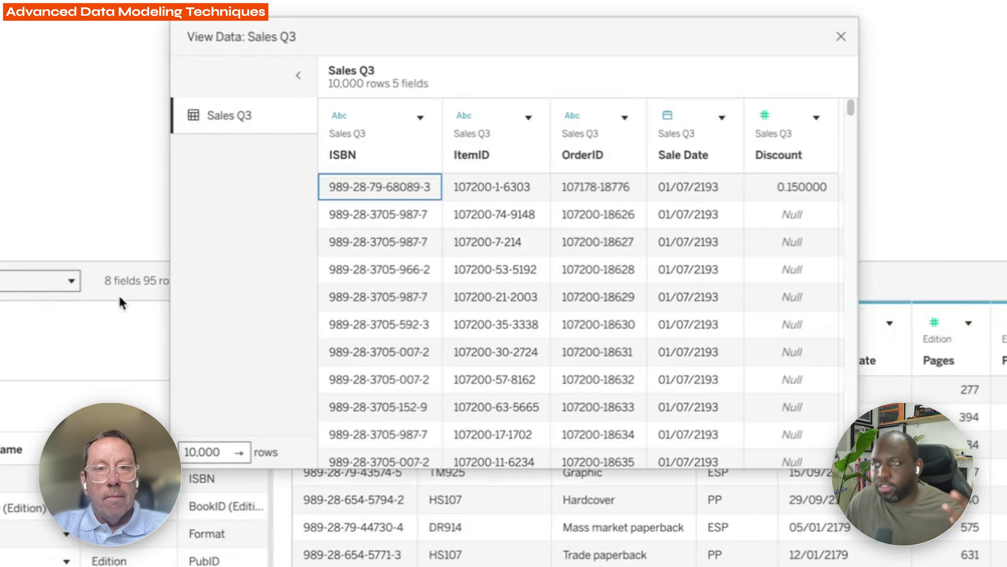
pyautogui.click(841, 36)
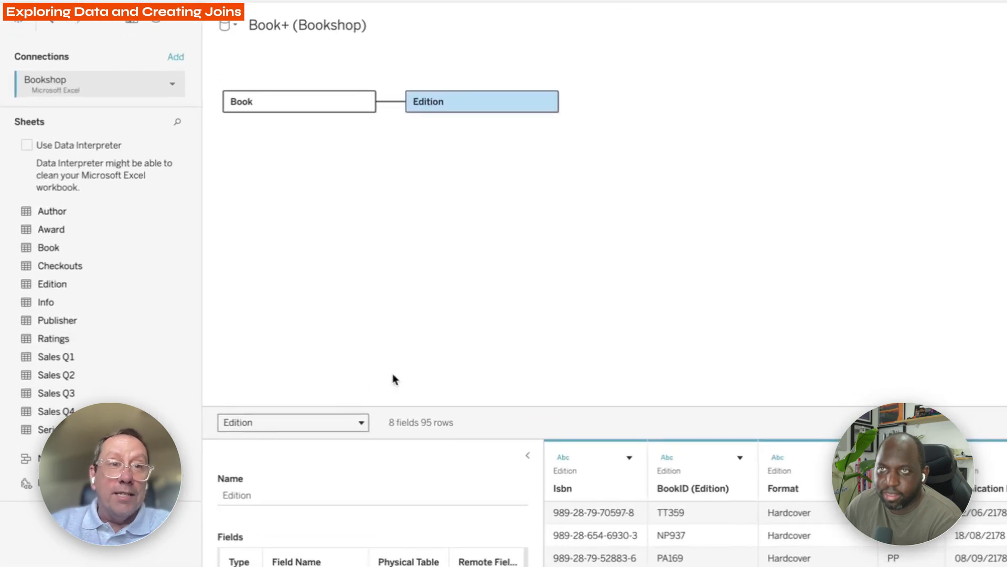
# Add the Ratings table related to Book and remove it again from the data model.
pyautogui.doubleClick(57, 262)
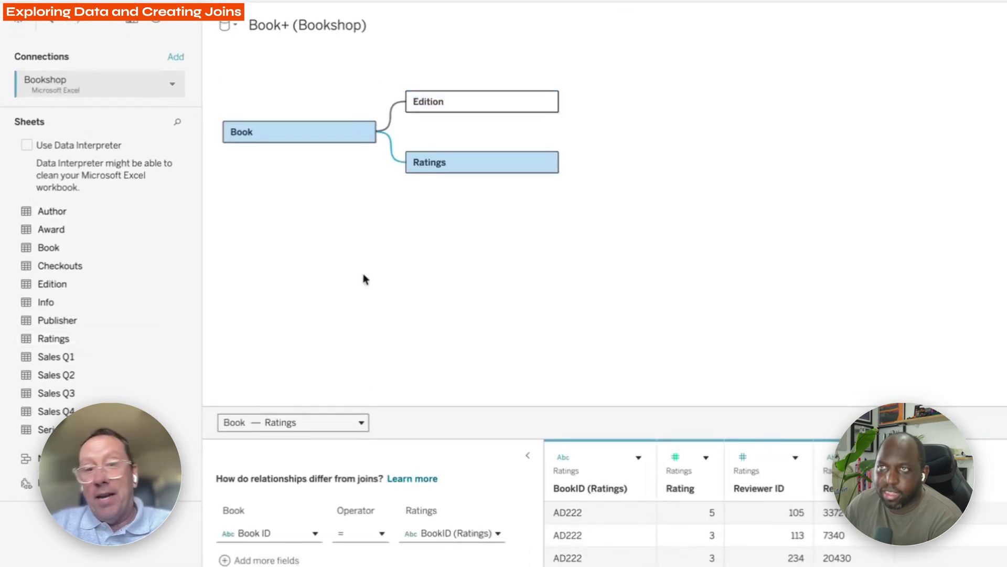
pyautogui.moveTo(388, 145)
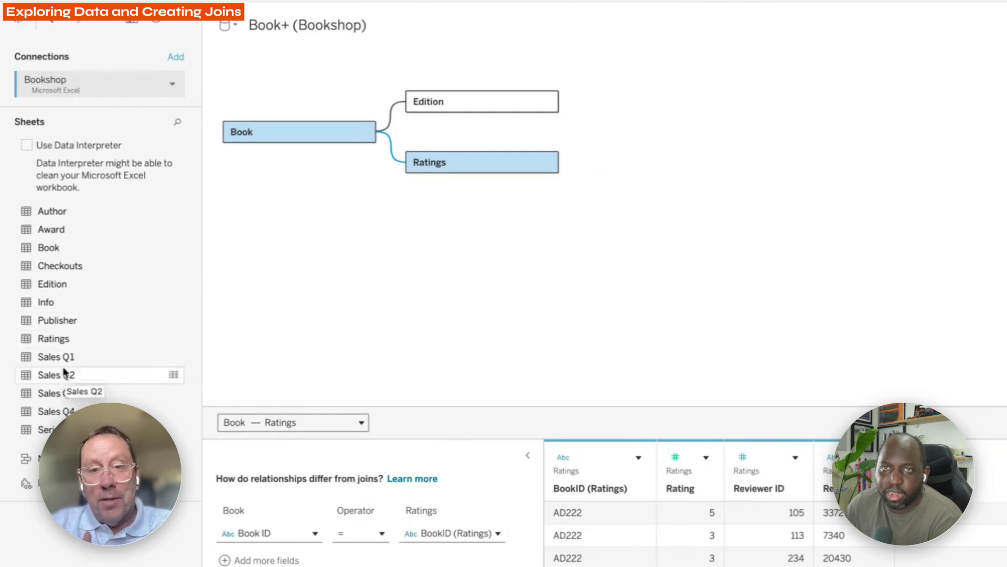
pyautogui.click(547, 162)
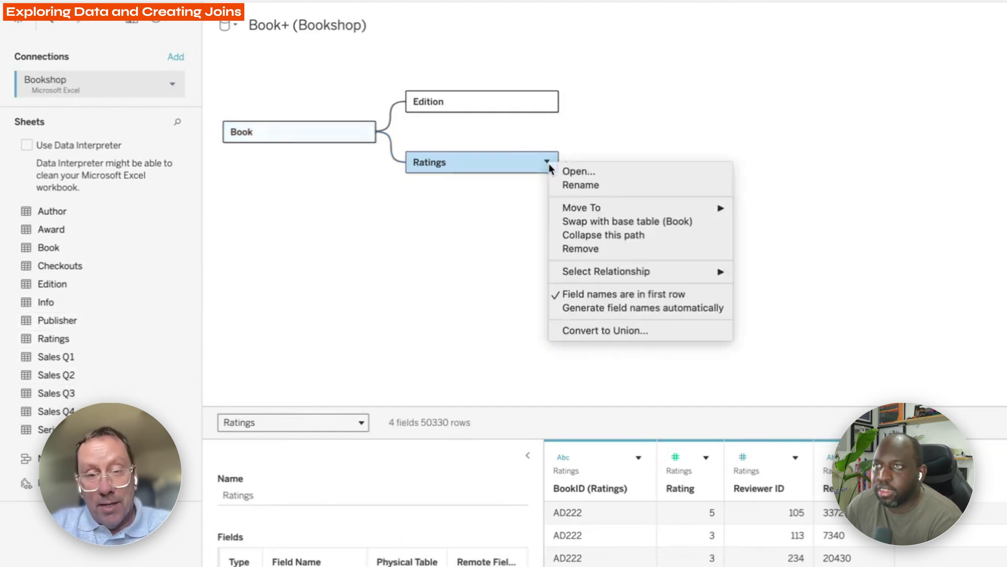
pyautogui.click(616, 250)
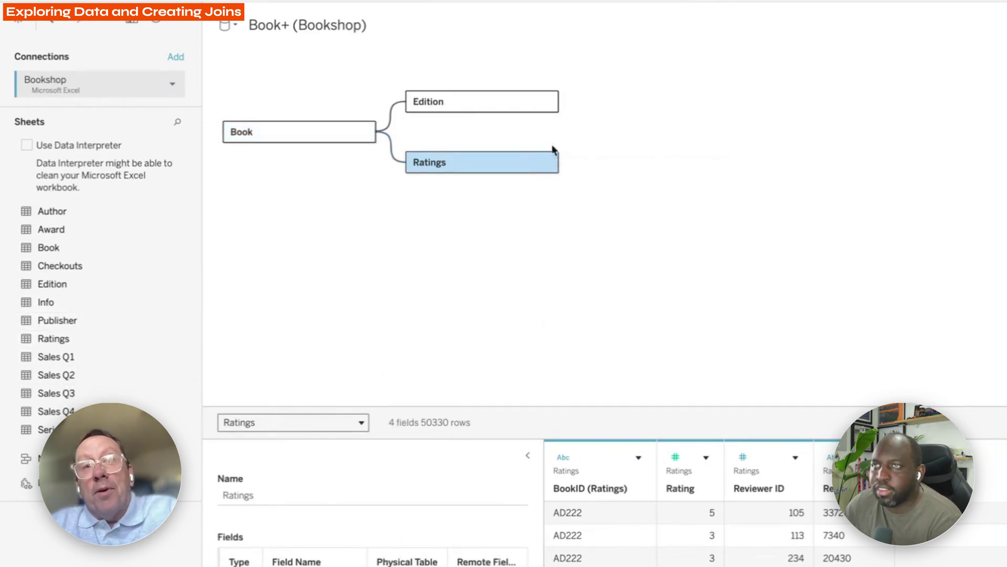
# Remove the Edition table from the data model, leaving only Book on the canvas.
pyautogui.click(548, 105)
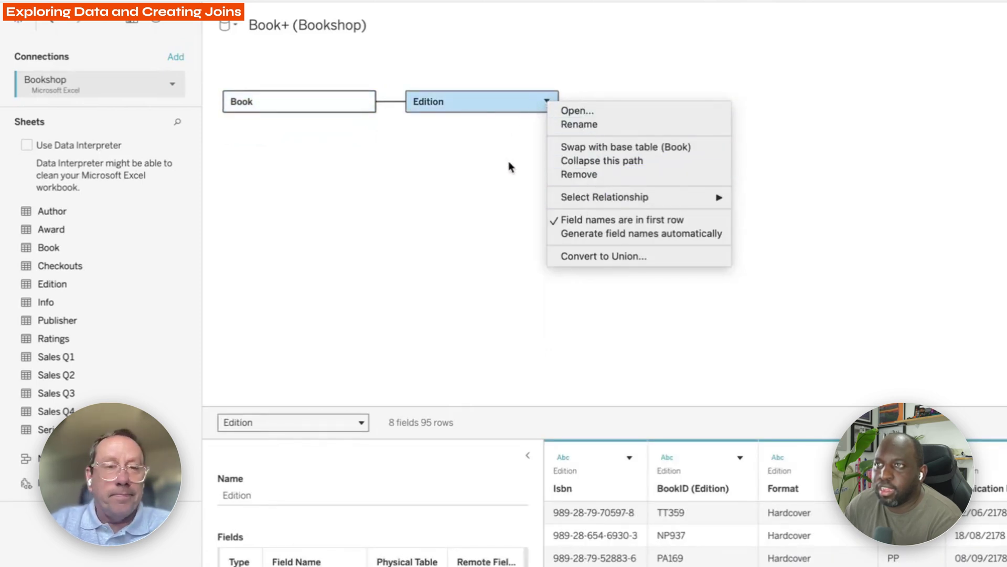
pyautogui.click(522, 157)
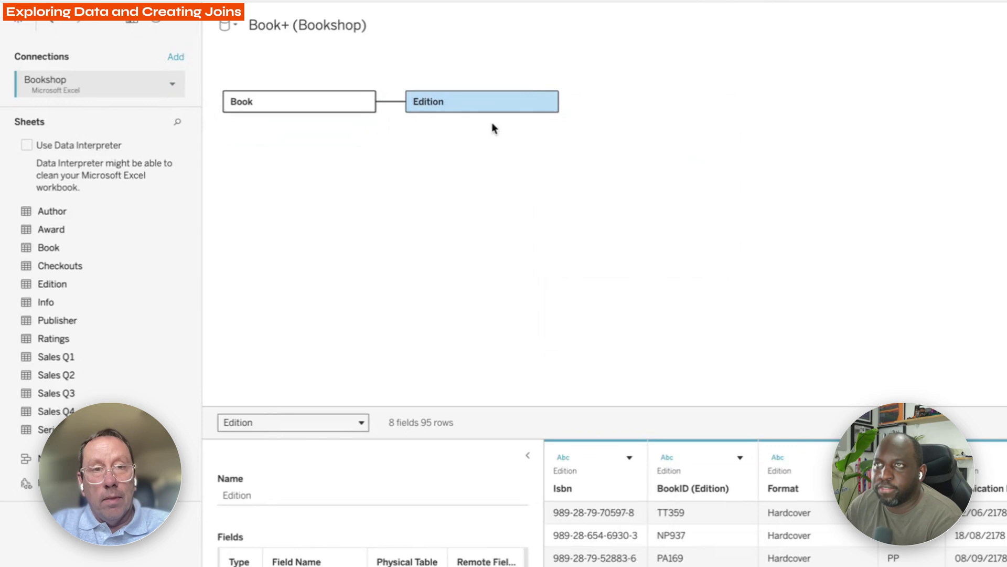
pyautogui.click(545, 99)
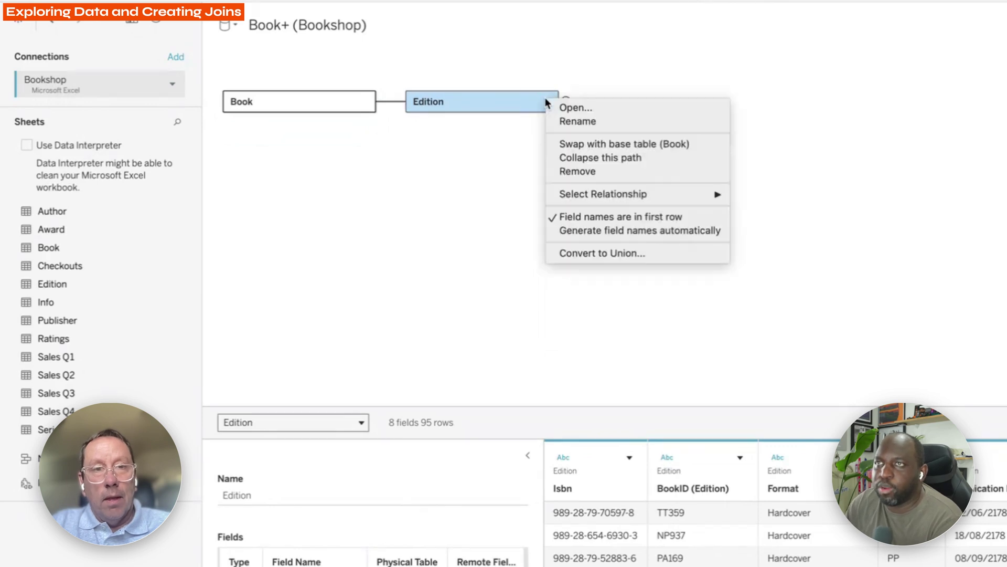
pyautogui.click(584, 171)
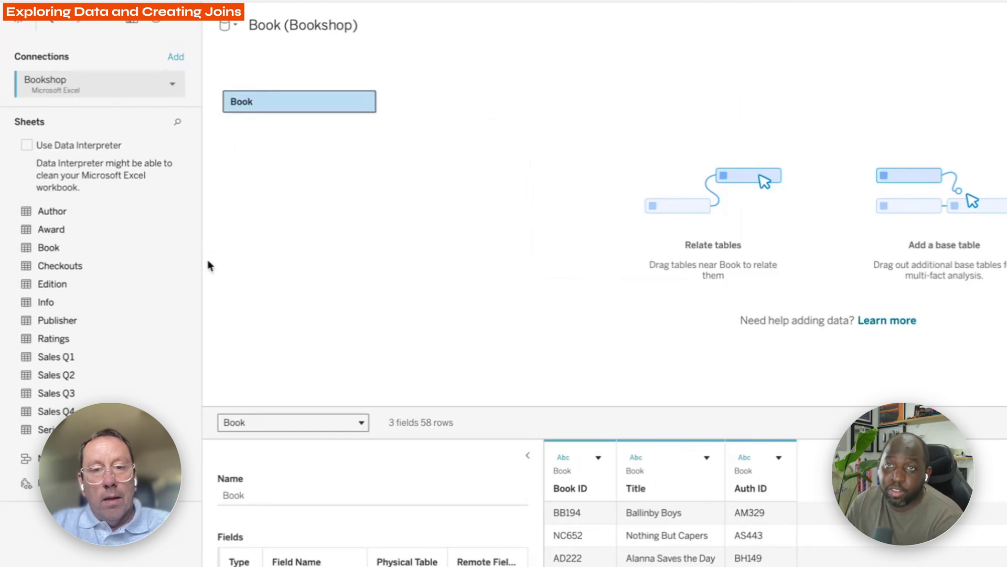
# Preview the Publisher sheet's data, check all its fields including PubID, and close the data window.
pyautogui.click(179, 321)
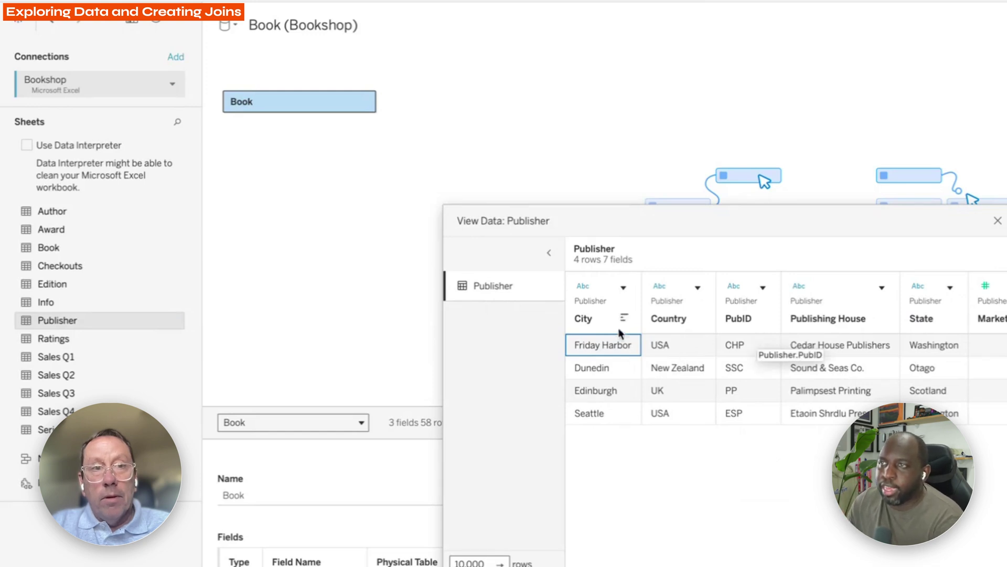
pyautogui.hscroll(2, 718, 530)
pyautogui.hscroll(6, 786, 347)
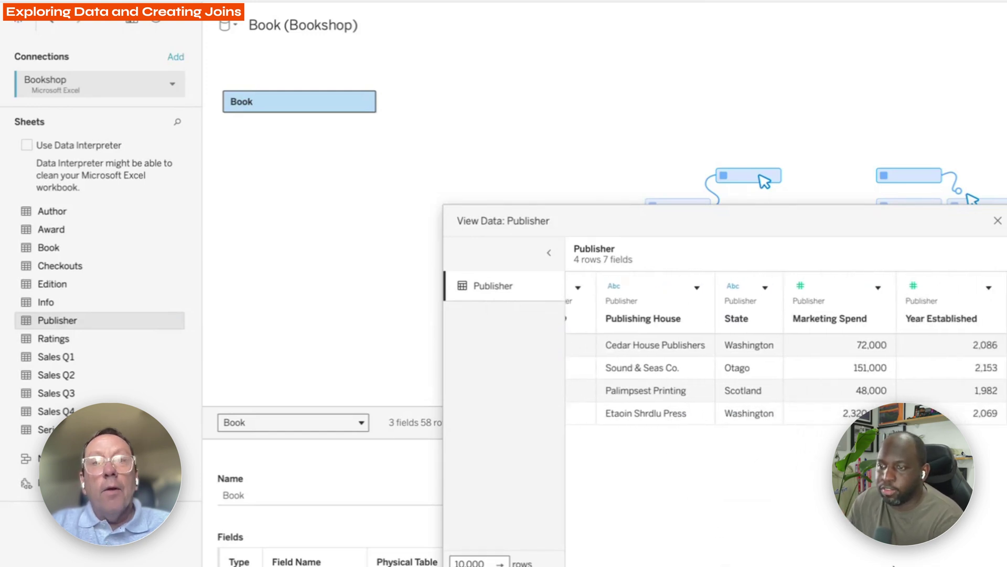
pyautogui.hscroll(-8, 749, 558)
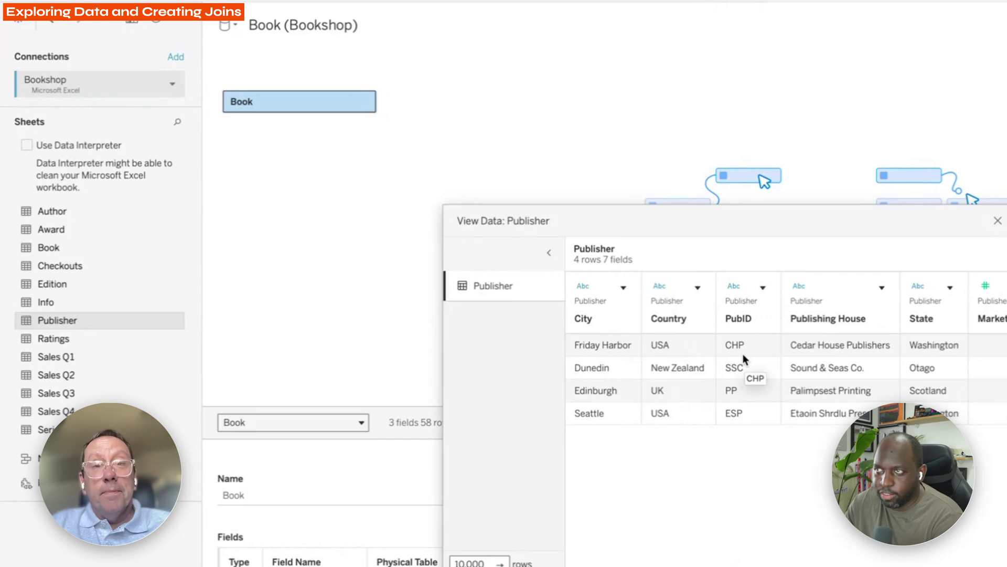
pyautogui.click(998, 221)
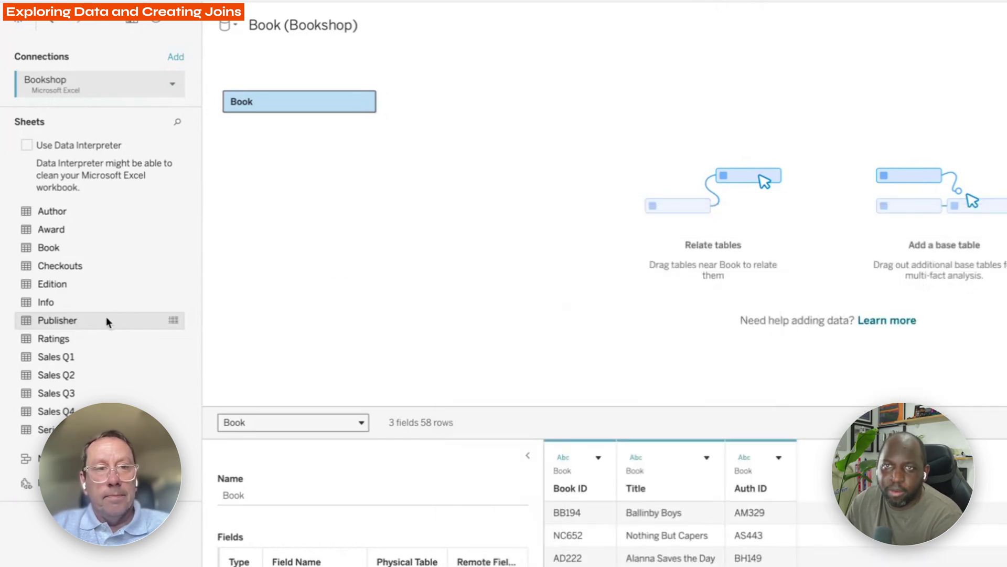
# Add the Publisher table below Book as a second base table, dismiss the multiple base tables notice and review the data source alert.
pyautogui.moveTo(106, 320); pyautogui.dragTo(366, 313)
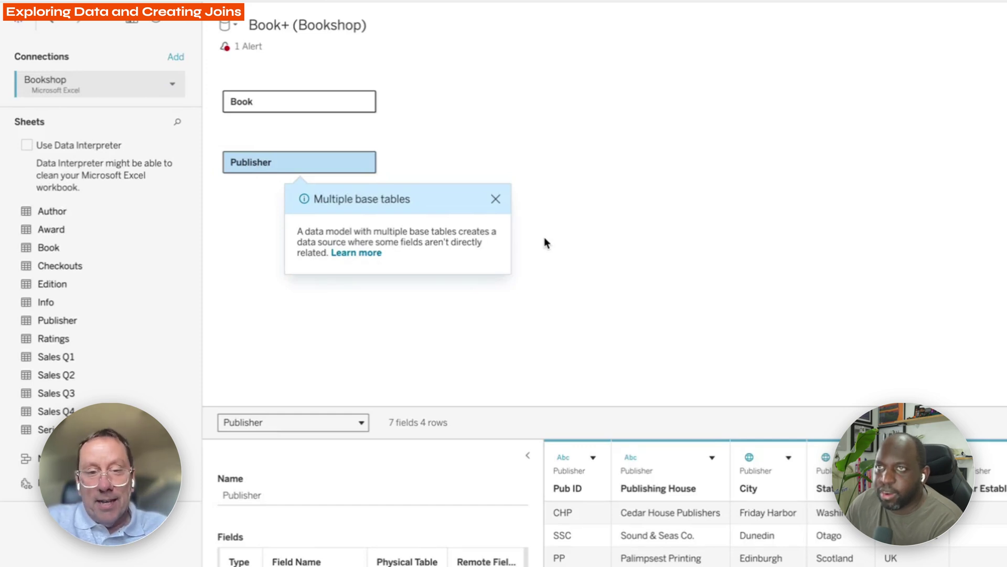
pyautogui.click(497, 198)
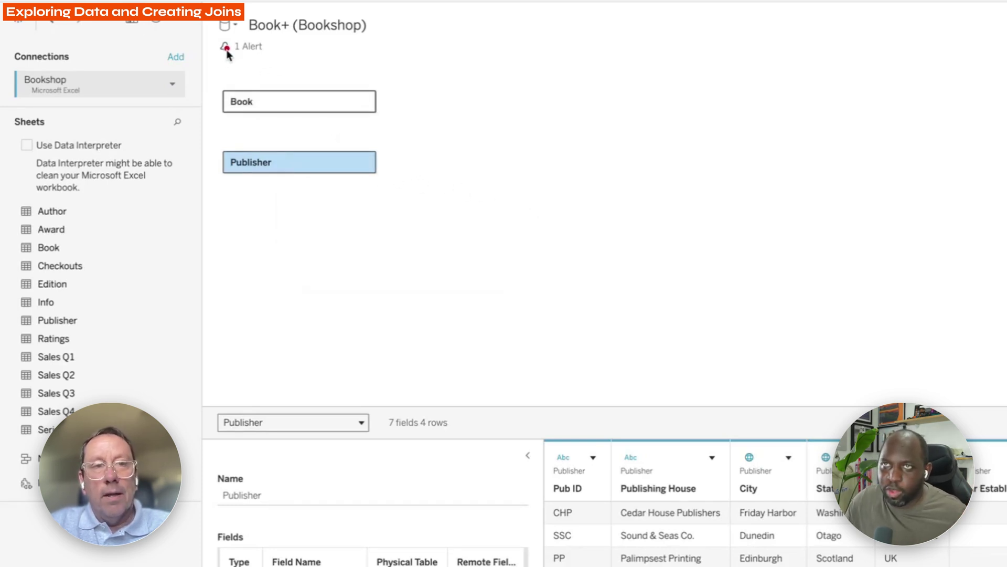
pyautogui.click(247, 49)
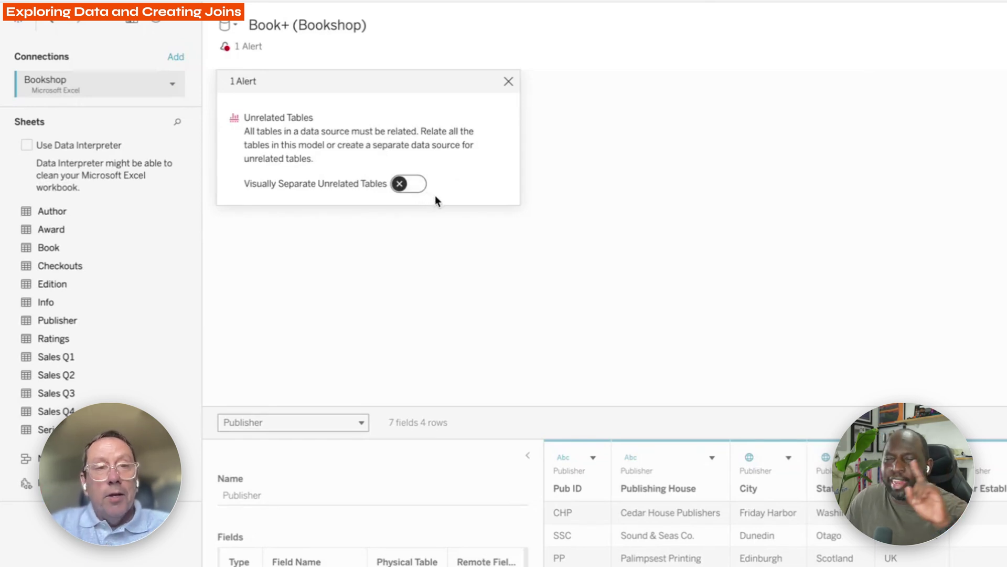
pyautogui.click(509, 82)
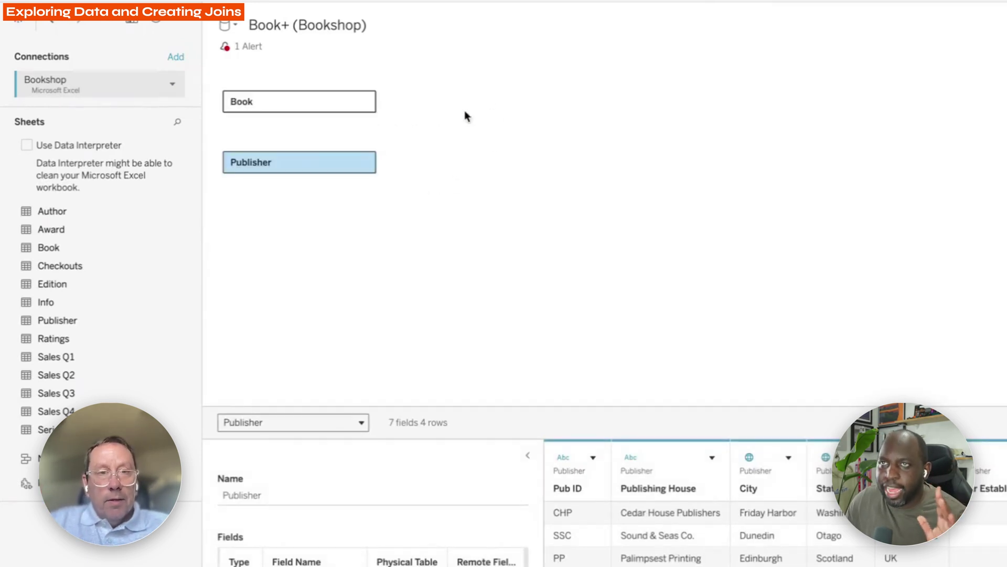
# Remove the Publisher base table from the data model and add the Edition table related to Book, checking the related fields.
pyautogui.click(368, 163)
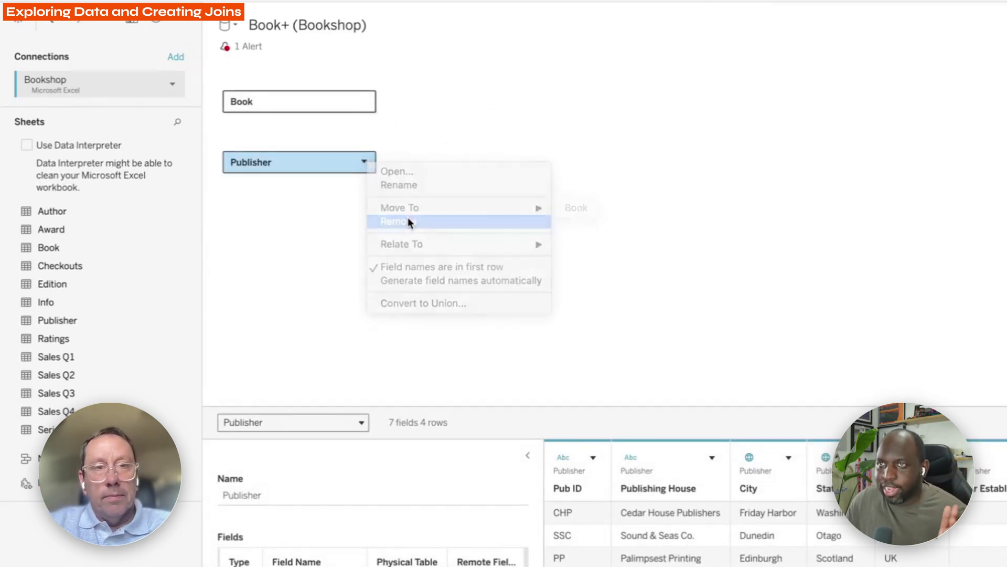
pyautogui.click(410, 221)
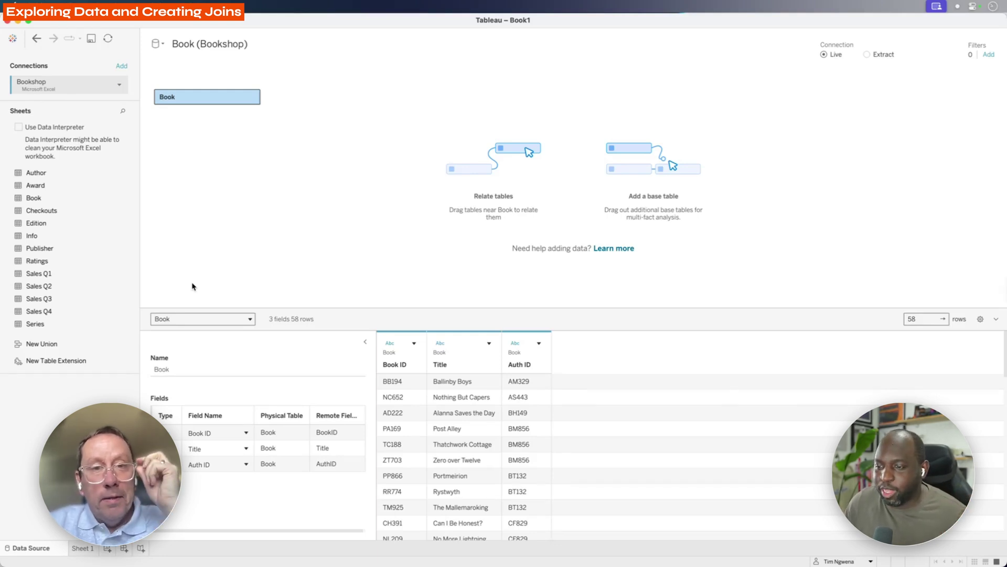
pyautogui.moveTo(36, 227); pyautogui.dragTo(299, 240)
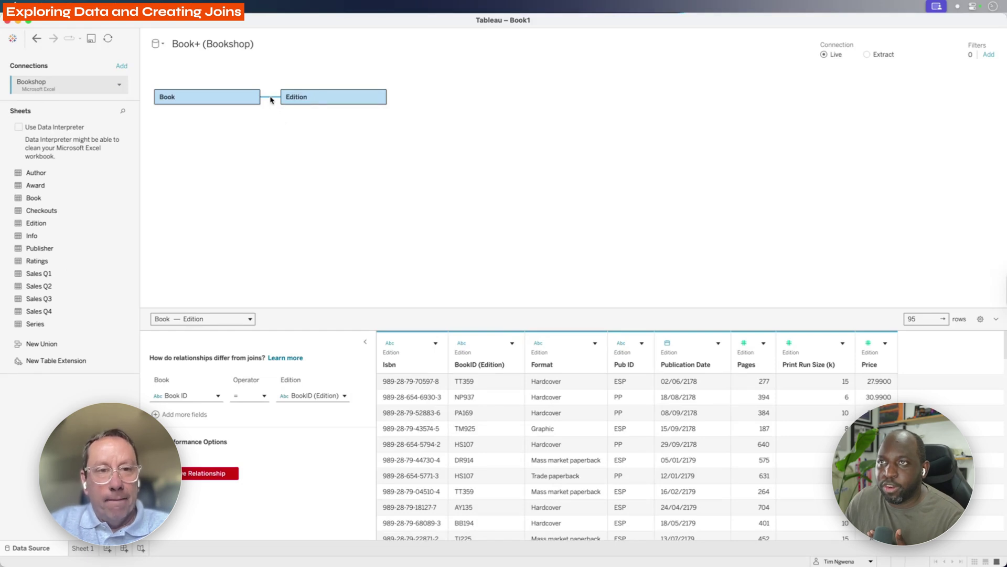
pyautogui.moveTo(274, 99)
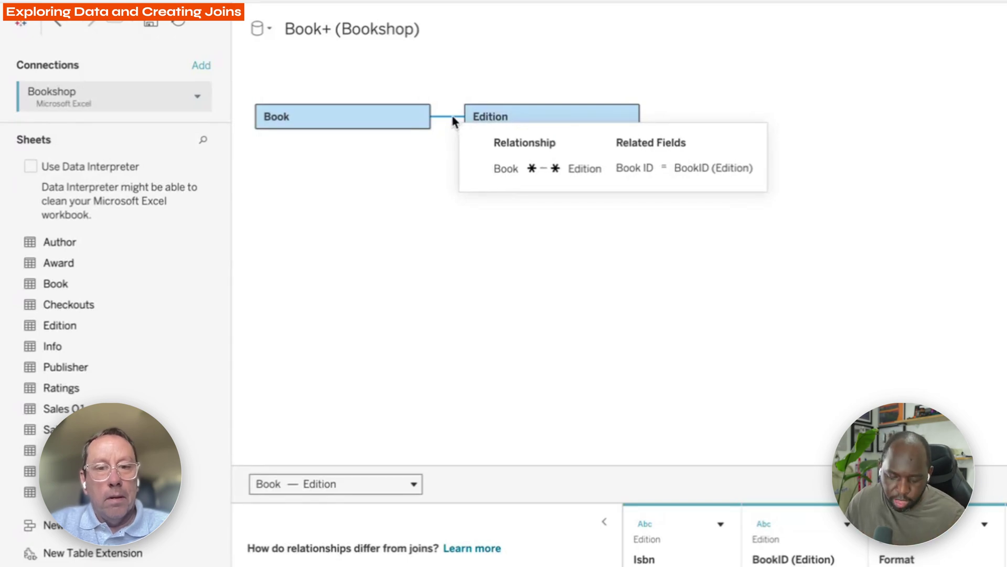
# Outline the Book–Edition relationship settings with a red rectangle annotation and clear it again.
pyautogui.press('super+shift+a')
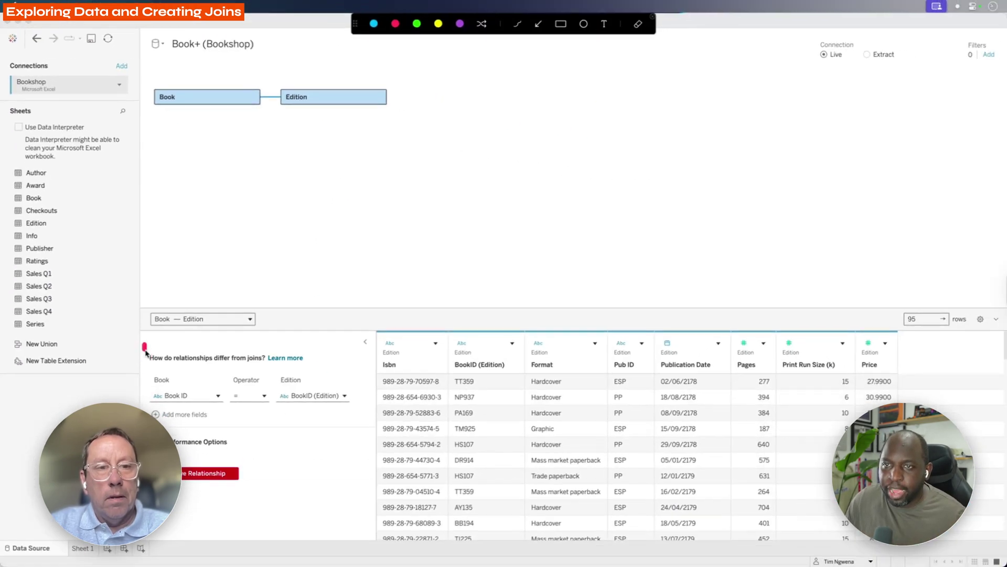
pyautogui.moveTo(143, 342)
pyautogui.mouseDown()
pyautogui.moveTo(256, 442)
pyautogui.moveTo(368, 458)
pyautogui.mouseUp()
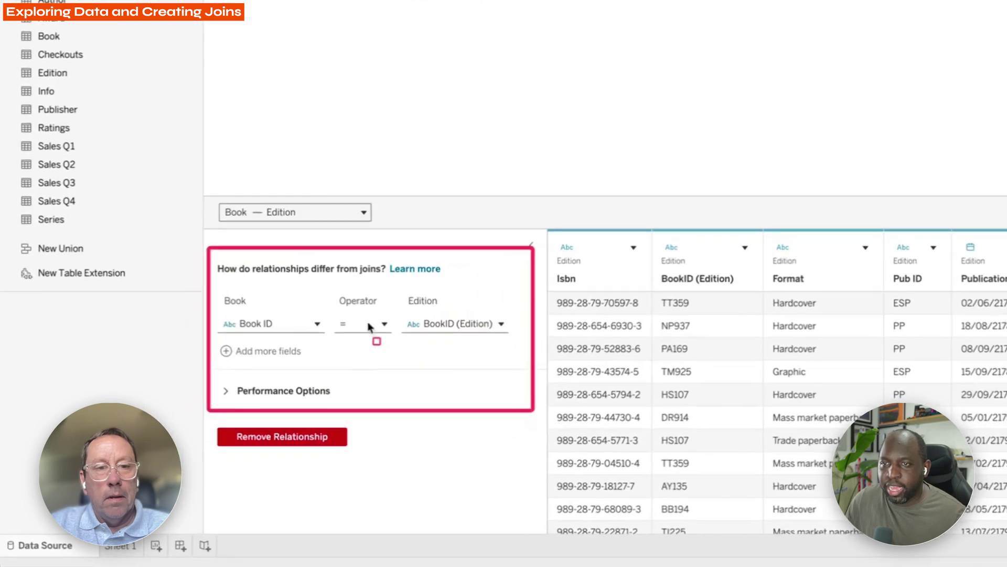
pyautogui.press('Escape')
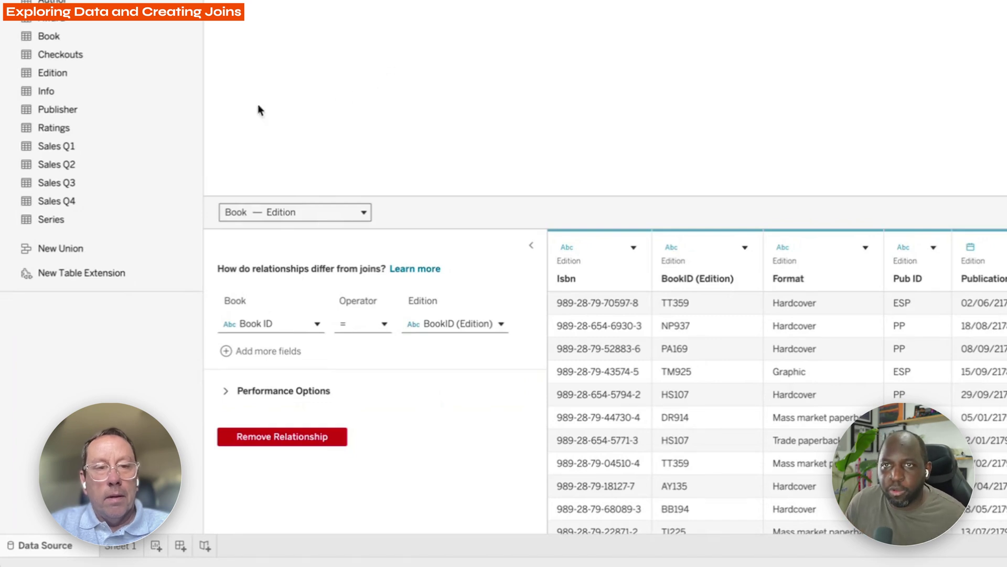
# Add the Publisher table related to Edition and review the relationship's related fields and operator options.
pyautogui.doubleClick(74, 112)
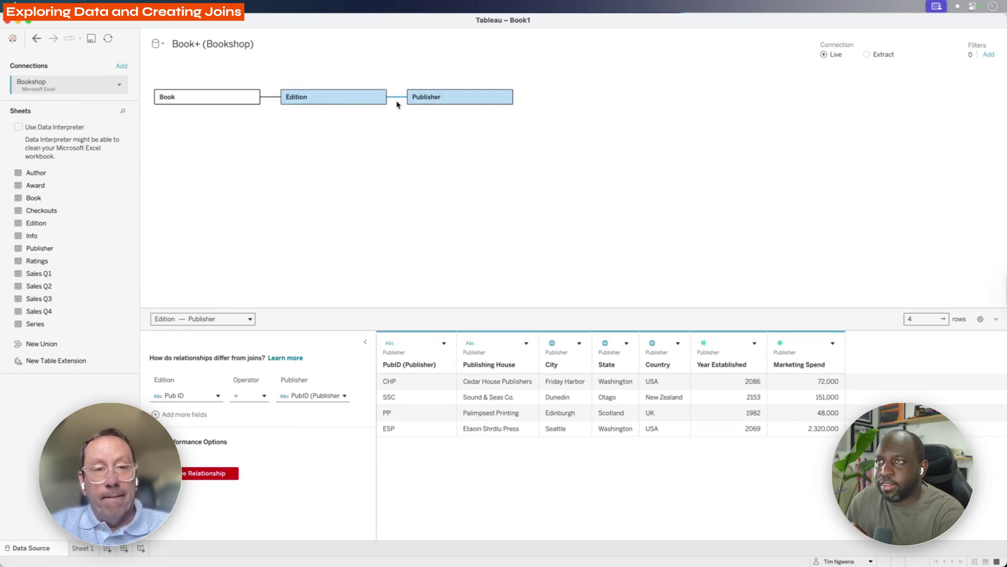
pyautogui.moveTo(399, 100)
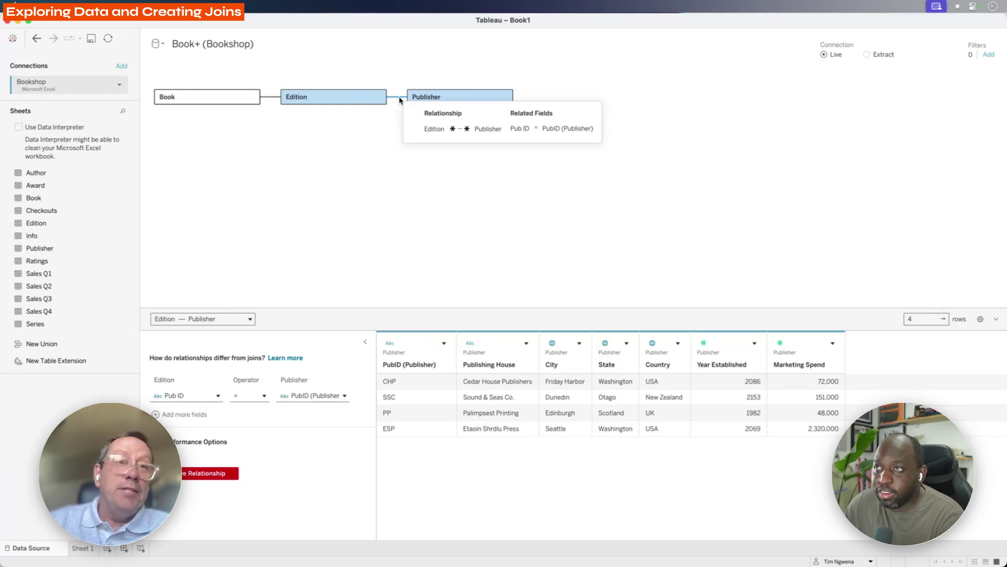
pyautogui.click(264, 397)
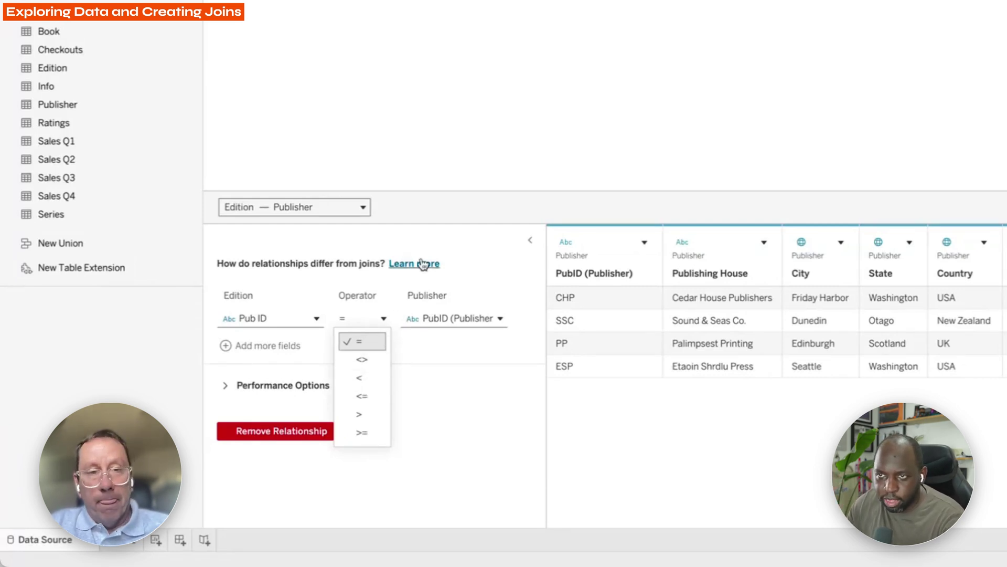
pyautogui.click(469, 233)
# Add seven blank field pairs to the Edition–Publisher relationship.
pyautogui.click(226, 346)
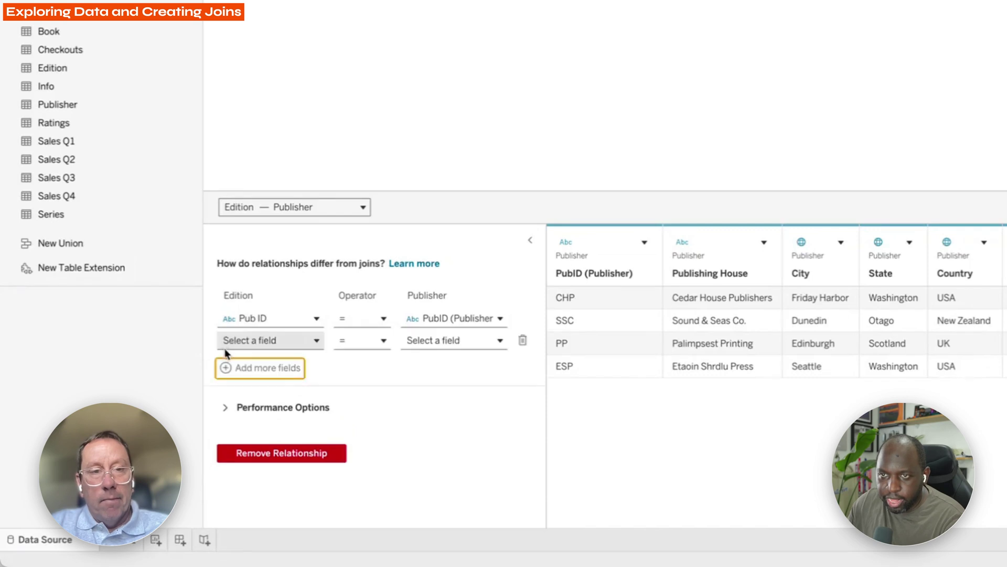
pyautogui.click(226, 367)
pyautogui.click(225, 389)
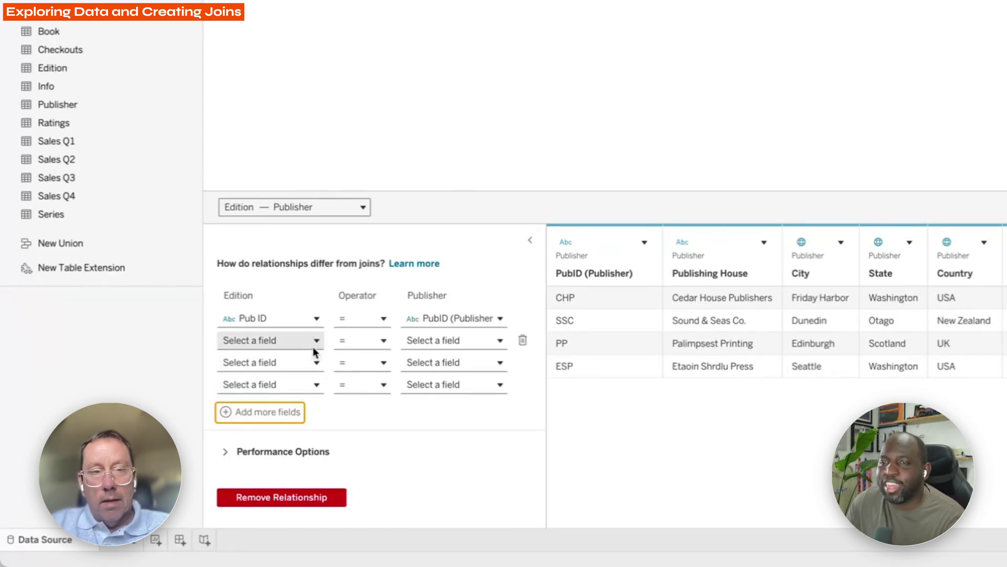
pyautogui.click(266, 413)
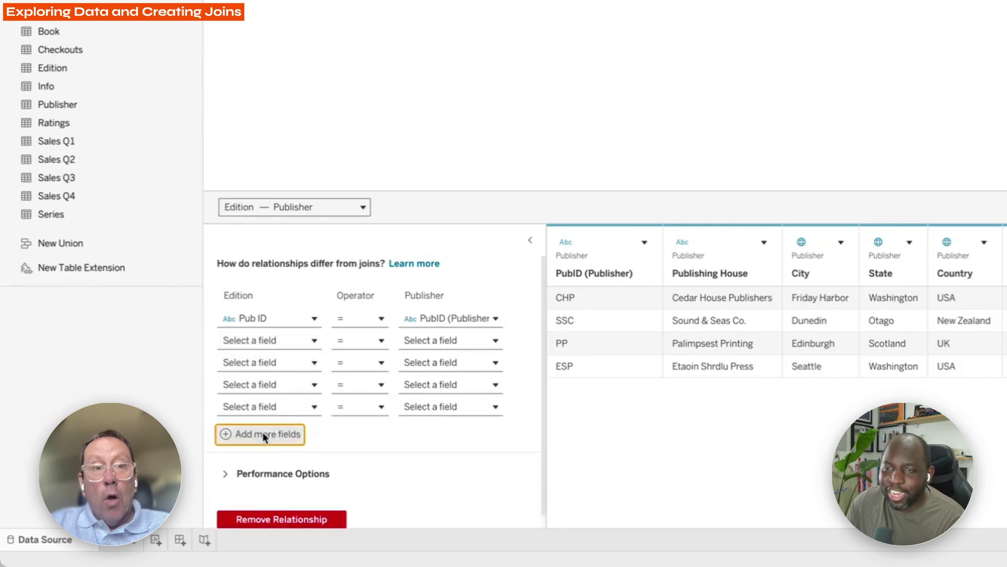
pyautogui.click(262, 434)
pyautogui.click(263, 454)
pyautogui.click(273, 477)
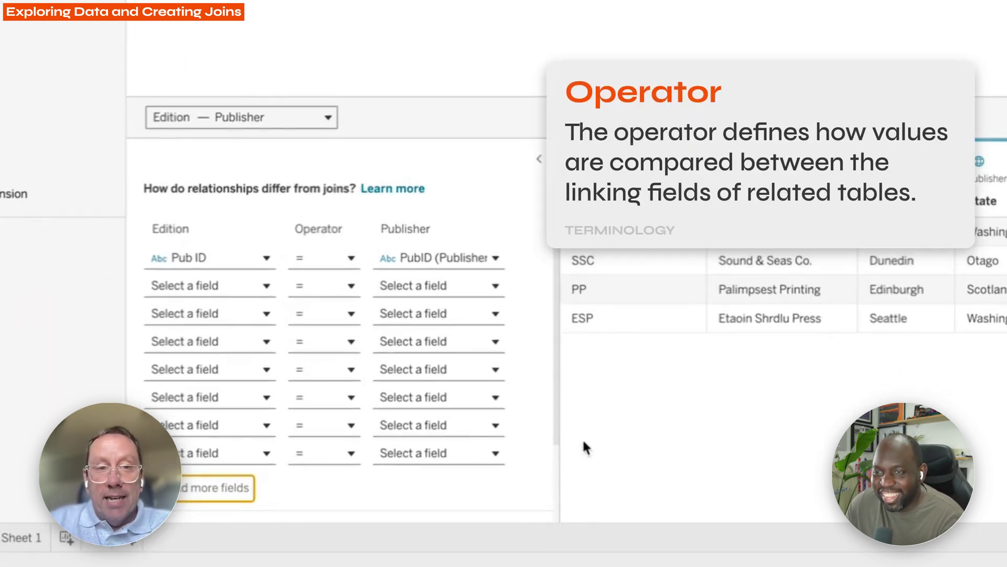
# Delete all the blank field pairs from the Edition–Publisher relationship, keeping only the Pub ID match.
pyautogui.moveTo(523, 455)
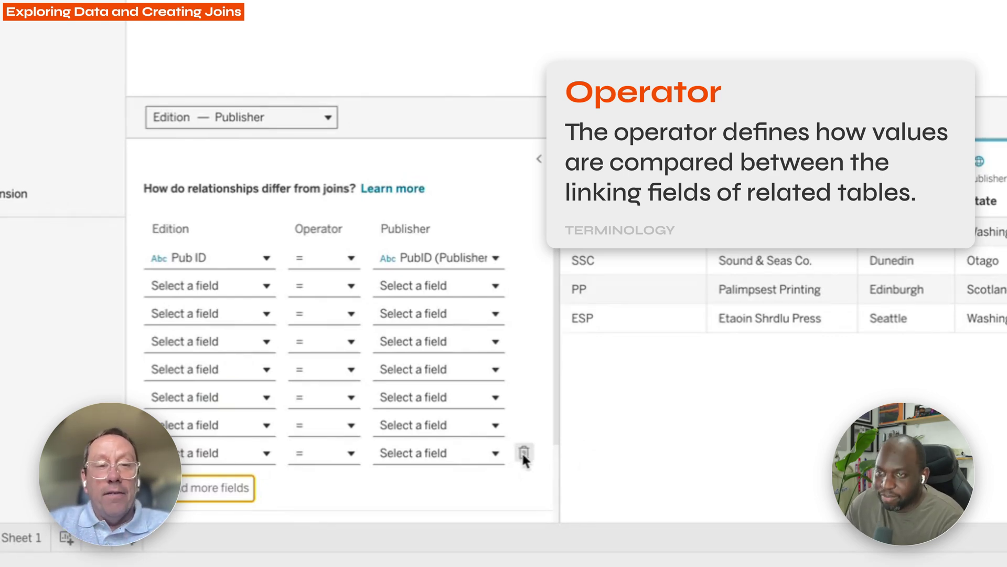
pyautogui.click(522, 451)
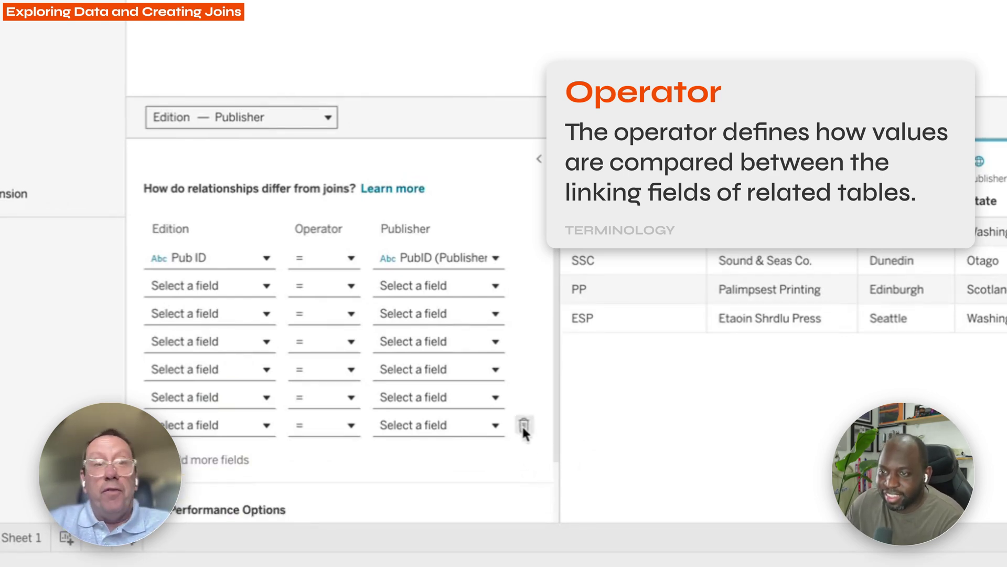
pyautogui.click(521, 425)
pyautogui.click(524, 397)
pyautogui.click(523, 369)
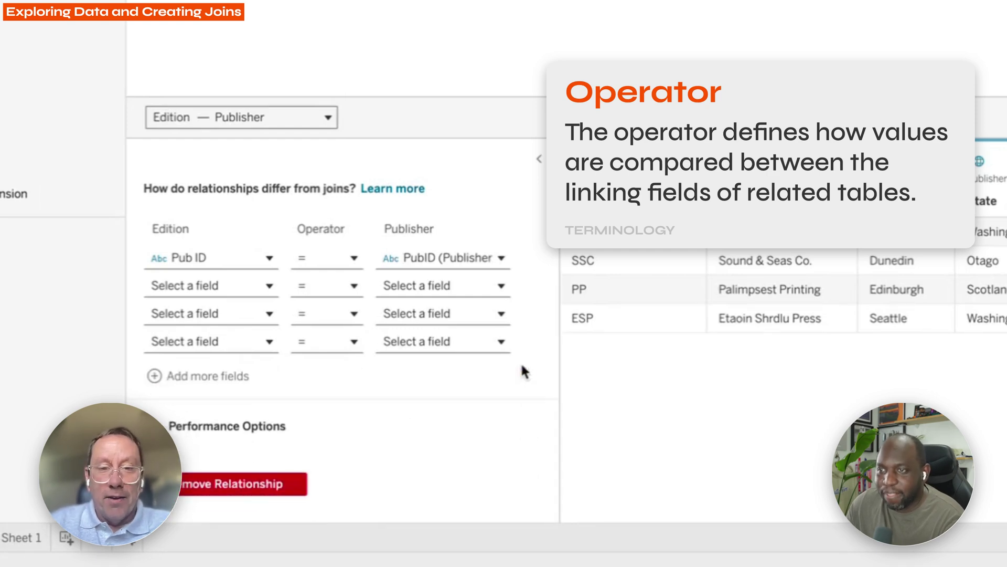
pyautogui.click(525, 341)
pyautogui.click(527, 314)
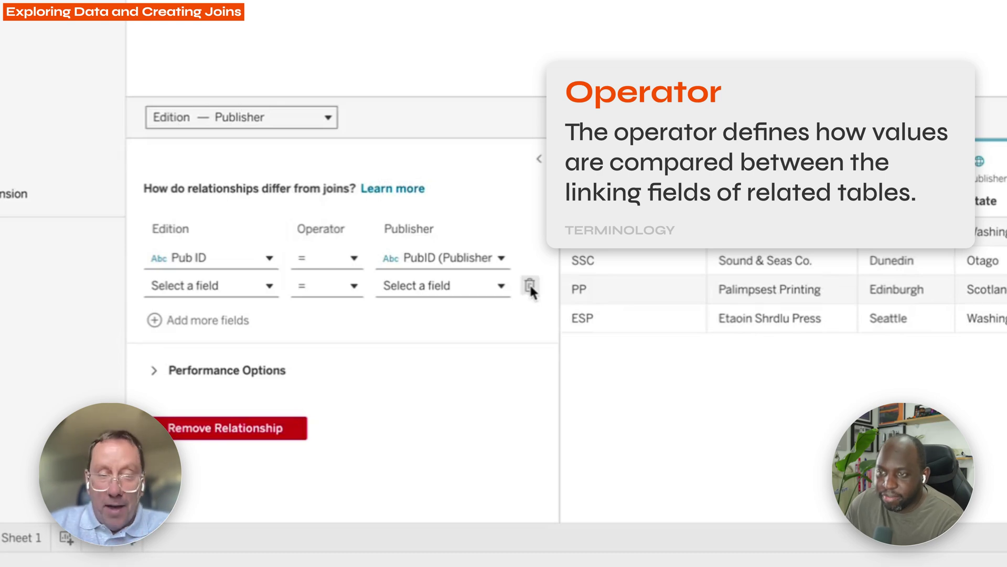
pyautogui.click(529, 286)
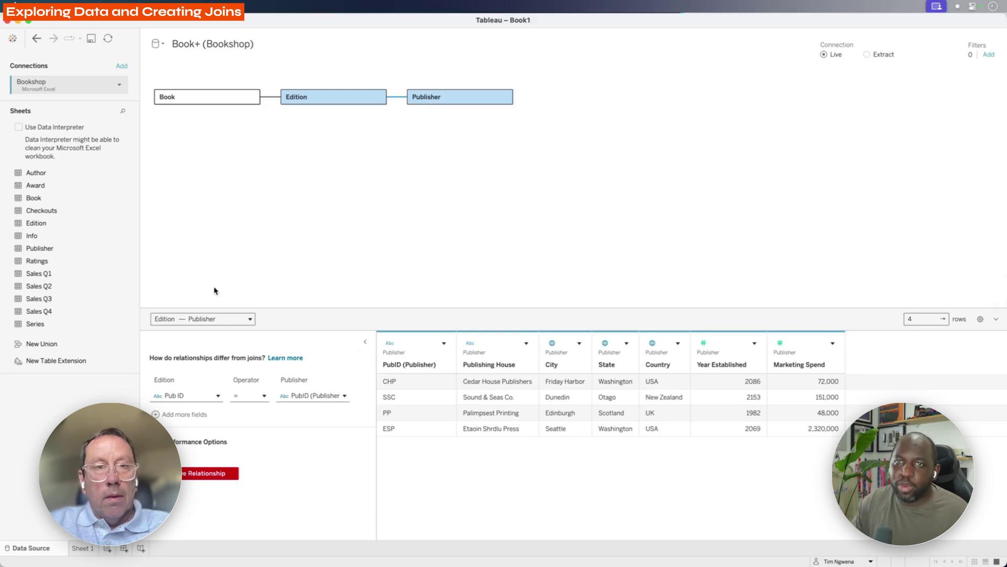
# Relate the Sales Q1 table to Edition and union Sales Q2, Sales Q3 and Sales Q4 into it.
pyautogui.doubleClick(58, 277)
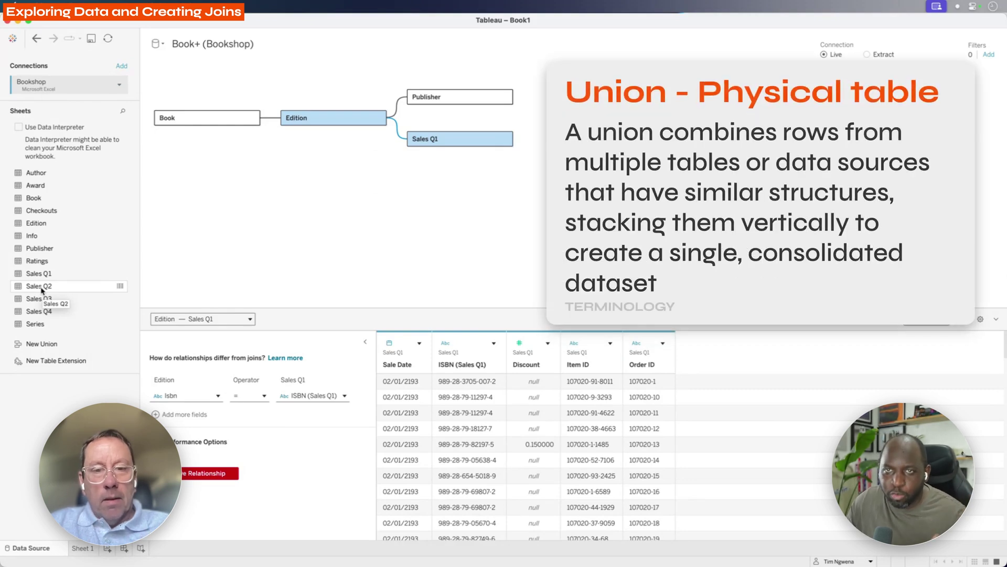
pyautogui.click(42, 290)
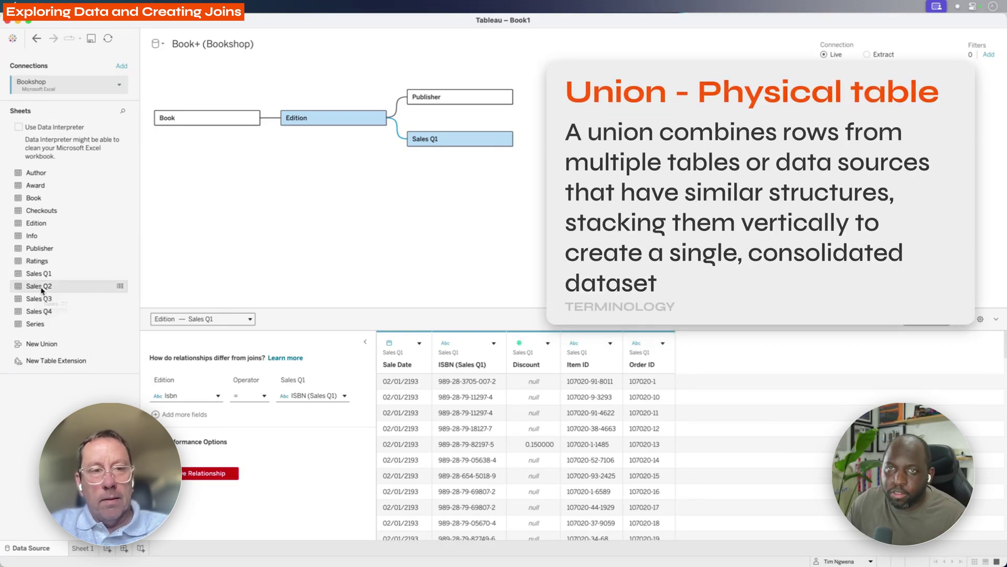
pyautogui.keyDown('shift'); pyautogui.click(51, 314); pyautogui.keyUp('shift')
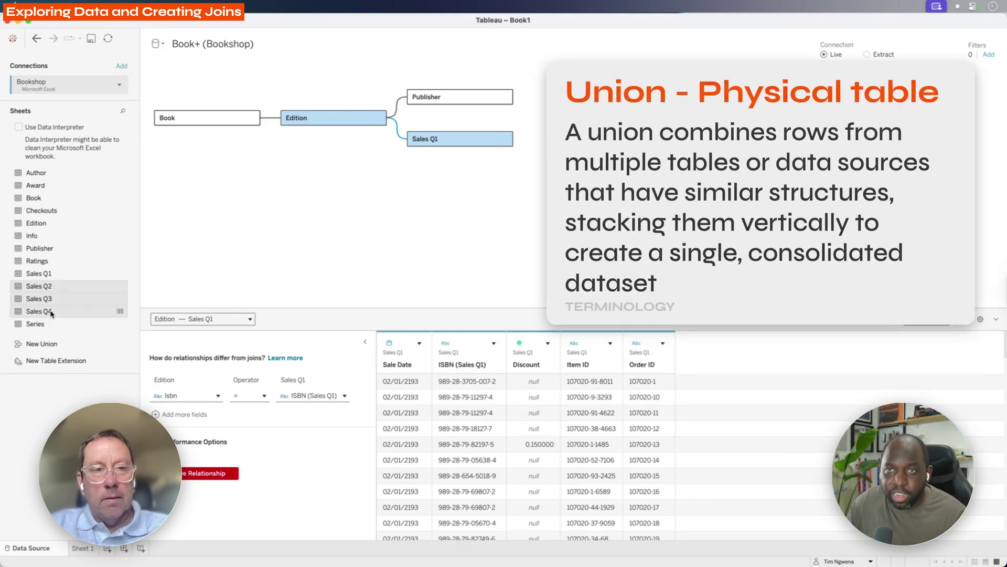
pyautogui.moveTo(59, 292); pyautogui.dragTo(450, 153)
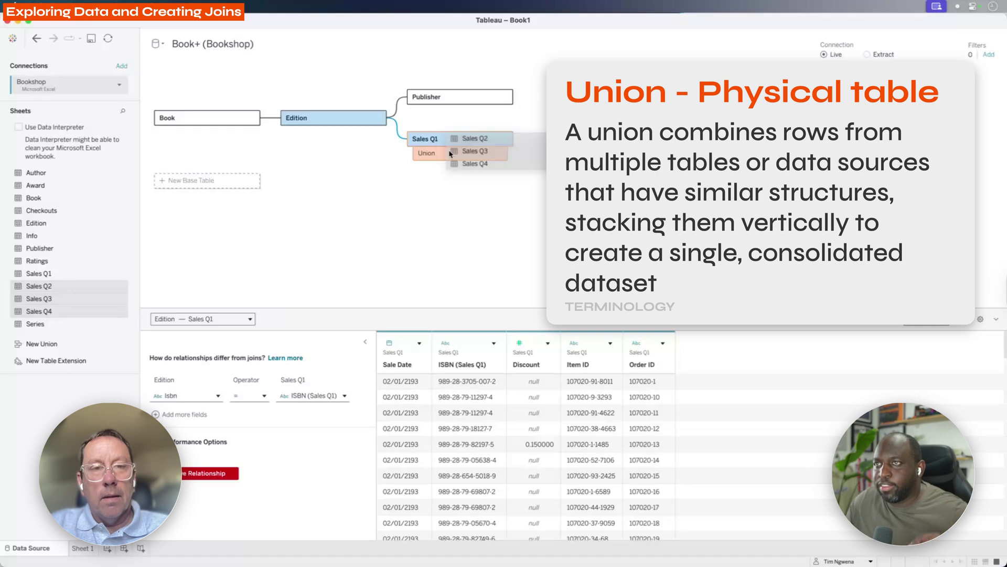
pyautogui.moveTo(450, 154); pyautogui.dragTo(450, 153)
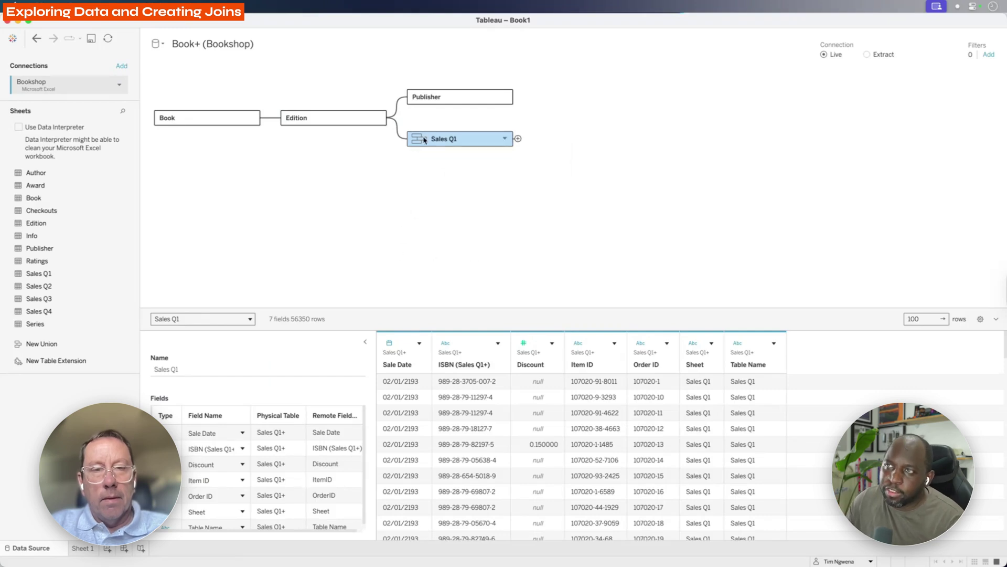
pyautogui.moveTo(426, 143)
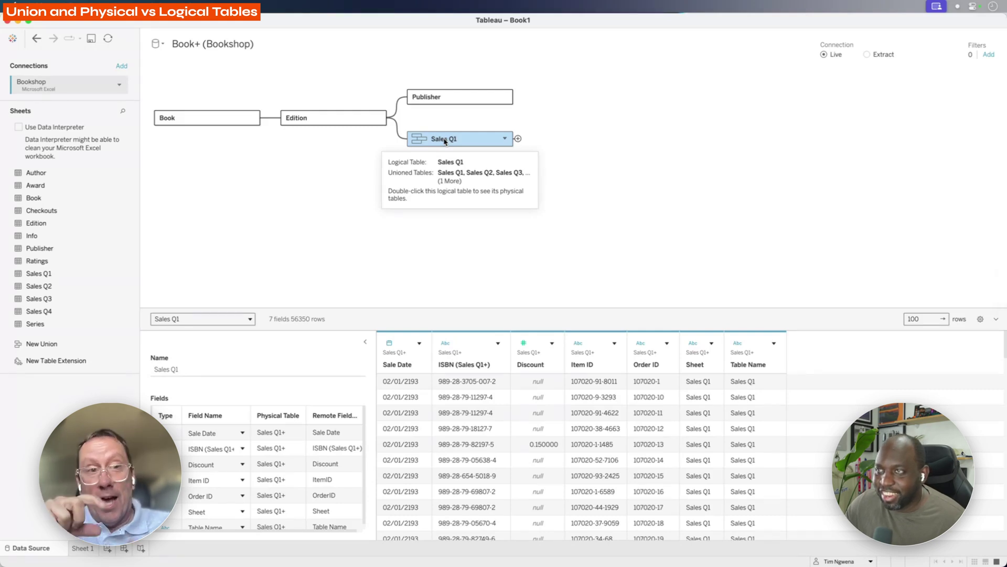
# Remove the unioned Sales Q1 table from the data model.
pyautogui.click(504, 138)
pyautogui.moveTo(536, 171)
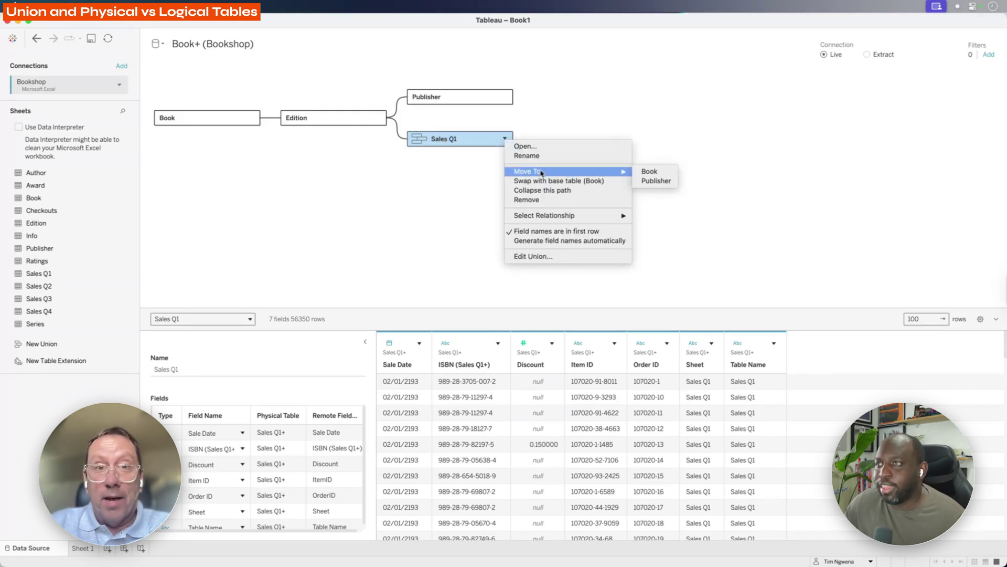
pyautogui.click(526, 199)
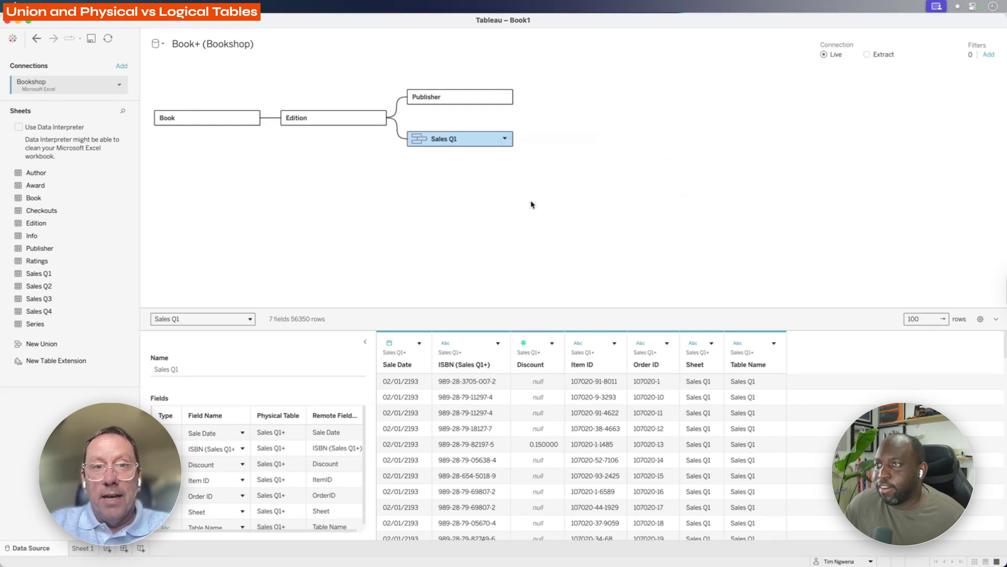
# Add the Sales Q1 to Sales Q4 sheets together as one union related to Edition and remove it again.
pyautogui.click(45, 274)
pyautogui.keyDown('shift'); pyautogui.click(44, 311); pyautogui.keyUp('shift')
pyautogui.moveTo(42, 273); pyautogui.dragTo(425, 161)
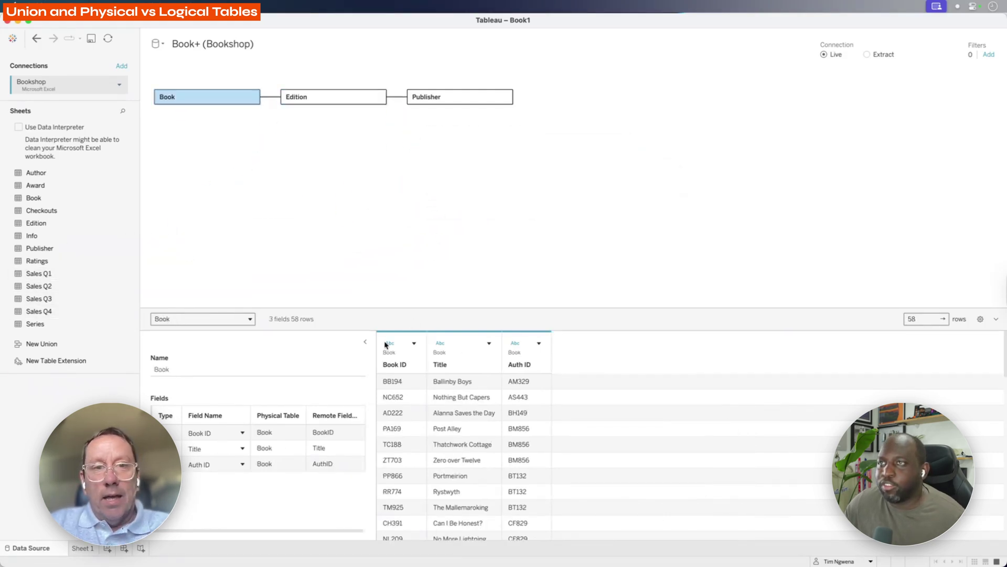
pyautogui.moveTo(397, 132)
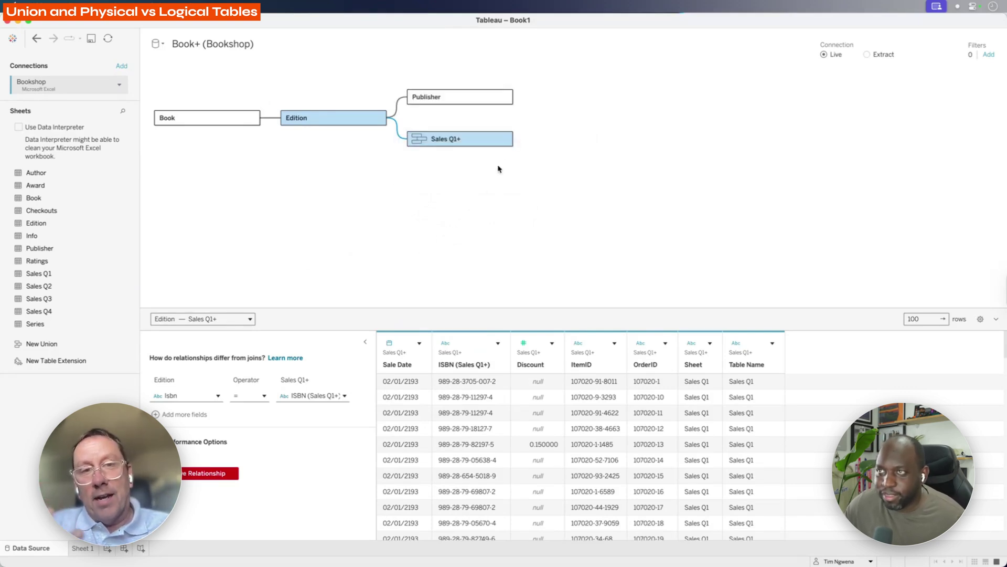
pyautogui.click(505, 139)
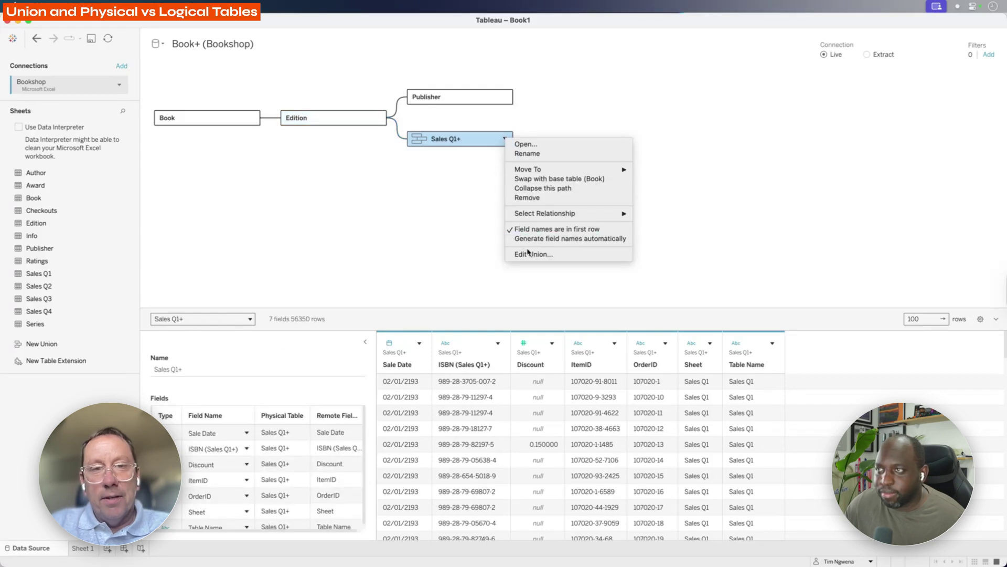
pyautogui.click(535, 199)
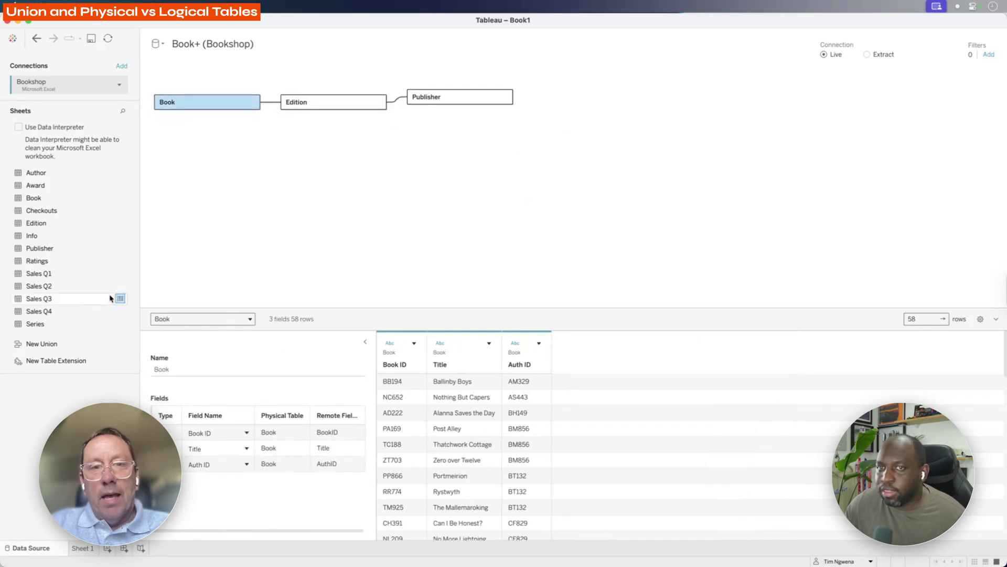
# Relate the Sales Q1 table to Edition and convert it to a wildcard (automatic) union.
pyautogui.moveTo(50, 275); pyautogui.dragTo(413, 151)
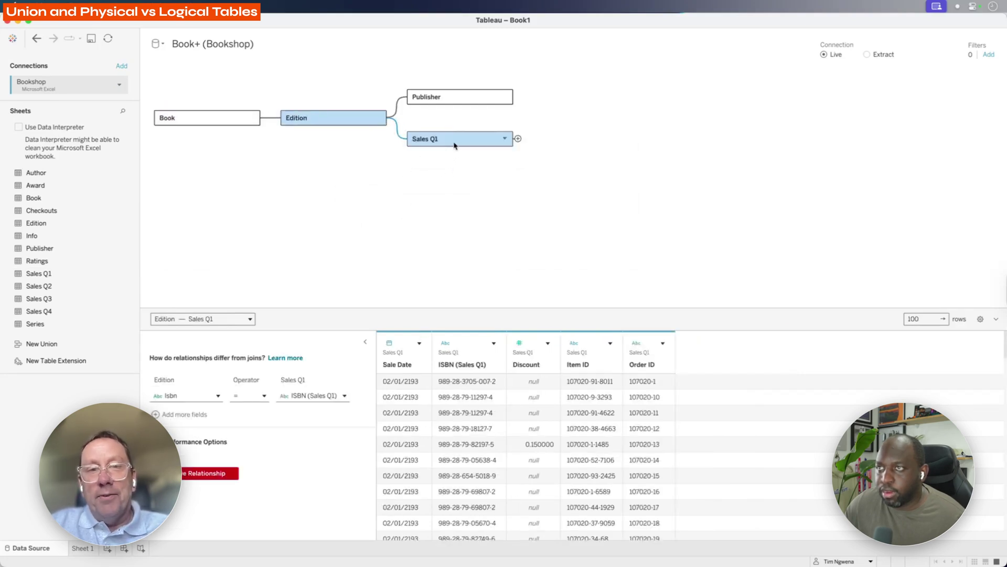
pyautogui.rightClick(454, 143)
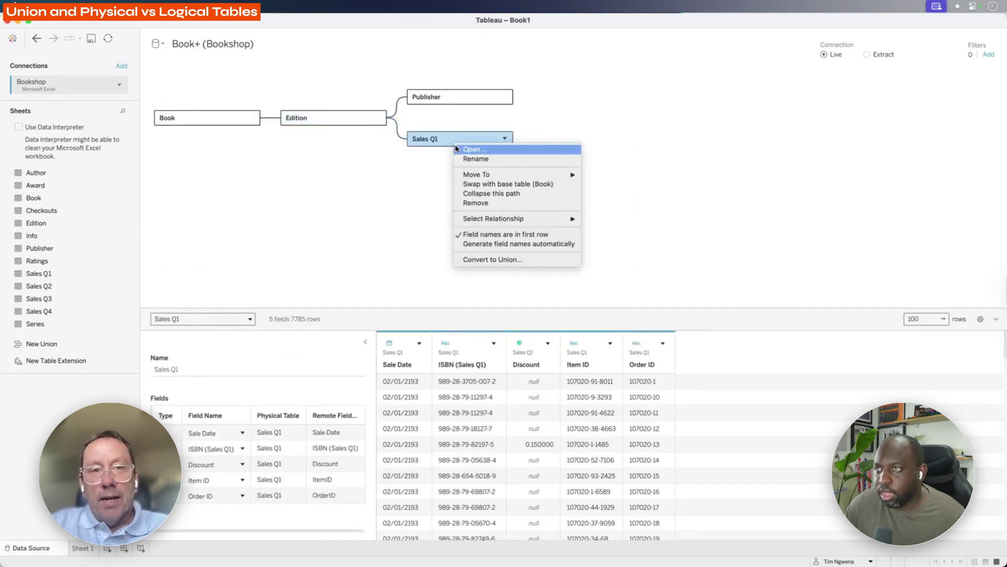
pyautogui.click(484, 260)
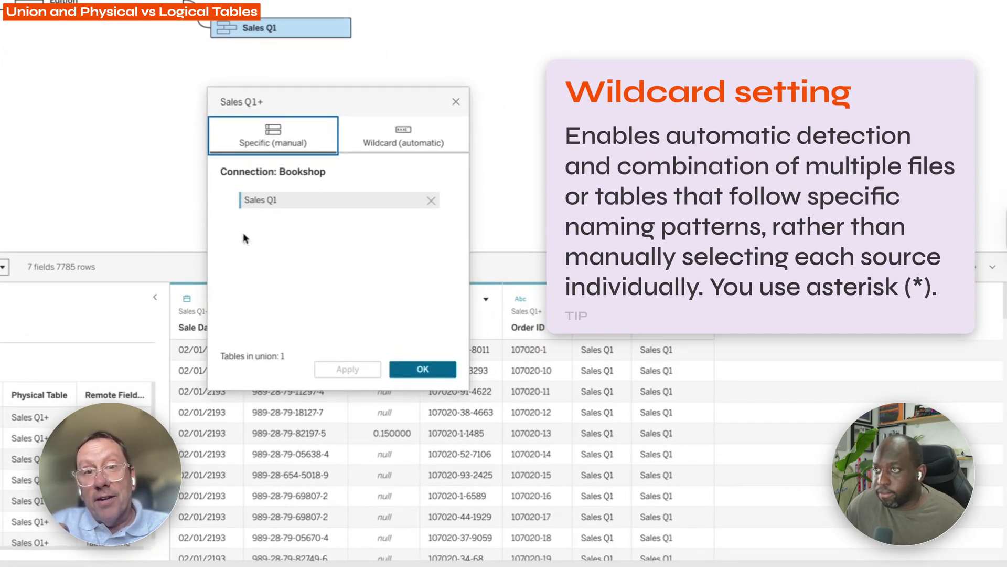
pyautogui.click(399, 138)
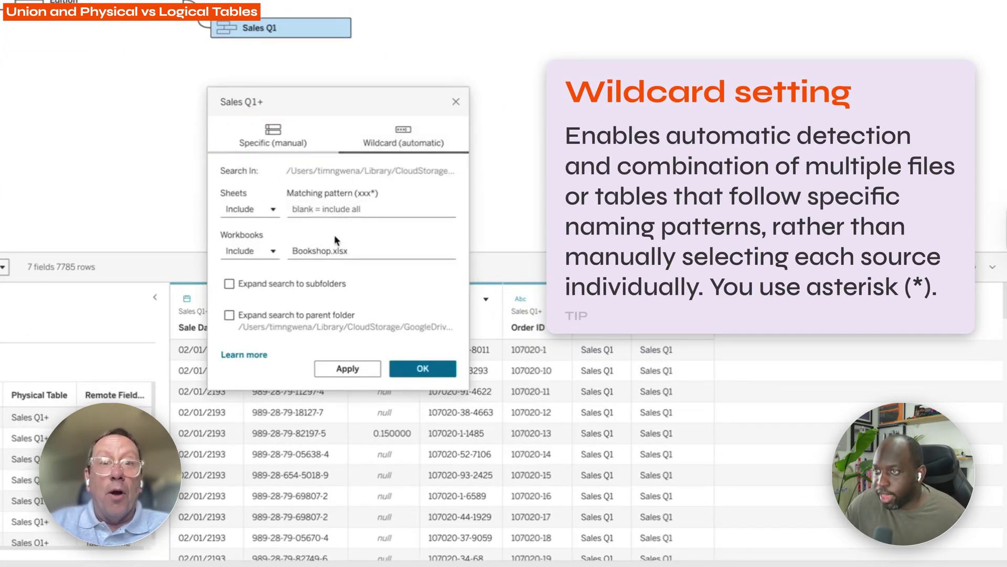
# Set the union's sheet matching pattern to *Sales* within Bookshop.xlsx and apply the wildcard union.
pyautogui.moveTo(360, 211)
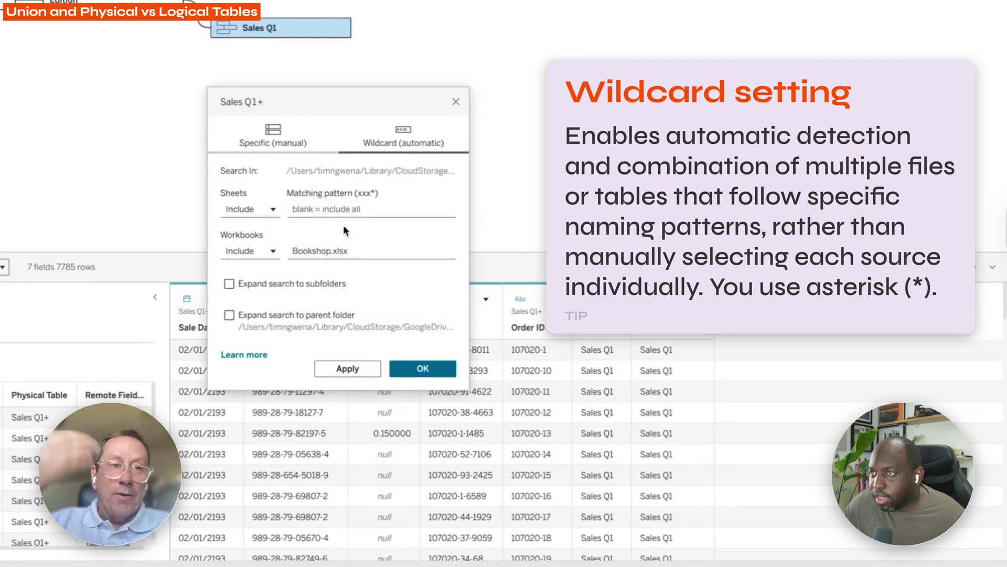
pyautogui.click(367, 210)
pyautogui.moveTo(397, 210)
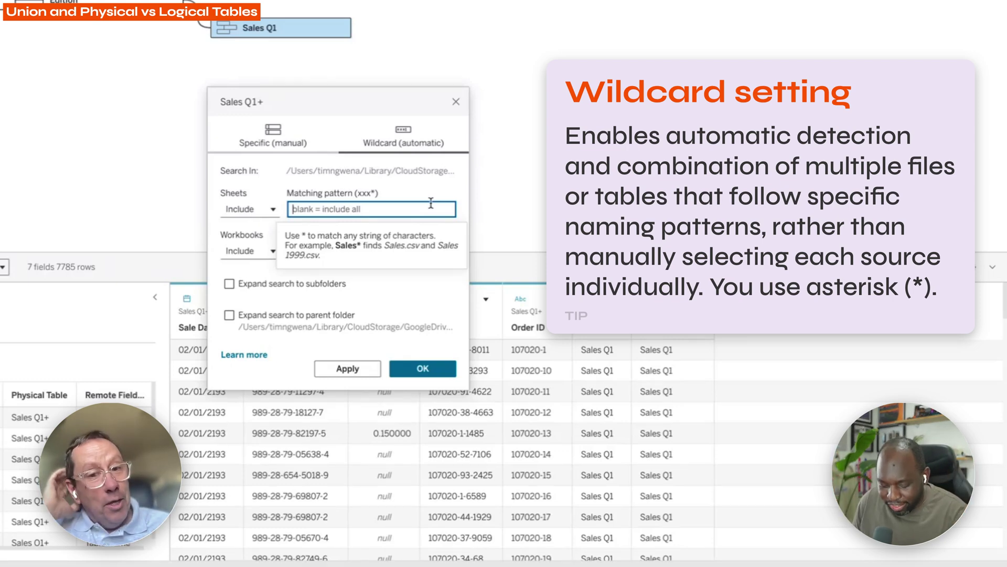
pyautogui.write('*')
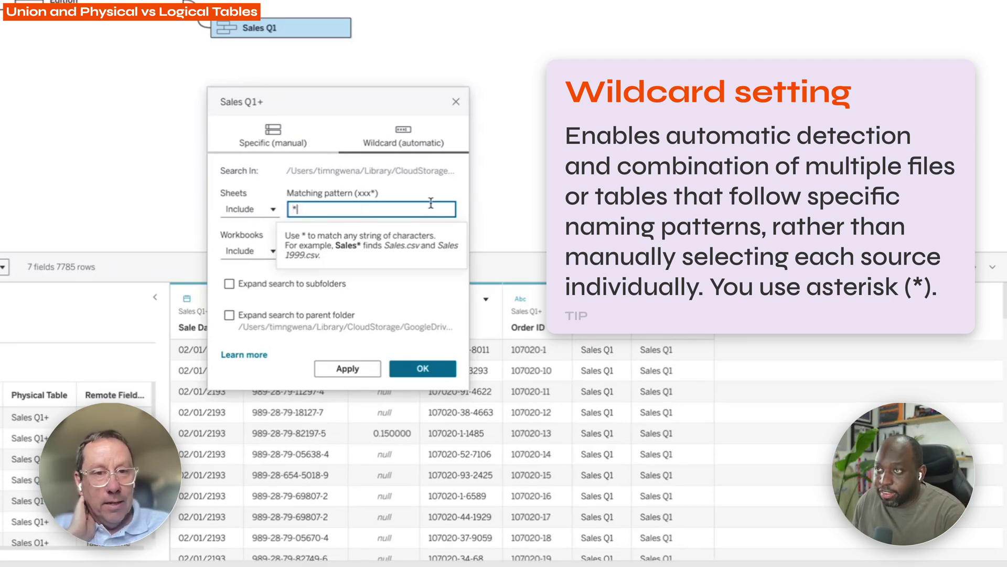
pyautogui.write('sales')
pyautogui.press('BackSpace')
pyautogui.press('BackSpace')
pyautogui.press('BackSpace')
pyautogui.write('Sa')
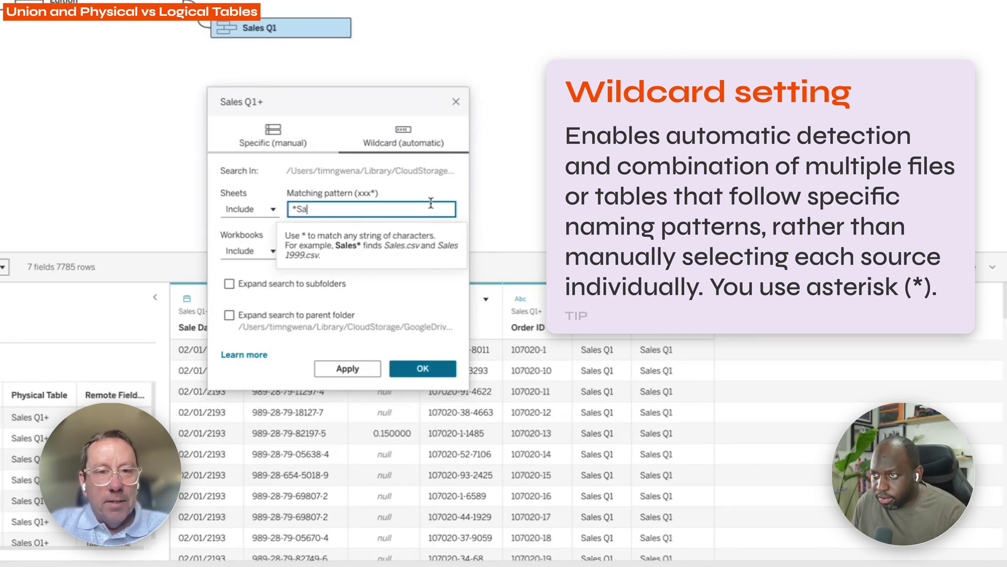
pyautogui.write('les')
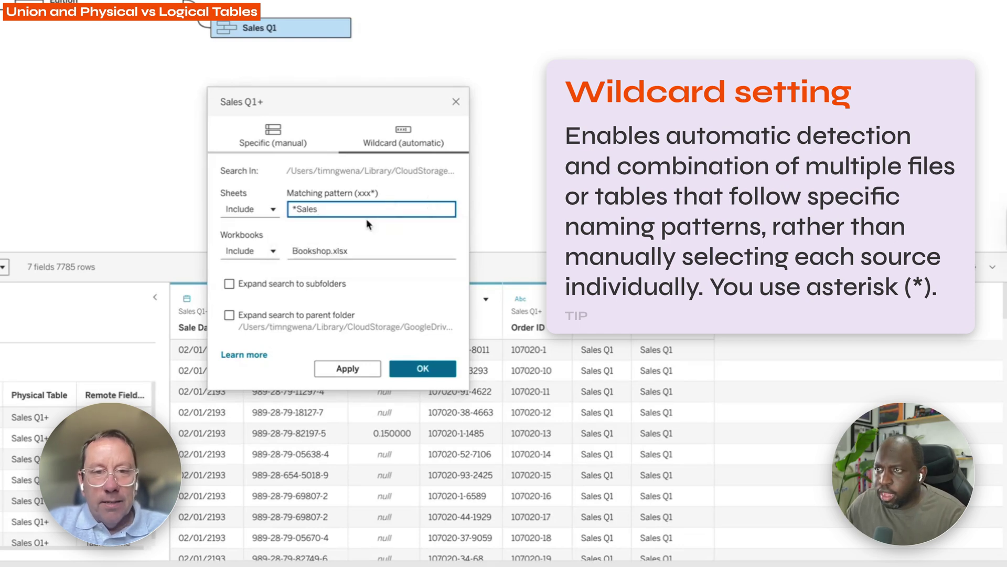
pyautogui.write('*')
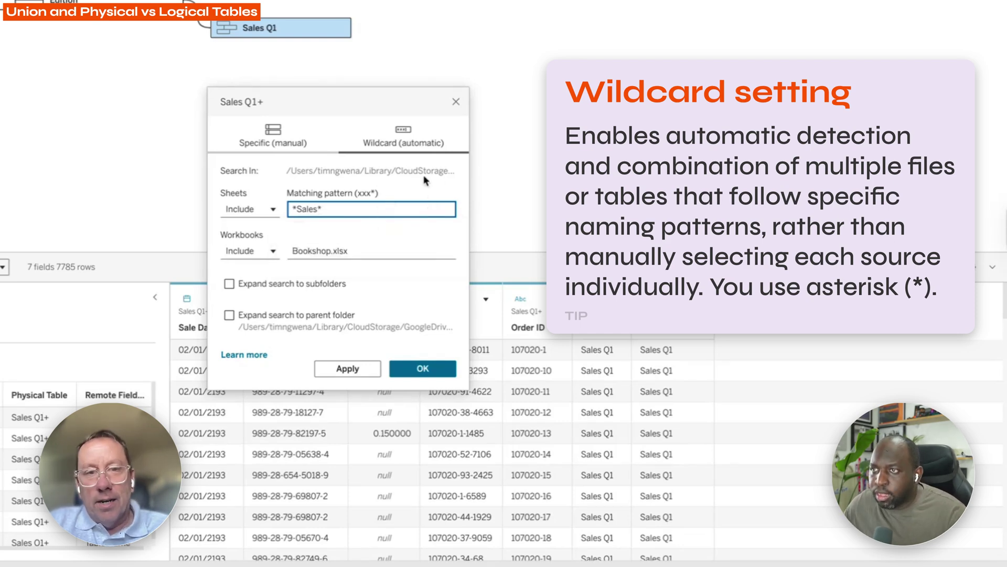
pyautogui.click(350, 369)
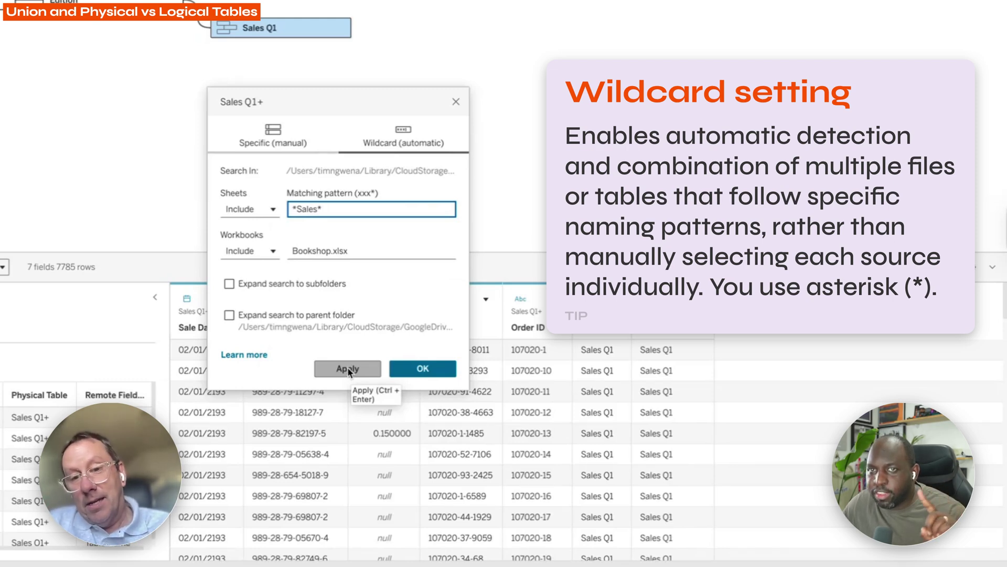
pyautogui.click(347, 368)
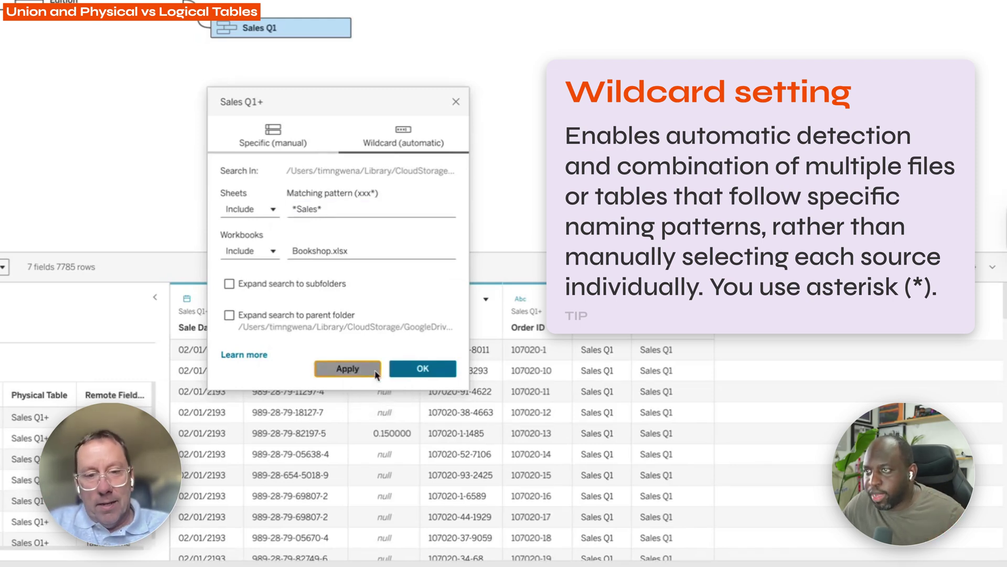
pyautogui.click(403, 374)
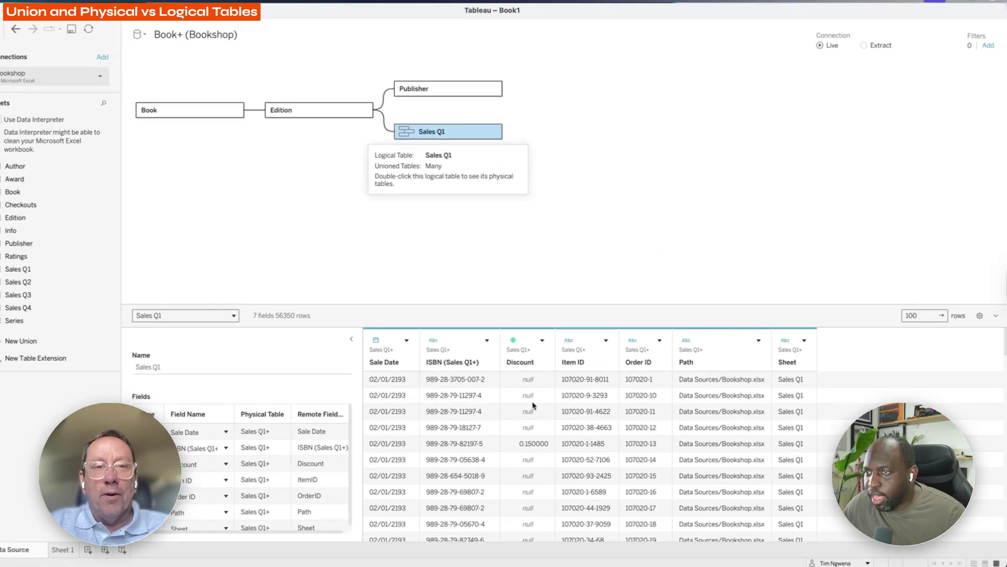
# Increase the Sales Q1 data preview to 10000 rows and check the Sheet column for rows from the other quarters.
pyautogui.scroll(-5, 800, 403)
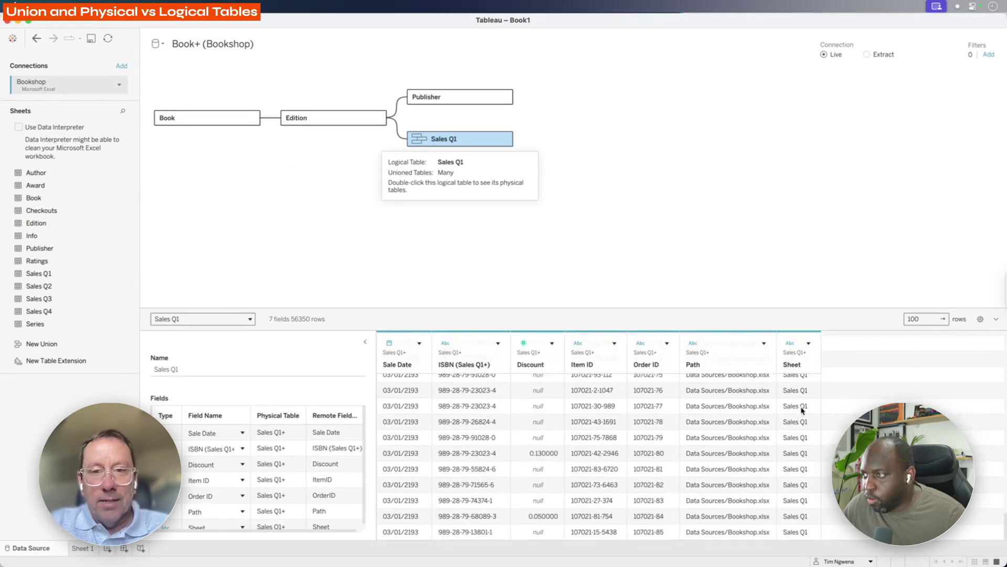
pyautogui.click(929, 319)
pyautogui.write('0')
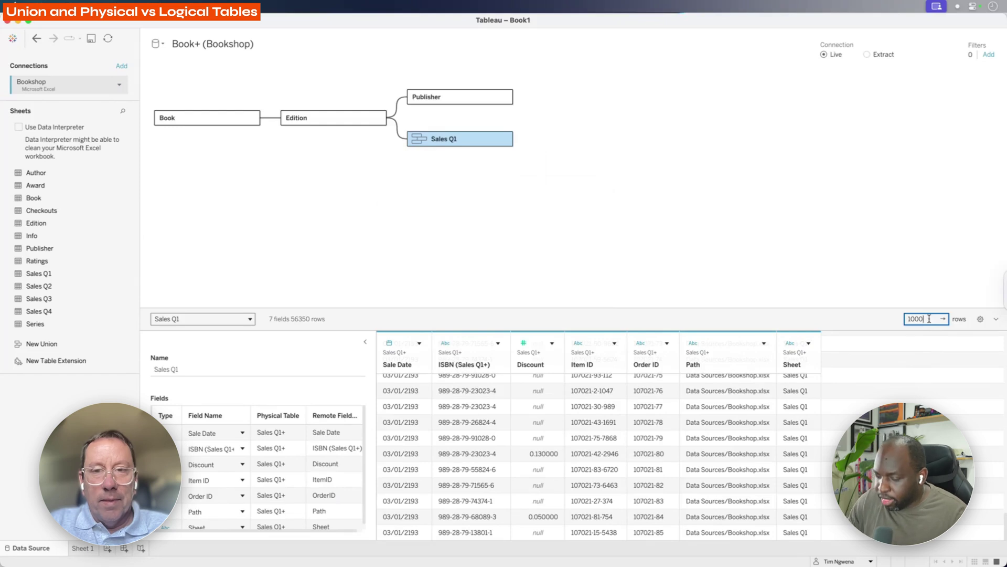
pyautogui.write('0')
pyautogui.press('Return')
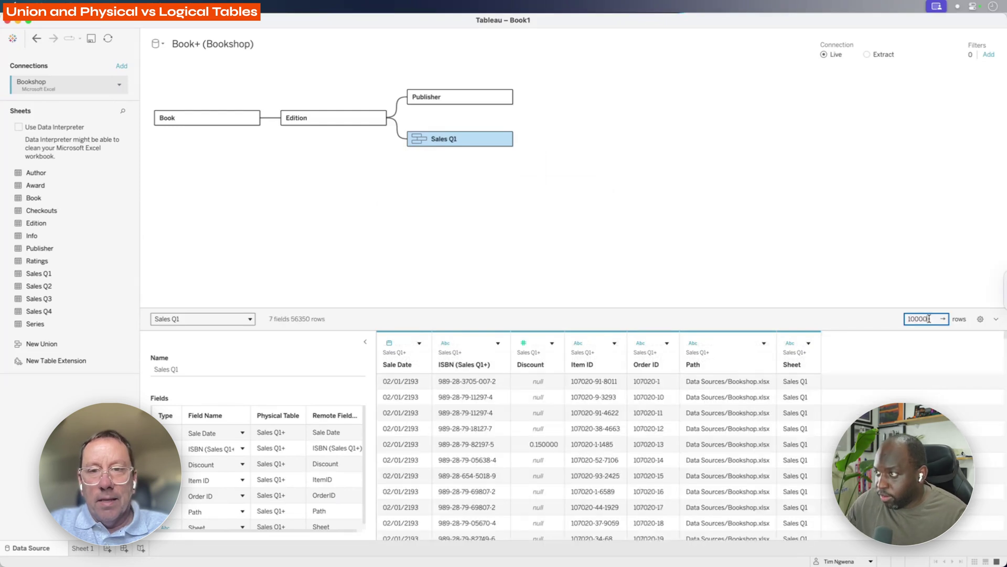
pyautogui.scroll(-10, 816, 462)
pyautogui.click(816, 458)
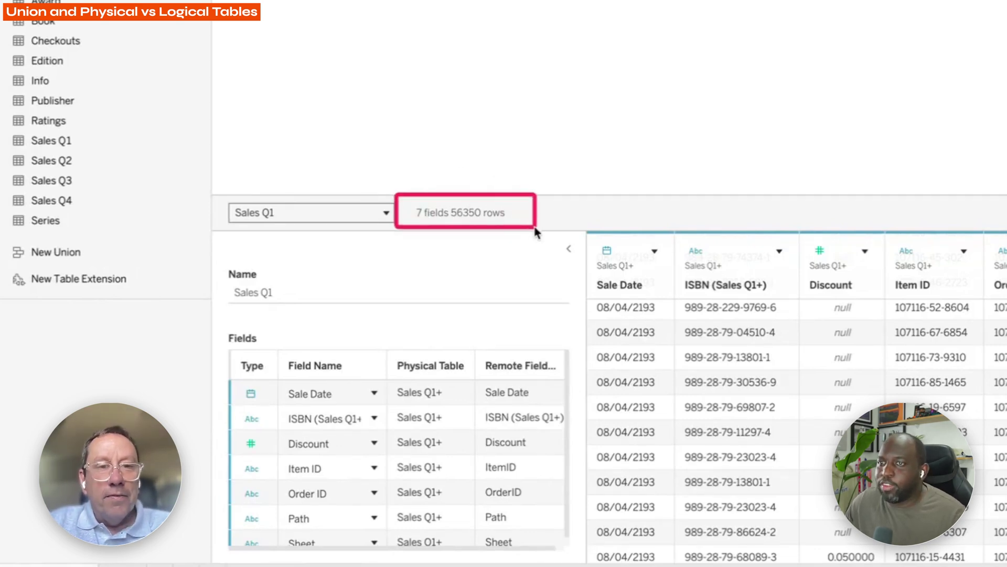
# Review the list of logical tables and relationships, and view the physical tables that make up the Sales Q1 union.
pyautogui.click(385, 216)
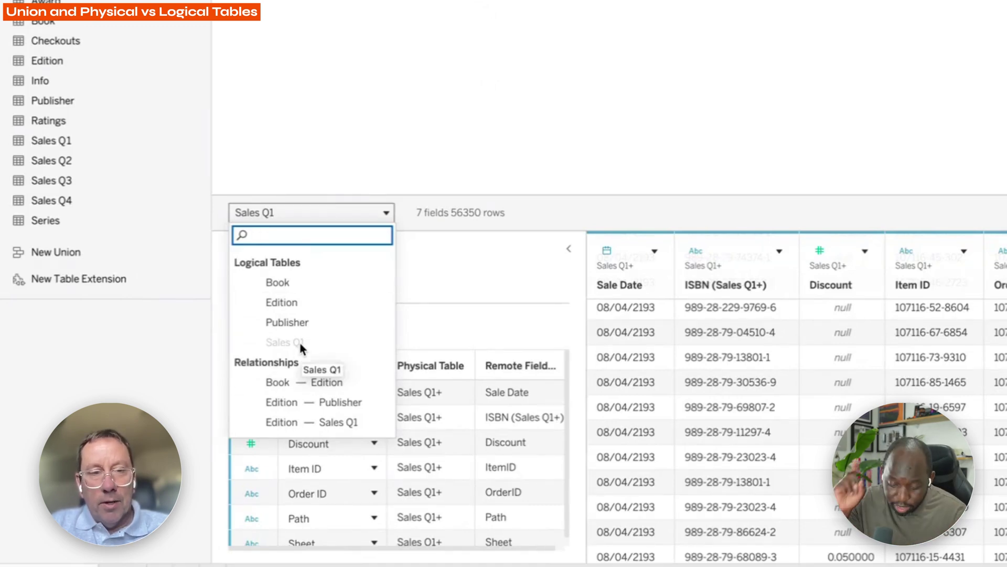
pyautogui.click(395, 196)
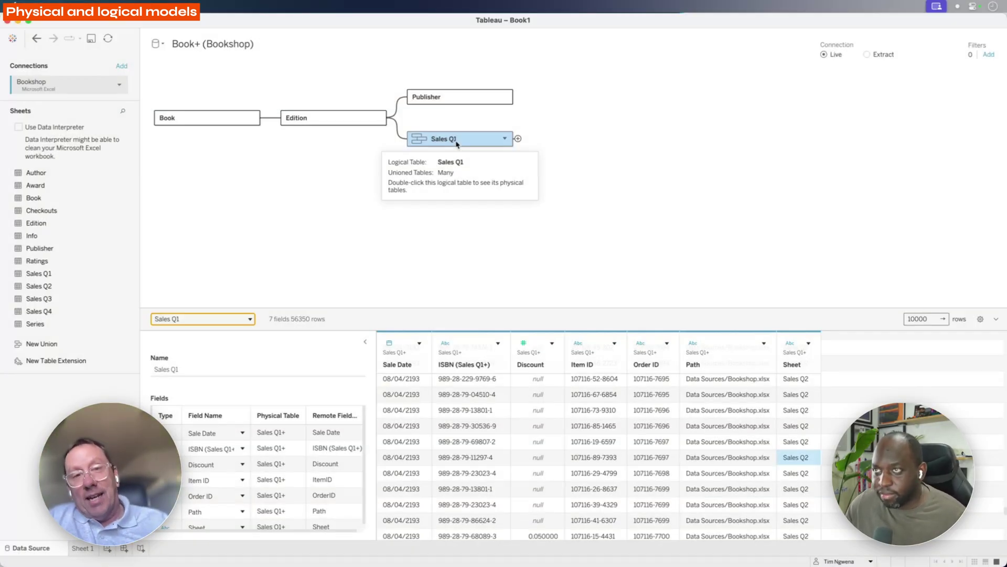
pyautogui.doubleClick(455, 139)
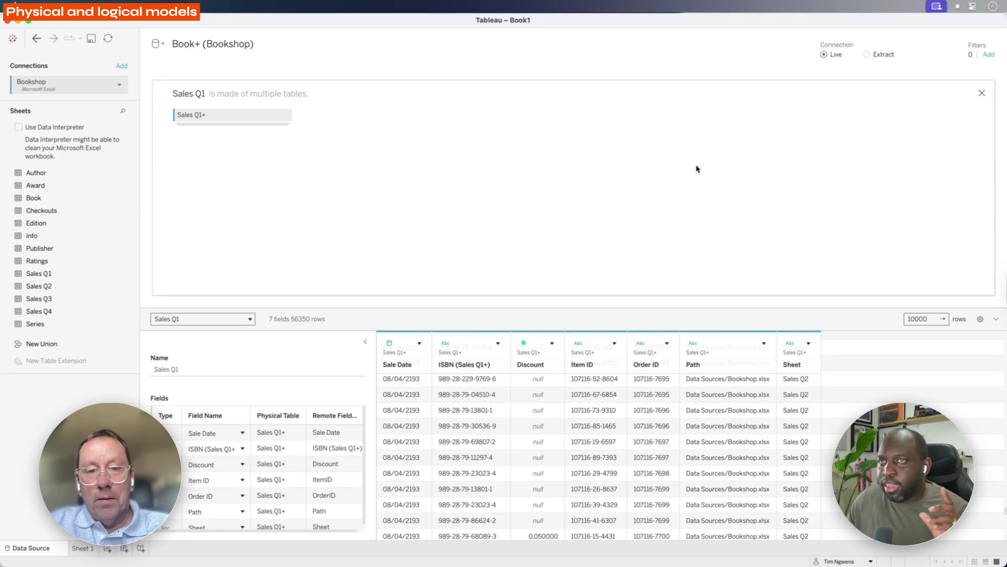
pyautogui.click(982, 93)
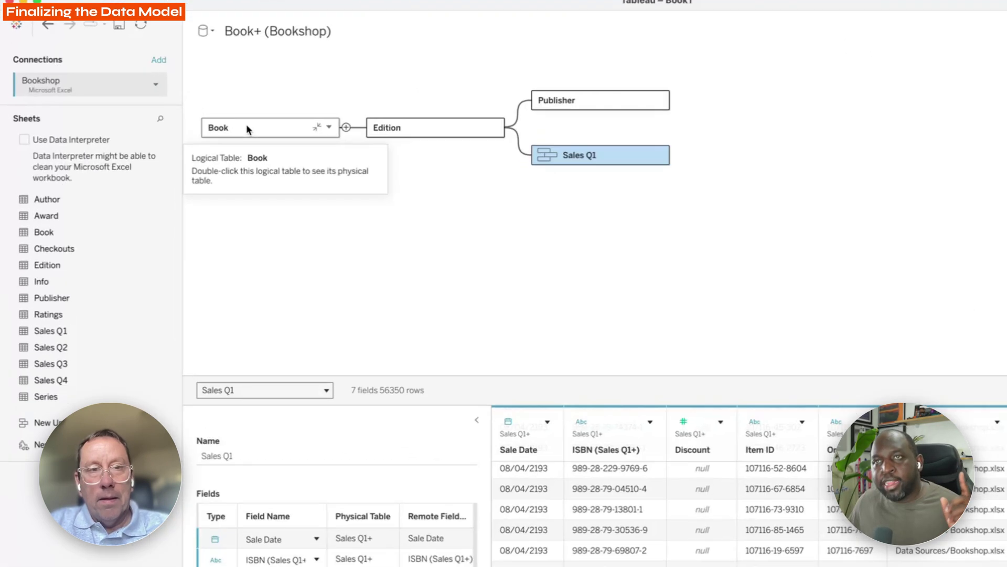
# Open the physical layer of the Book table and add the Info sheet as a join to Book.
pyautogui.doubleClick(277, 131)
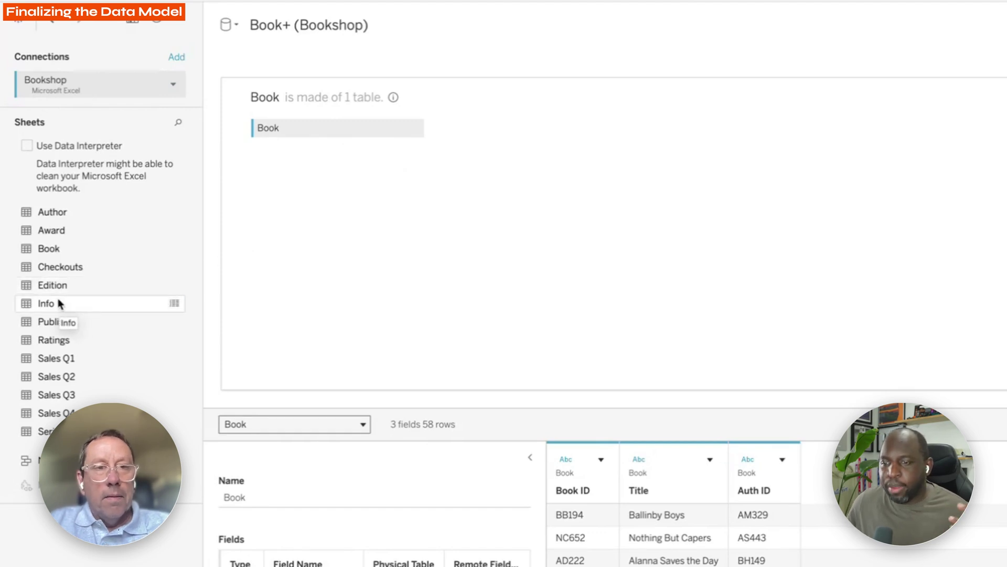
pyautogui.moveTo(58, 303); pyautogui.dragTo(565, 168)
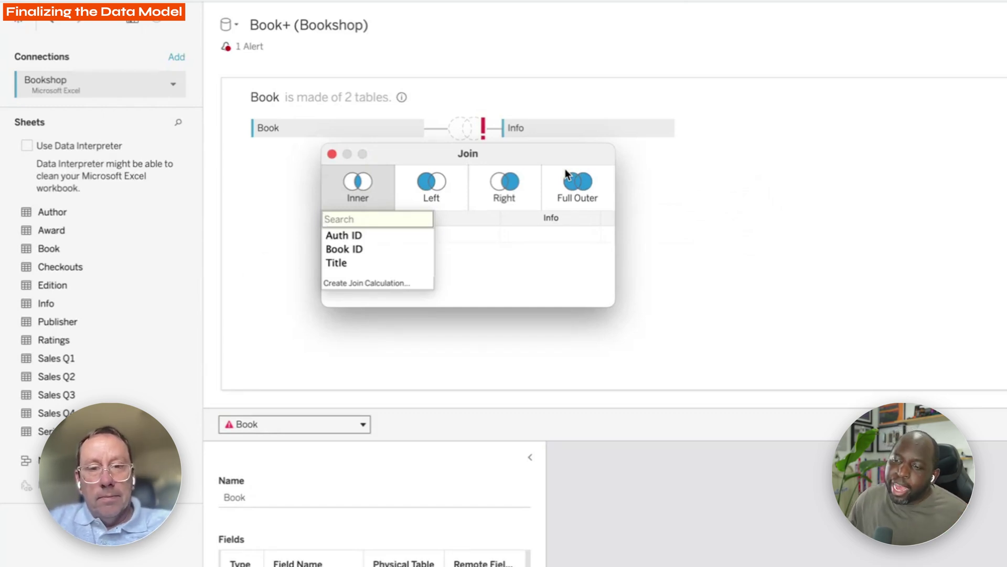
pyautogui.click(370, 250)
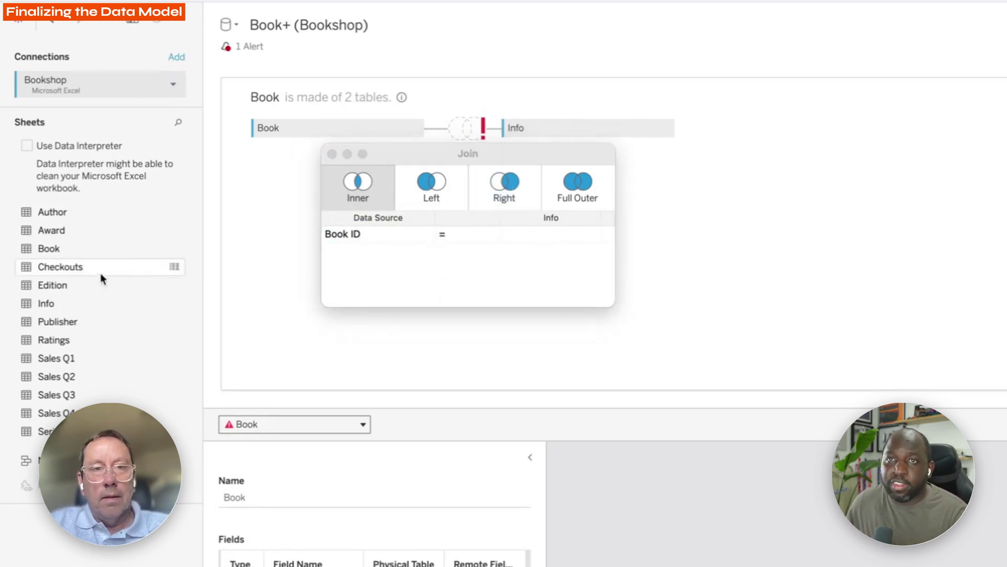
pyautogui.click(332, 153)
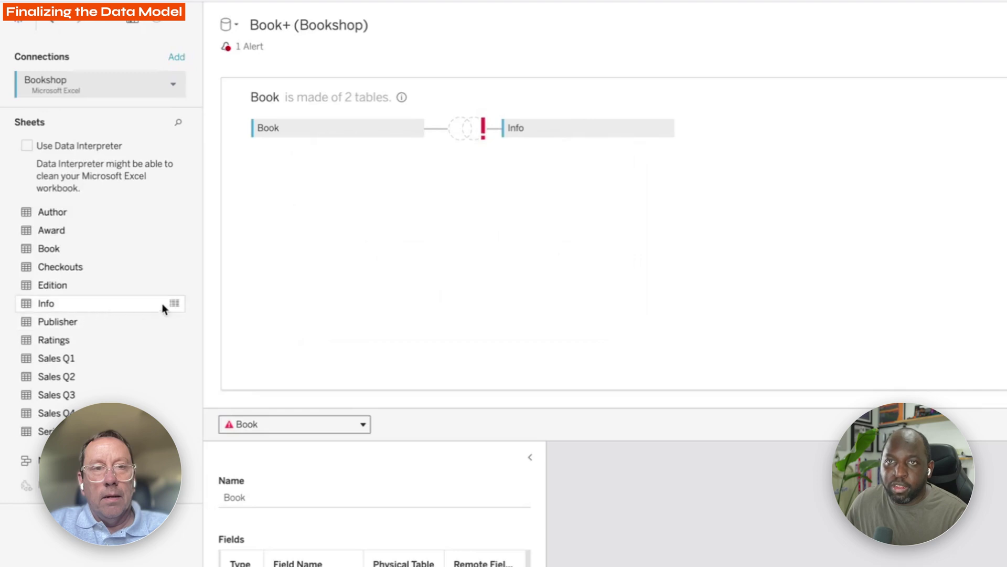
# View the Info sheet's data to examine how its book ID fields are stored.
pyautogui.click(172, 303)
pyautogui.moveTo(711, 225); pyautogui.dragTo(563, 179)
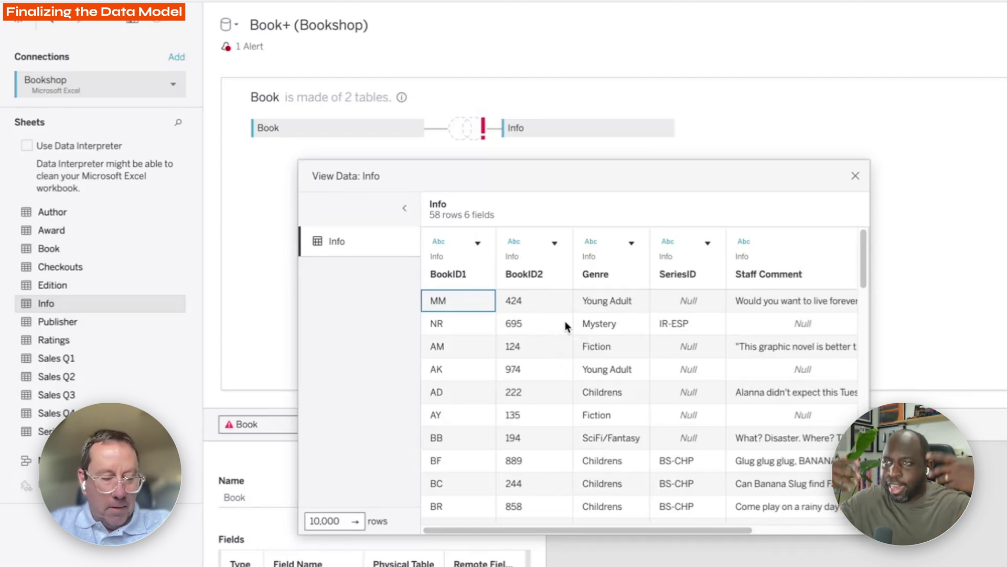
pyautogui.click(854, 177)
# Choose Book ID as the Book-side field of the inner join clause between Book and Info.
pyautogui.click(482, 132)
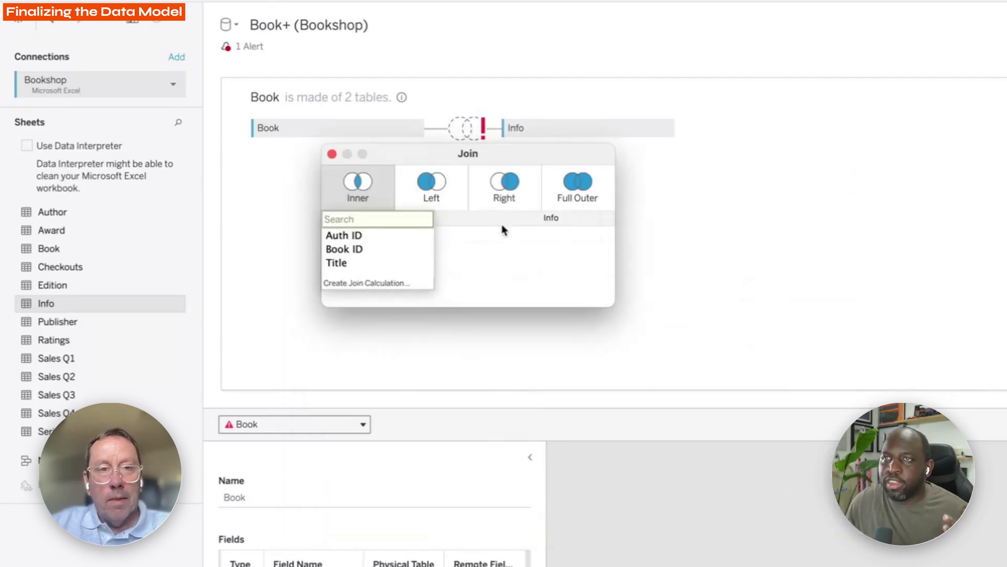
pyautogui.click(526, 230)
pyautogui.click(415, 234)
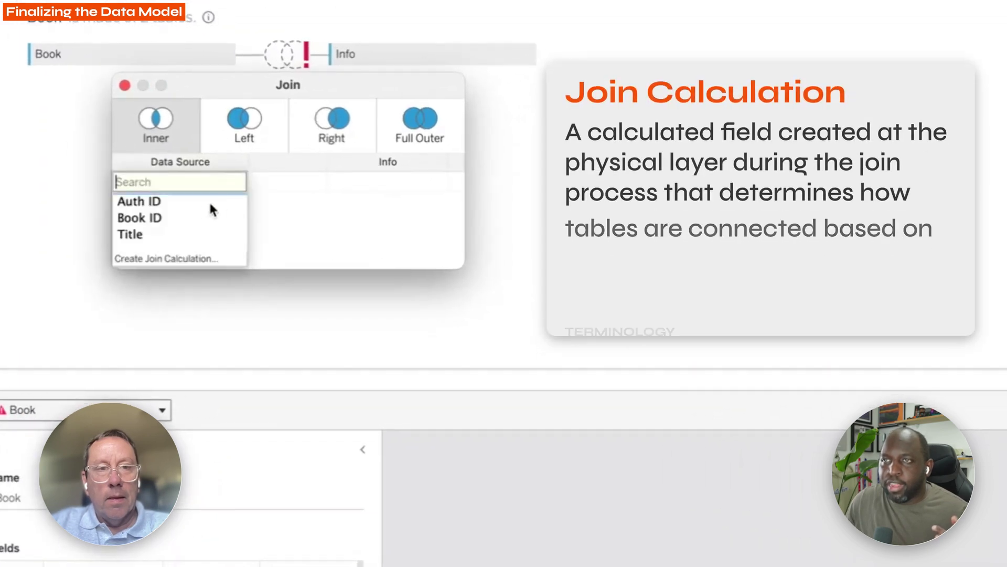
pyautogui.click(394, 264)
# Create the Info-side join calculation [BookID1]+[BookID2] to match against Book ID.
pyautogui.click(373, 183)
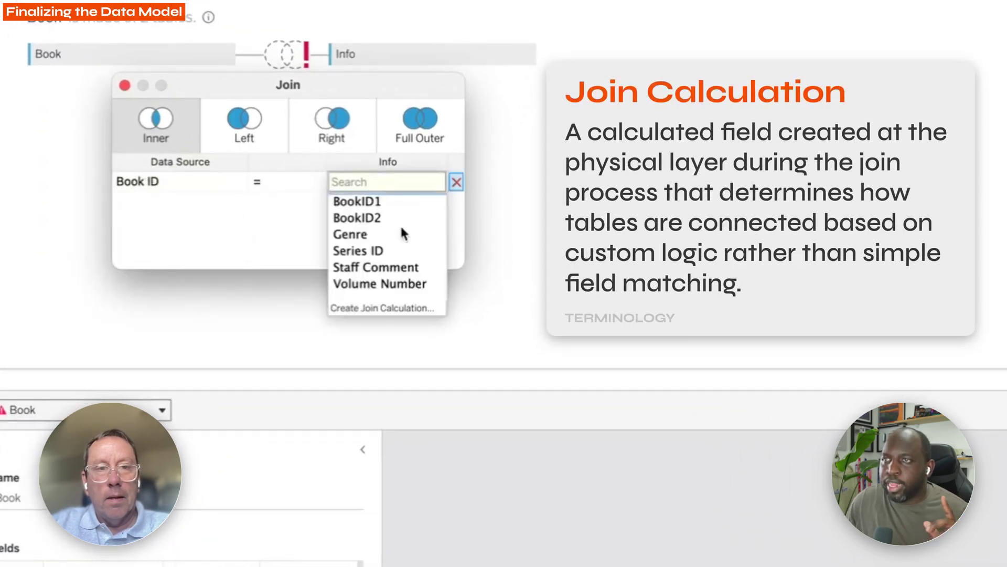
pyautogui.click(397, 308)
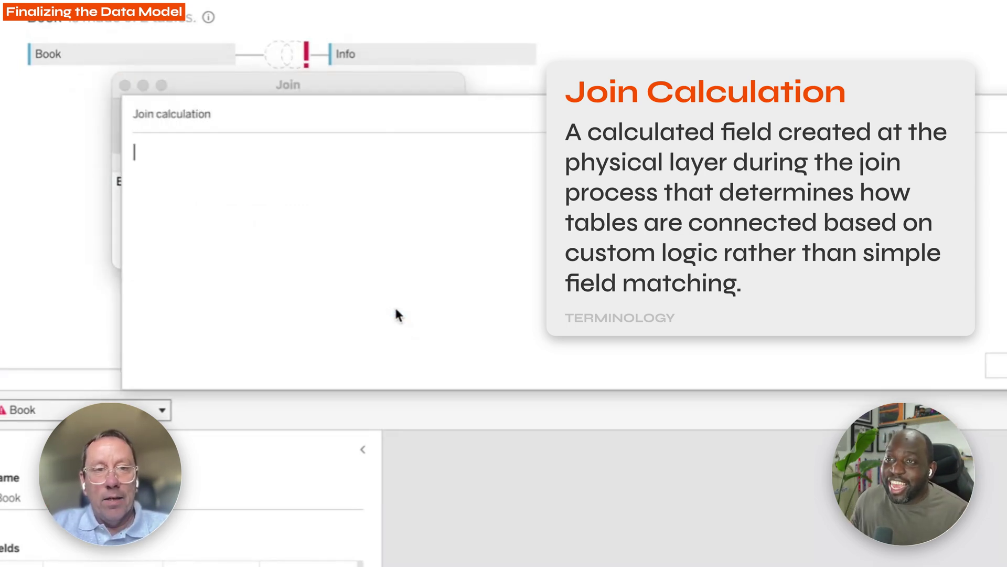
pyautogui.write('book')
pyautogui.press('Return')
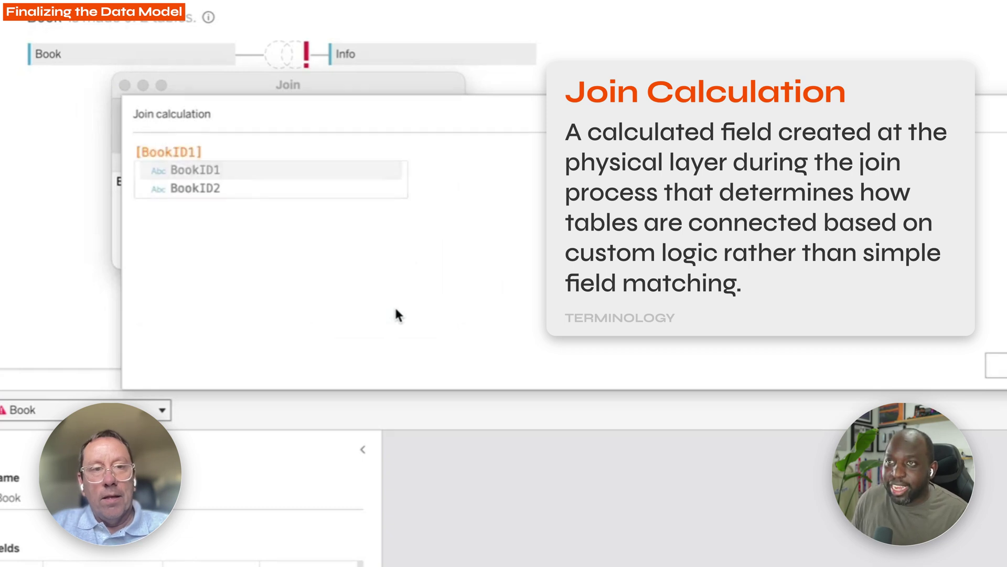
pyautogui.write('+book')
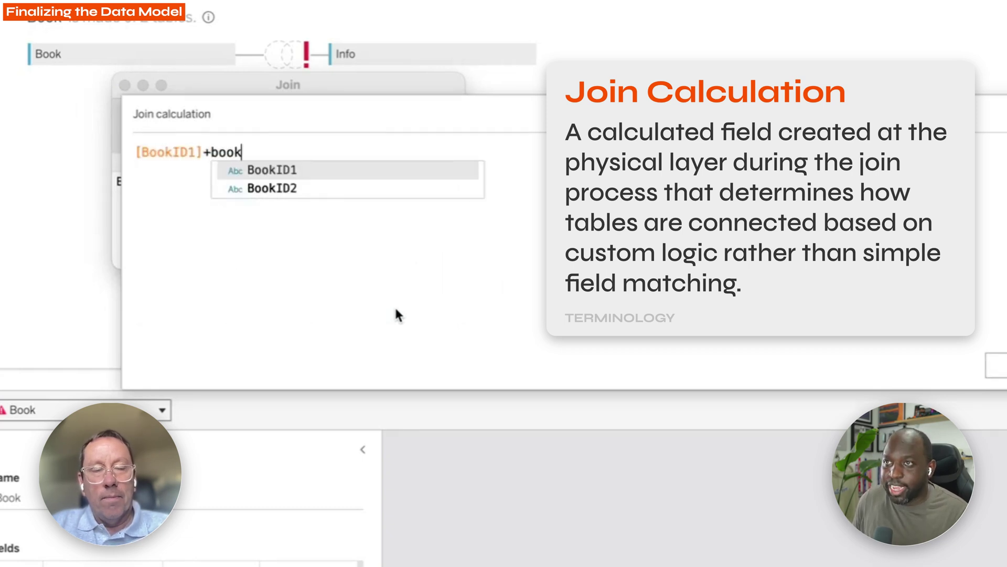
pyautogui.press('Down')
pyautogui.press('Return')
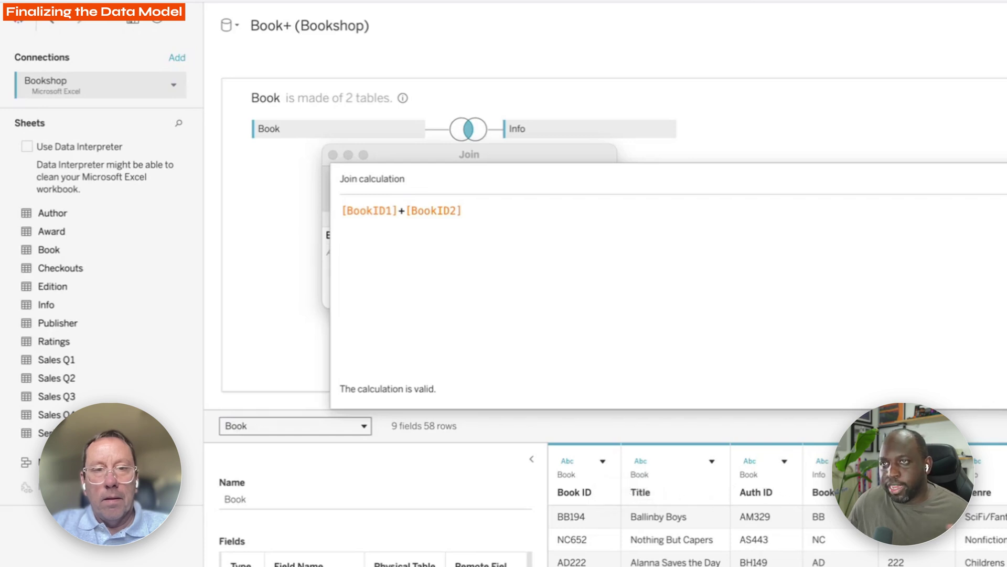
pyautogui.press('Return')
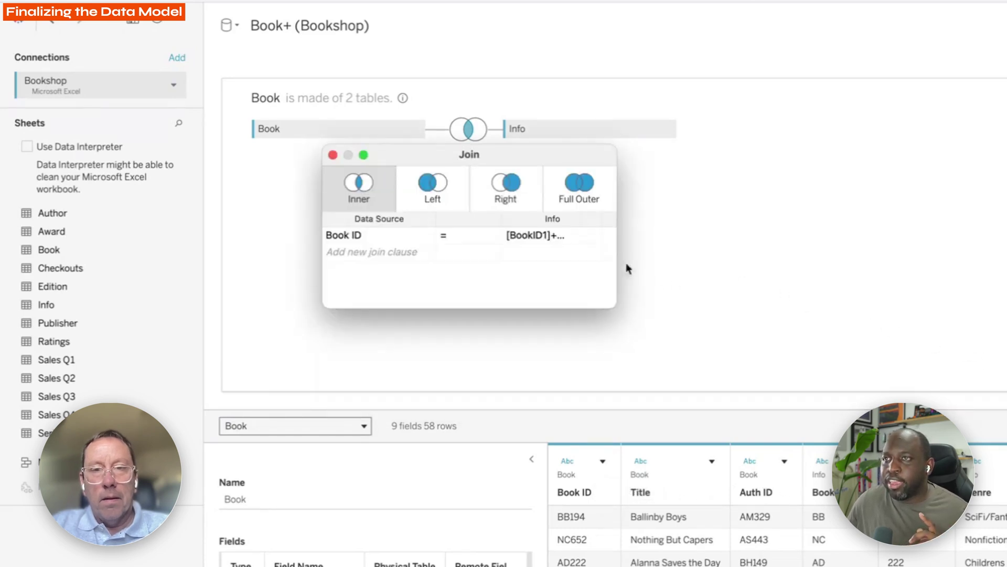
pyautogui.click(558, 238)
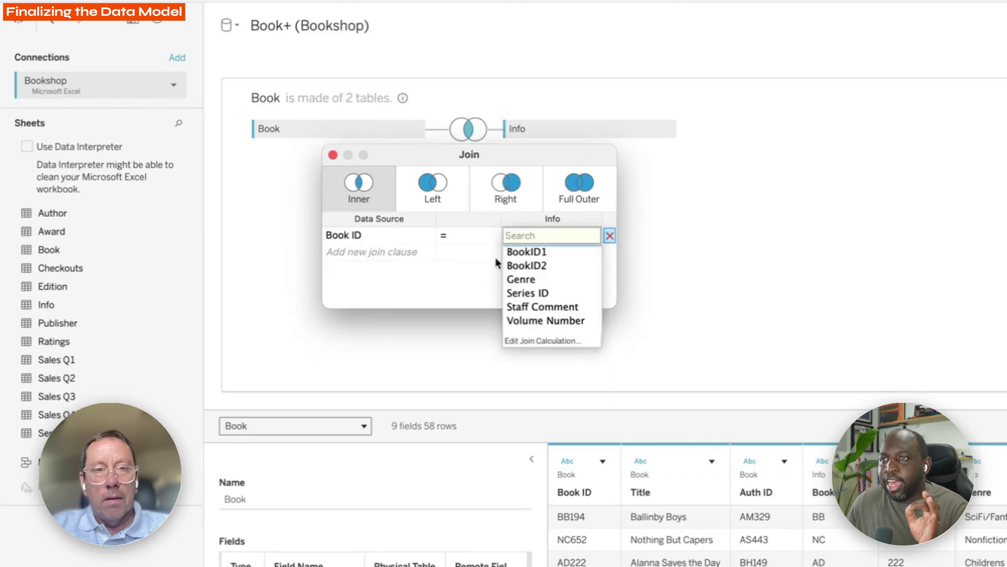
# Match Book ID to the Info calculation [BookID1]+[BookID2] and change the join between Book and Info to Left.
pyautogui.click(569, 341)
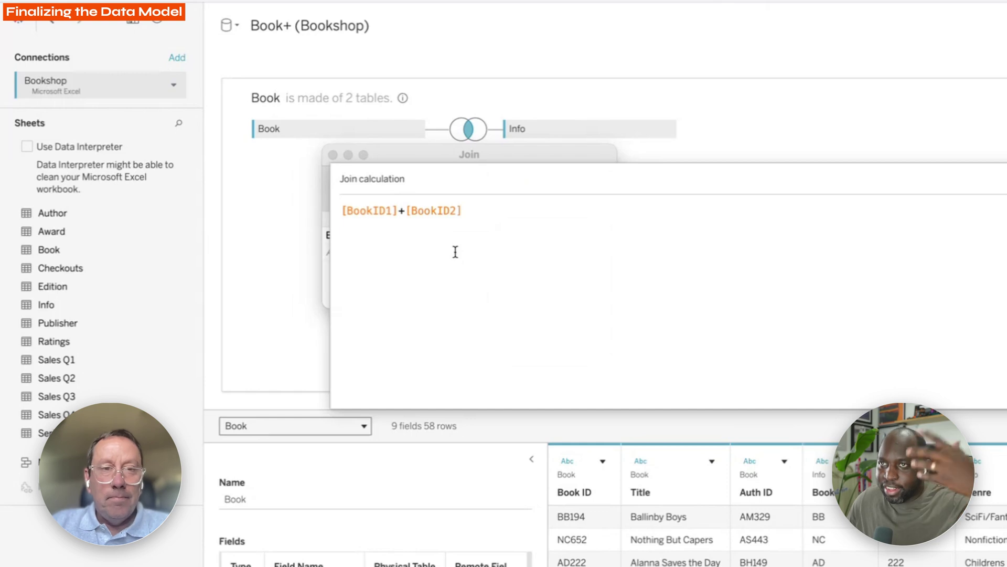
pyautogui.click(976, 391)
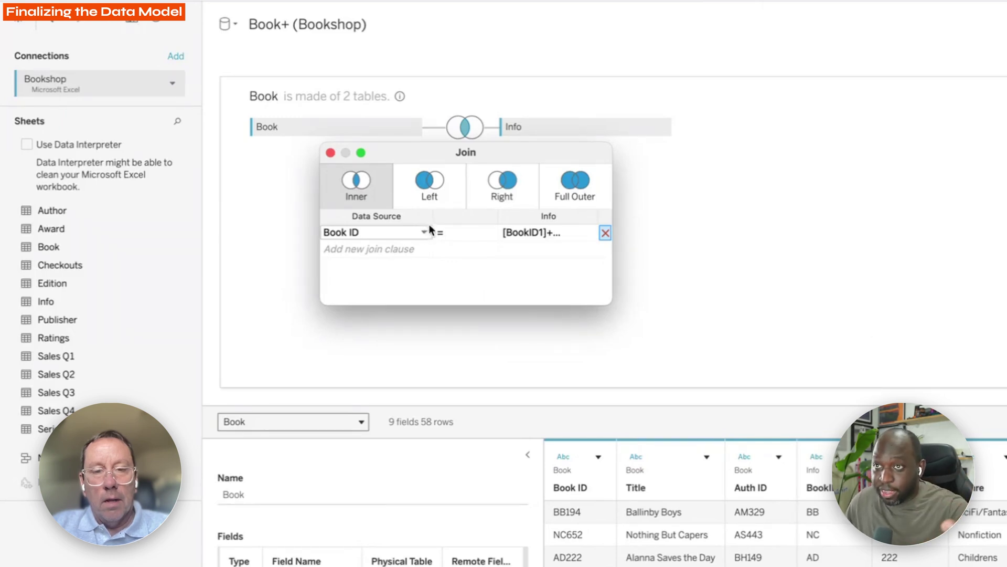
pyautogui.click(432, 187)
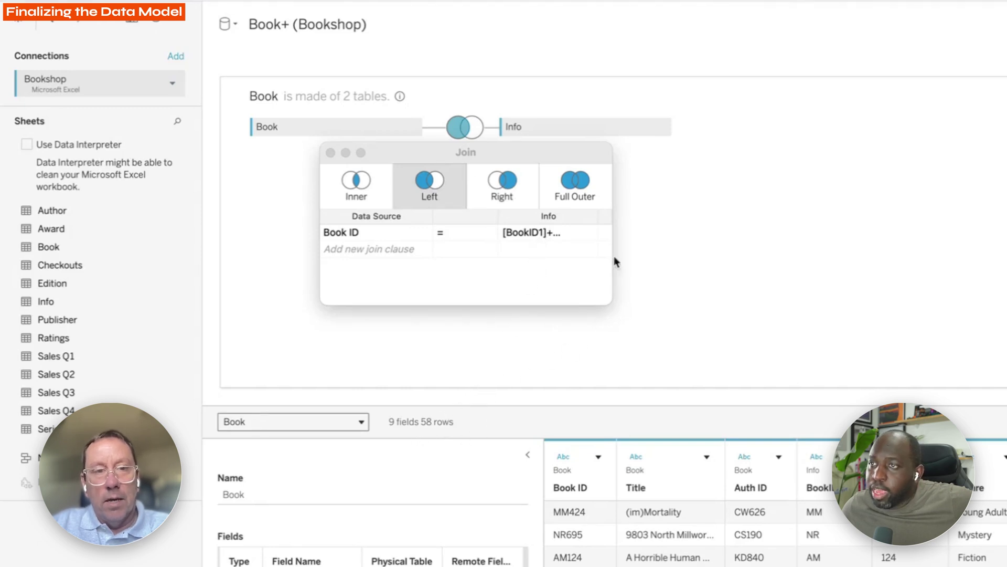
pyautogui.click(330, 152)
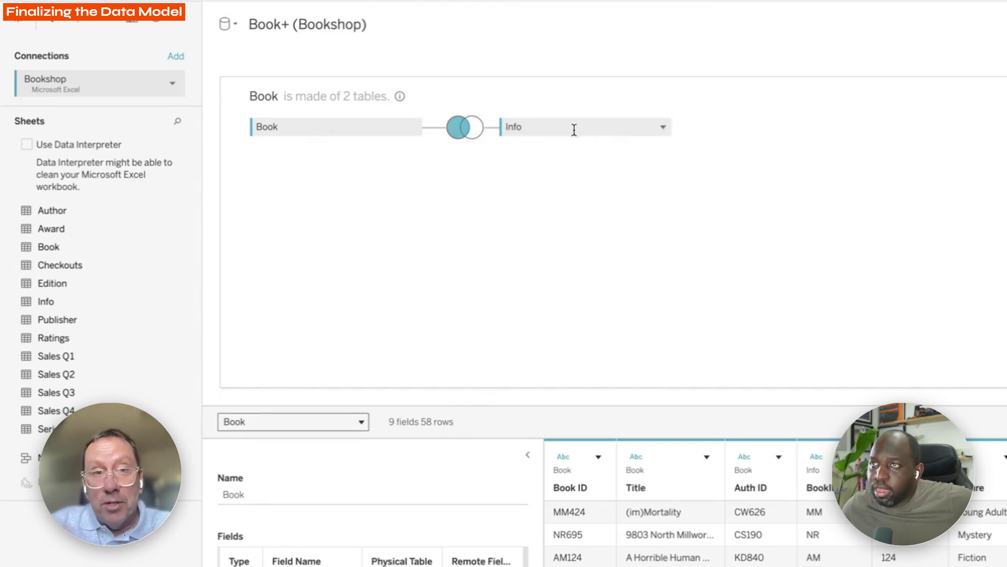
# View the source data of the Info and Book sheets to compare their rows and fields.
pyautogui.click(176, 300)
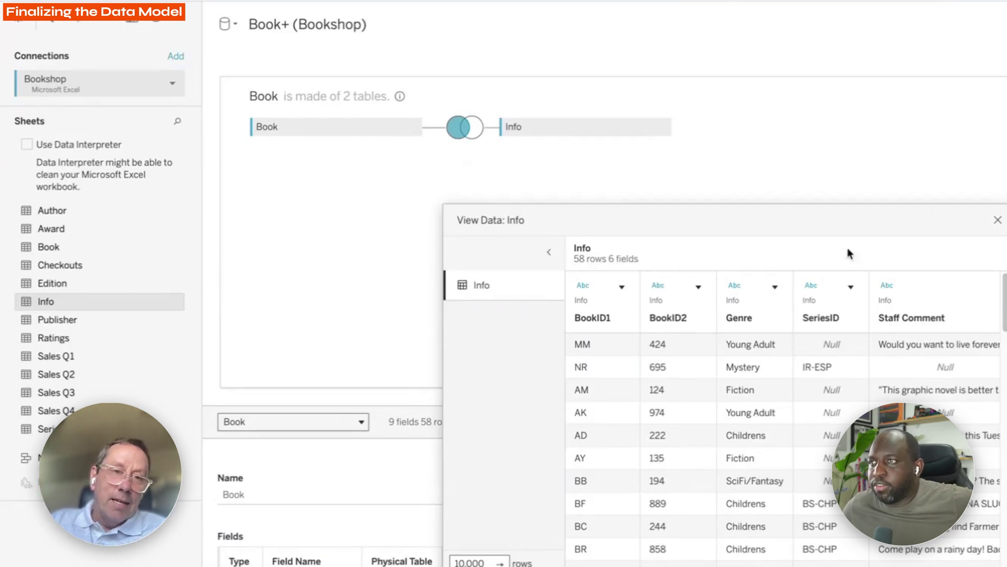
pyautogui.click(998, 219)
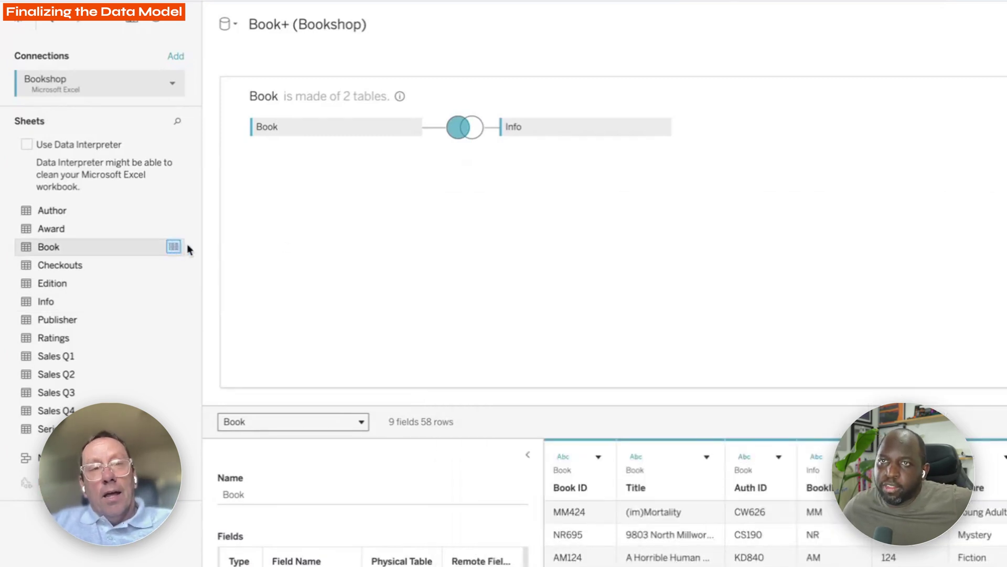
pyautogui.click(174, 247)
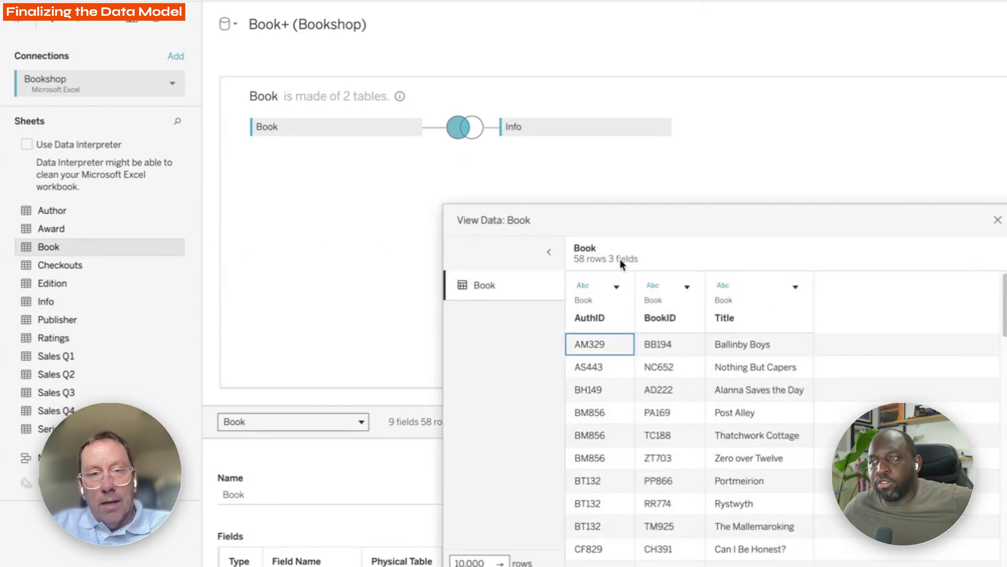
pyautogui.click(998, 220)
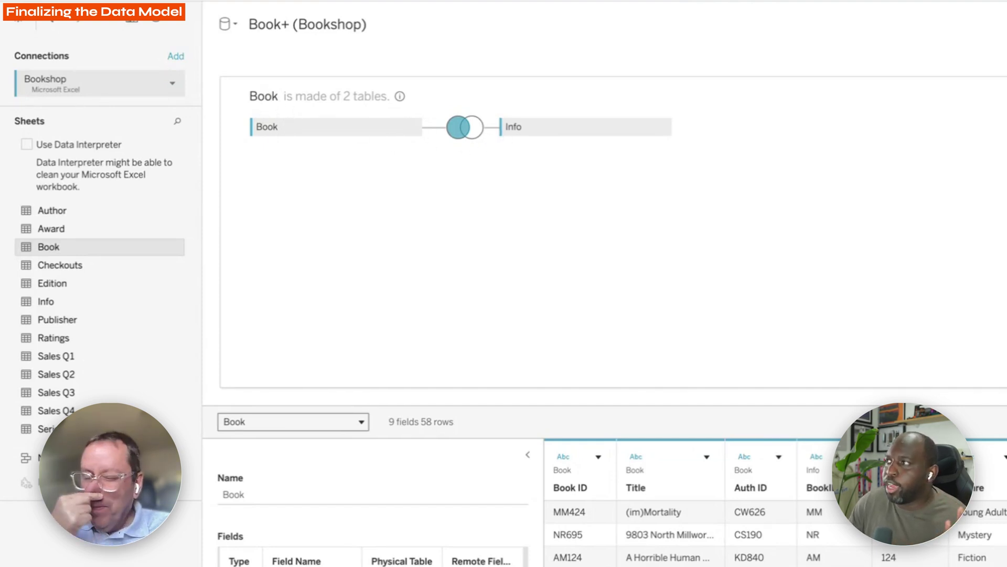
# Leave the physical layer and rename the Book logical table as Book & Info.
pyautogui.click(1000, 87)
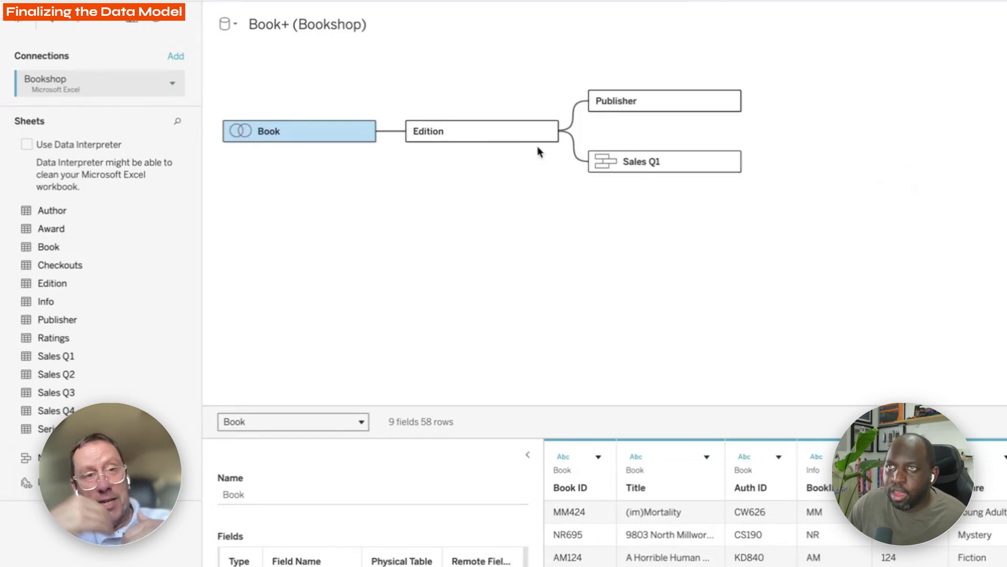
pyautogui.click(364, 131)
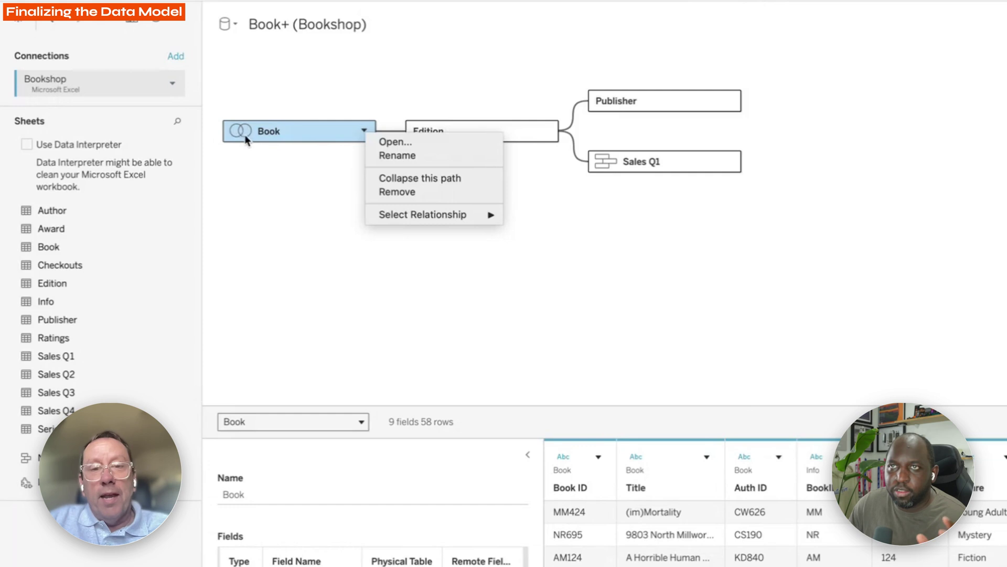
pyautogui.click(408, 154)
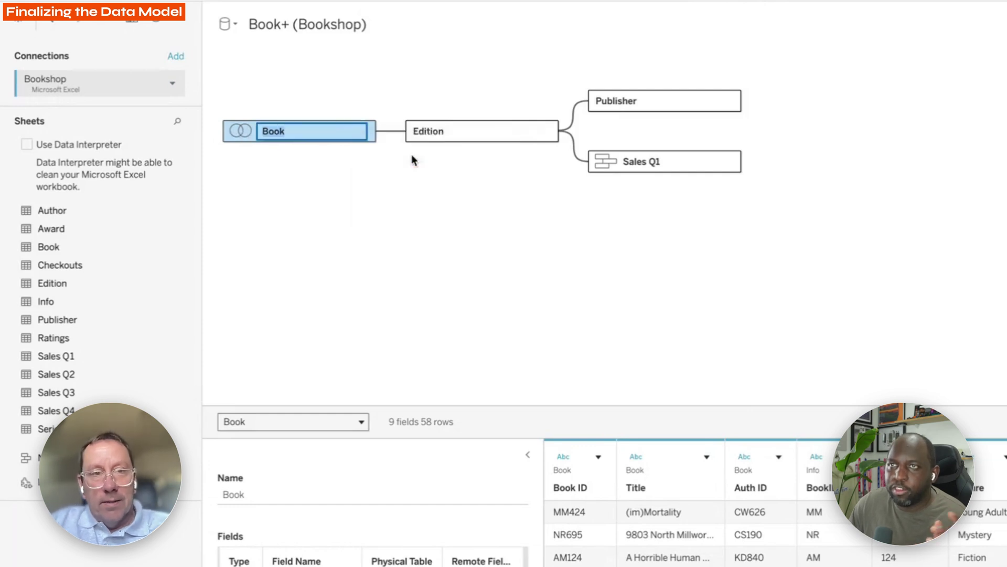
pyautogui.click(295, 131)
pyautogui.write('& Info')
pyautogui.press('Return')
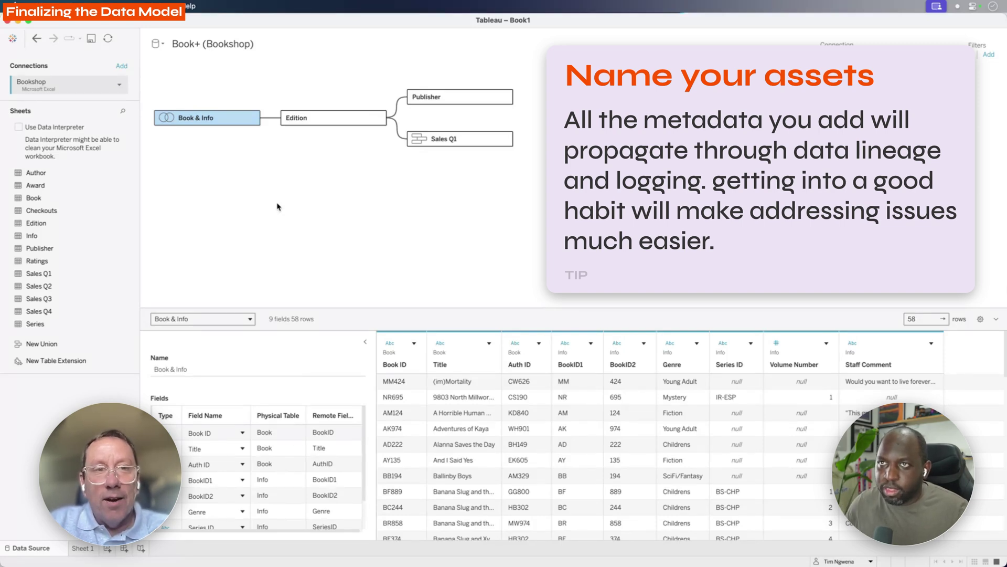
# Rename the data source as Bookshop data model.
pyautogui.click(182, 51)
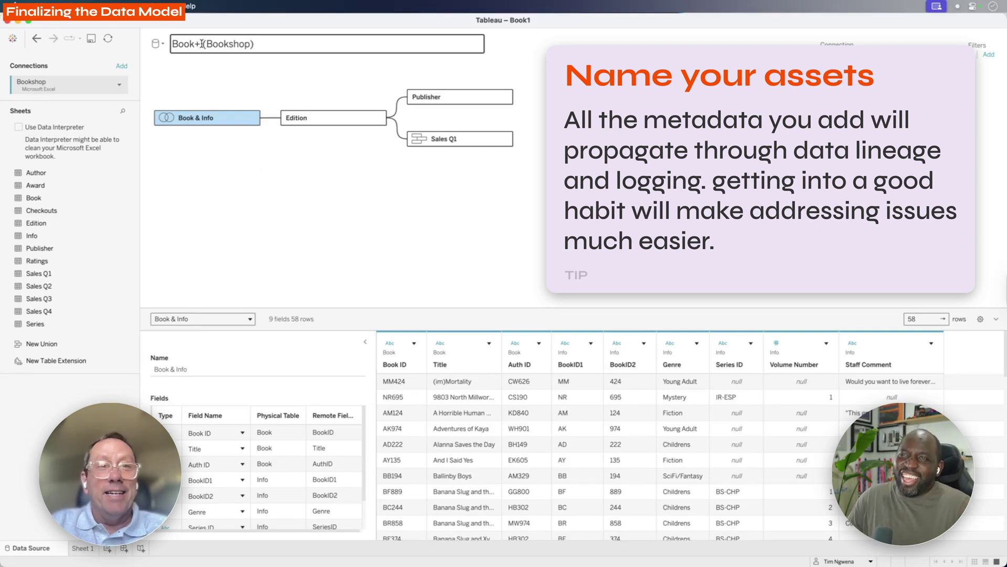
pyautogui.click(203, 44)
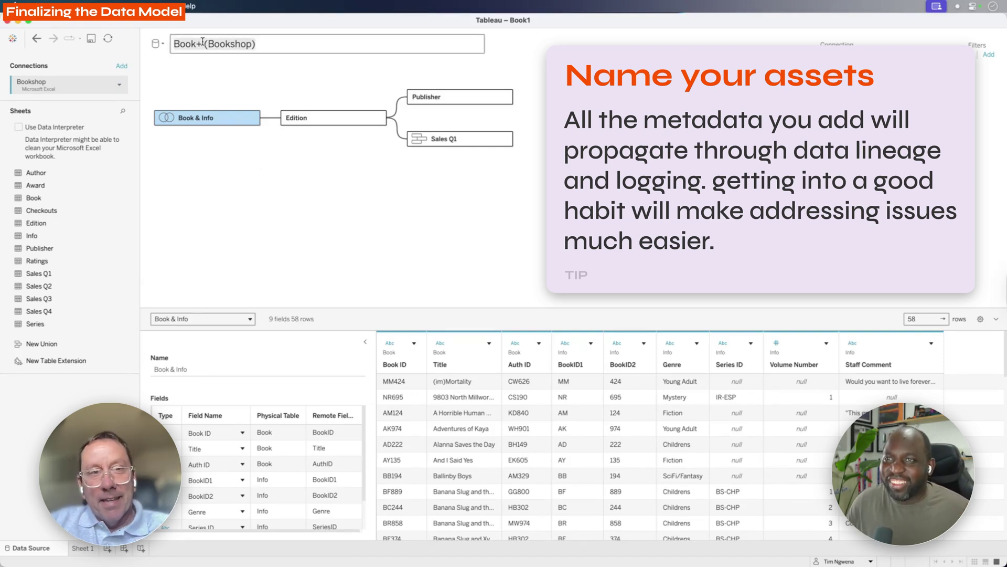
pyautogui.write('Book')
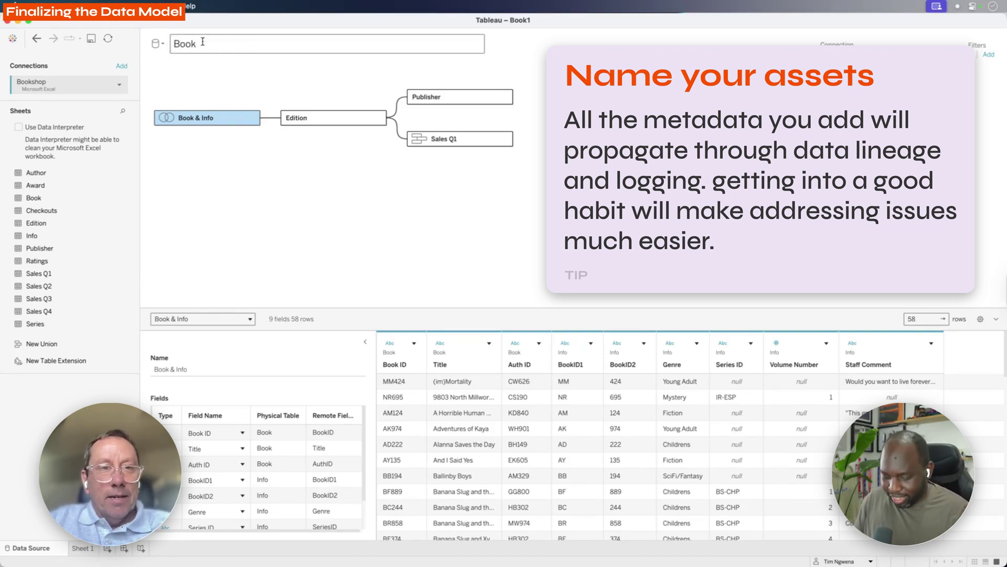
pyautogui.write('shop data model')
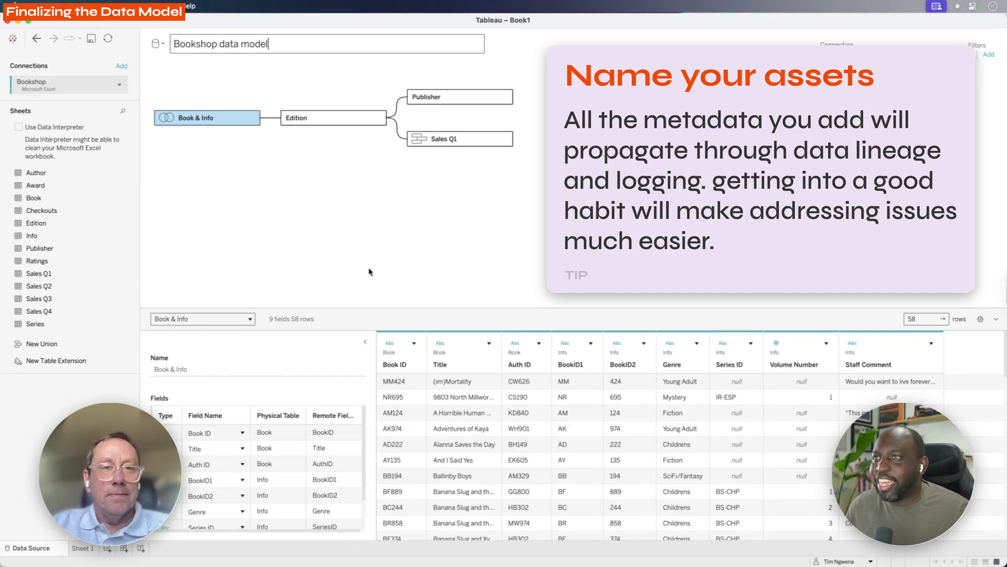
pyautogui.press('Return')
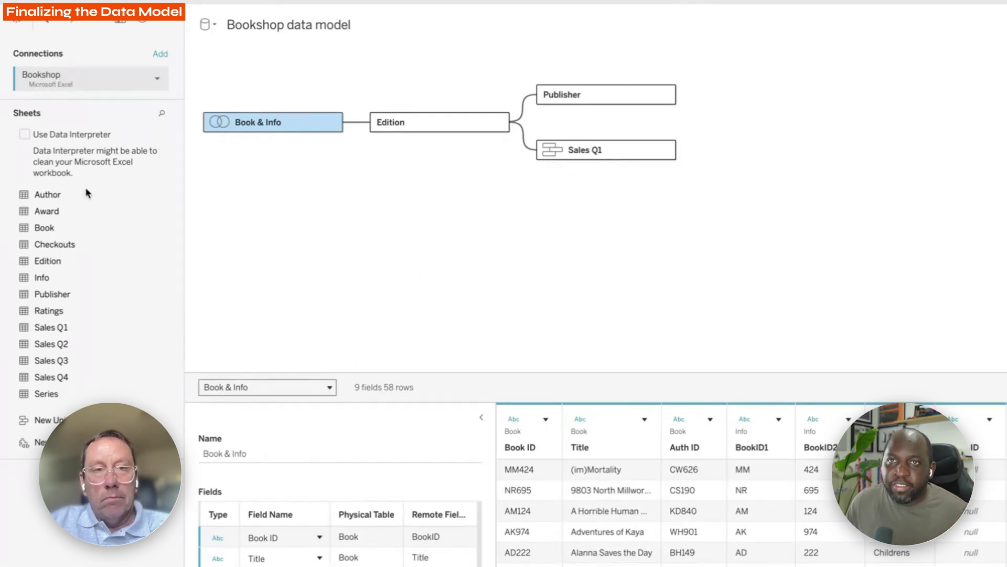
# Add the Author, Award and Checkouts sheets to the model, each related directly to Book & Info.
pyautogui.moveTo(51, 194); pyautogui.dragTo(328, 237)
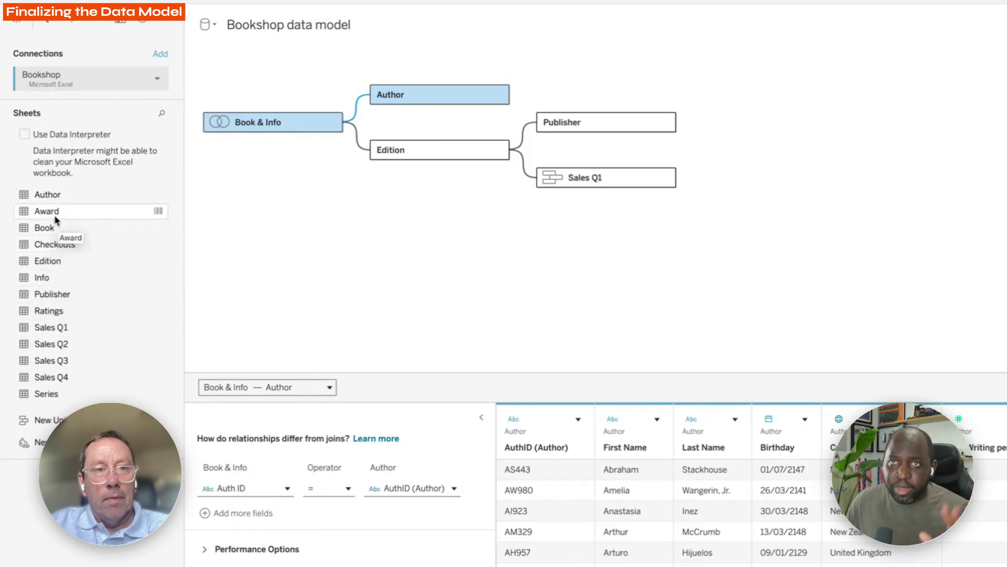
pyautogui.moveTo(74, 228); pyautogui.dragTo(230, 281)
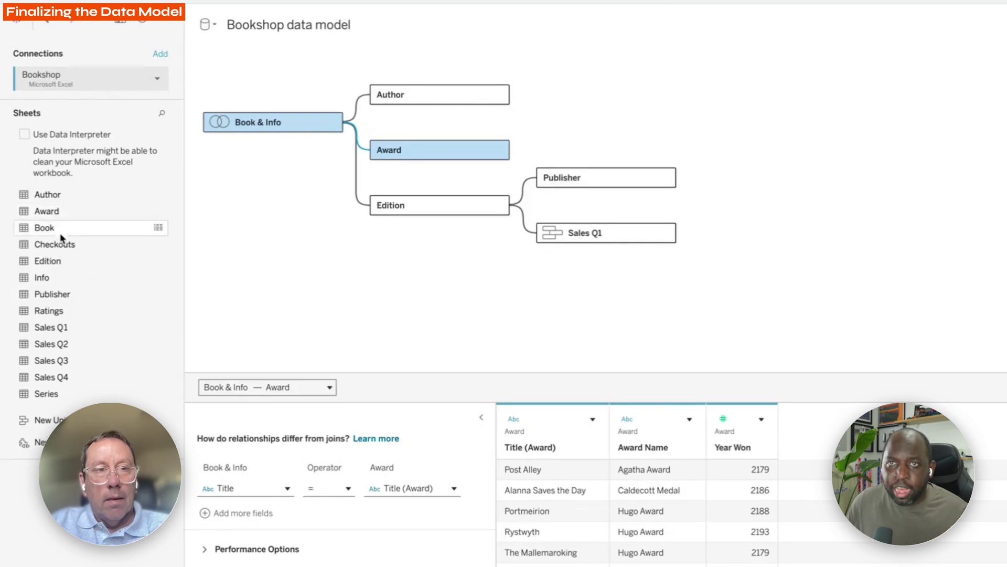
pyautogui.click(158, 245)
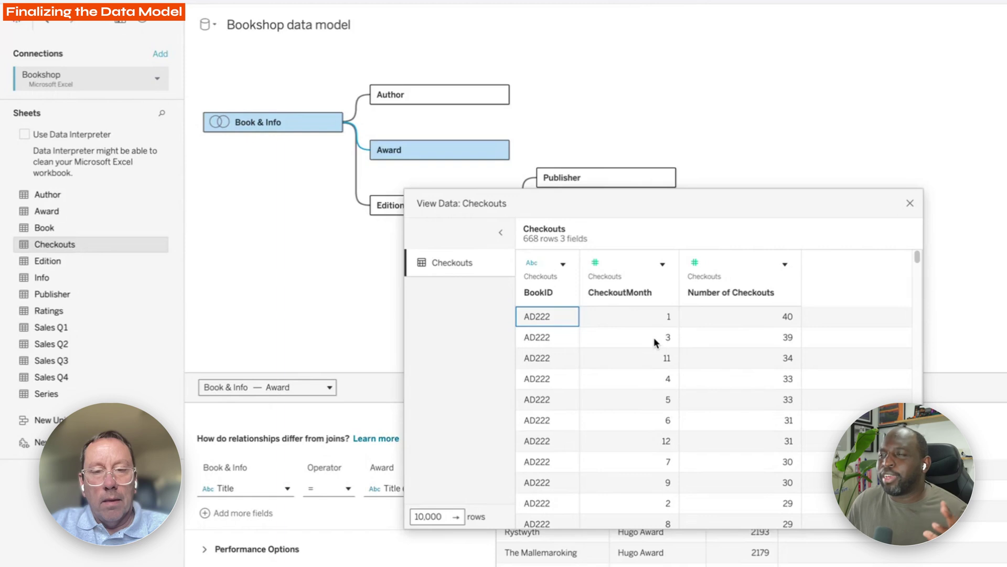
pyautogui.click(910, 203)
pyautogui.moveTo(55, 251); pyautogui.dragTo(410, 347)
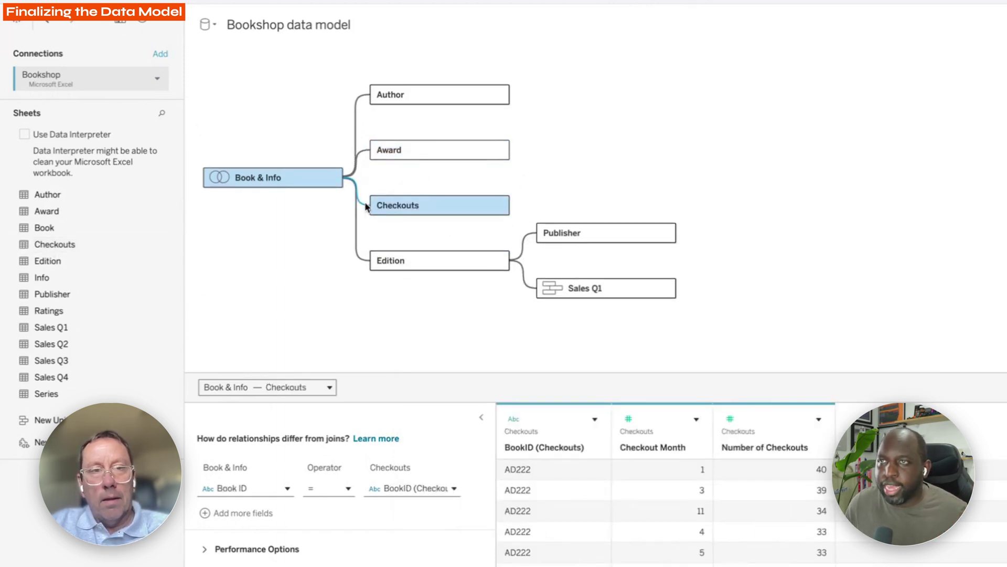
# Check which fields and cardinality relate Book & Info to Checkouts.
pyautogui.moveTo(362, 202)
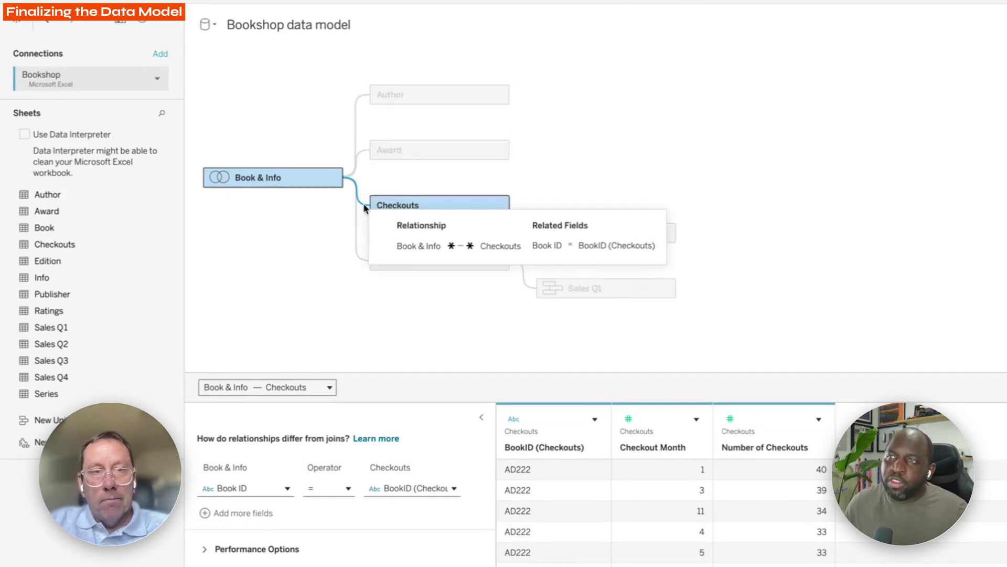
pyautogui.click(287, 488)
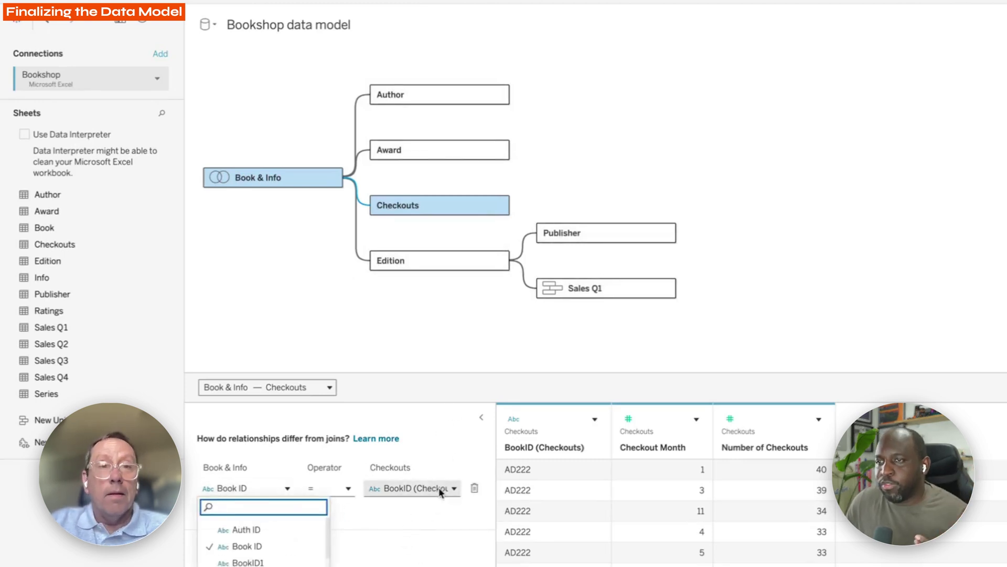
pyautogui.click(404, 515)
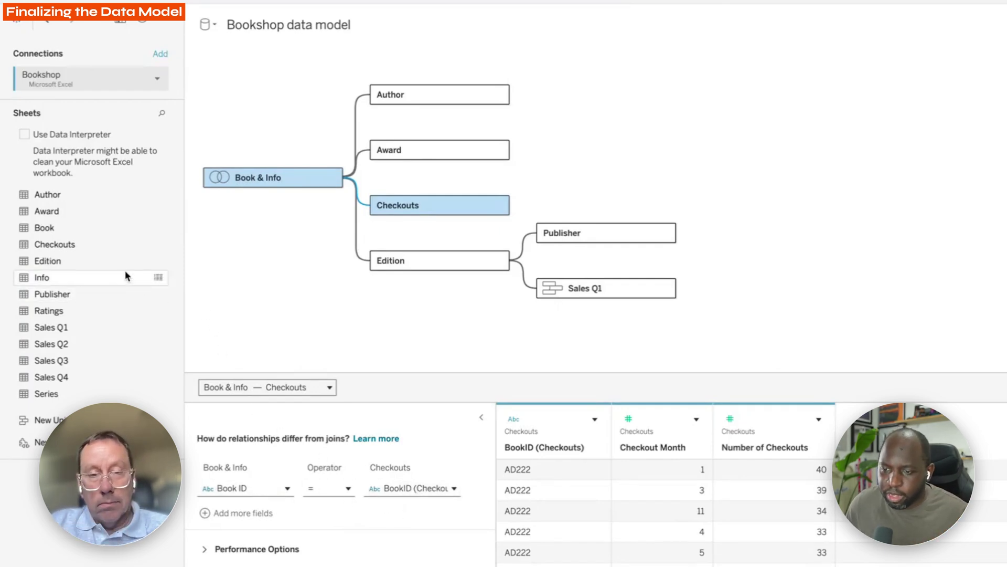
# Add the Ratings and Series sheets to the model, both related directly to Book & Info.
pyautogui.moveTo(75, 310); pyautogui.dragTo(312, 324)
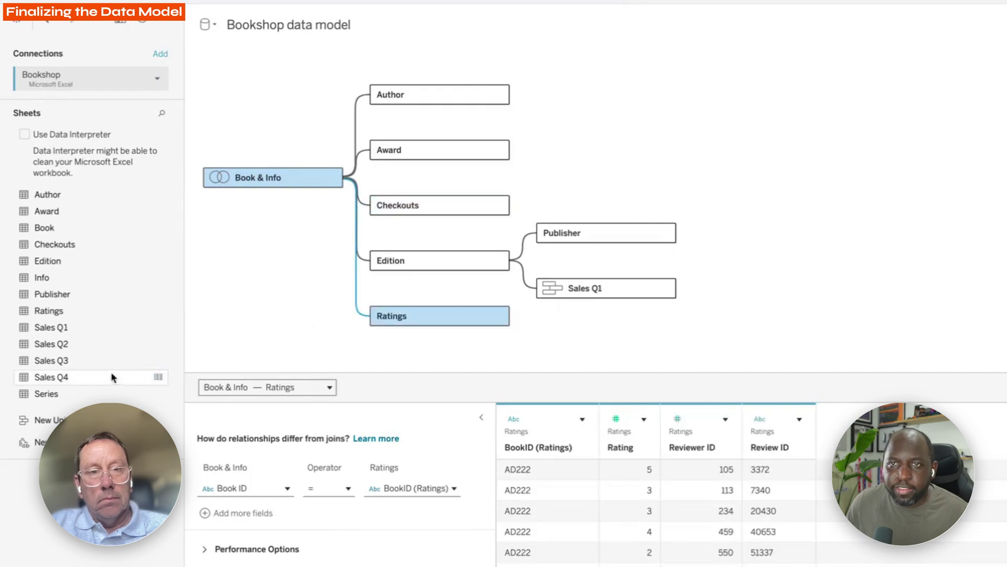
pyautogui.moveTo(291, 331); pyautogui.dragTo(294, 333)
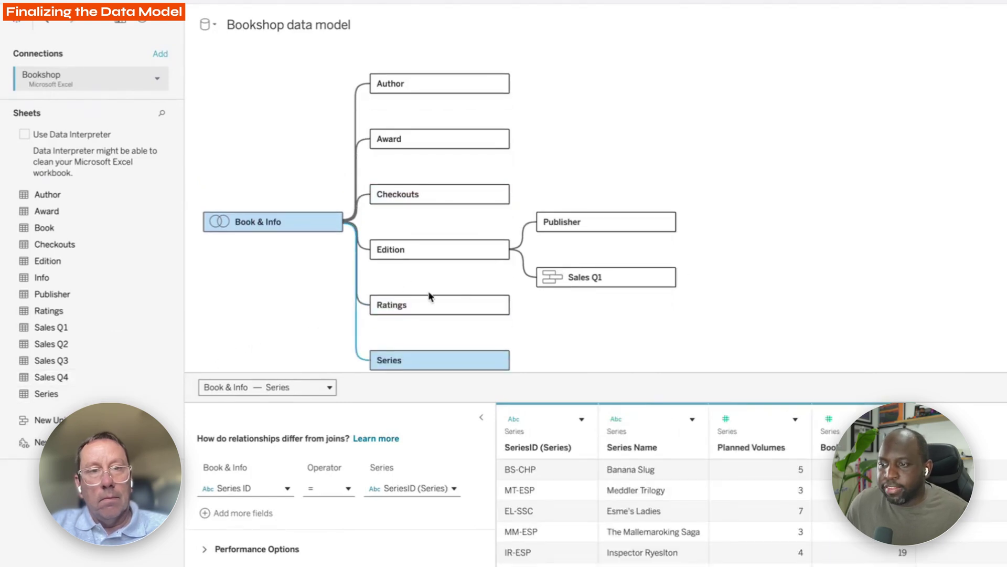
pyautogui.moveTo(605, 382); pyautogui.dragTo(603, 454)
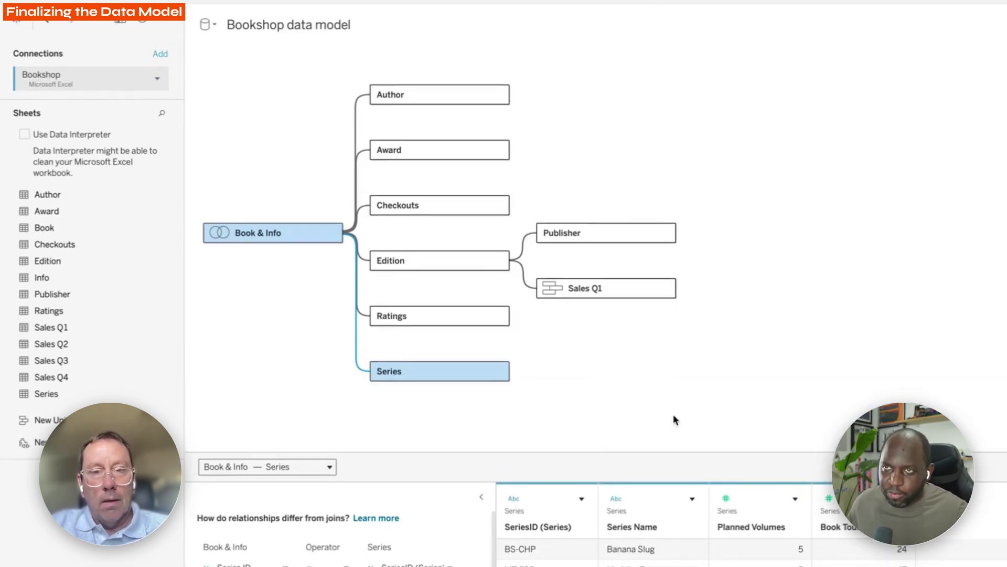
# Select the Ratings and Checkouts tables in turn and enlarge the data preview to examine the Checkouts rows.
pyautogui.moveTo(254, 235)
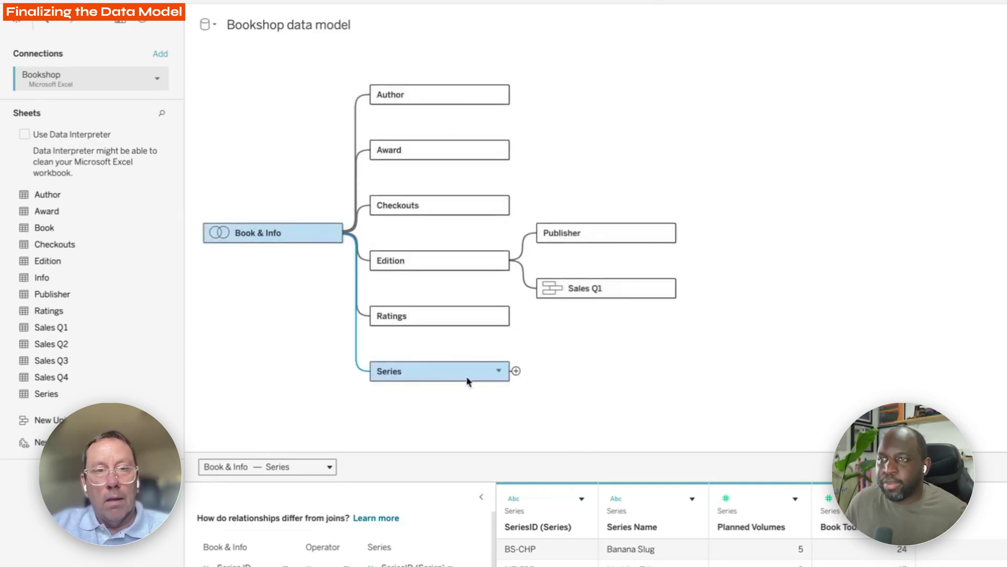
pyautogui.click(436, 315)
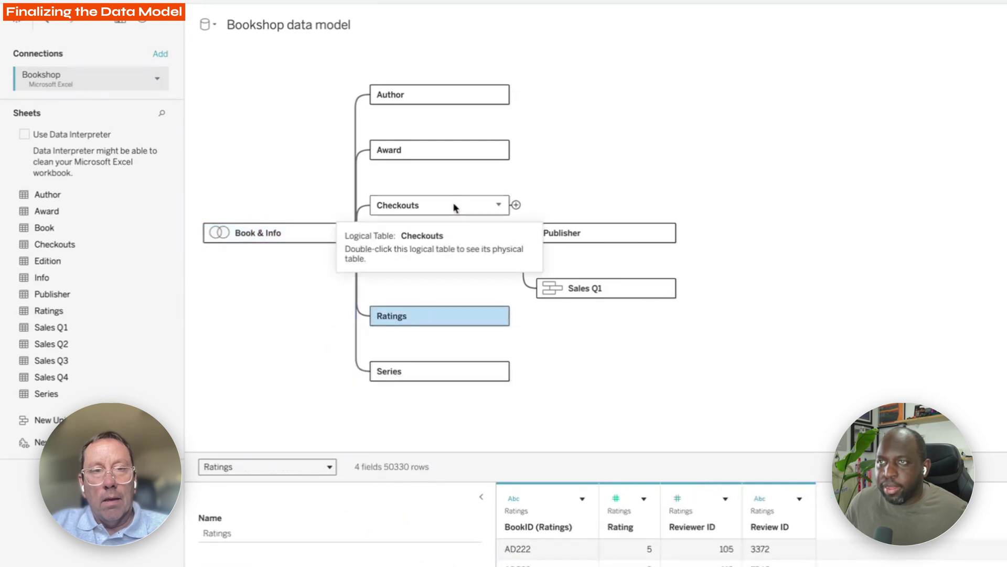
pyautogui.click(446, 213)
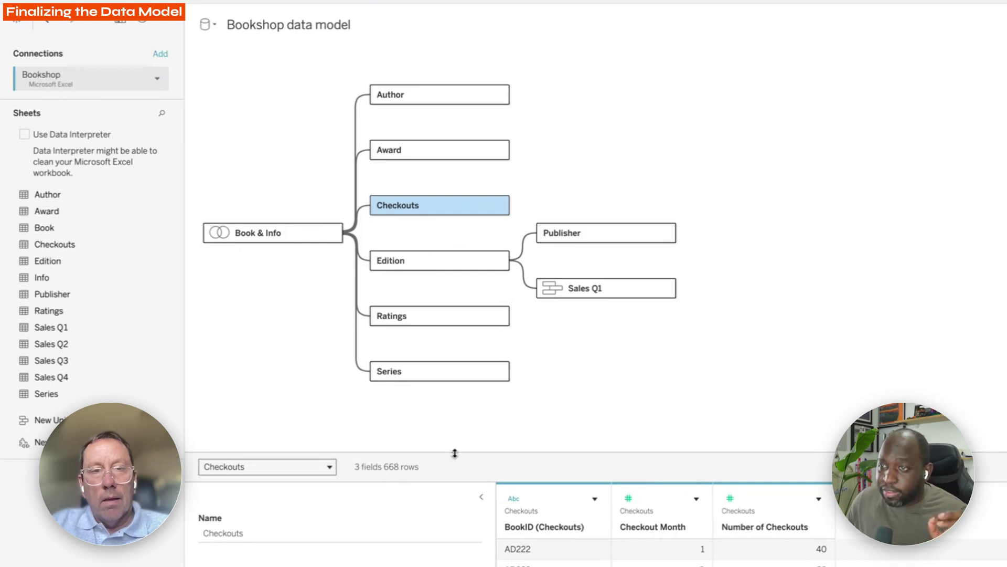
pyautogui.moveTo(455, 453); pyautogui.dragTo(491, 314)
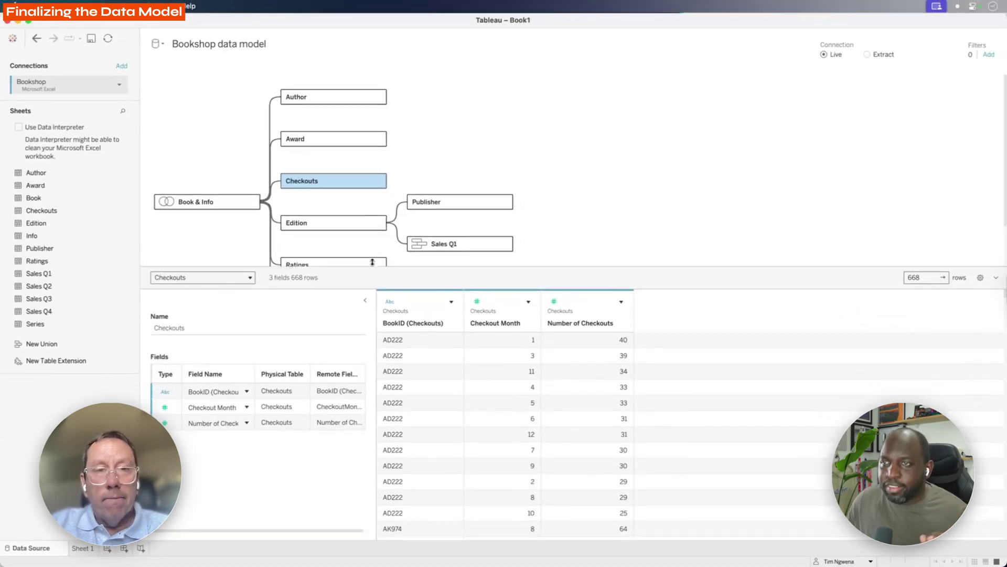
pyautogui.moveTo(371, 263); pyautogui.dragTo(373, 237)
pyautogui.scroll(-1, 425, 155)
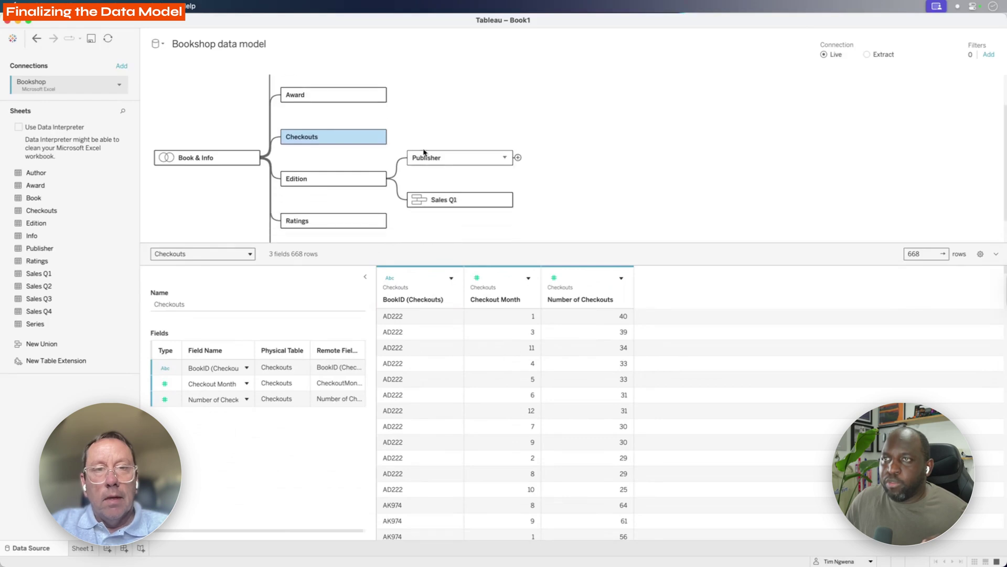
# Open the Performance Options of the relationship between Book & Info and Checkouts to examine cardinality and referential integrity.
pyautogui.click(275, 140)
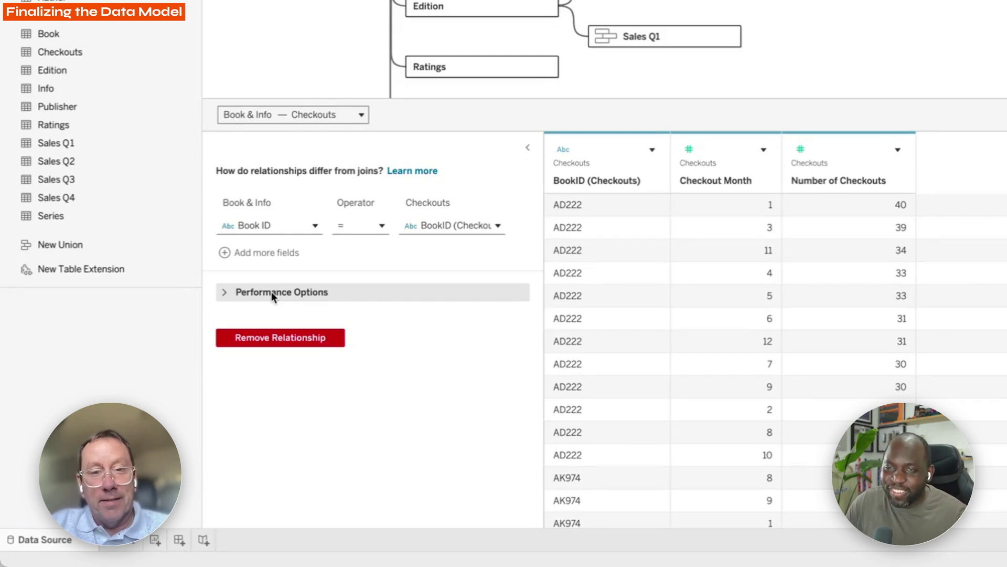
pyautogui.click(272, 291)
pyautogui.scroll(-1, 273, 288)
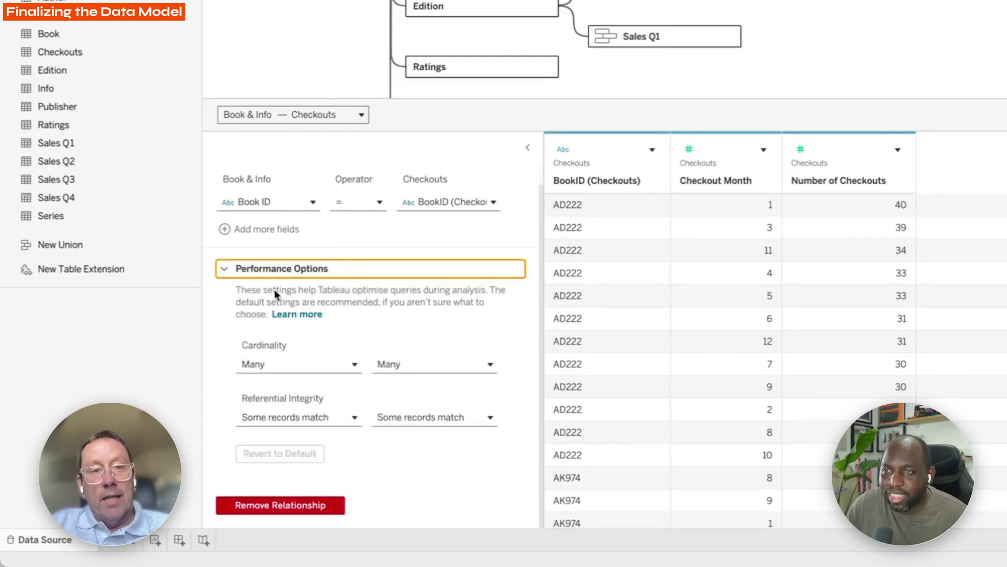
pyautogui.moveTo(411, 98); pyautogui.dragTo(411, 33)
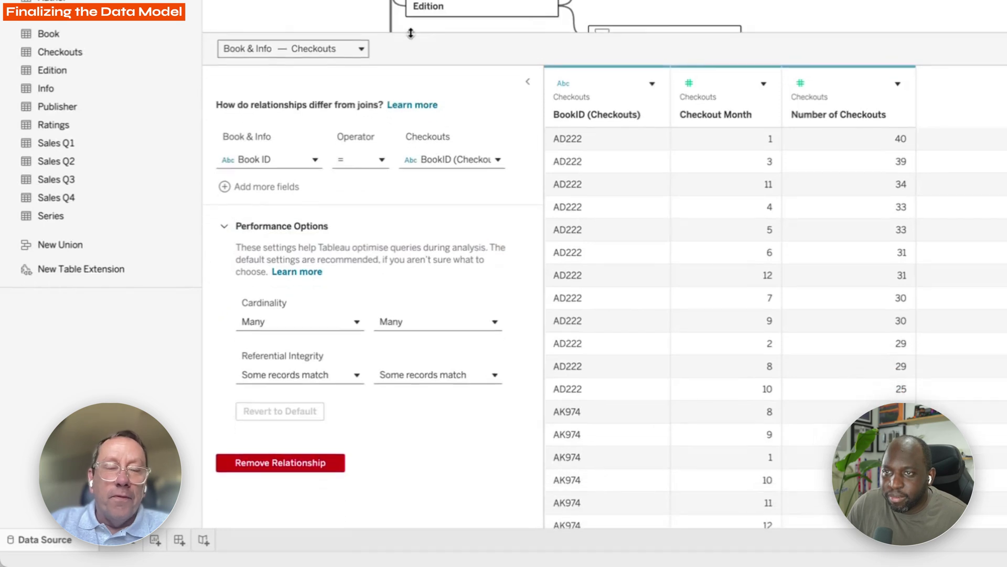
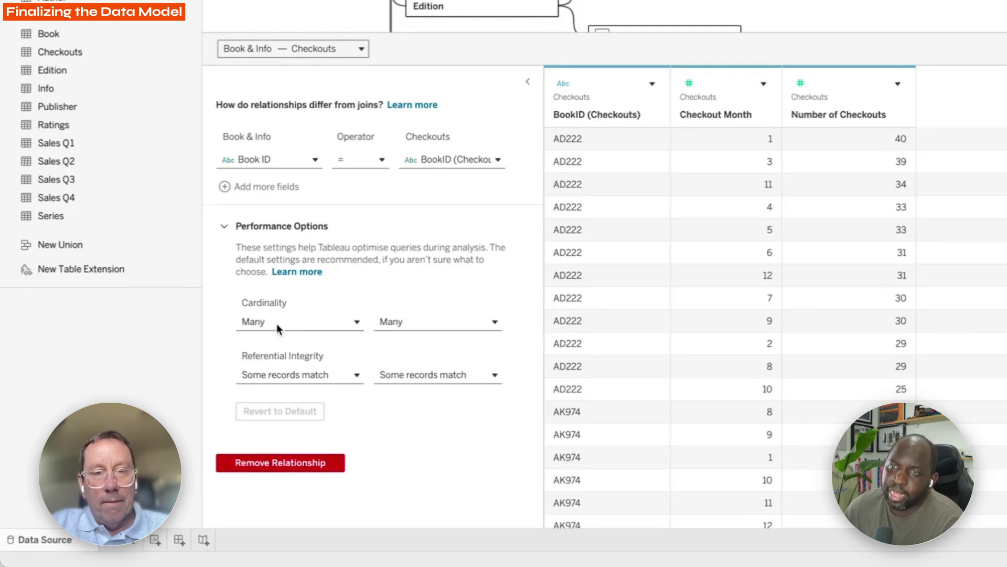
# Try a One-to-One cardinality on the Book & Info–Checkouts relationship and revert its performance settings to default.
pyautogui.click(270, 323)
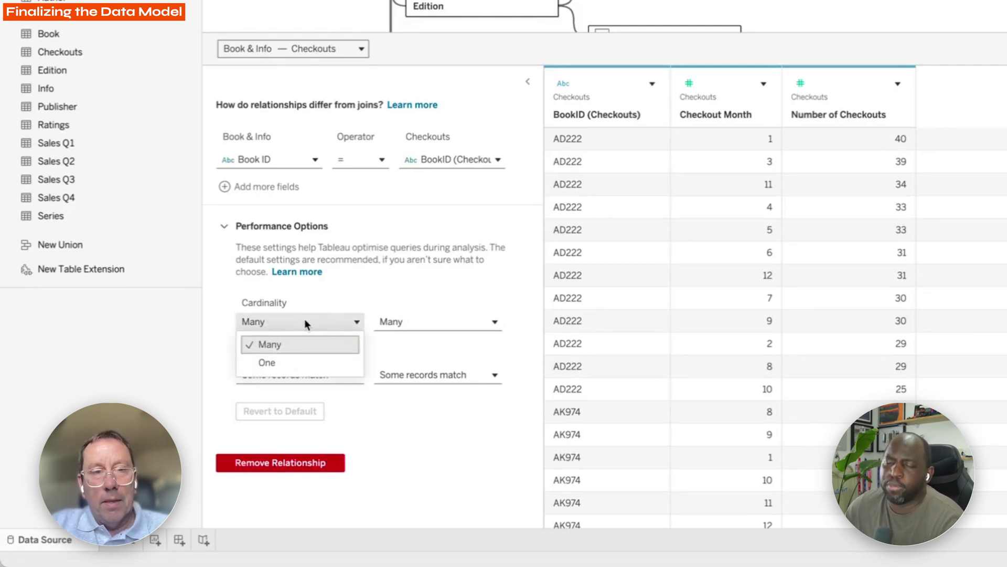
pyautogui.click(283, 362)
pyautogui.click(406, 321)
pyautogui.click(413, 351)
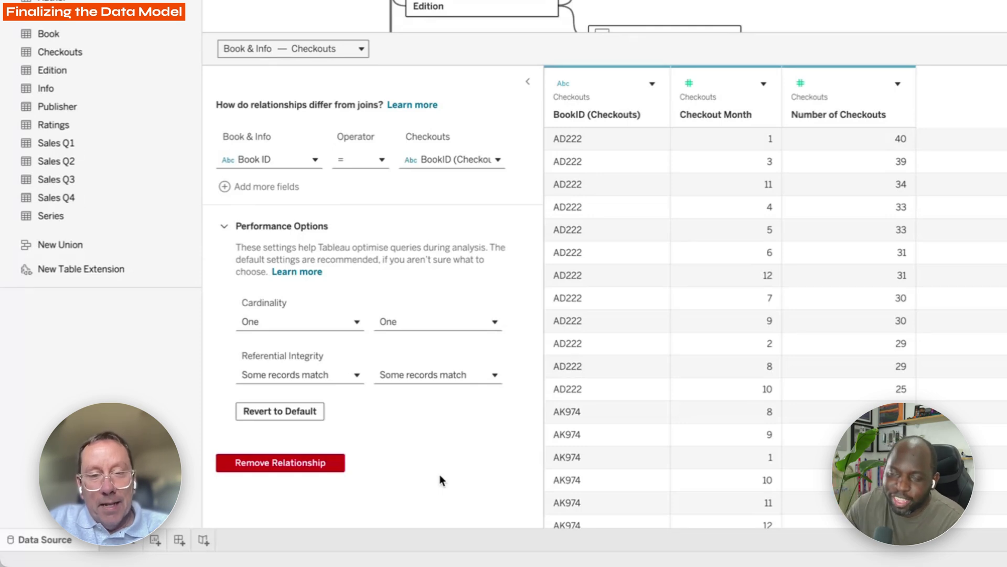
pyautogui.moveTo(403, 323)
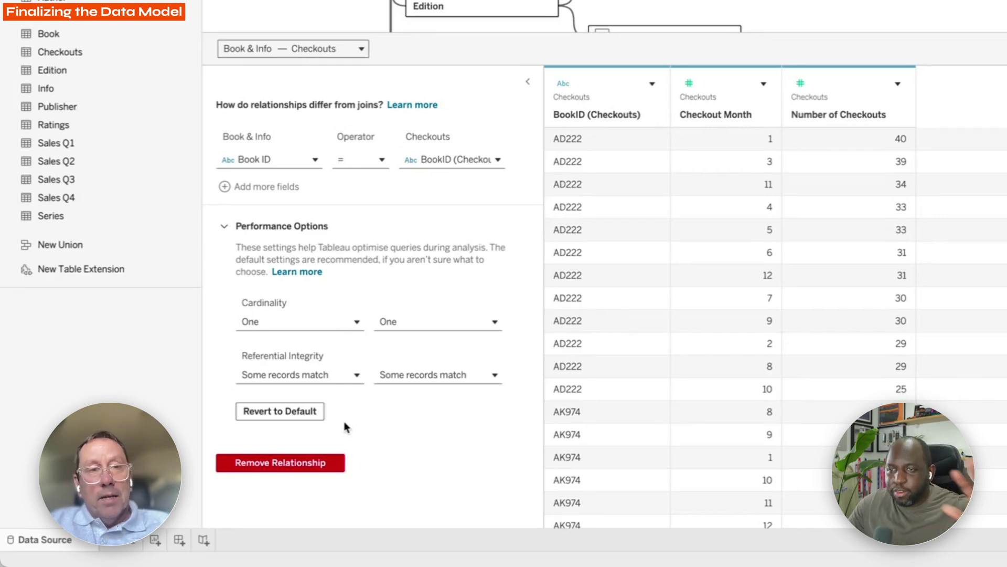
pyautogui.click(306, 410)
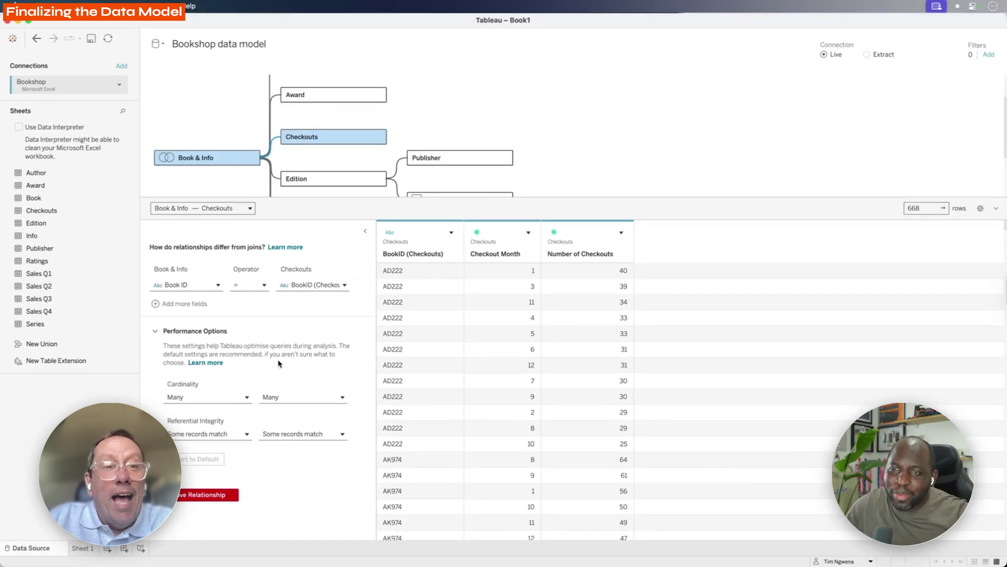
# Collapse the Performance Options and shrink the data preview to give the model canvas more room.
pyautogui.click(174, 338)
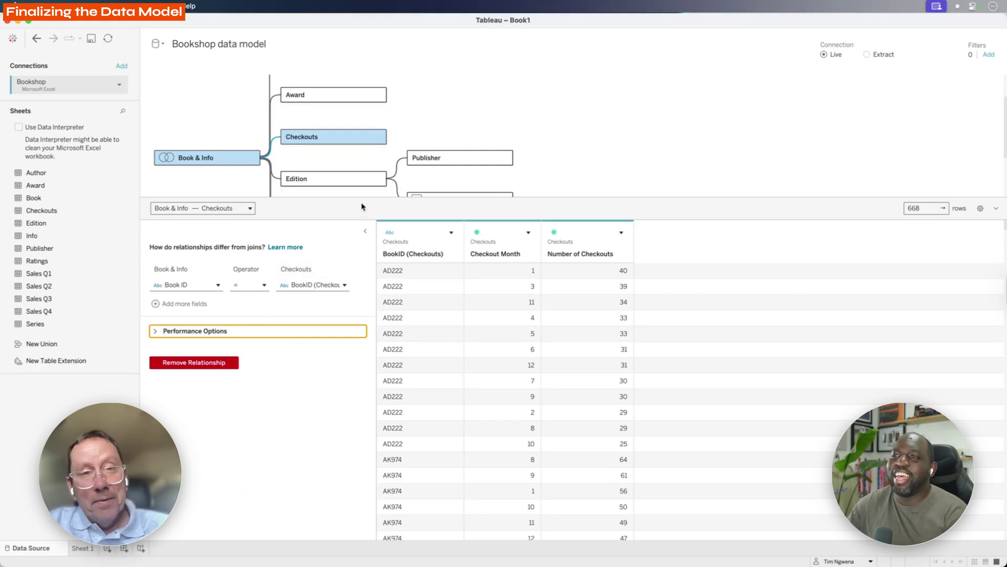
pyautogui.moveTo(365, 198); pyautogui.dragTo(366, 397)
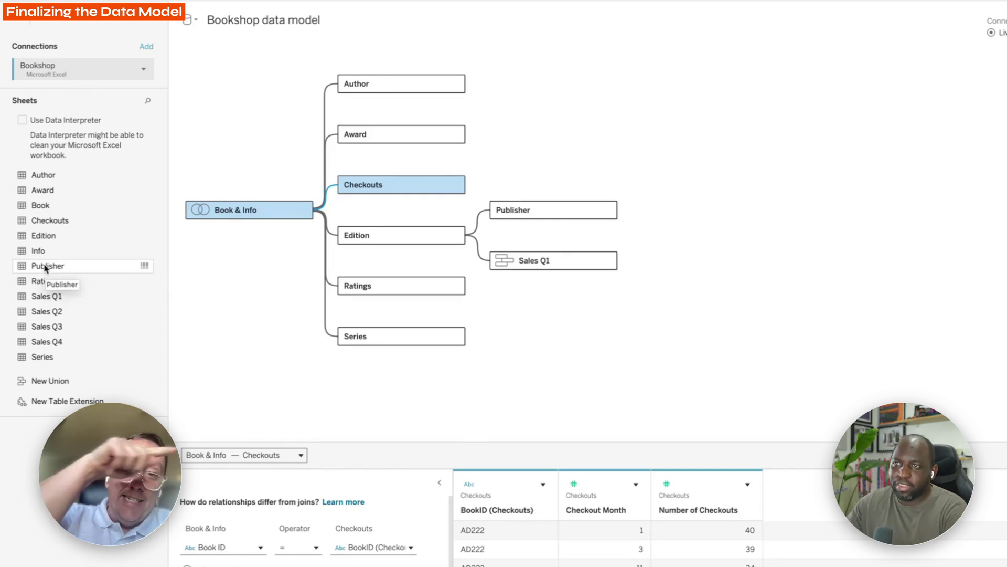
# Swap Checkouts in as the model's base table, and swap Book & Info back as the base.
pyautogui.moveTo(467, 187)
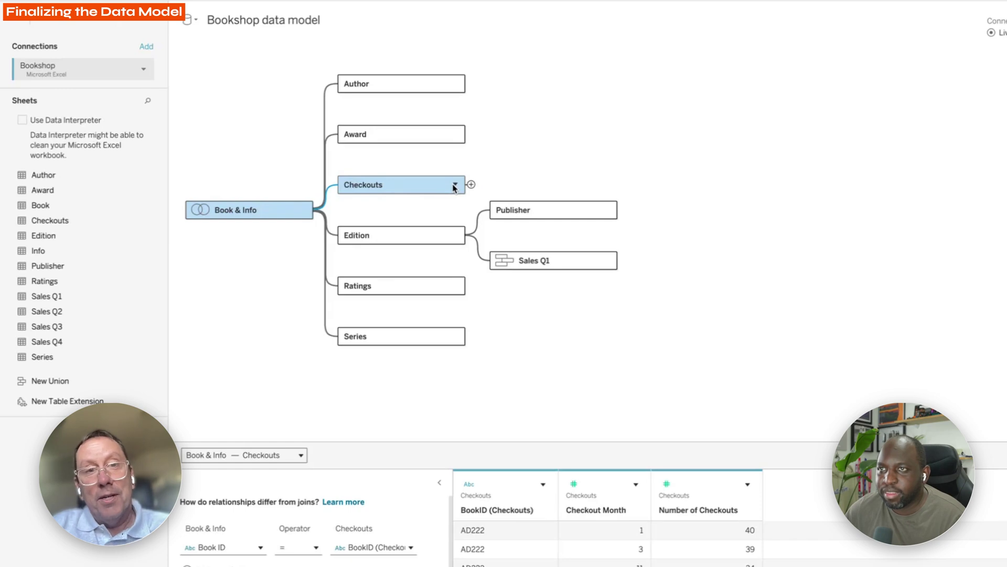
pyautogui.click(455, 186)
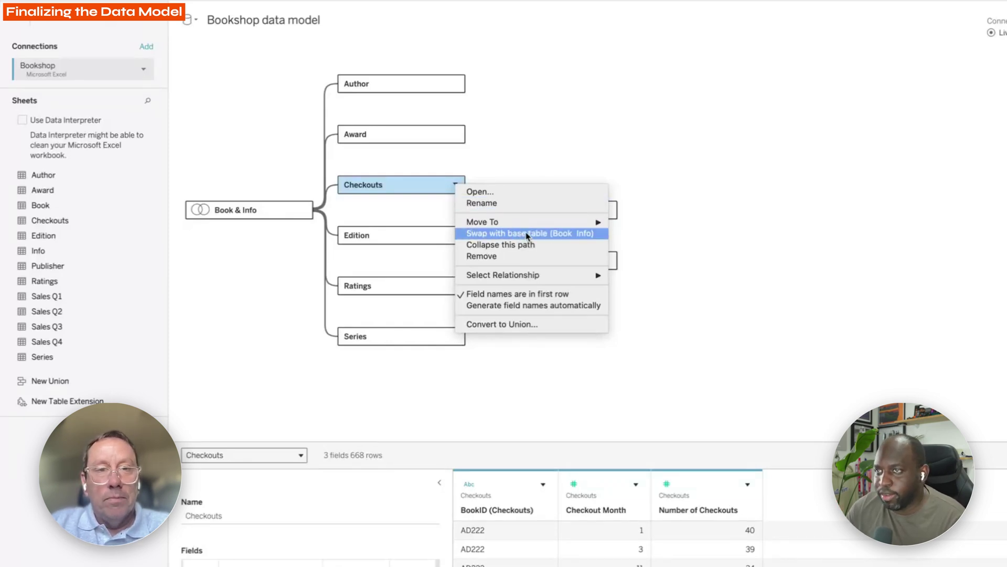
pyautogui.click(499, 158)
pyautogui.click(455, 186)
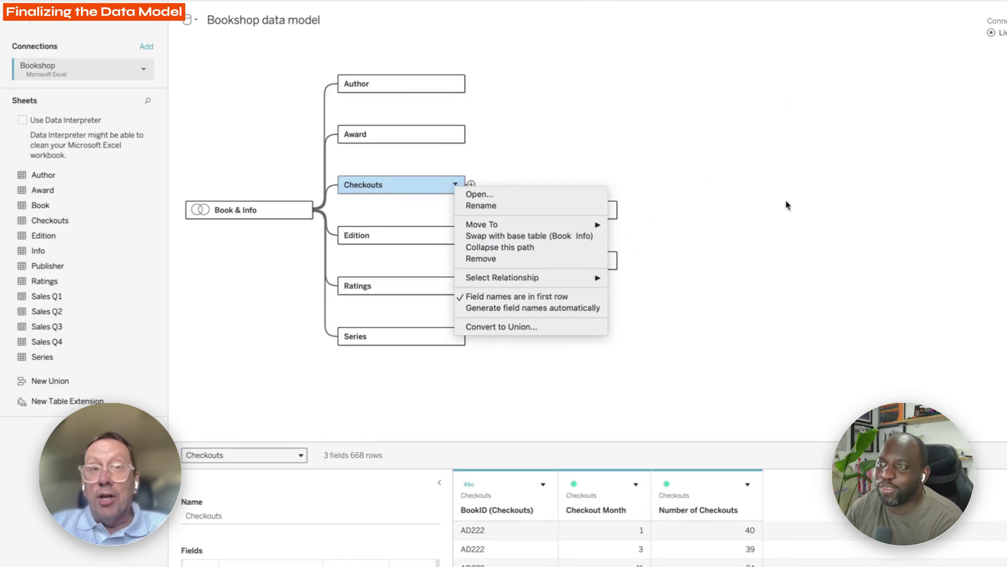
pyautogui.click(559, 239)
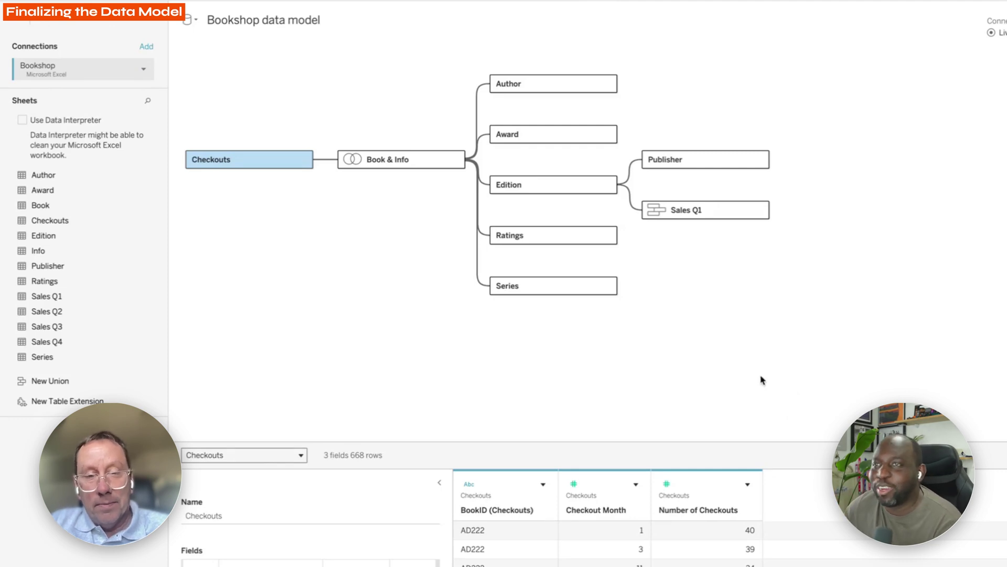
pyautogui.click(456, 158)
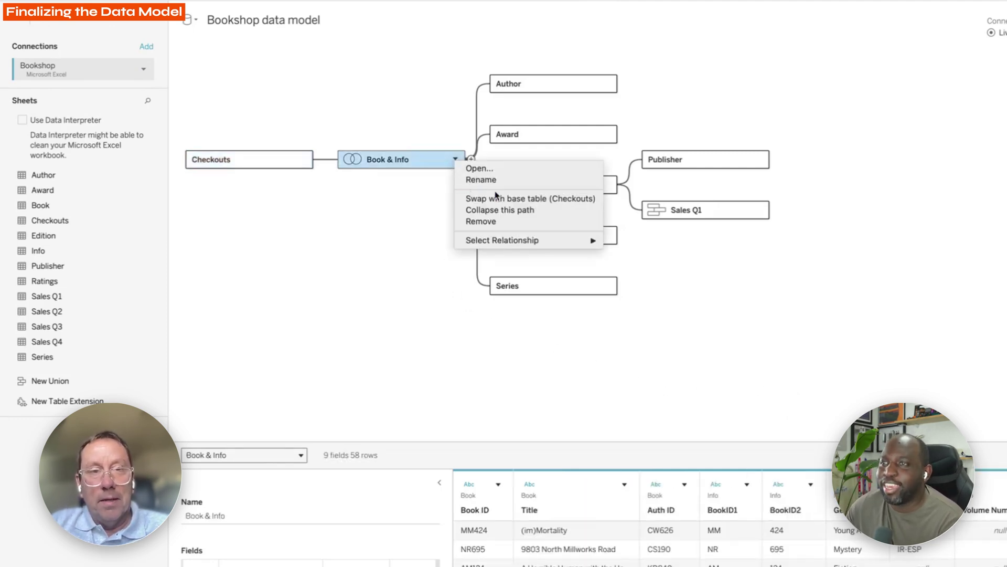
pyautogui.click(523, 199)
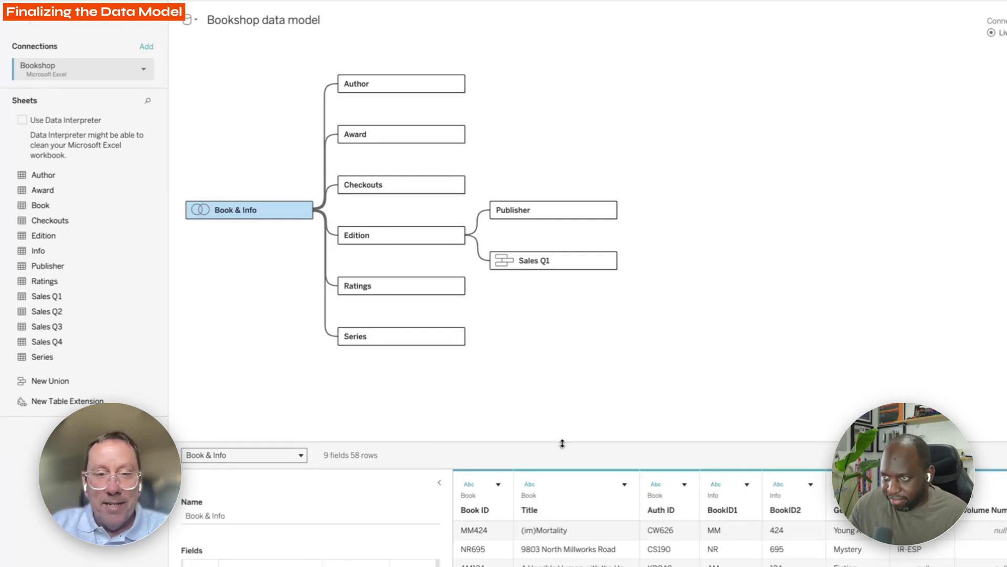
# Enlarge the data preview slightly, swap the Sales Q1 union in as the base table, and restore Book & Info as the base.
pyautogui.moveTo(562, 441); pyautogui.dragTo(572, 393)
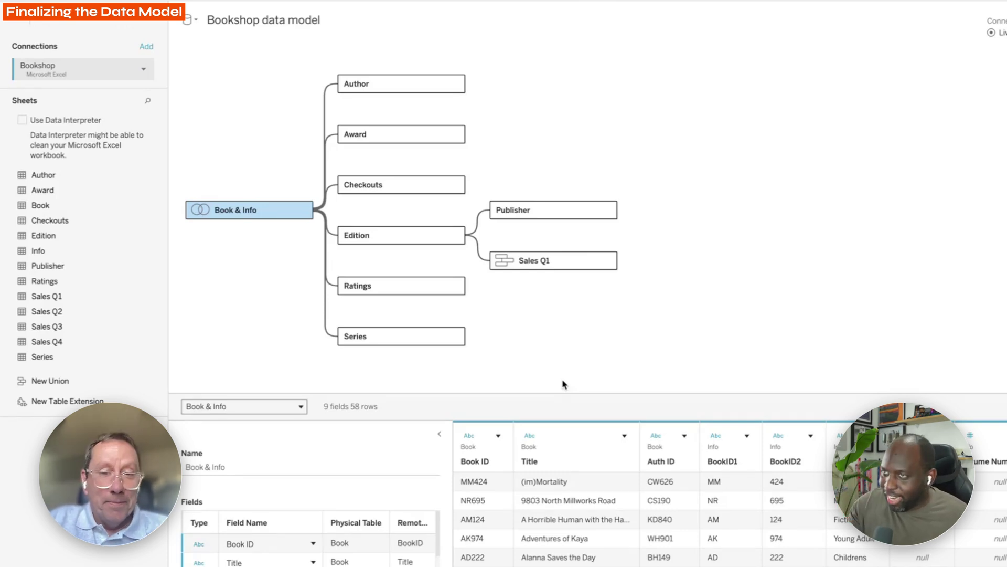
pyautogui.moveTo(607, 261)
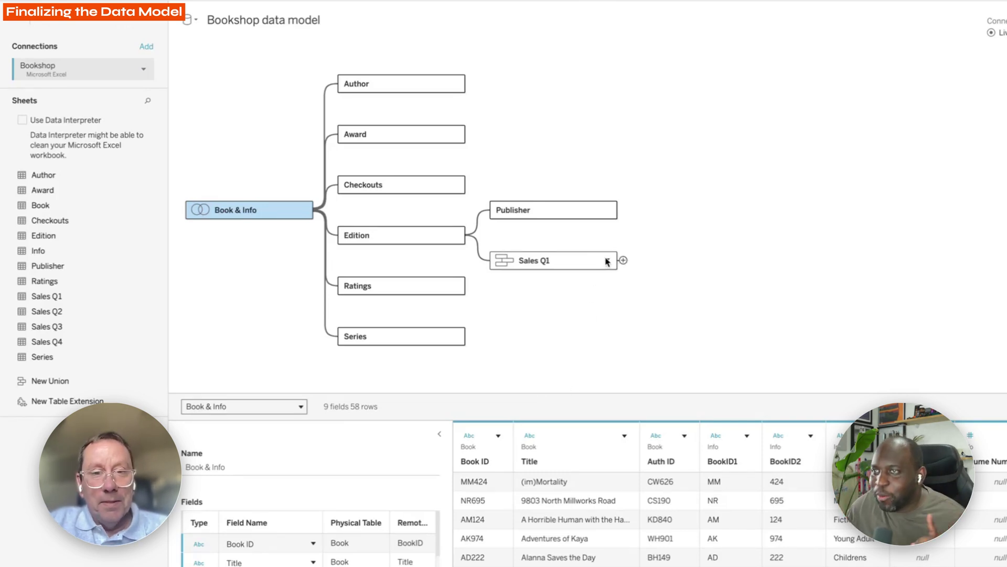
pyautogui.click(608, 260)
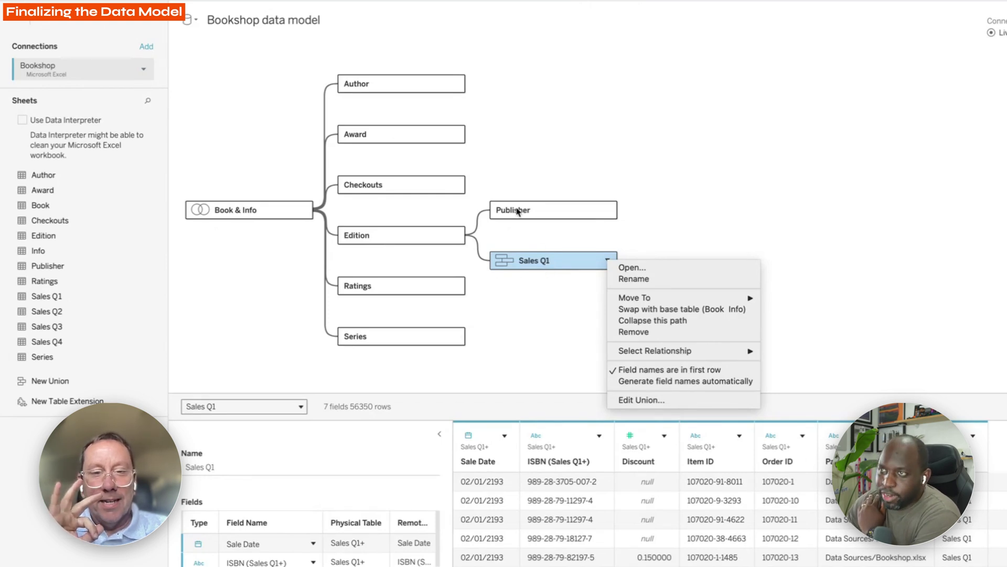
pyautogui.click(709, 312)
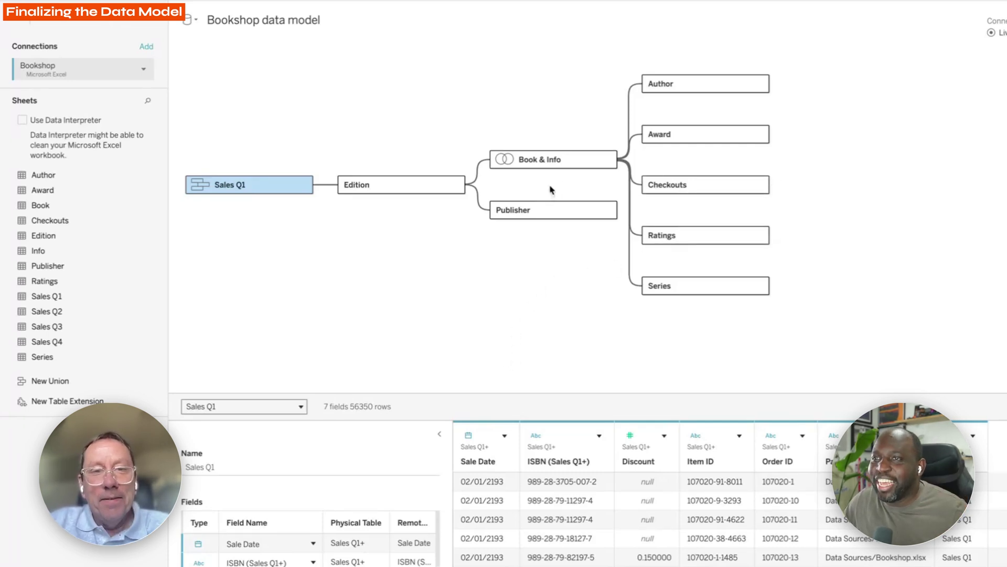
pyautogui.click(609, 159)
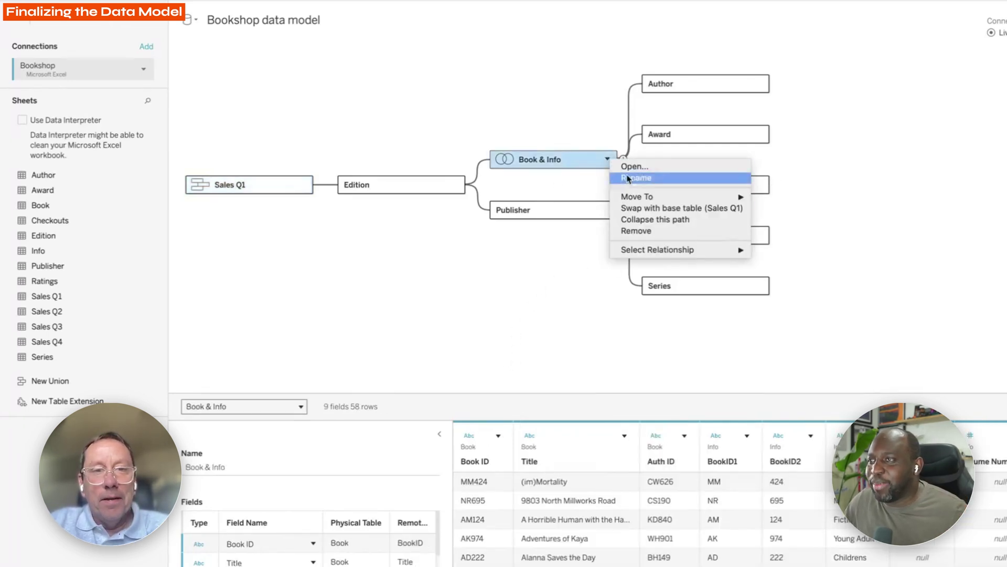
pyautogui.click(690, 208)
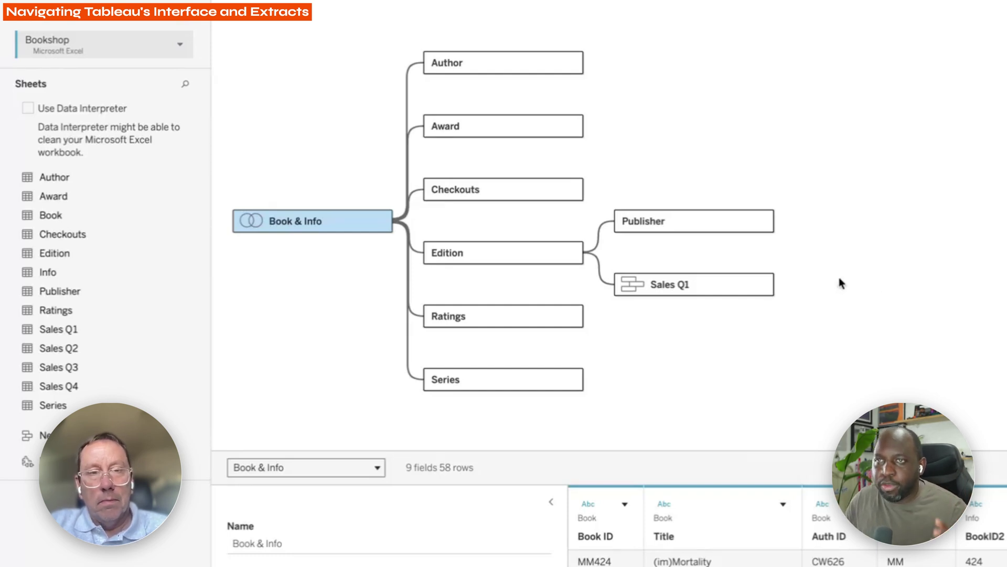
# Examine the relationships from Edition to Publisher and from Edition to the Sales Q1 union.
pyautogui.doubleClick(336, 229)
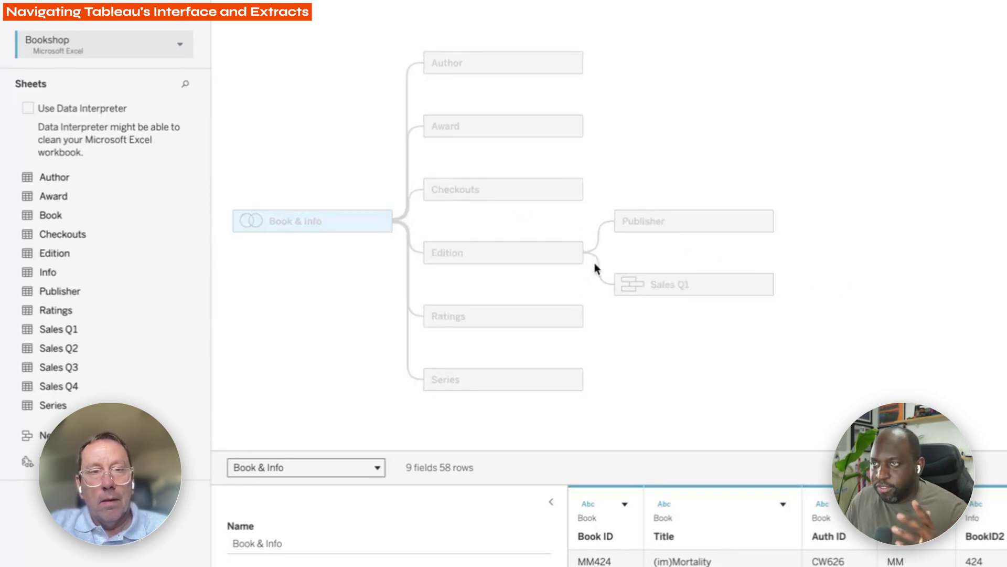
pyautogui.moveTo(596, 244)
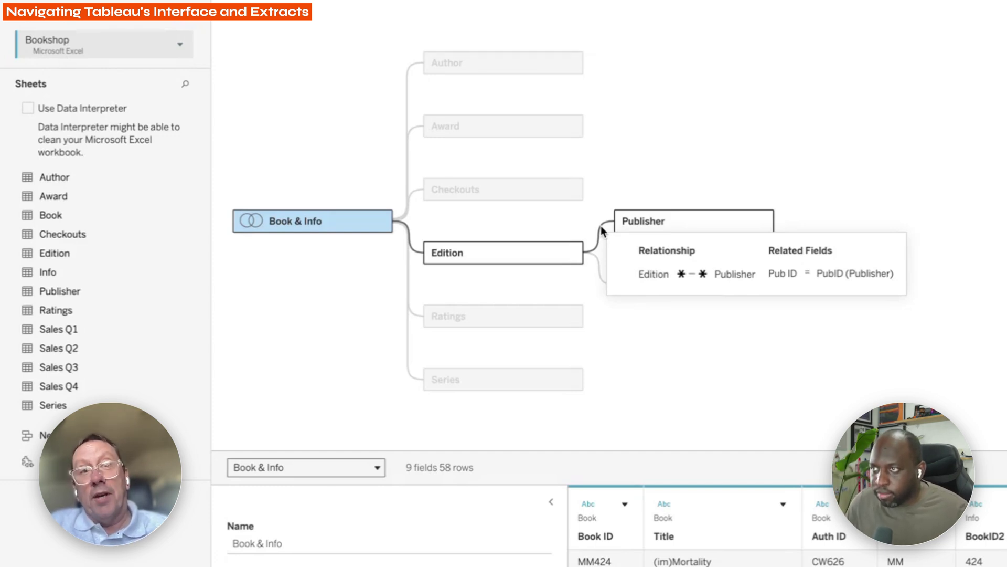
pyautogui.click(601, 229)
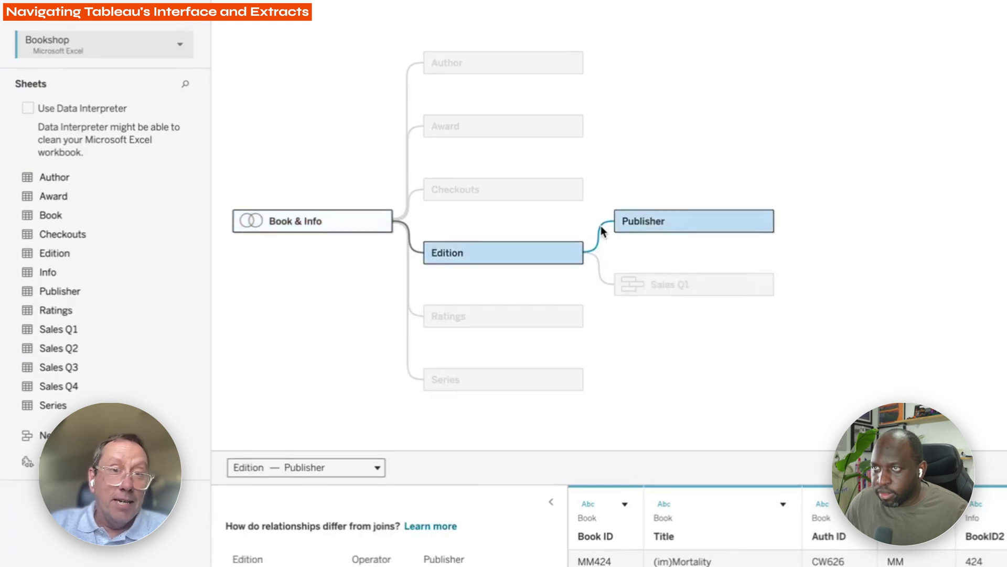
pyautogui.click(603, 281)
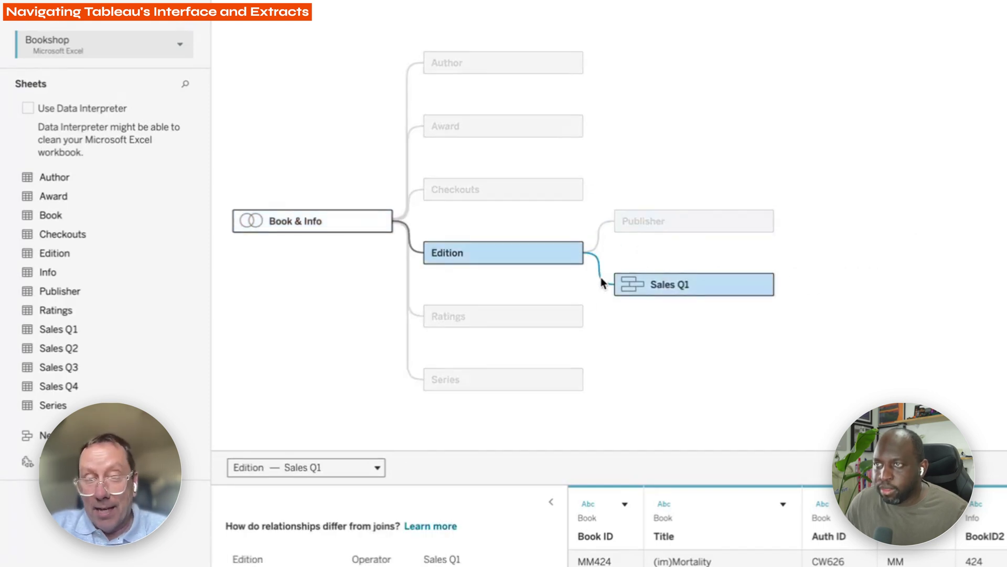
pyautogui.click(602, 231)
pyautogui.moveTo(599, 225)
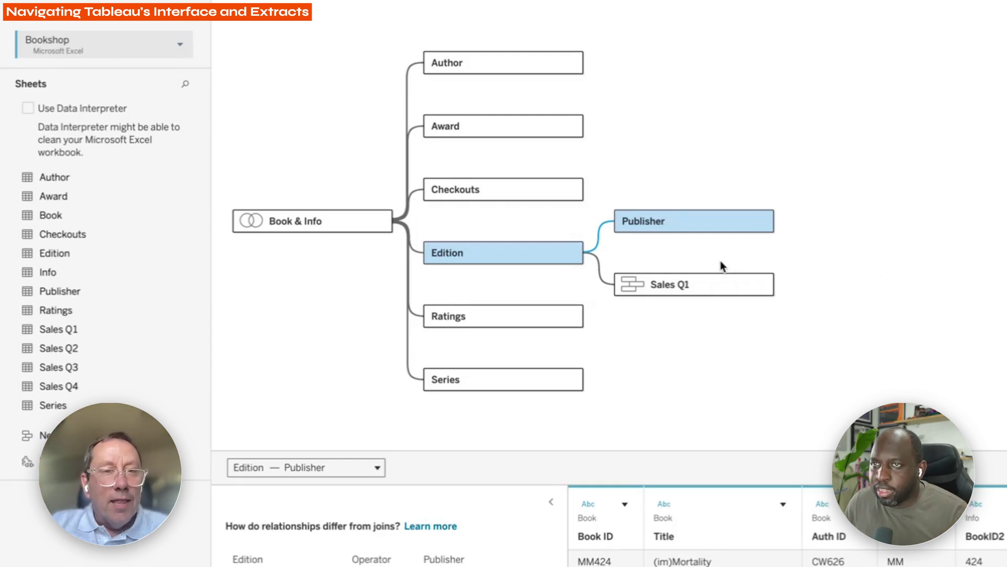
# Review the Book & Info and Series tables and the relationship that connects them.
pyautogui.click(314, 222)
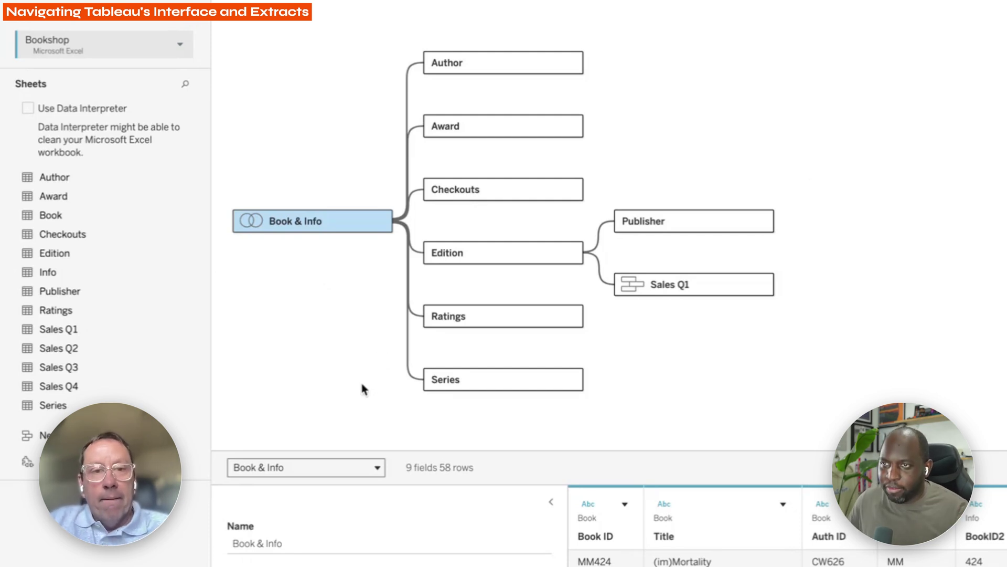
pyautogui.click(455, 386)
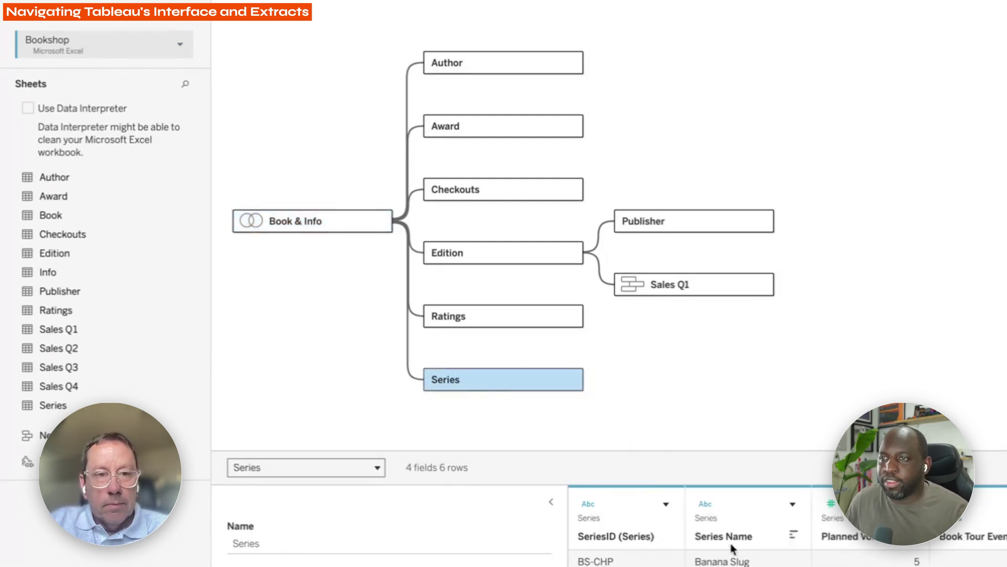
pyautogui.click(408, 369)
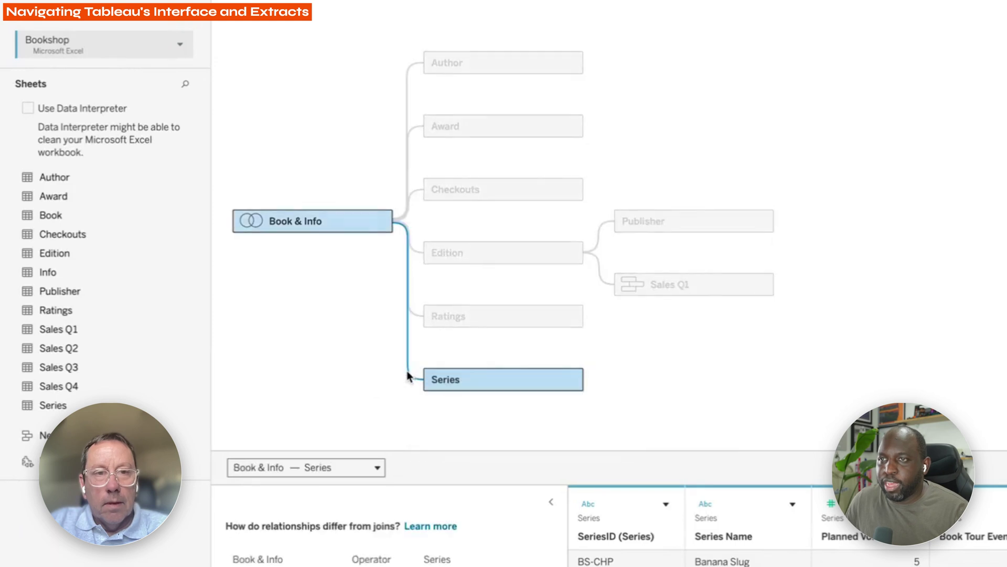
pyautogui.moveTo(409, 369)
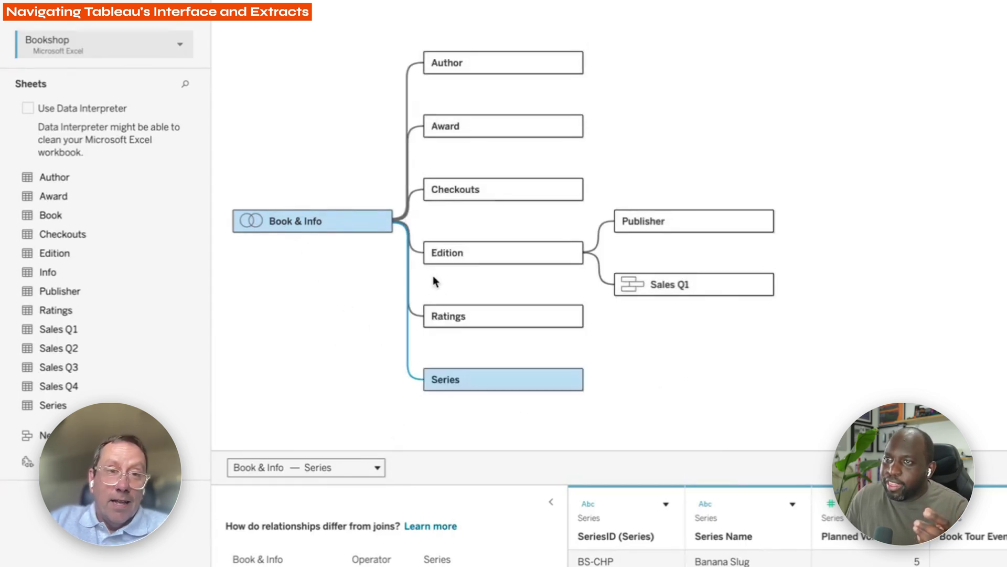
pyautogui.moveTo(418, 318)
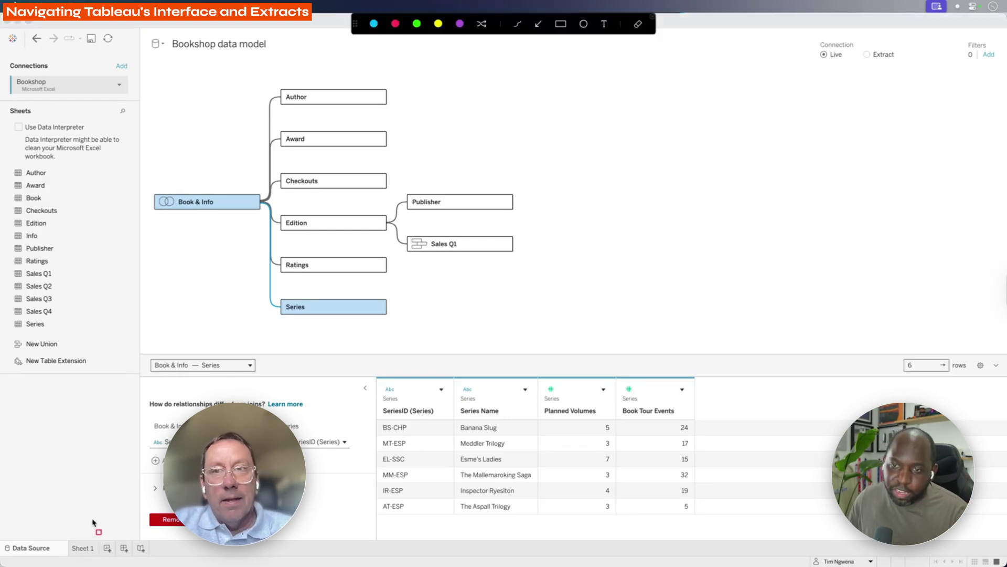
pyautogui.moveTo(68, 528); pyautogui.dragTo(98, 558)
pyautogui.click(538, 25)
pyautogui.moveTo(187, 215)
pyautogui.mouseDown()
pyautogui.moveTo(86, 455)
pyautogui.moveTo(87, 530)
pyautogui.mouseUp()
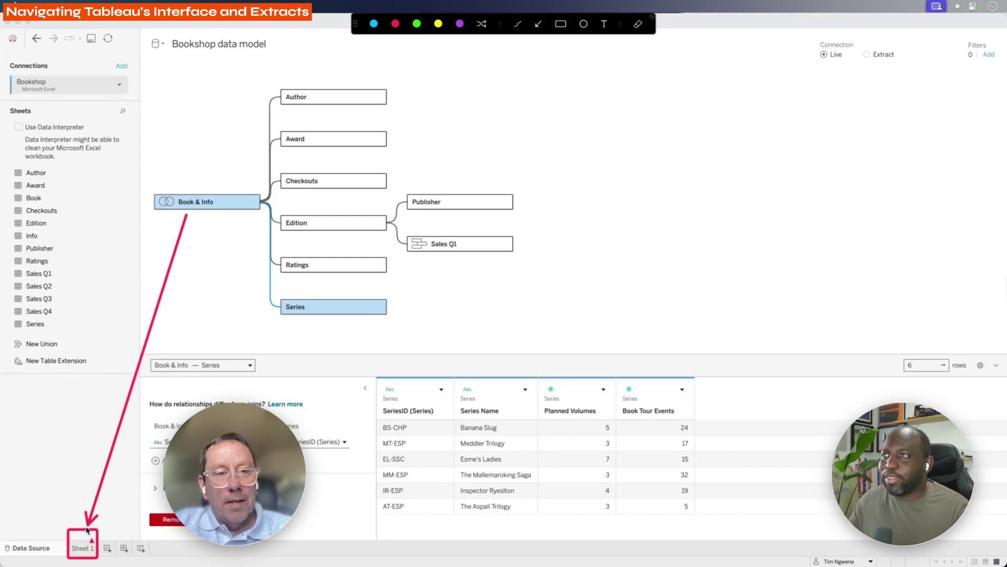
pyautogui.press('Escape')
# Open Sheet 1, widen the list of data fields and look through the fields of each table.
pyautogui.click(82, 548)
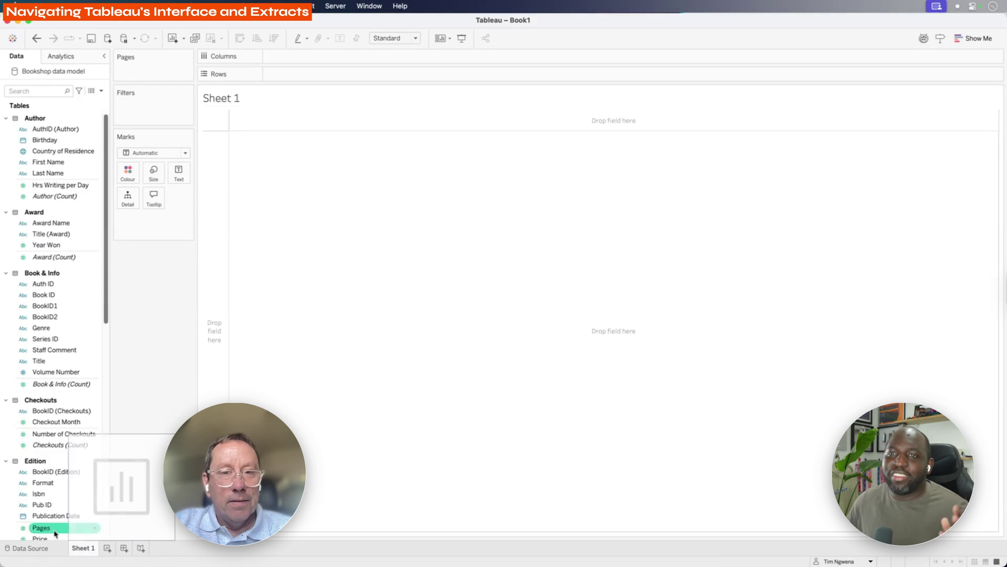
pyautogui.moveTo(109, 283); pyautogui.dragTo(157, 283)
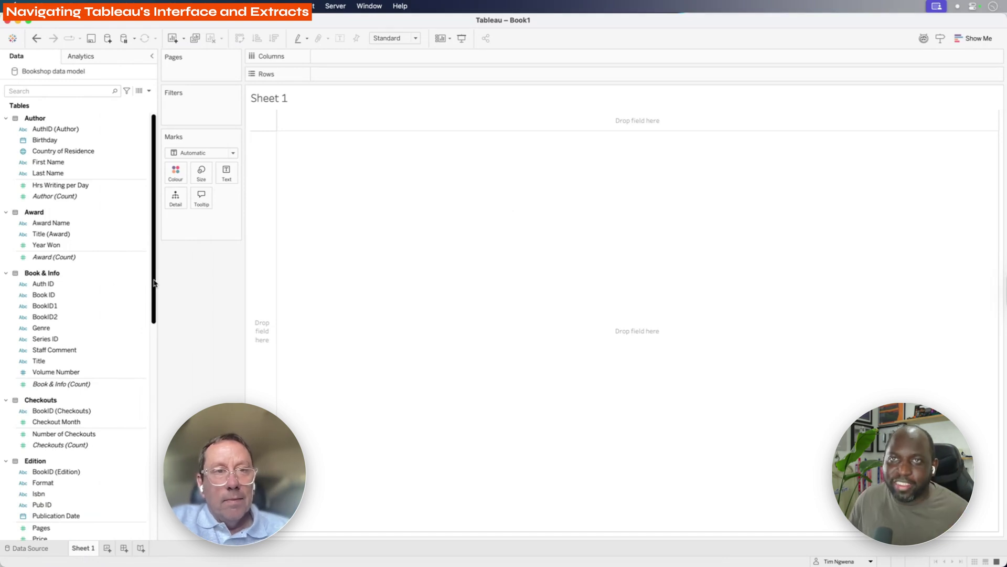
pyautogui.moveTo(153, 217); pyautogui.dragTo(155, 387)
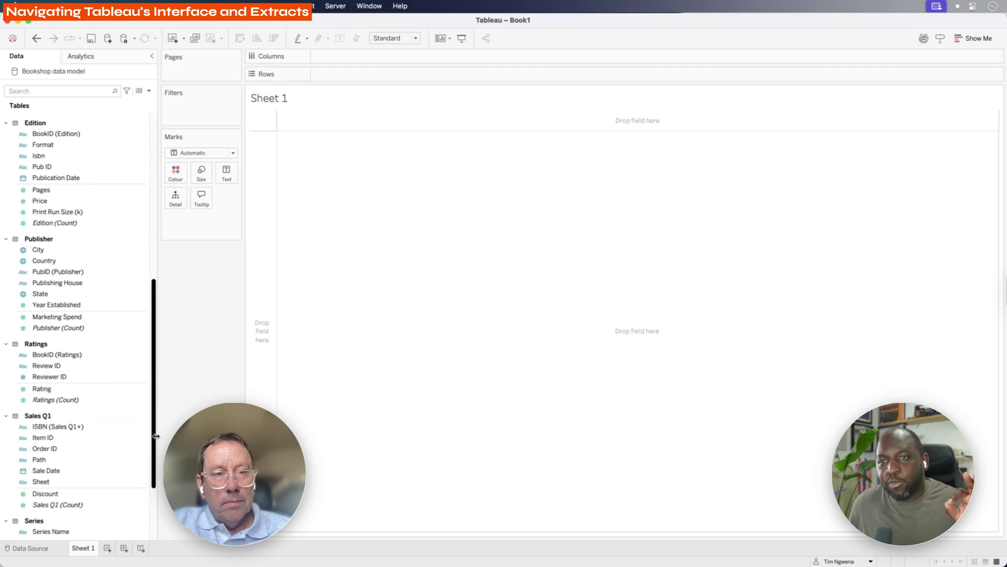
pyautogui.moveTo(157, 439); pyautogui.dragTo(156, 344)
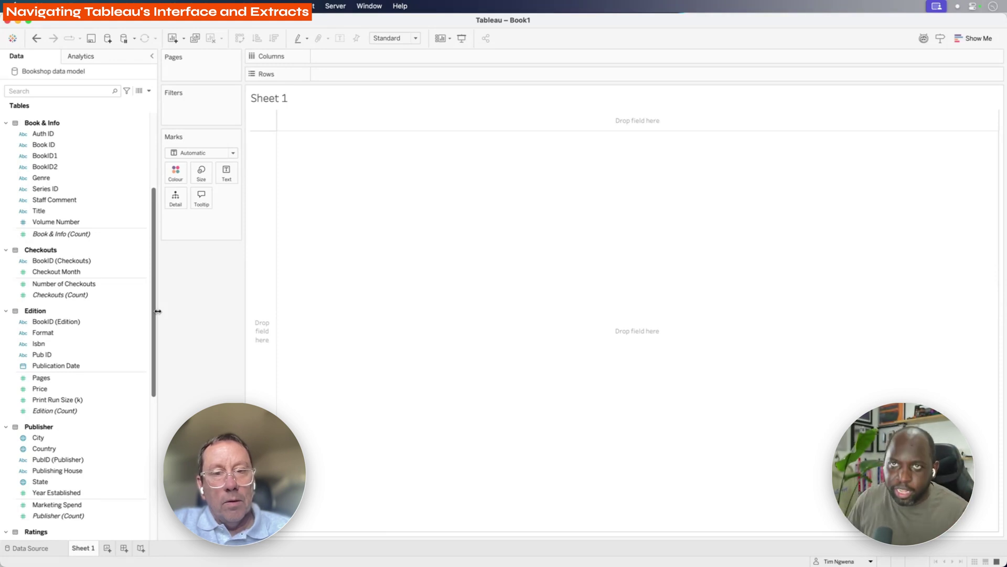
# Collapse the field lists of all tables in the data list, from Book & Info through Series and Author.
pyautogui.click(6, 122)
pyautogui.click(6, 137)
pyautogui.click(6, 151)
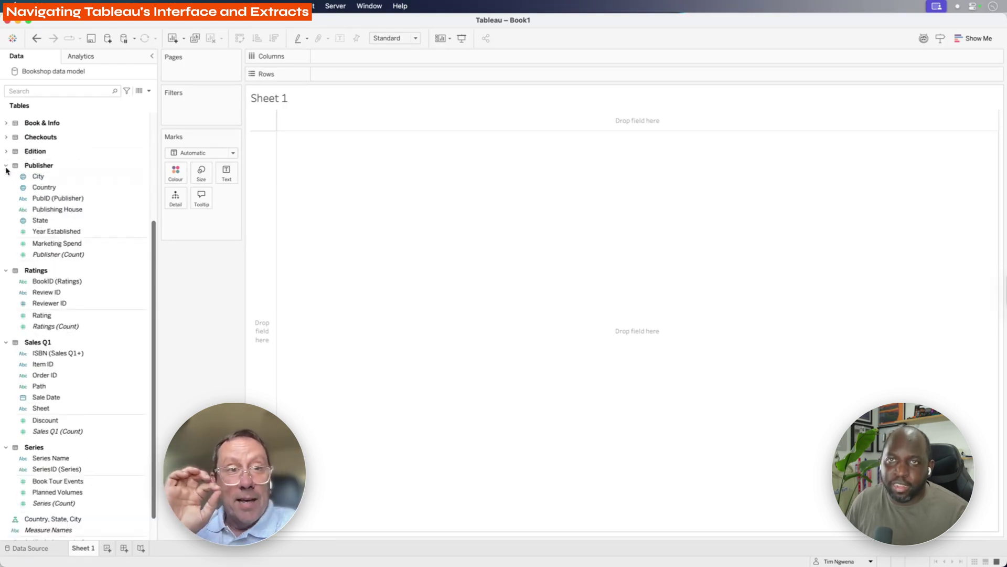
pyautogui.click(5, 165)
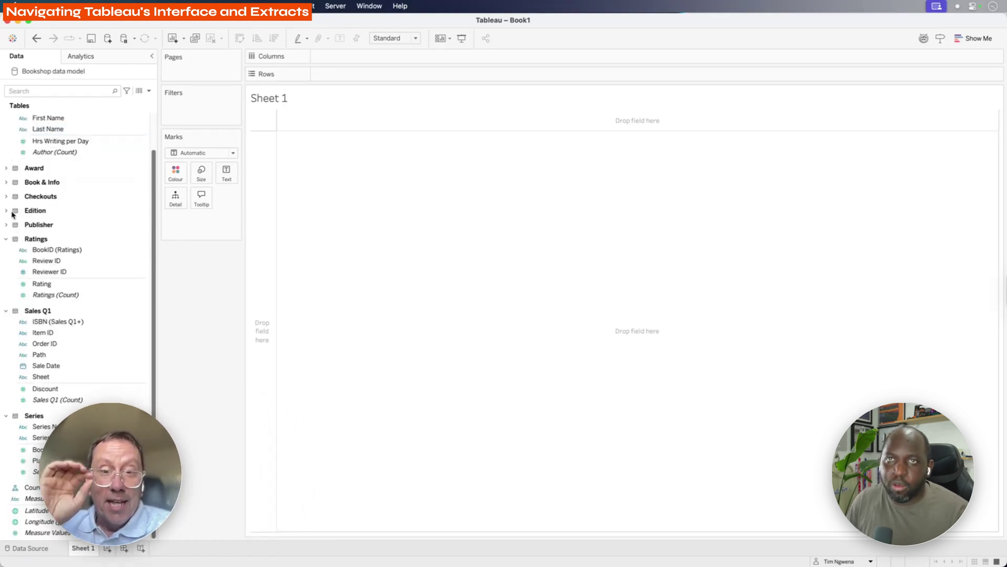
pyautogui.click(6, 241)
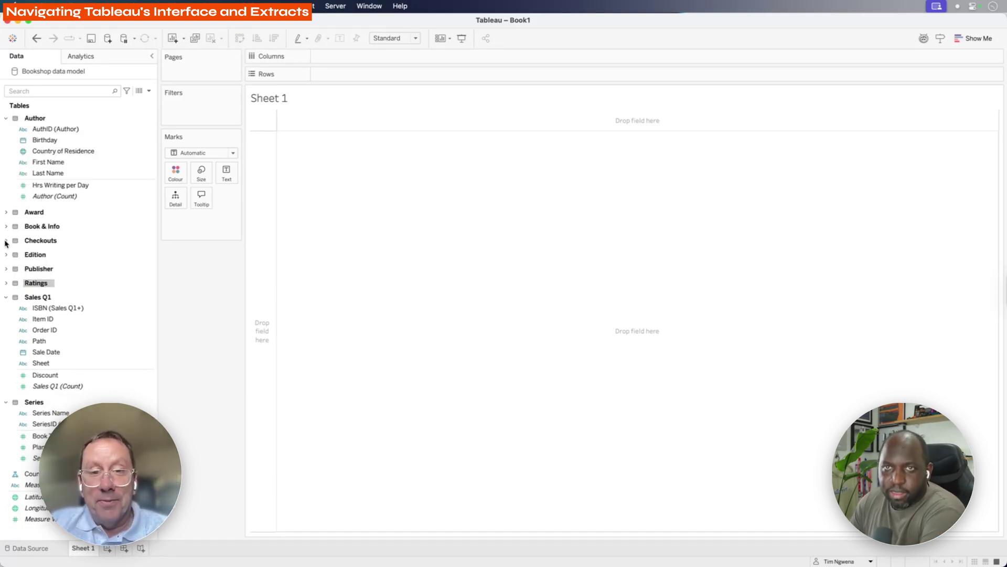
pyautogui.click(7, 297)
pyautogui.click(6, 311)
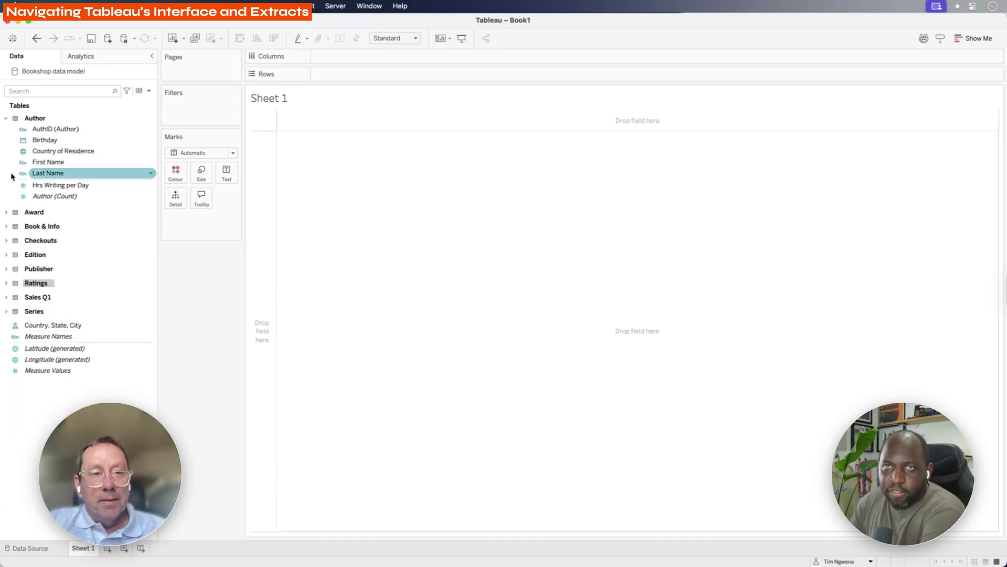
pyautogui.click(7, 118)
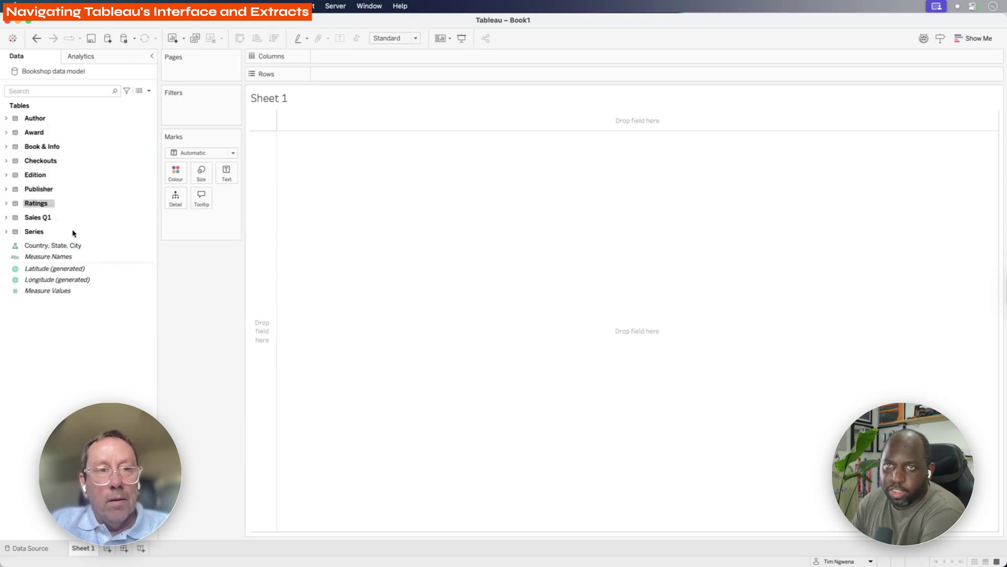
# Look through the fields of the Book & Info and Sales Q1 tables, collapsing each one again.
pyautogui.click(8, 147)
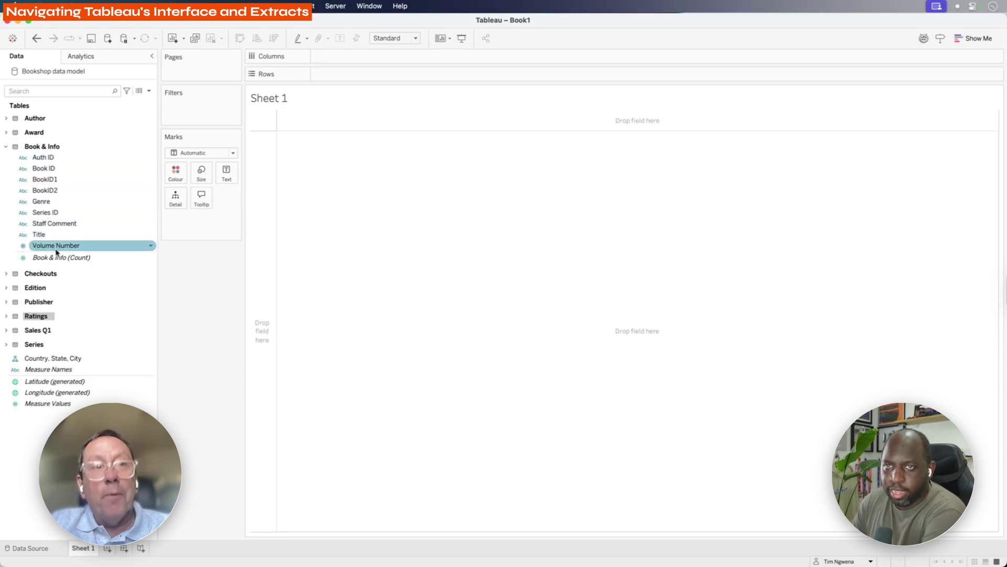
pyautogui.click(6, 147)
pyautogui.click(6, 218)
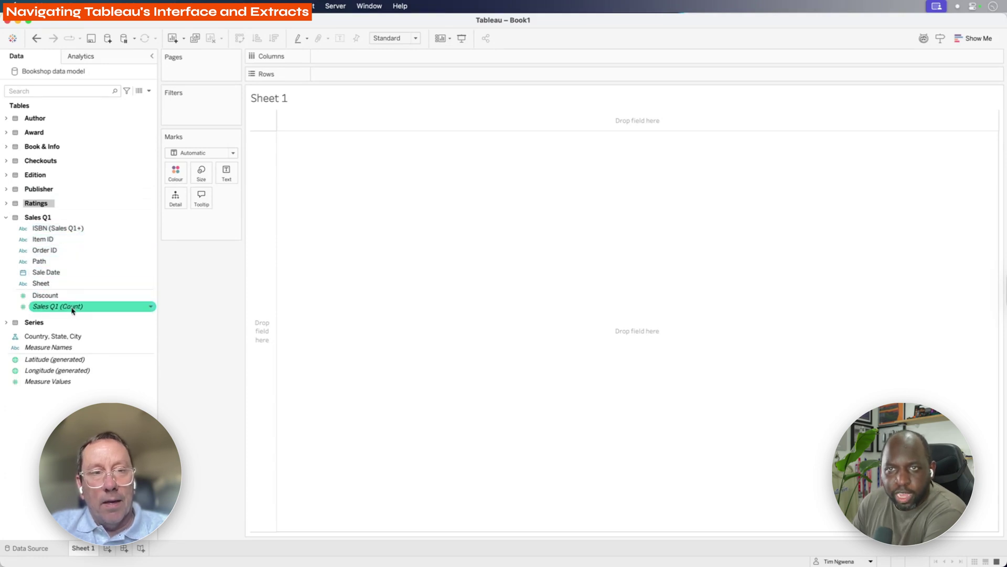
pyautogui.click(58, 284)
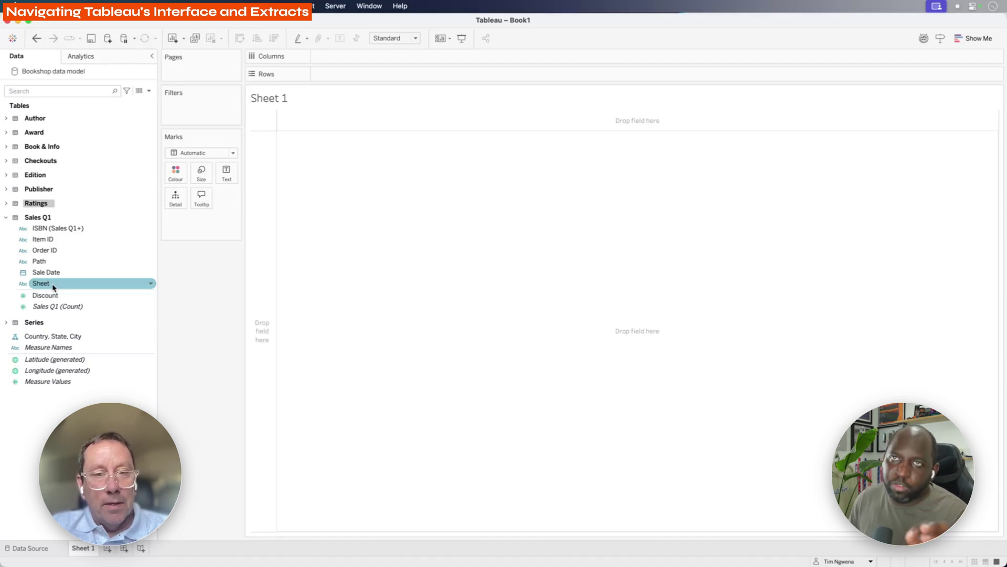
pyautogui.click(5, 218)
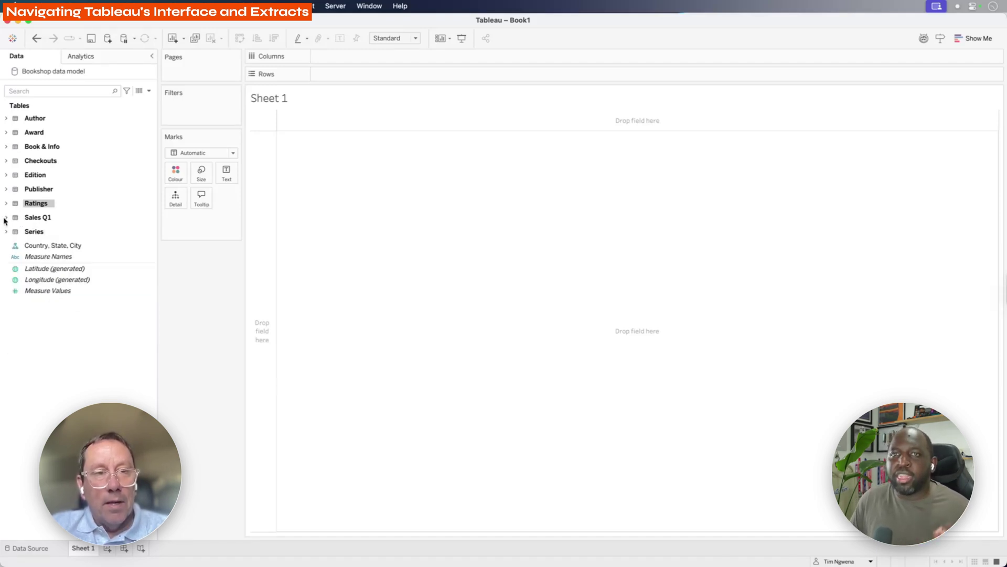
# Open the extract settings for the Bookshop data model and review the data storage options for logical and physical tables.
pyautogui.rightClick(66, 75)
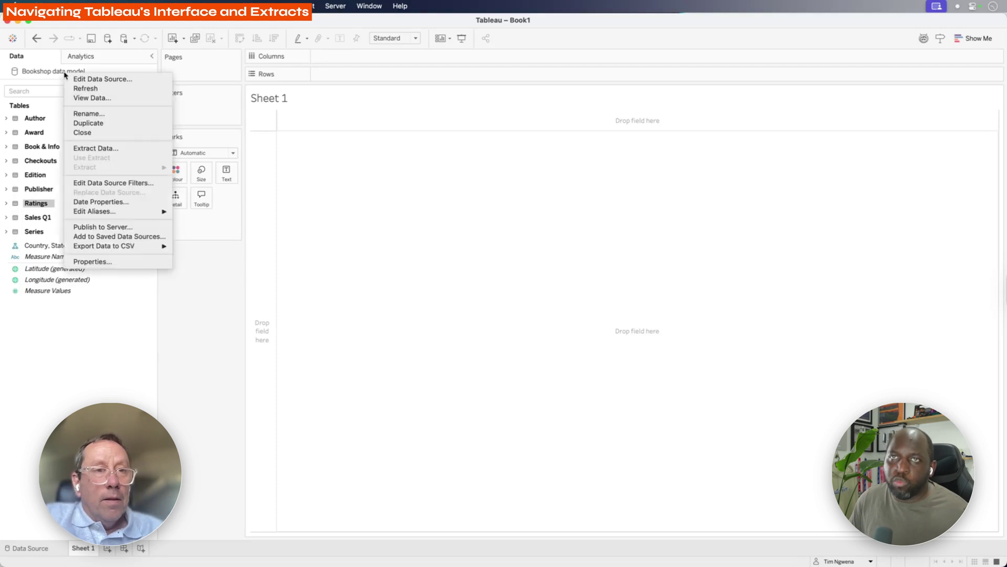
pyautogui.click(228, 116)
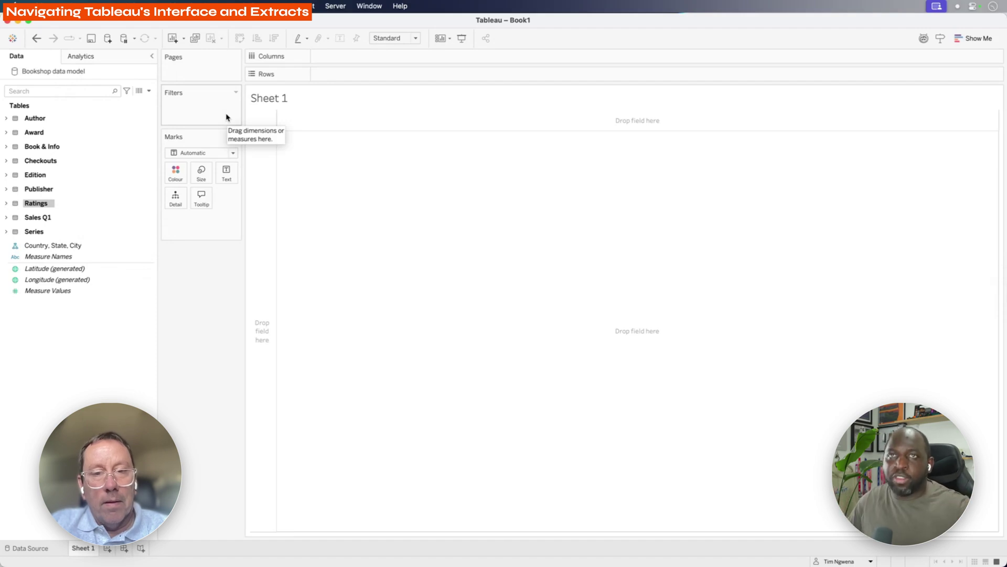
pyautogui.rightClick(73, 74)
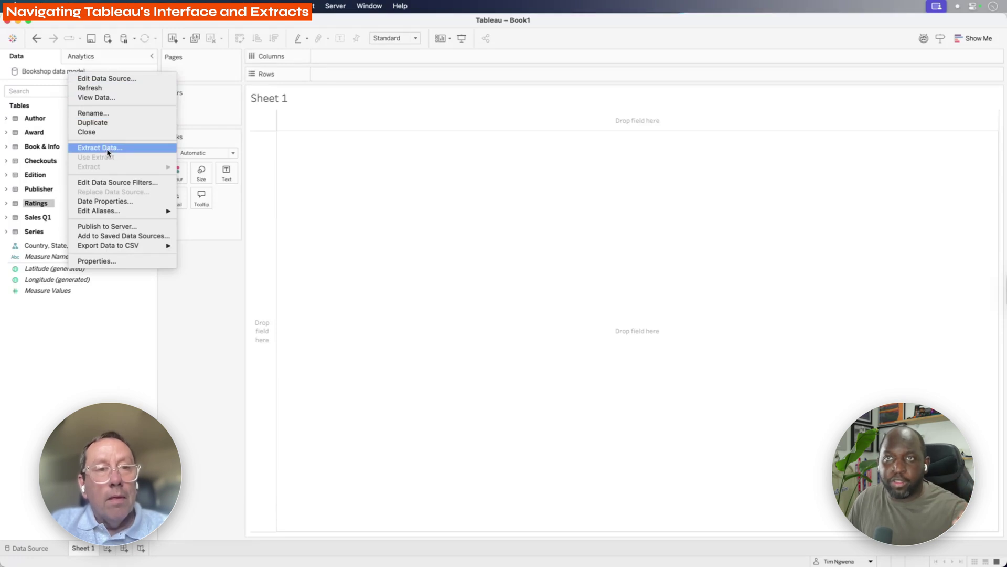
pyautogui.click(108, 152)
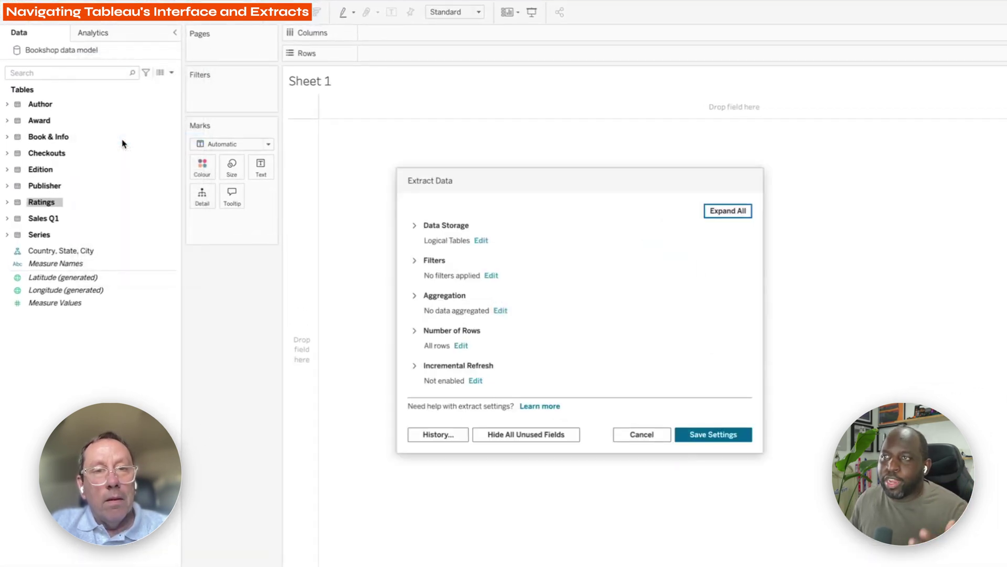
pyautogui.moveTo(483, 180); pyautogui.dragTo(387, 83)
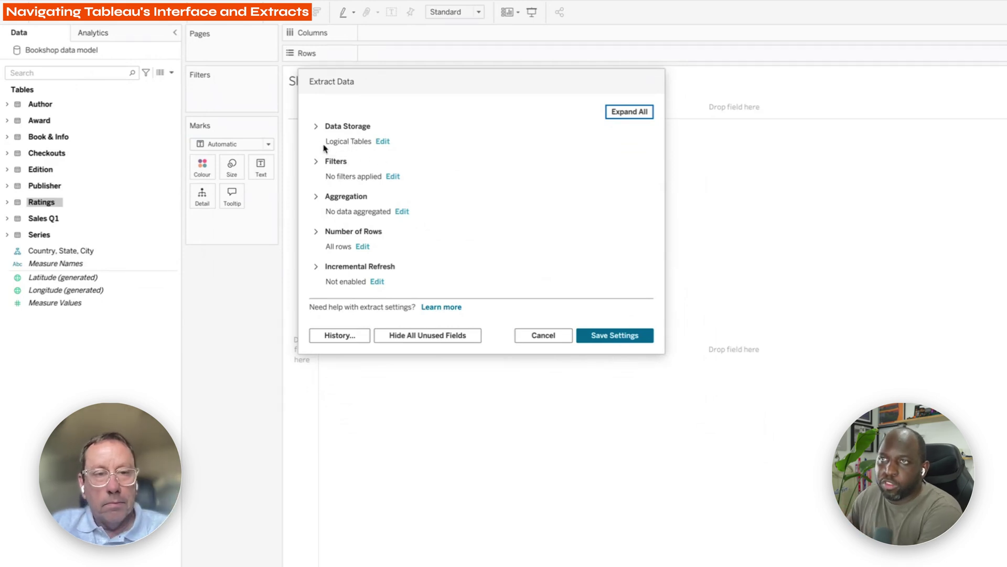
pyautogui.click(341, 126)
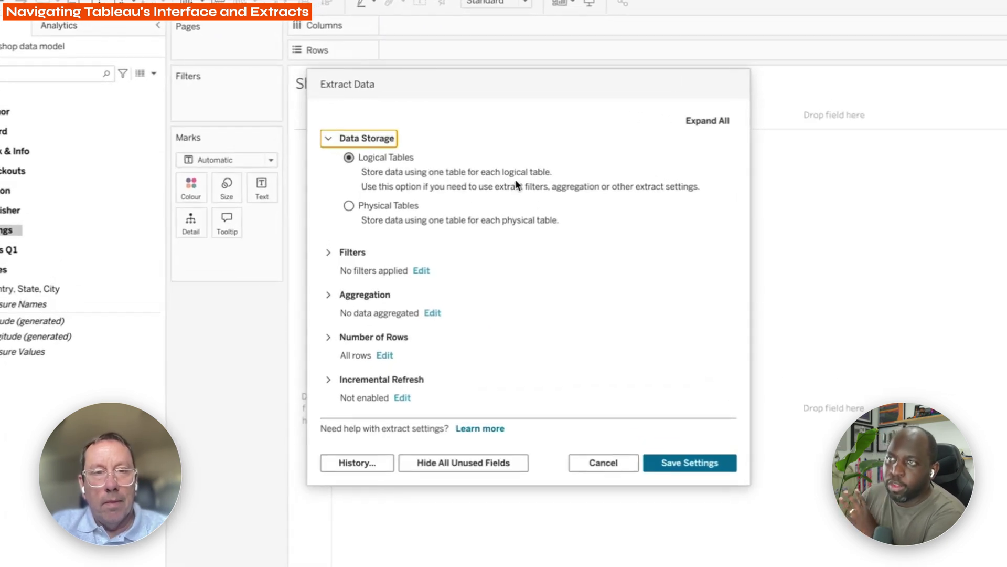
pyautogui.click(498, 204)
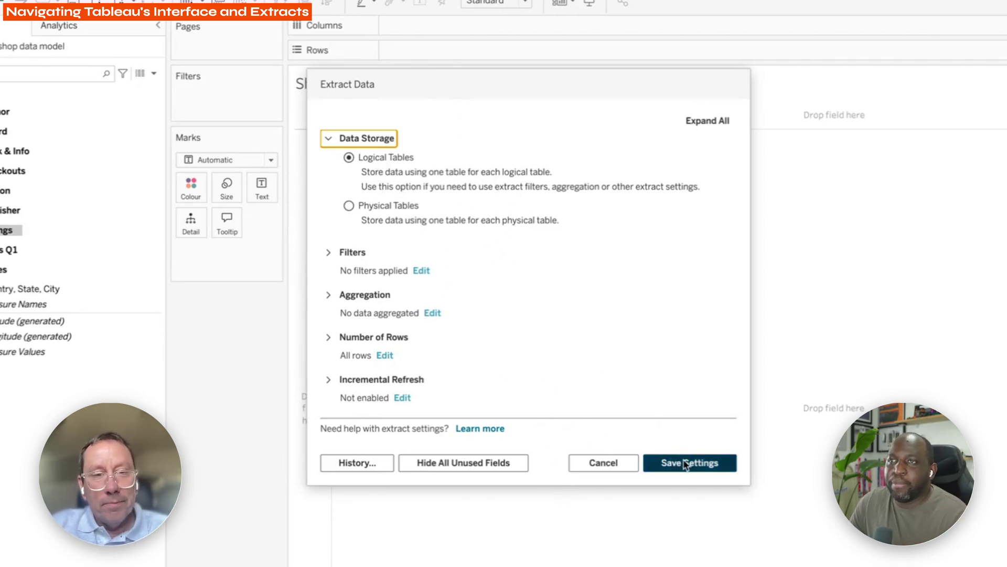
# Check the extract's filter settings, keep Logical Tables storage and save the extract as Bookshop data model in the Data Sources folder.
pyautogui.click(327, 138)
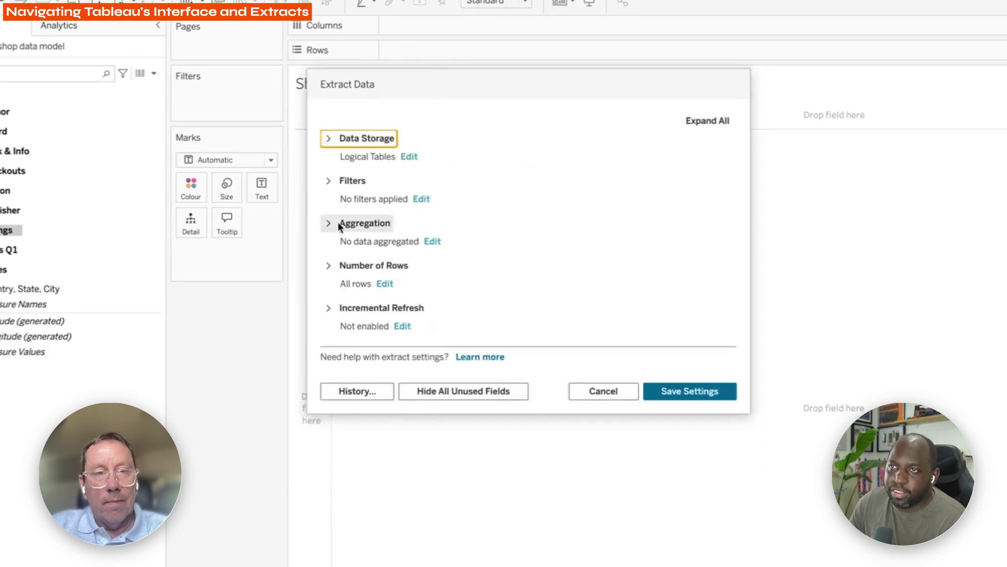
pyautogui.click(327, 179)
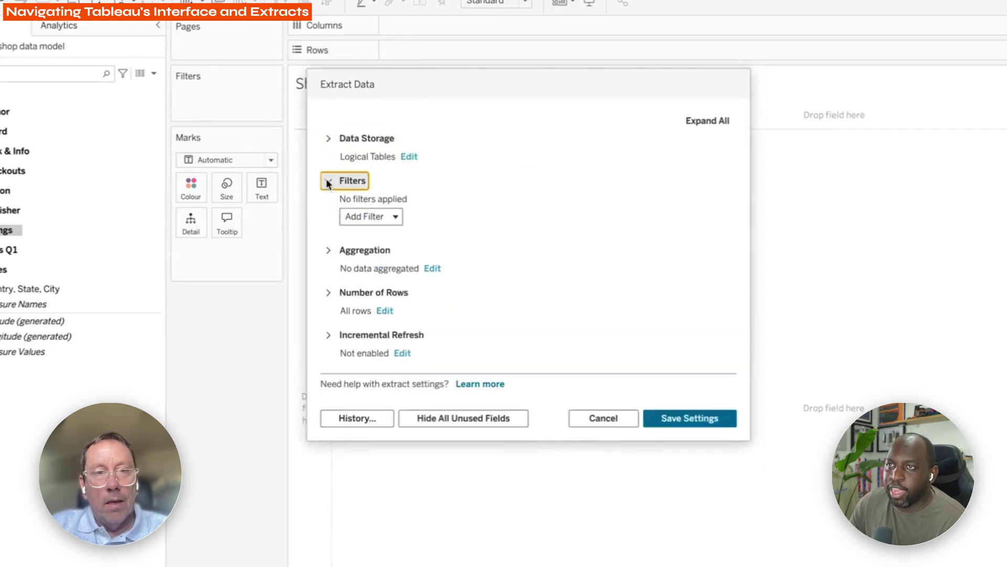
pyautogui.click(327, 180)
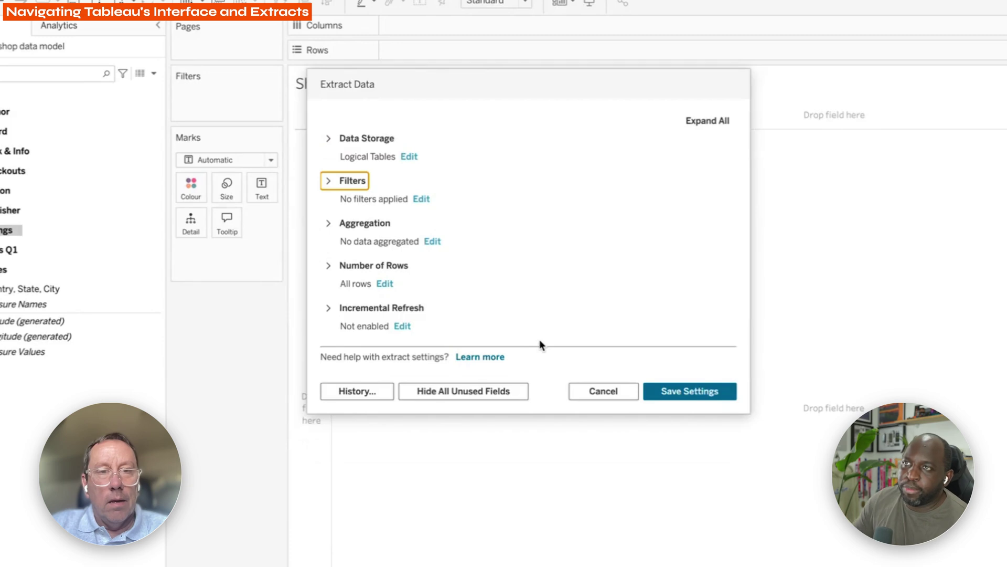
pyautogui.click(690, 390)
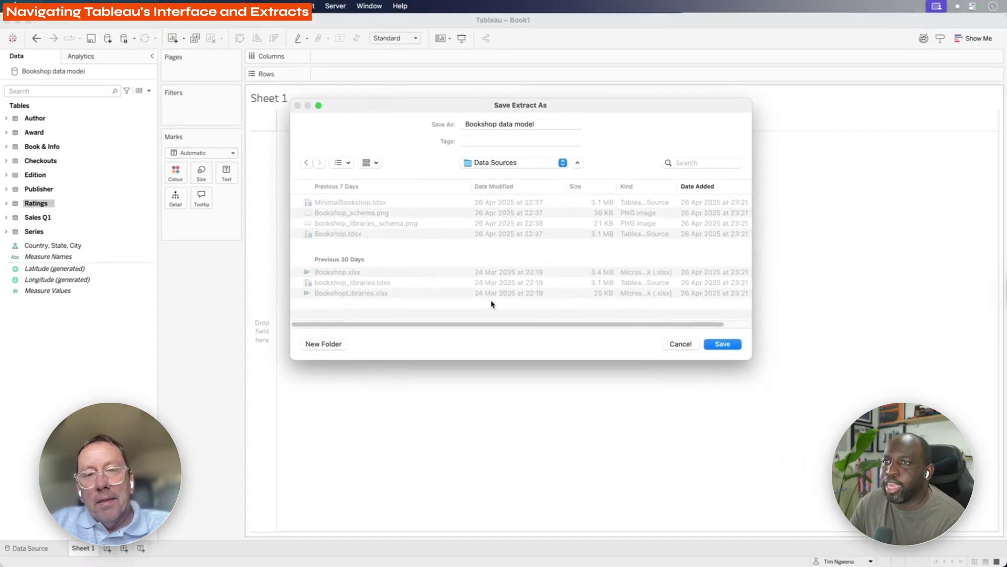
pyautogui.click(723, 344)
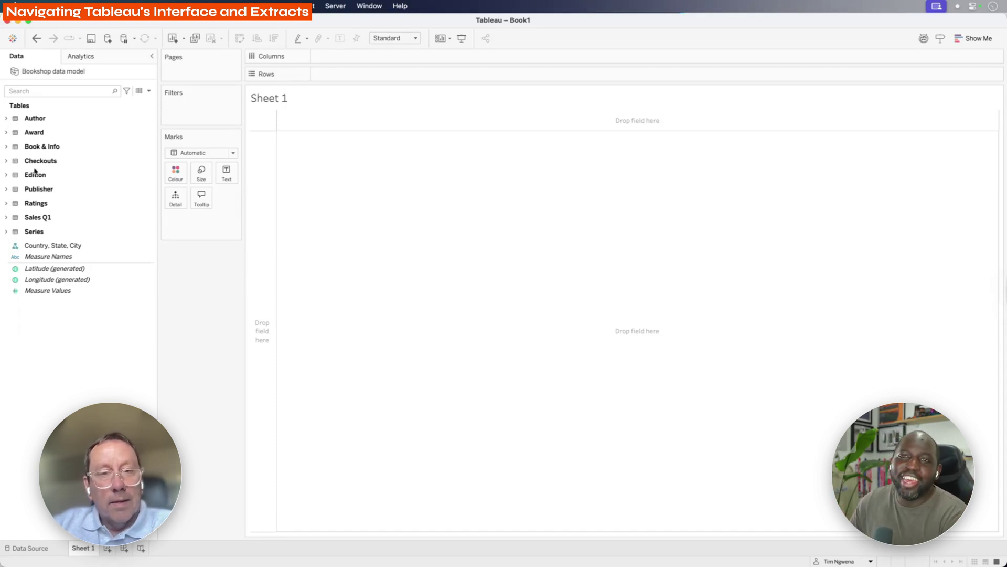
# List the book titles from Book & Info as rows and add Isbn from Edition as mark detail.
pyautogui.click(6, 147)
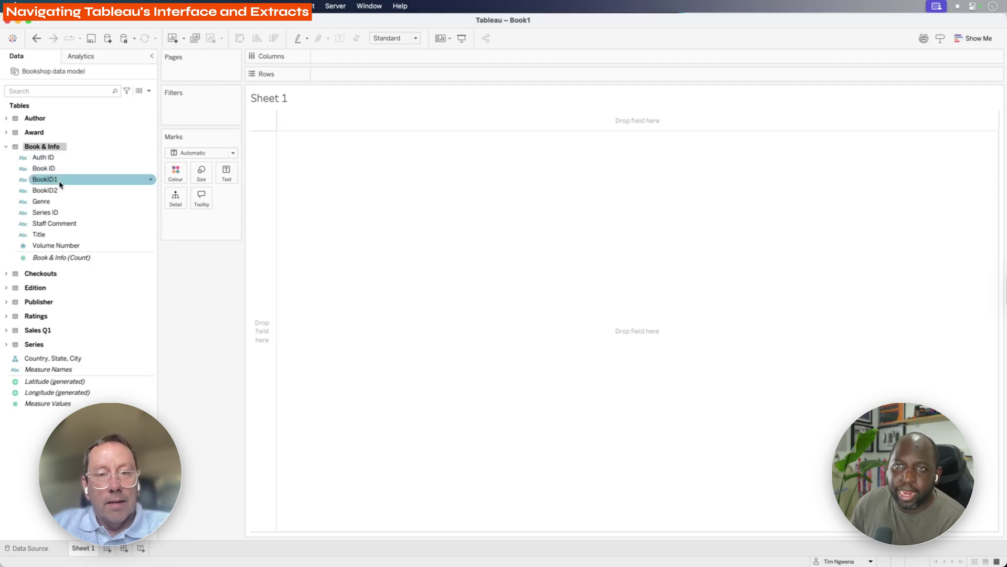
pyautogui.moveTo(44, 234); pyautogui.dragTo(328, 74)
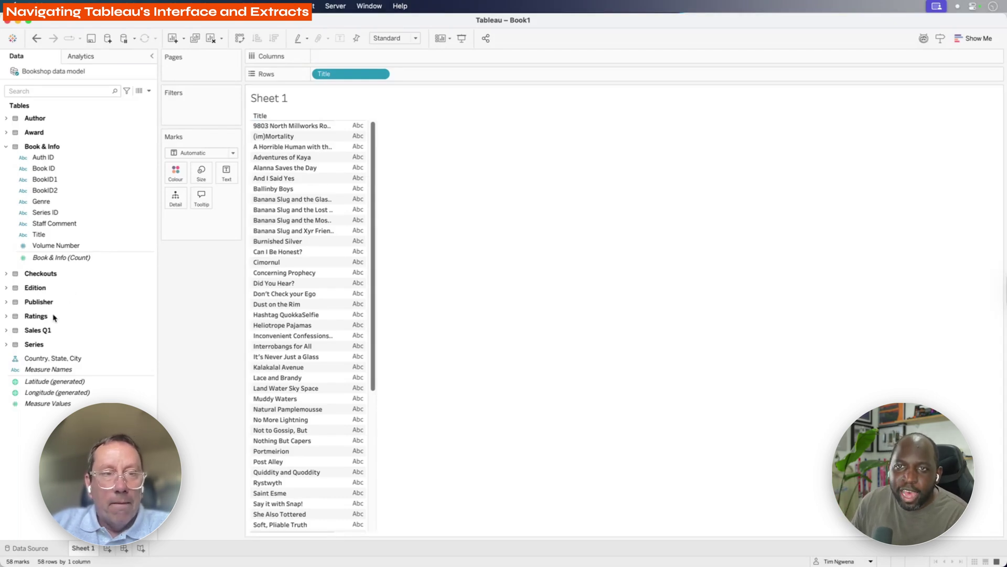
pyautogui.click(7, 288)
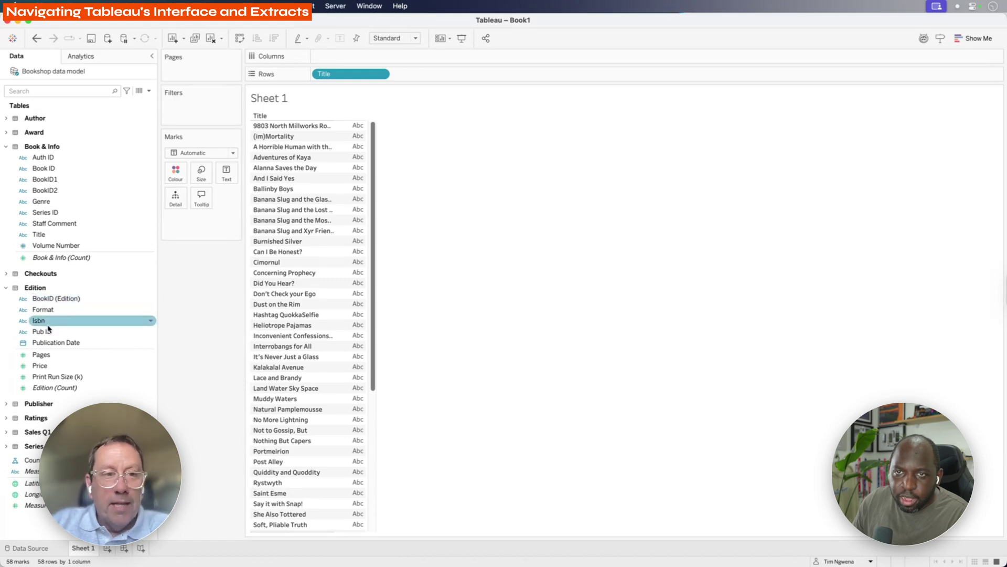
pyautogui.moveTo(42, 324); pyautogui.dragTo(191, 227)
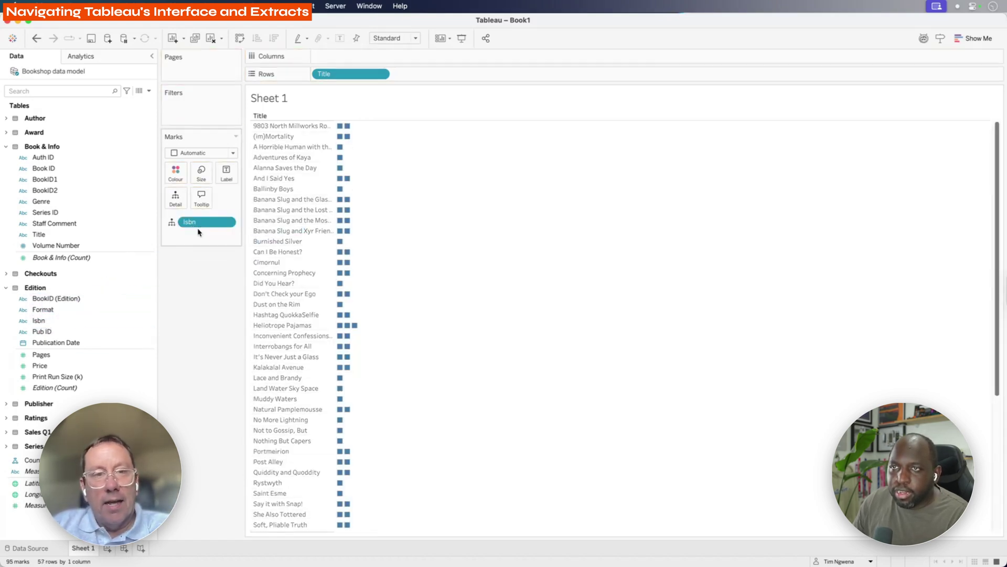
# Convert Isbn to a distinct count, place it on the columns as bars and sort the titles in descending order by it.
pyautogui.click(227, 222)
pyautogui.moveTo(209, 344)
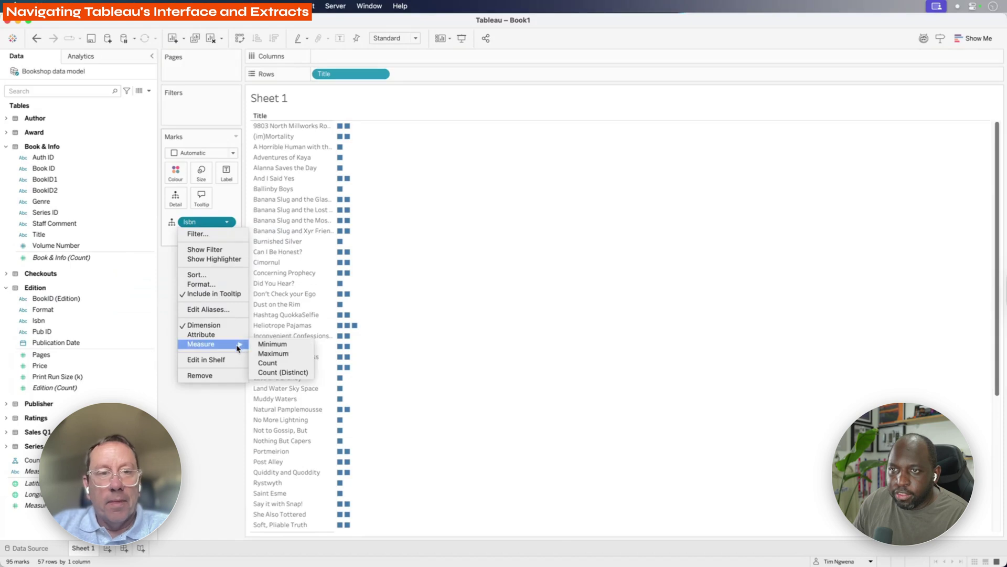
pyautogui.click(269, 374)
pyautogui.moveTo(204, 222); pyautogui.dragTo(342, 57)
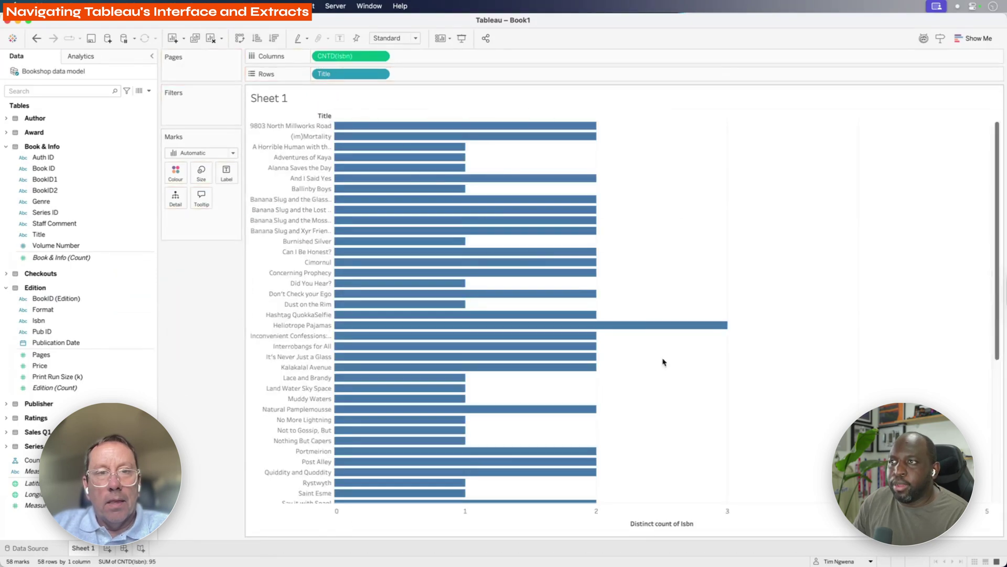
pyautogui.click(699, 523)
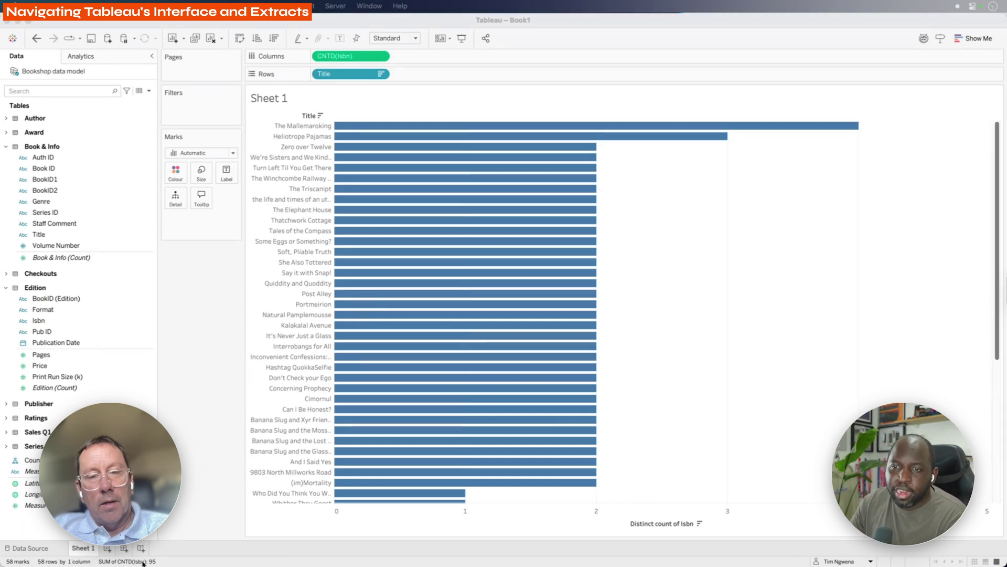
# Create a new worksheet with Title as rows and look through the fields of the Publisher and Edition tables.
pyautogui.click(107, 548)
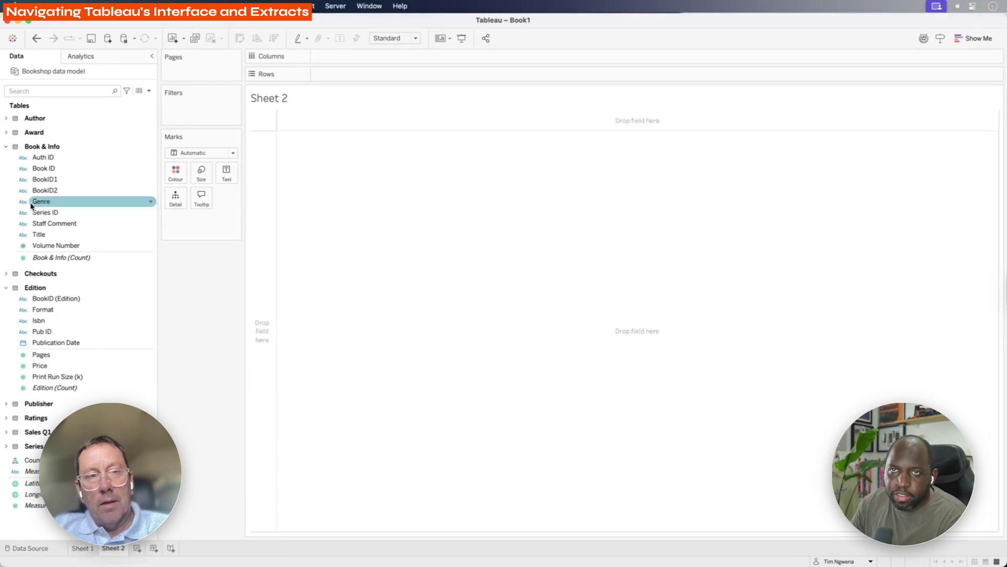
pyautogui.moveTo(51, 234); pyautogui.dragTo(367, 74)
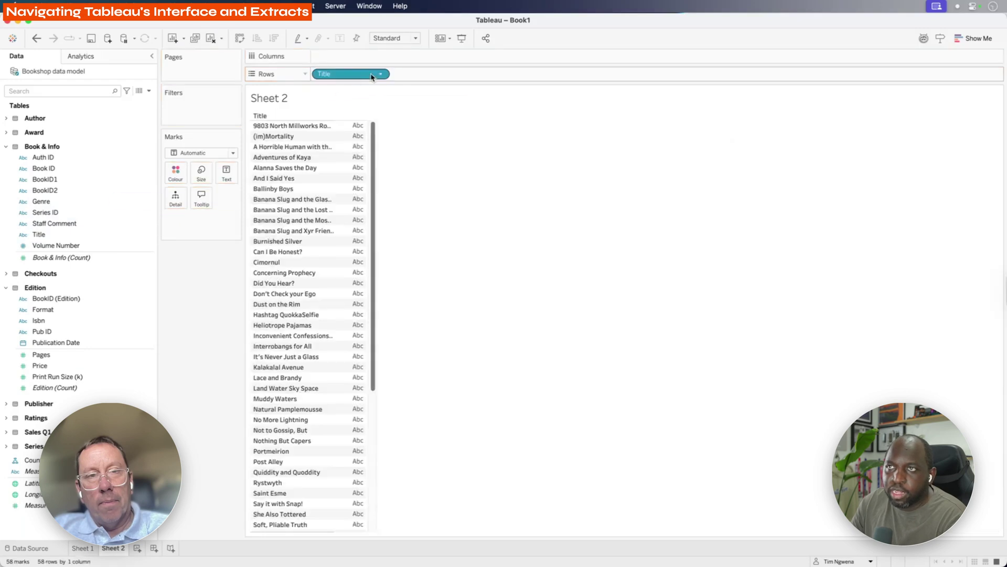
pyautogui.click(6, 288)
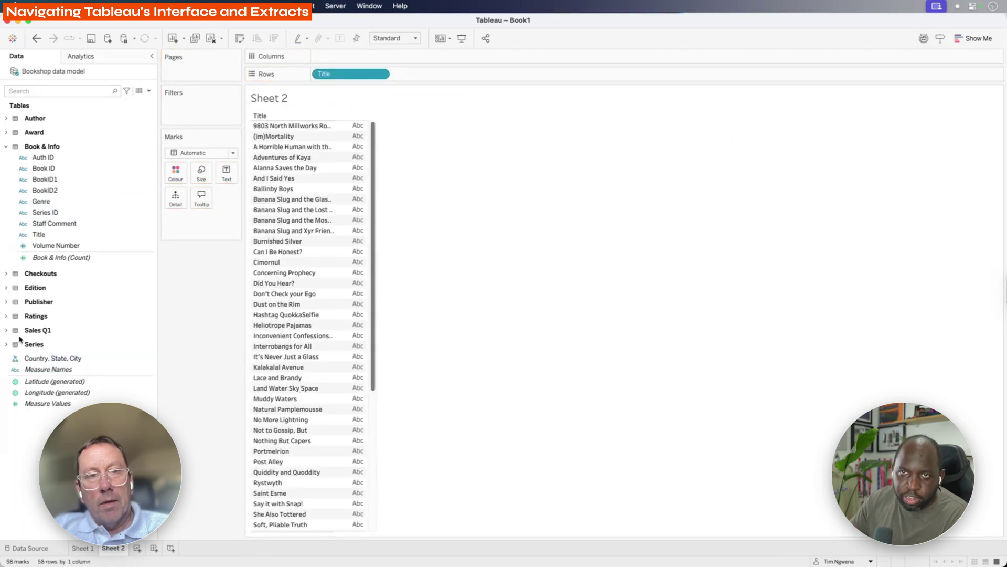
pyautogui.click(6, 301)
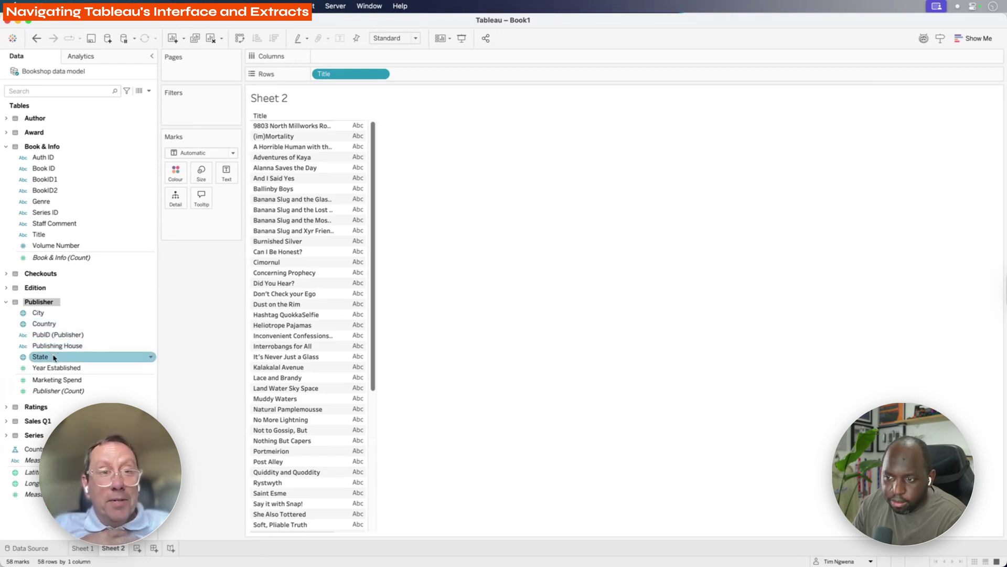
pyautogui.click(7, 287)
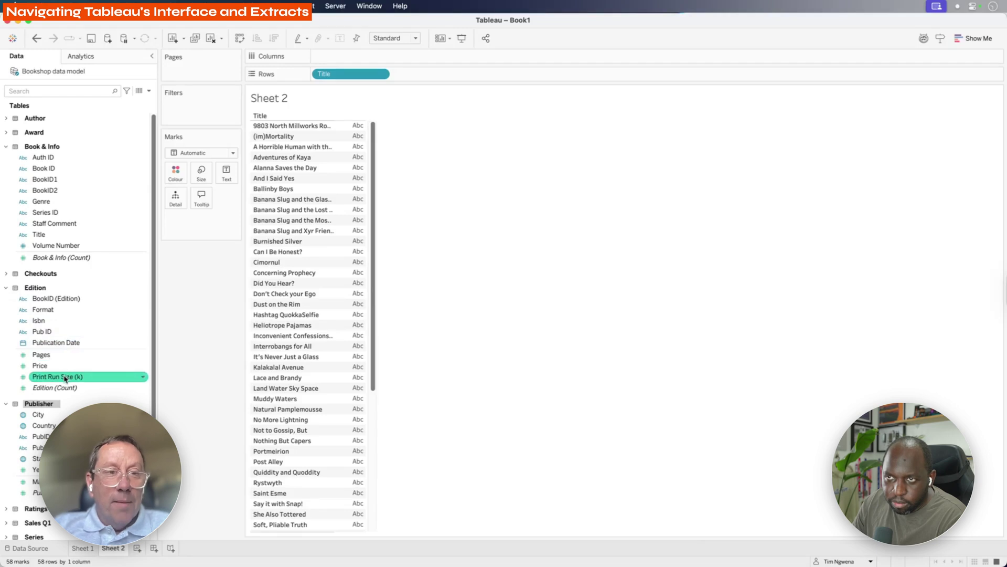
# On Sheet 1, add the Edition (Count) field to the columns beside the distinct count of Isbn.
pyautogui.click(82, 549)
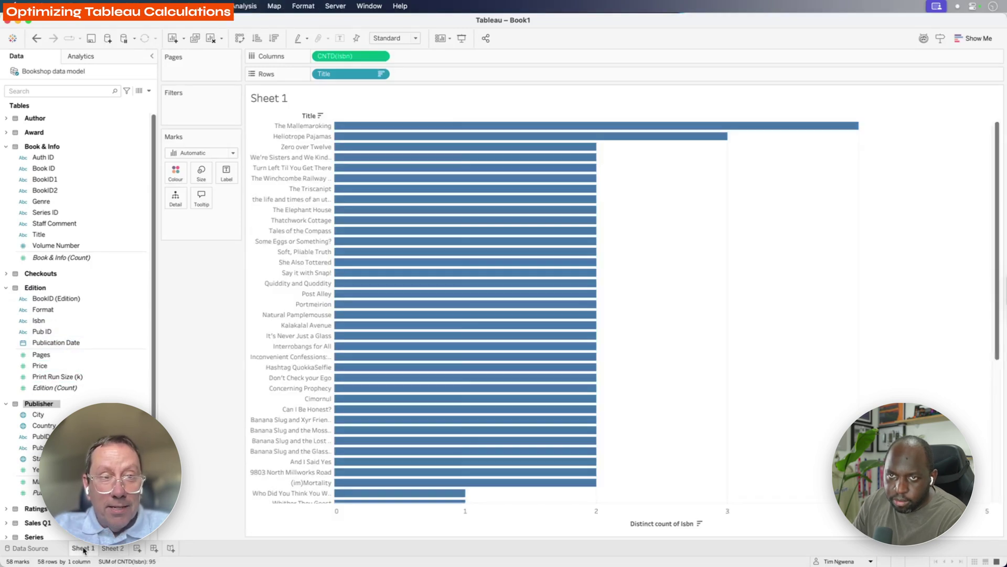
pyautogui.click(57, 389)
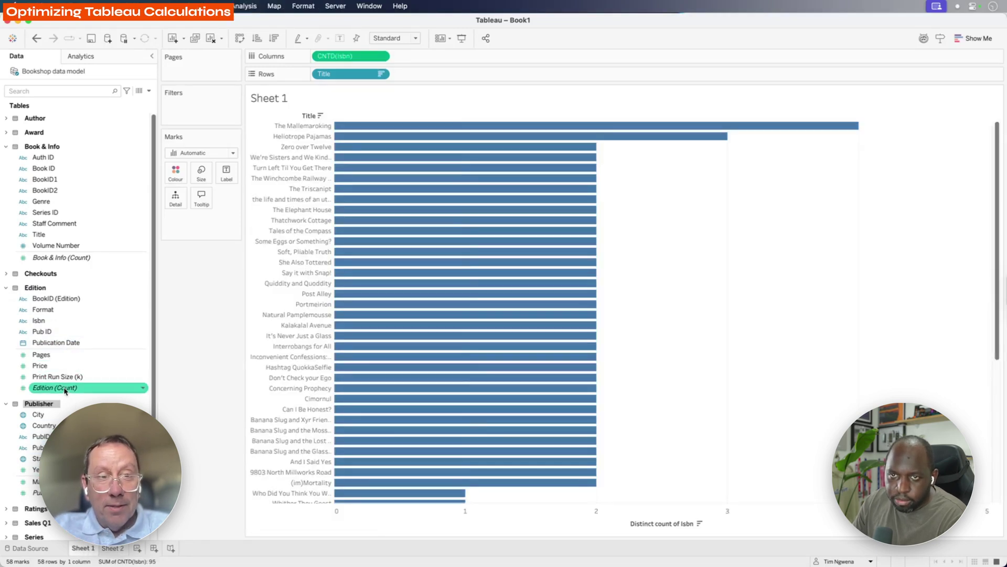
pyautogui.moveTo(57, 389); pyautogui.dragTo(442, 58)
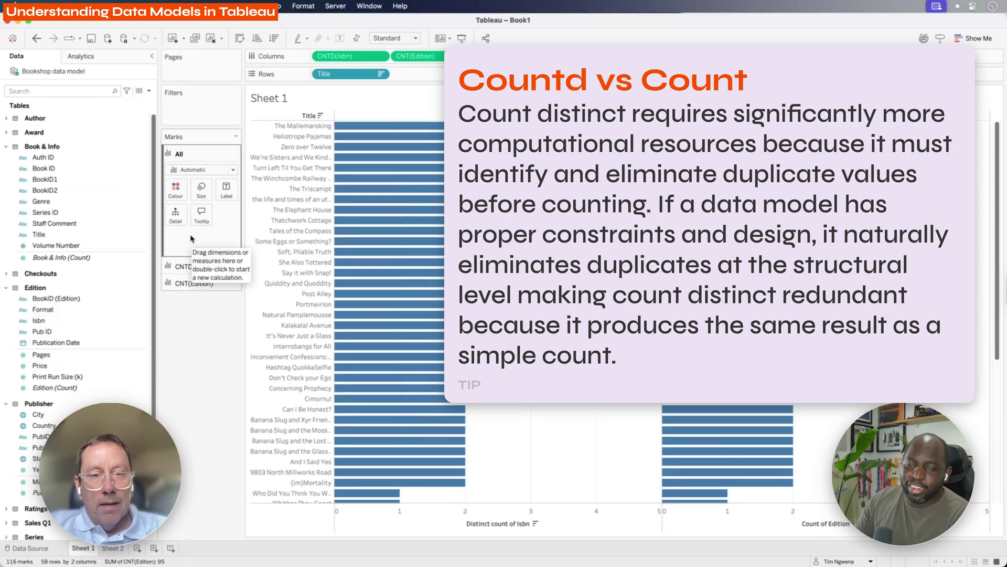
pyautogui.moveTo(369, 143)
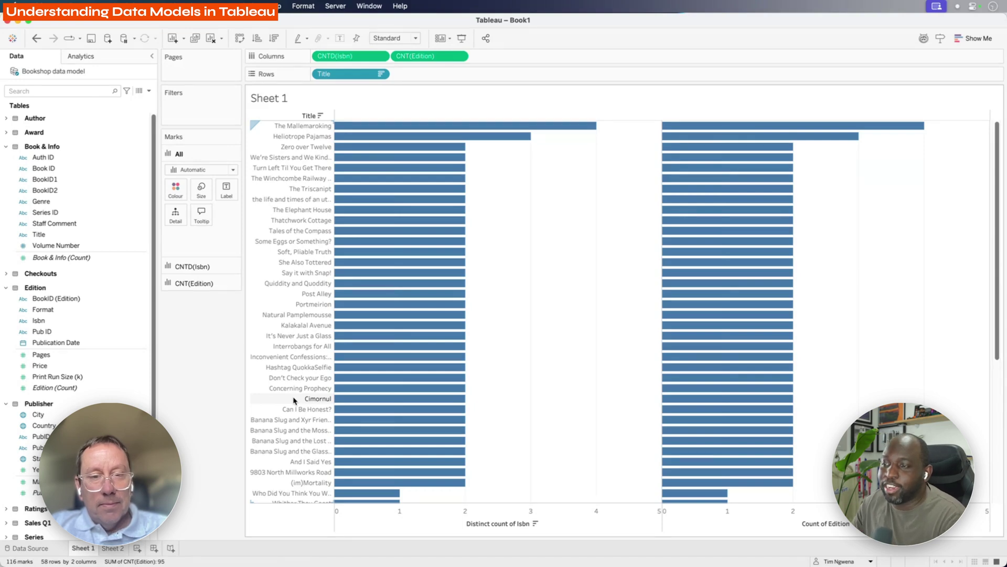
pyautogui.moveTo(427, 390)
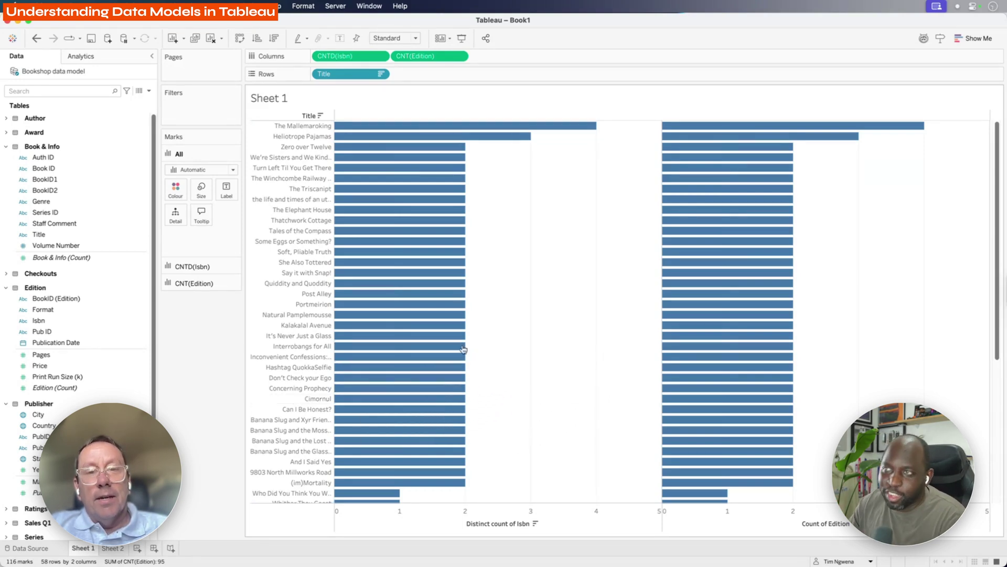
# On Sheet 2, plot Publisher (Count) as columns for each title and sort the titles in descending order by it.
pyautogui.moveTo(116, 548)
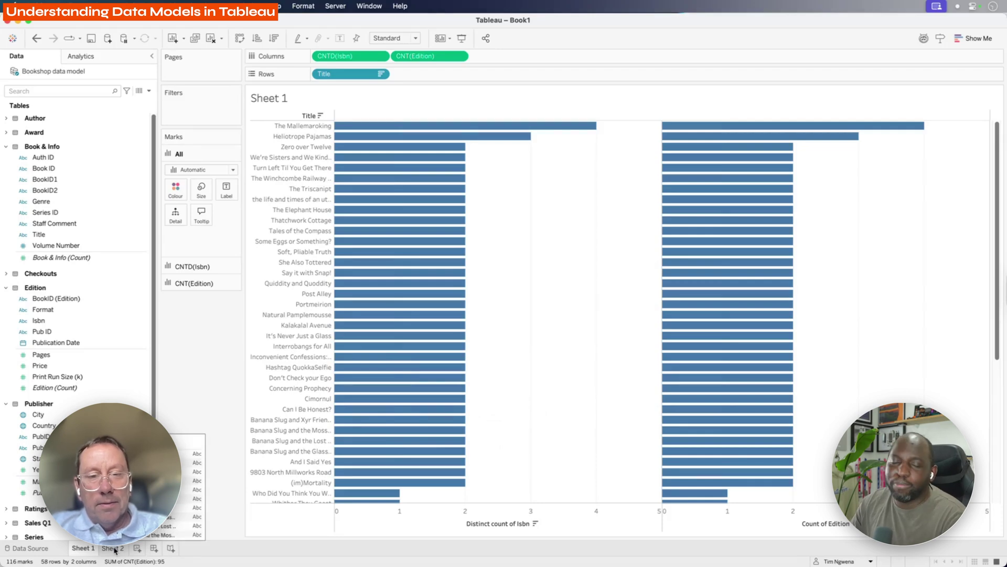
pyautogui.click(115, 549)
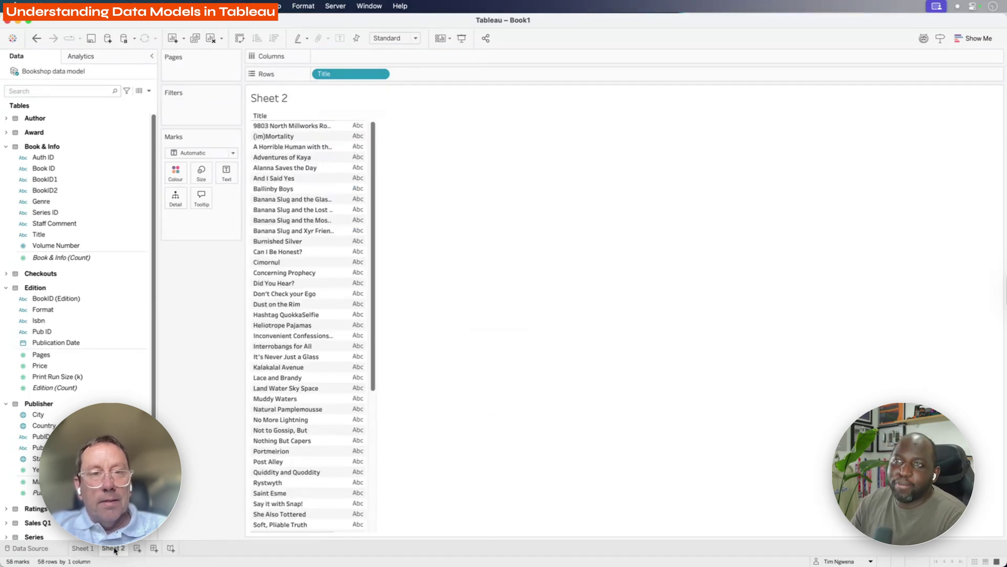
pyautogui.click(41, 436)
pyautogui.moveTo(41, 436); pyautogui.dragTo(369, 56)
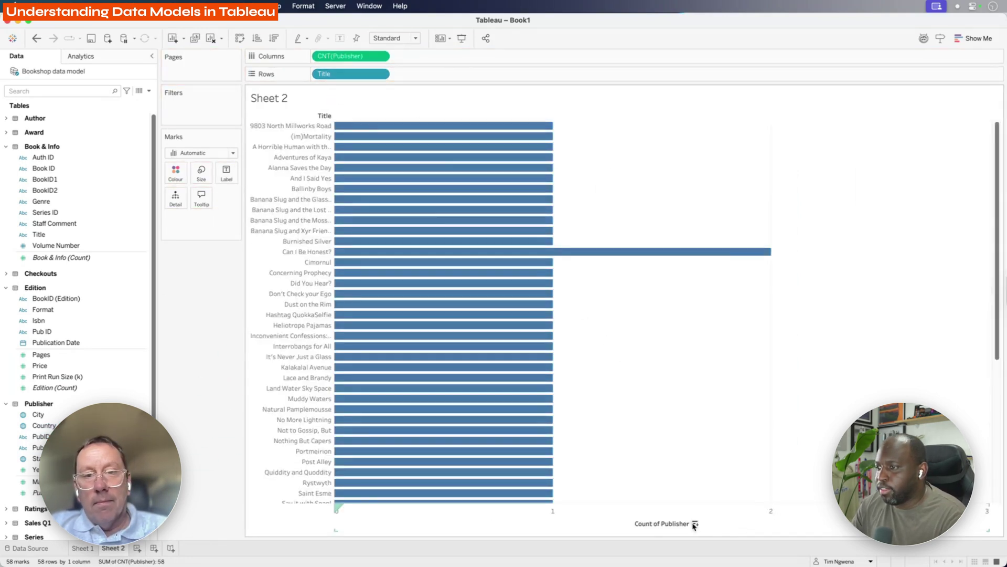
pyautogui.click(695, 523)
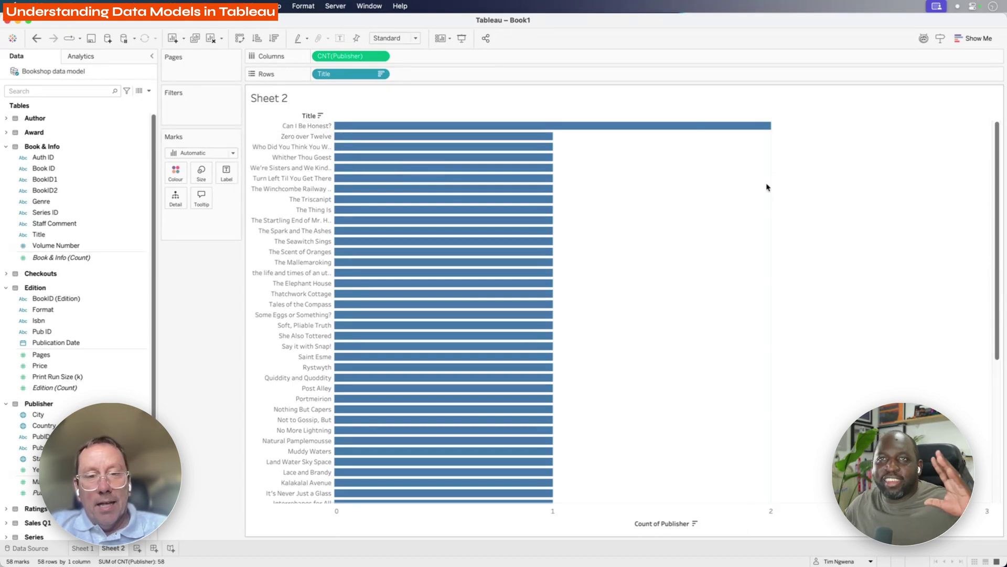
# Collapse the Book & Info, Edition and Publisher field lists and open the Bookshop data model source for editing.
pyautogui.click(7, 147)
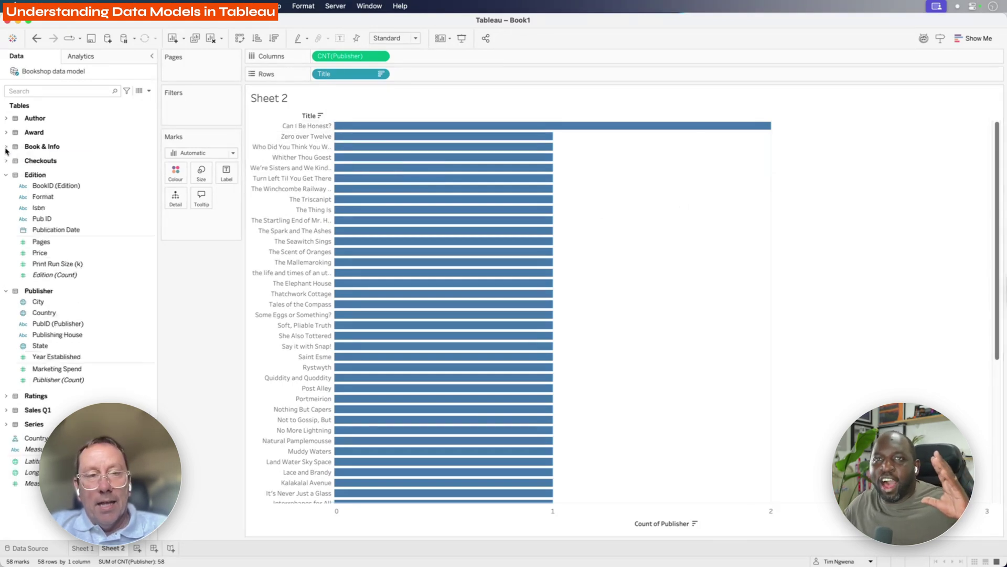
pyautogui.click(5, 175)
pyautogui.click(6, 189)
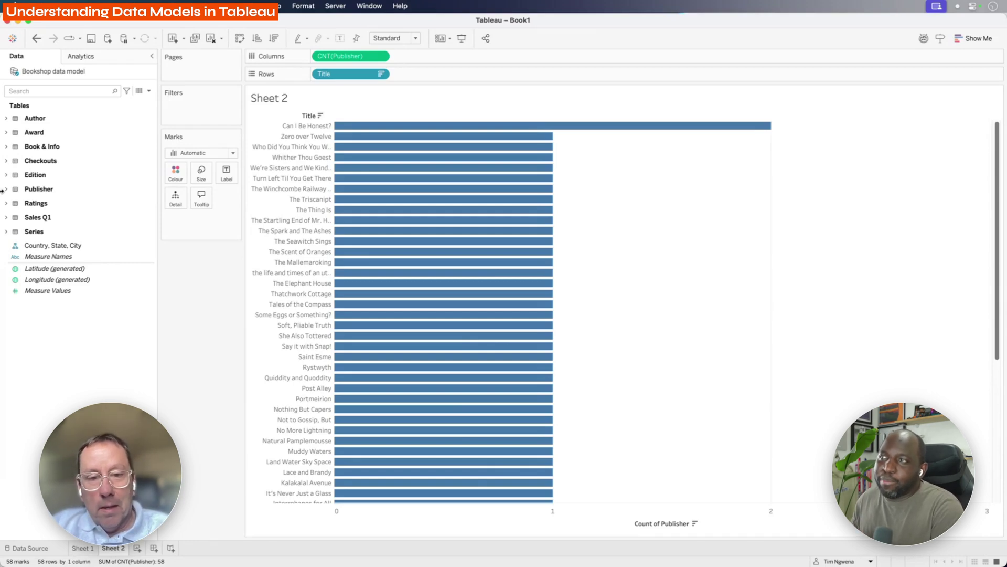
pyautogui.rightClick(77, 71)
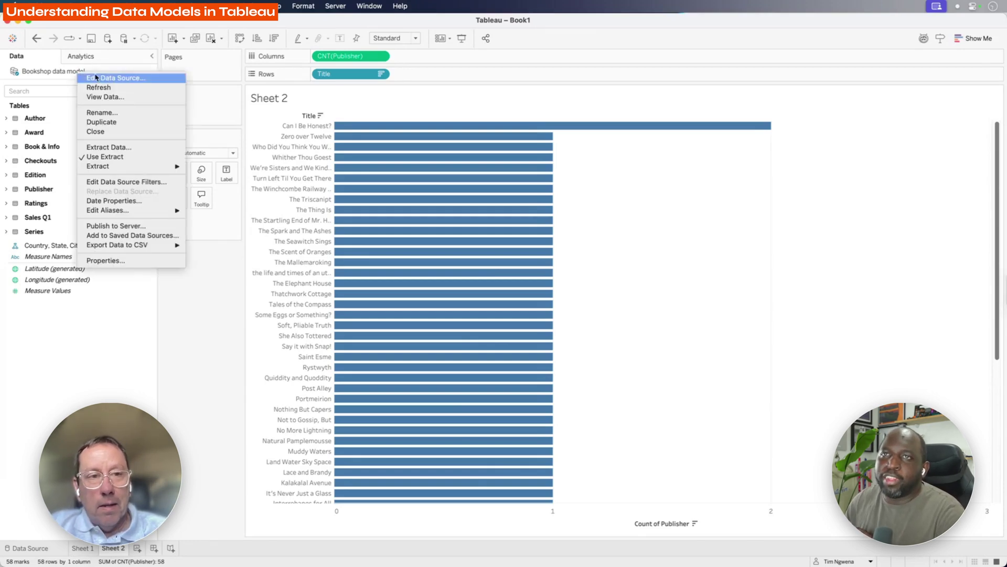
pyautogui.click(141, 78)
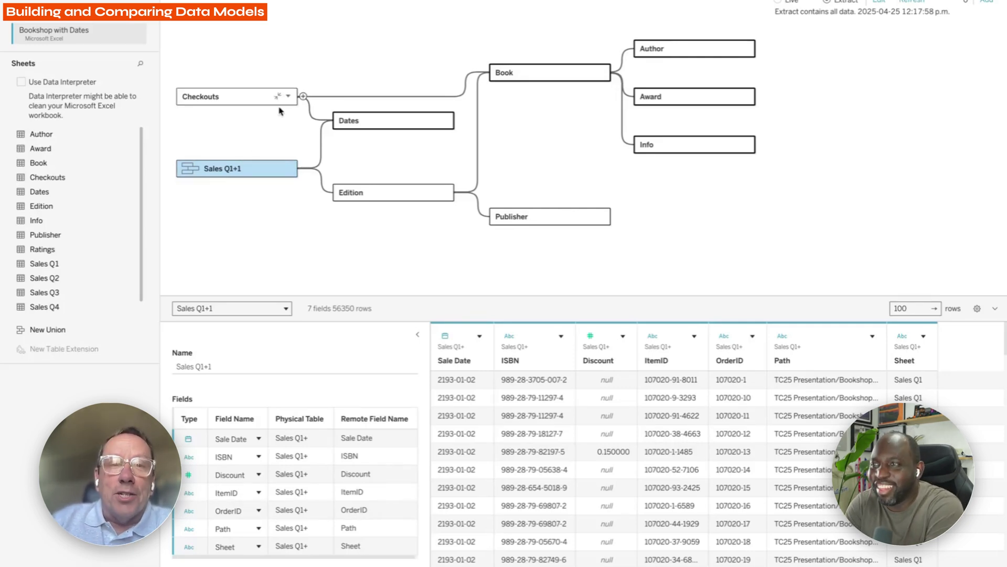
# Remove the Checkouts and Dates tables from the data model, leaving Sales Q1+1 as the only base table.
pyautogui.moveTo(288, 98)
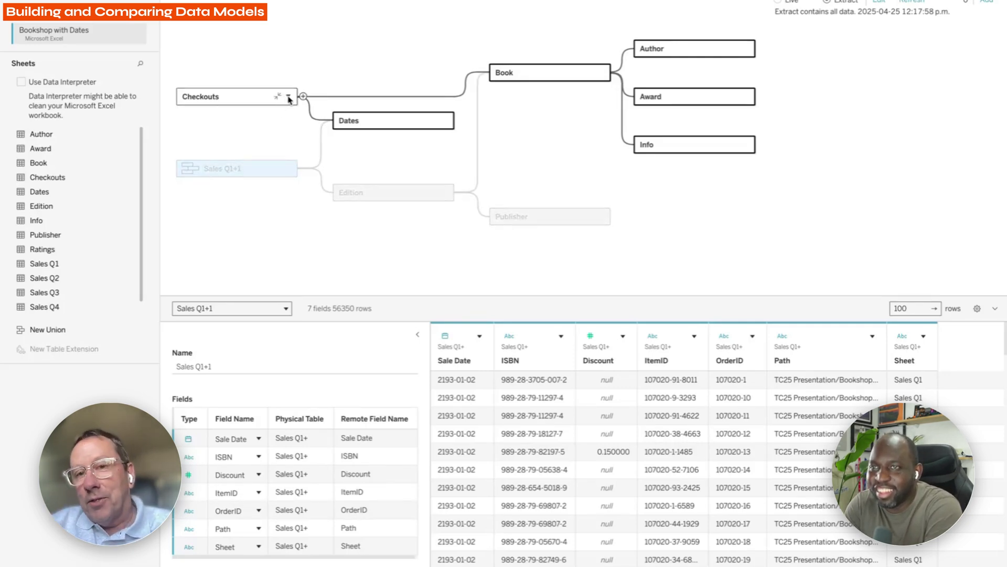
pyautogui.click(288, 98)
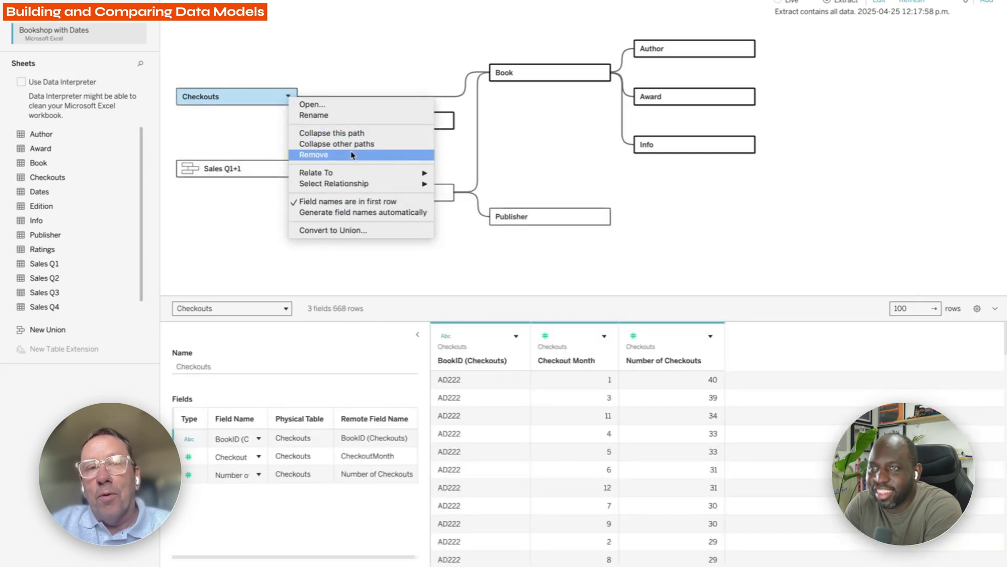
pyautogui.click(228, 229)
pyautogui.moveTo(231, 97); pyautogui.dragTo(48, 520)
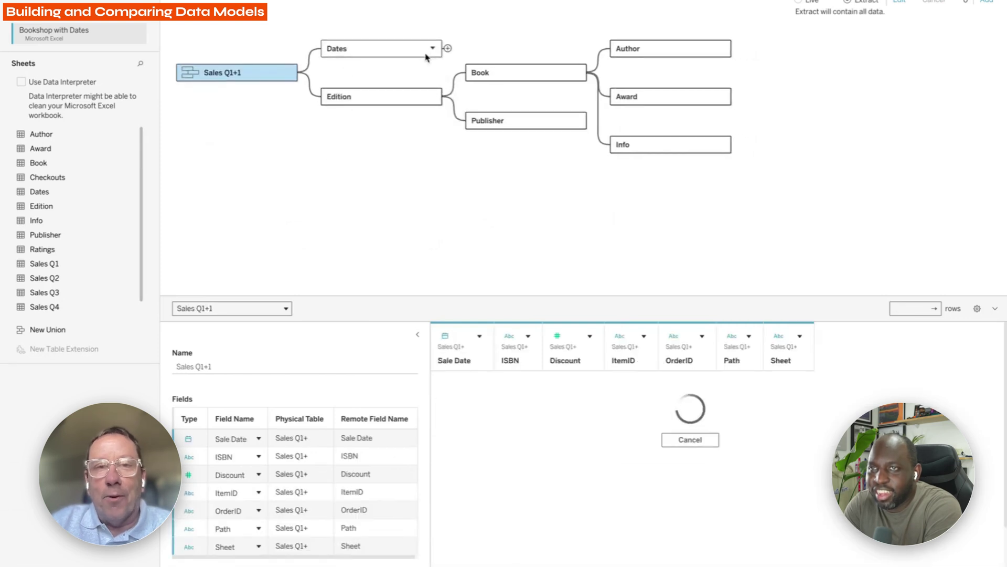
pyautogui.click(431, 48)
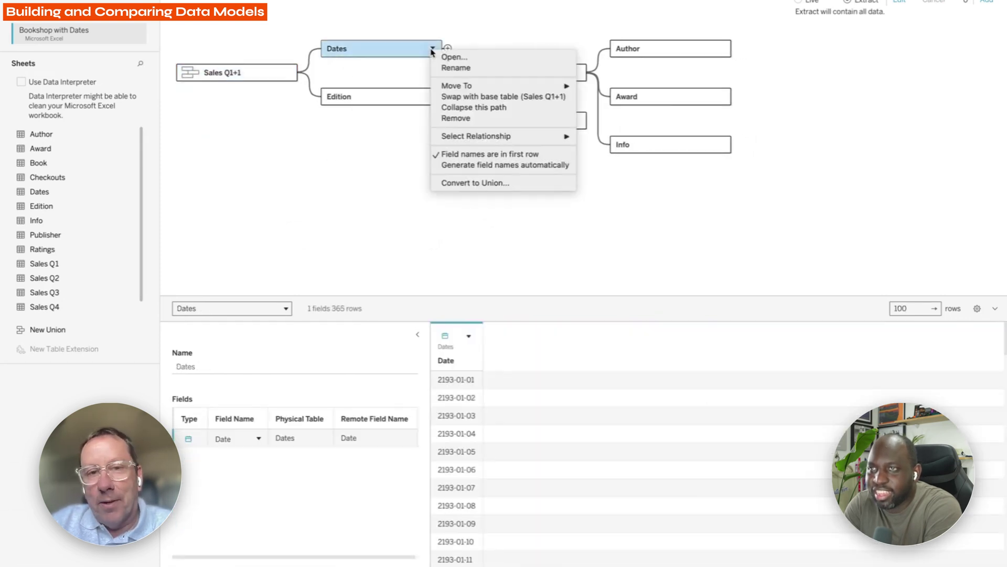
pyautogui.click(458, 119)
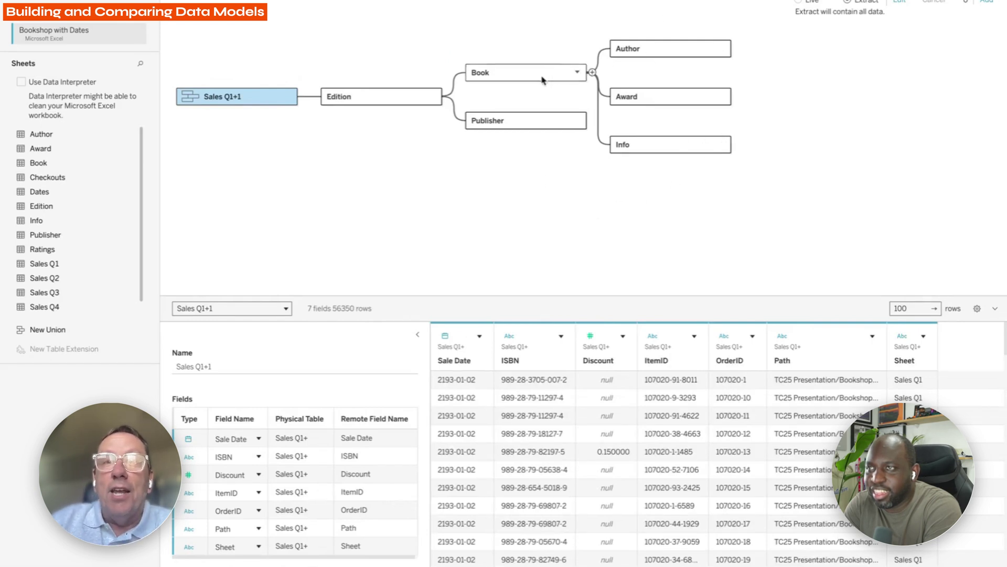
# Try to swap the Book table with the base table Sales Q1+1.
pyautogui.click(577, 73)
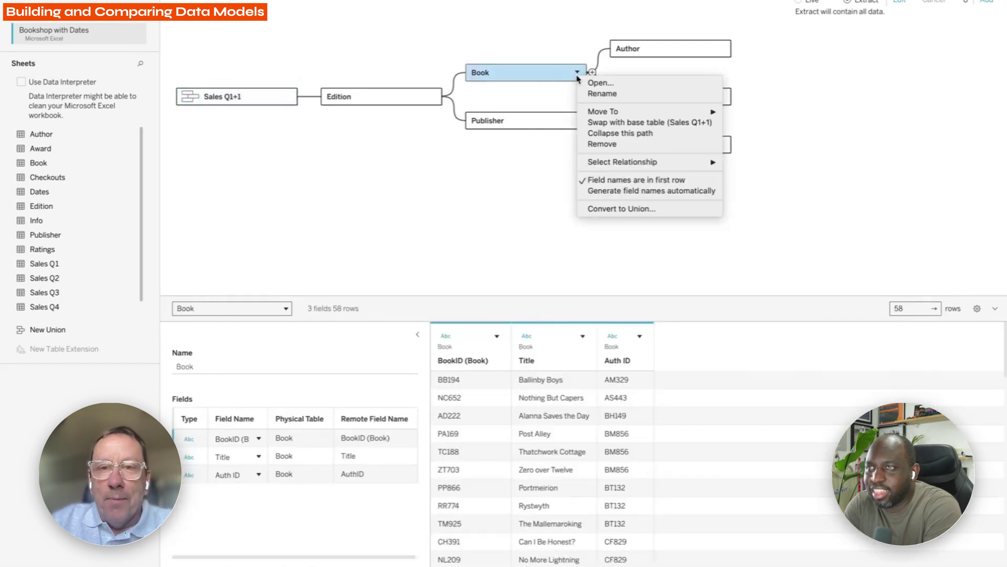
pyautogui.click(609, 126)
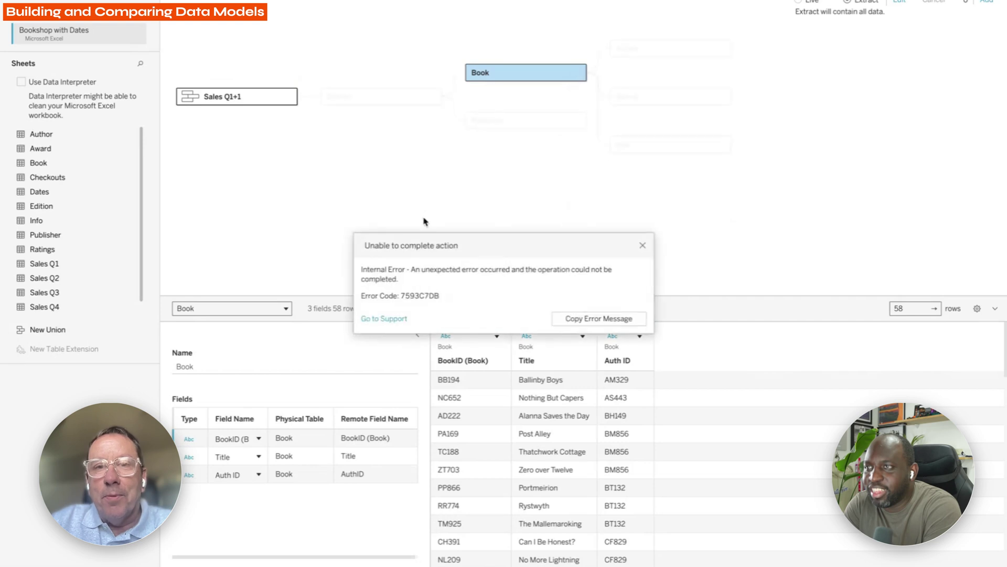
pyautogui.click(643, 245)
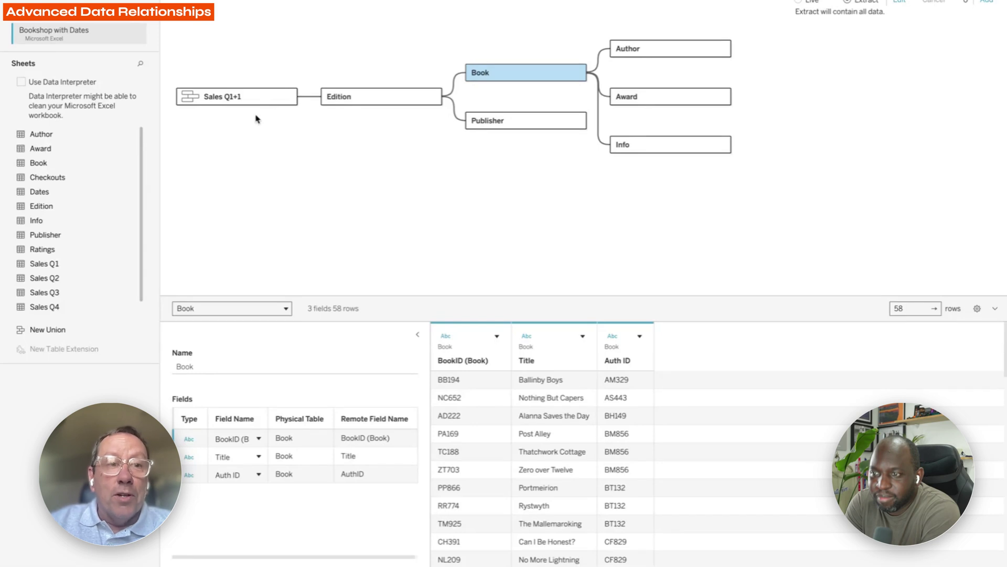
# Add Checkouts to the model as a second base table and relate it to Book on BookID.
pyautogui.doubleClick(49, 181)
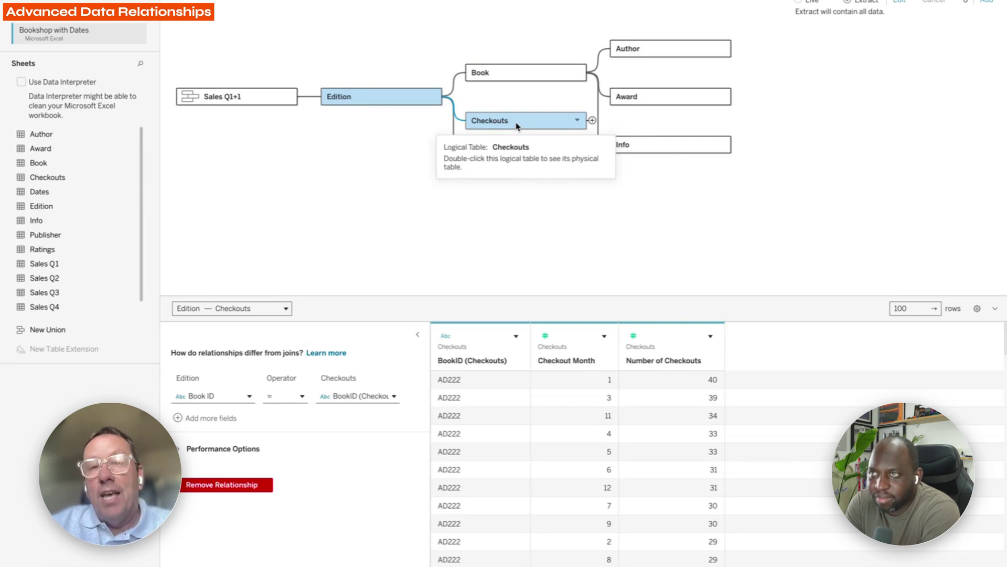
pyautogui.moveTo(516, 126); pyautogui.dragTo(219, 225)
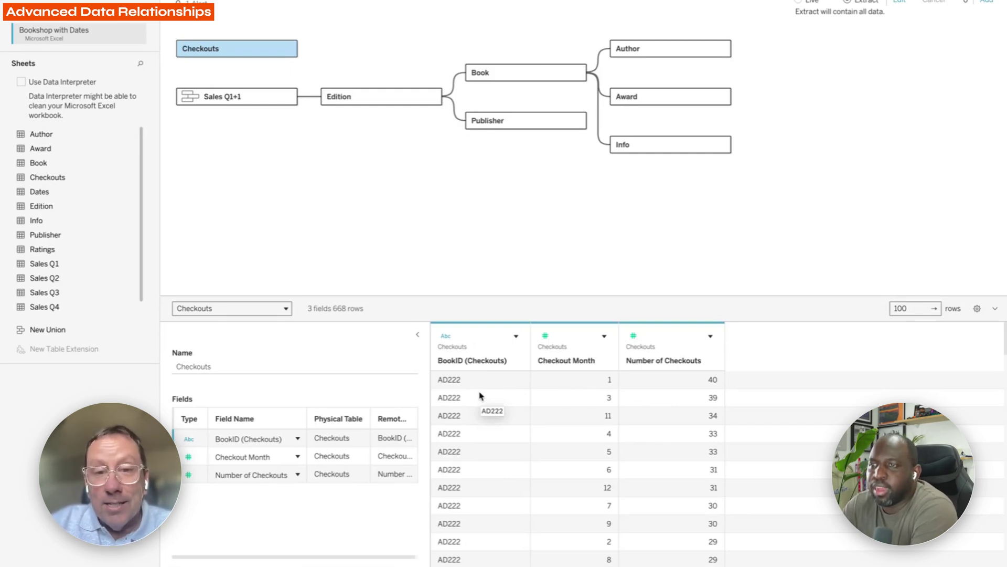
pyautogui.moveTo(298, 51); pyautogui.dragTo(476, 77)
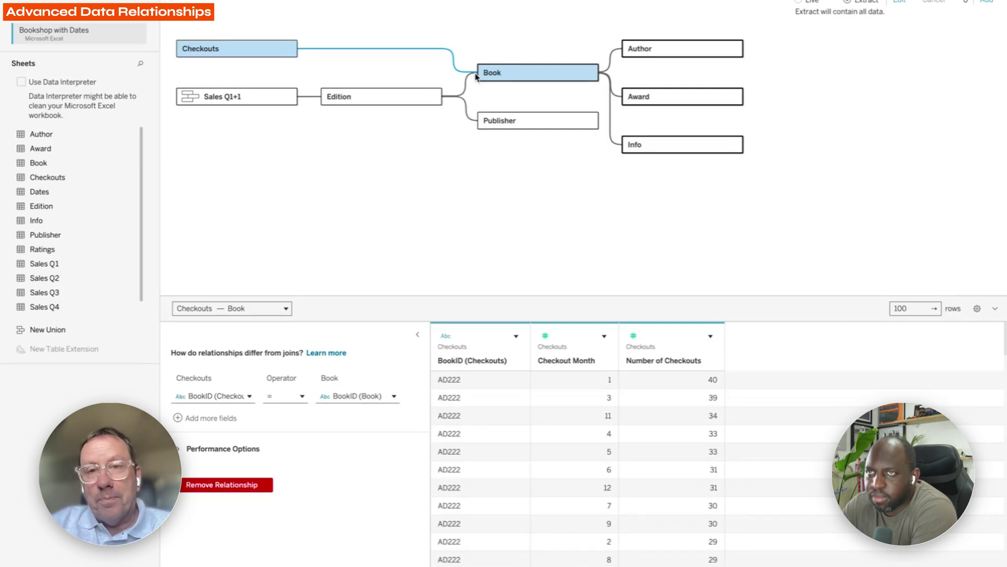
pyautogui.moveTo(291, 48); pyautogui.dragTo(386, 140)
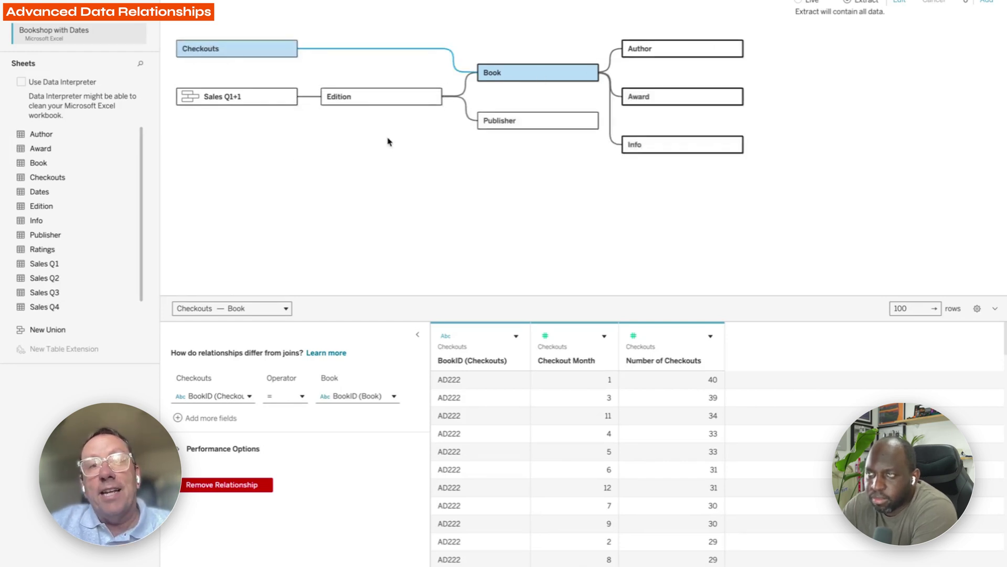
pyautogui.moveTo(307, 50)
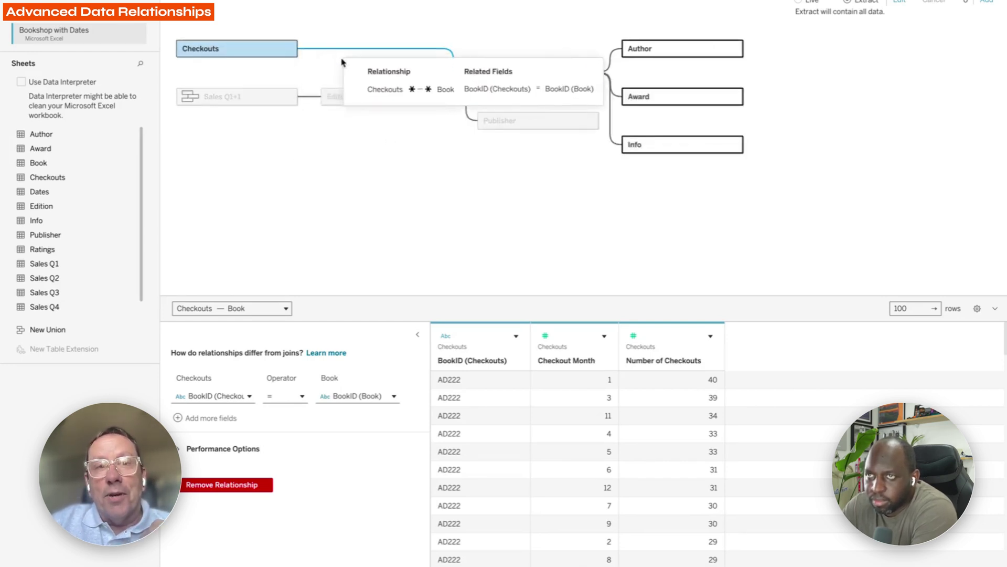
pyautogui.moveTo(303, 51)
pyautogui.mouseDown()
pyautogui.moveTo(326, 96)
pyautogui.moveTo(299, 55)
pyautogui.mouseUp()
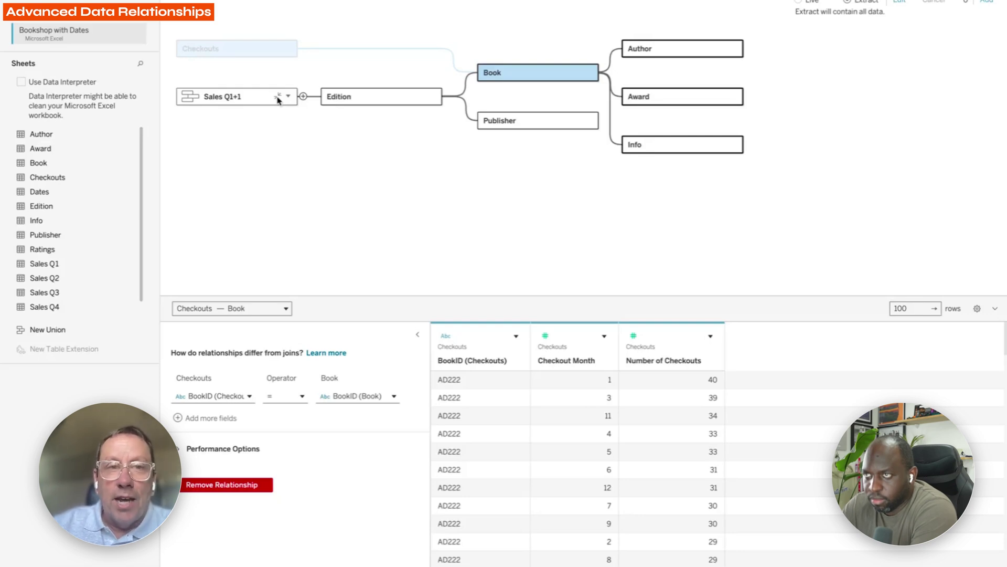
pyautogui.moveTo(278, 100); pyautogui.dragTo(261, 55)
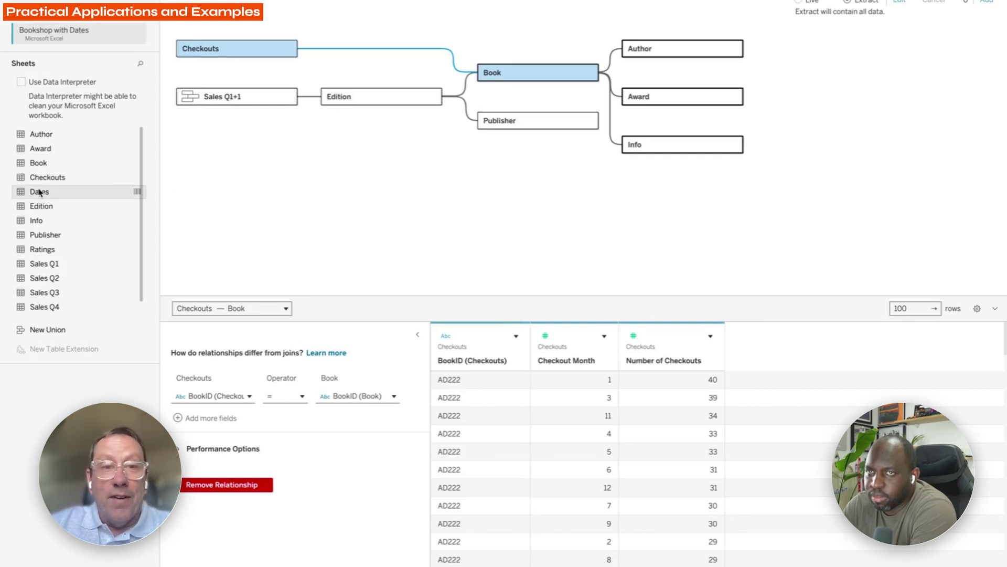
# View the data of the Dates sheet and look through its date values.
pyautogui.click(136, 192)
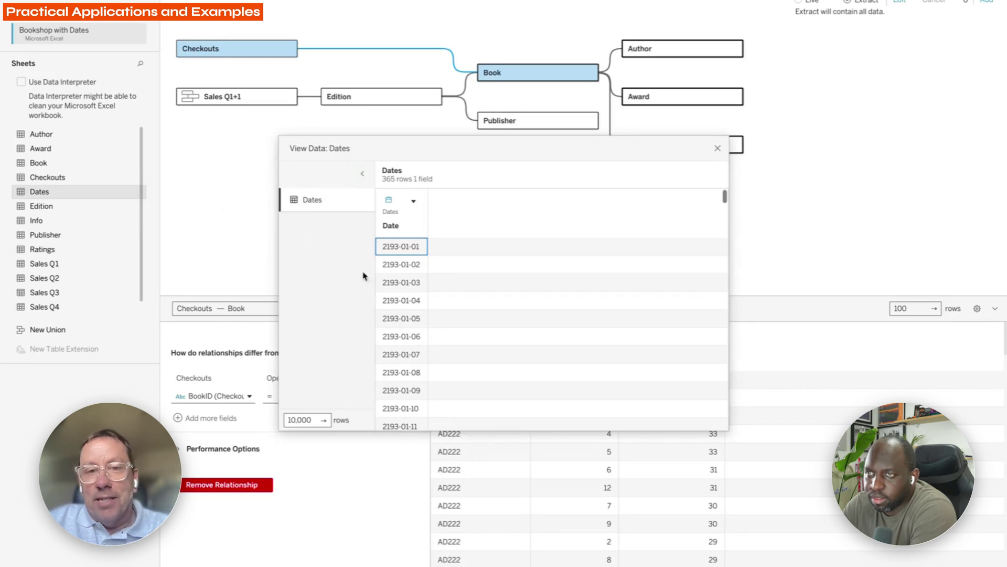
pyautogui.scroll(-10, 399, 284)
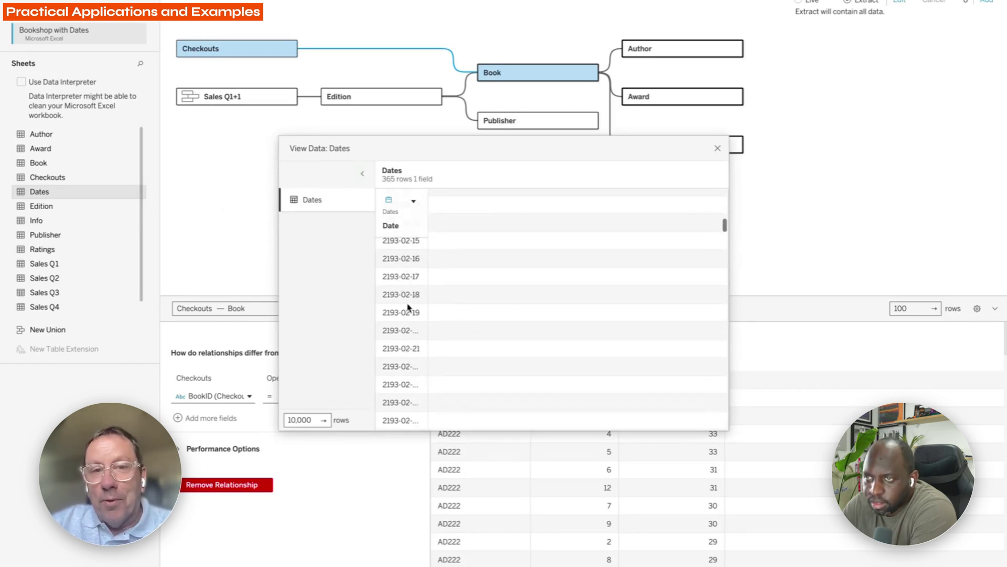
pyautogui.scroll(10, 399, 284)
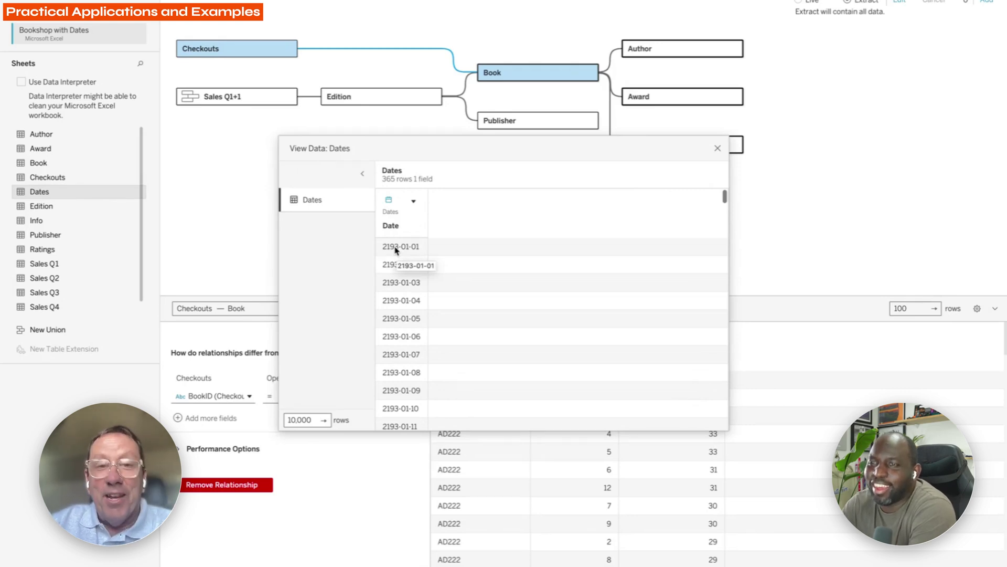
pyautogui.click(718, 149)
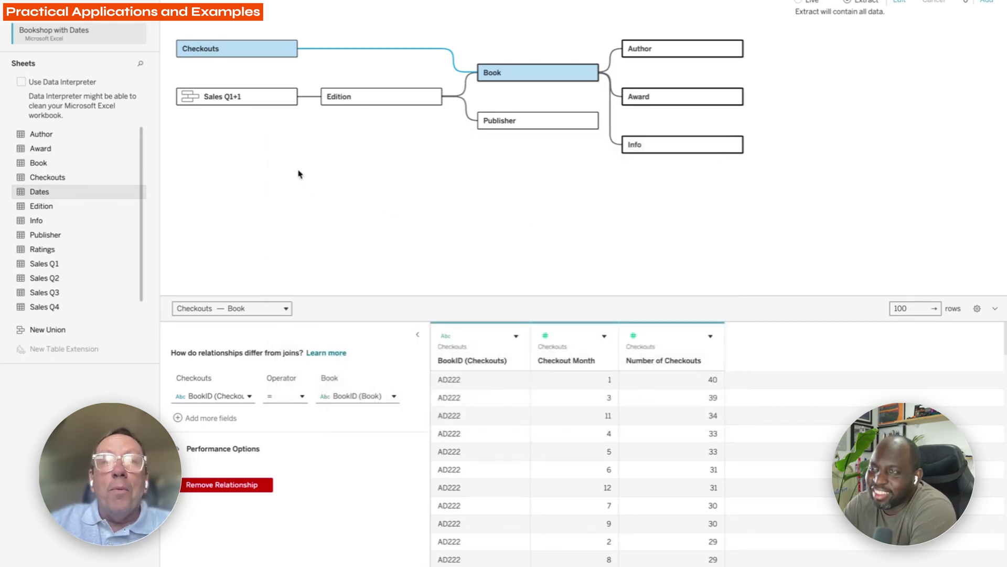
# Add the Dates sheet to the data model as a table related to Checkouts.
pyautogui.moveTo(262, 102); pyautogui.dragTo(284, 201)
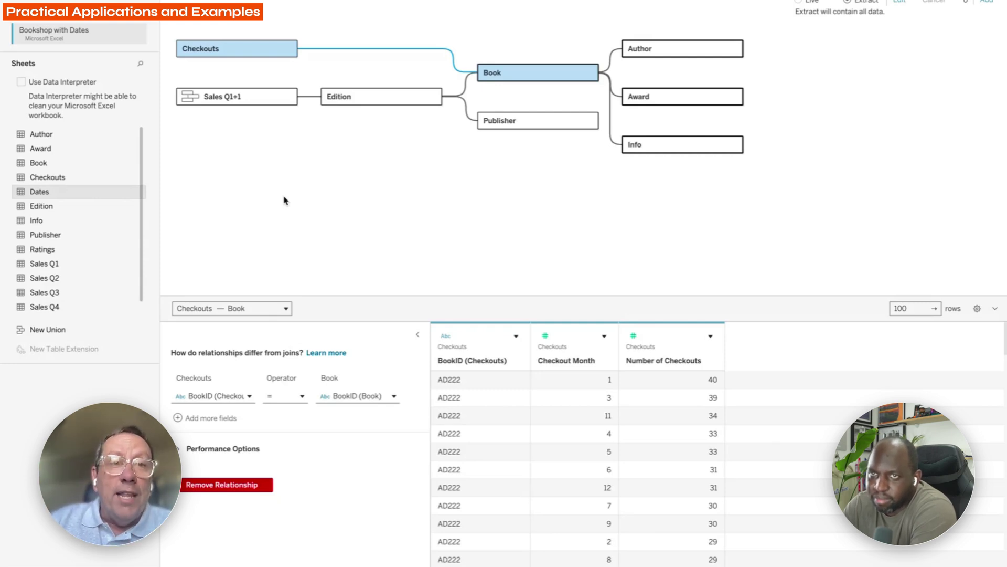
pyautogui.moveTo(247, 55); pyautogui.dragTo(244, 58)
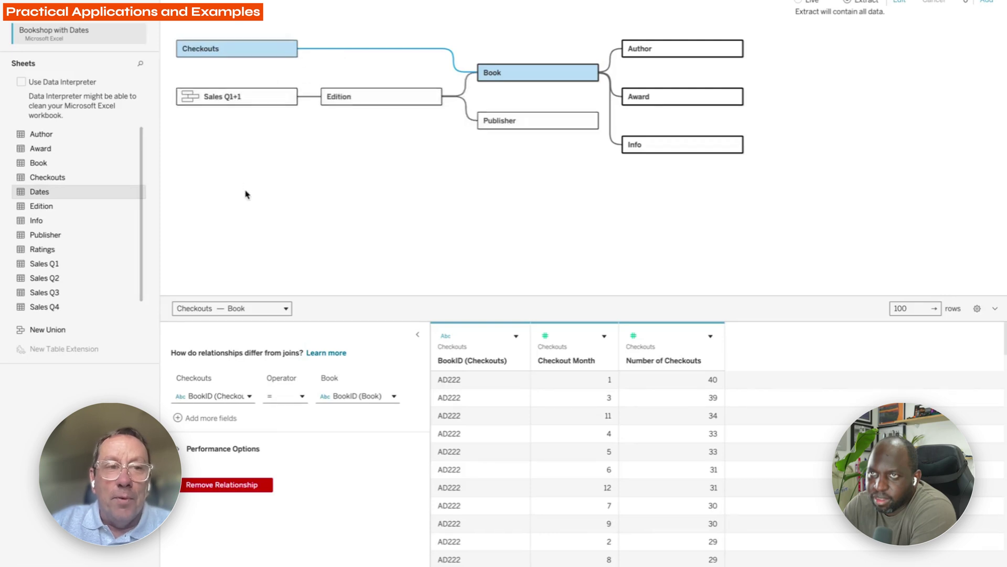
pyautogui.moveTo(68, 195); pyautogui.dragTo(339, 38)
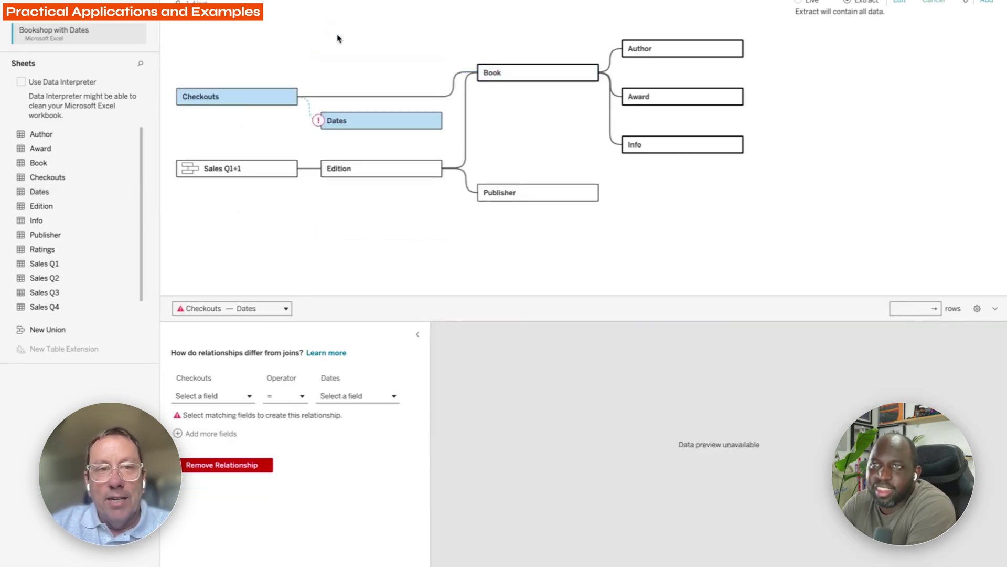
# View the data of the Checkouts sheet and examine its checkout month values.
pyautogui.click(233, 101)
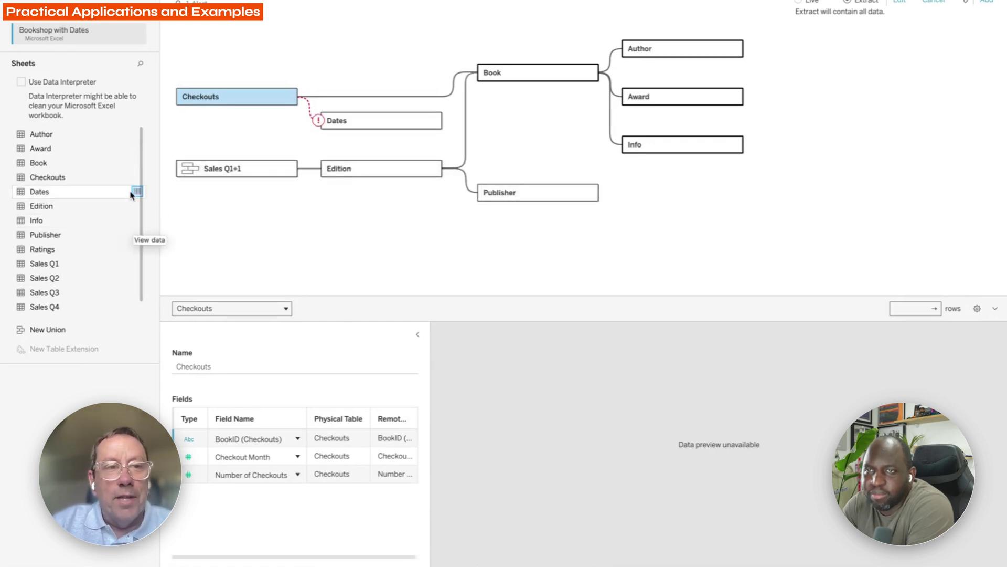
pyautogui.click(137, 178)
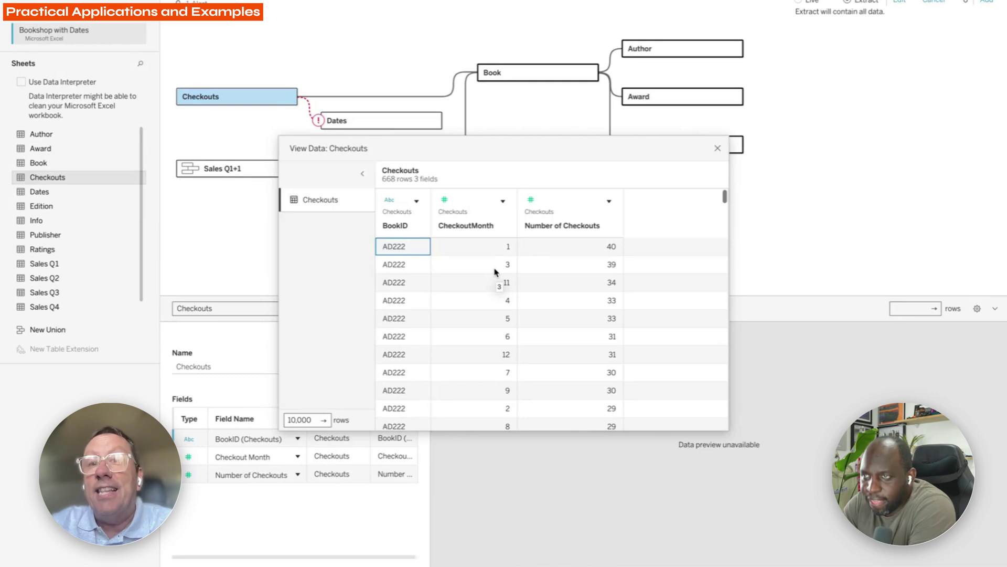
pyautogui.click(717, 149)
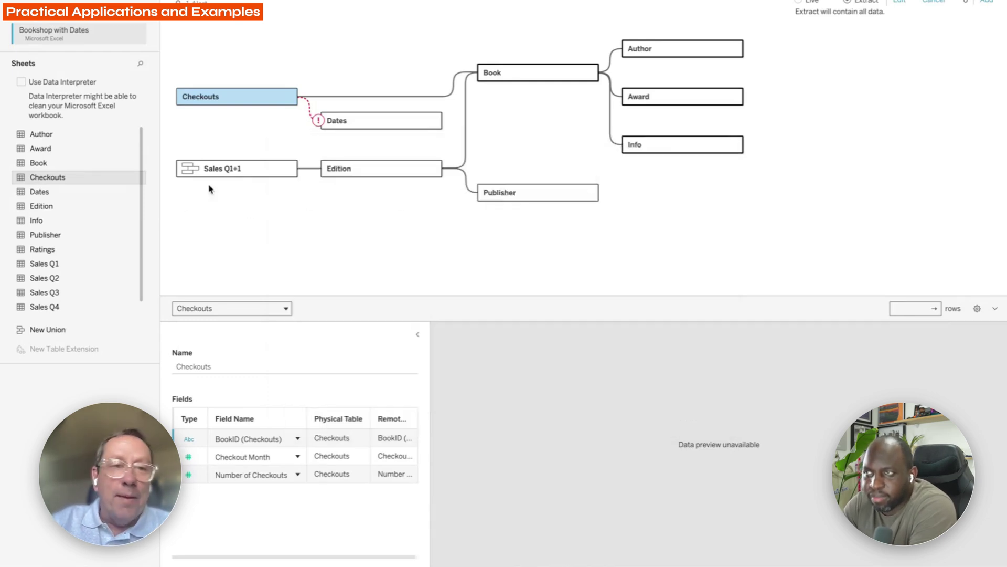
# Start a relationship calculation for the Checkouts side of the Checkouts–Dates relationship.
pyautogui.click(310, 112)
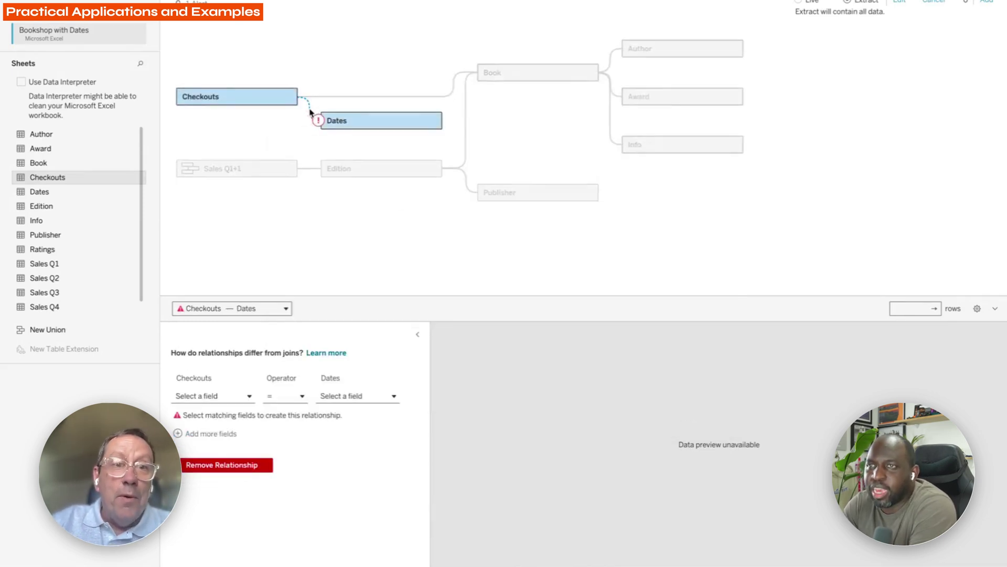
pyautogui.click(250, 397)
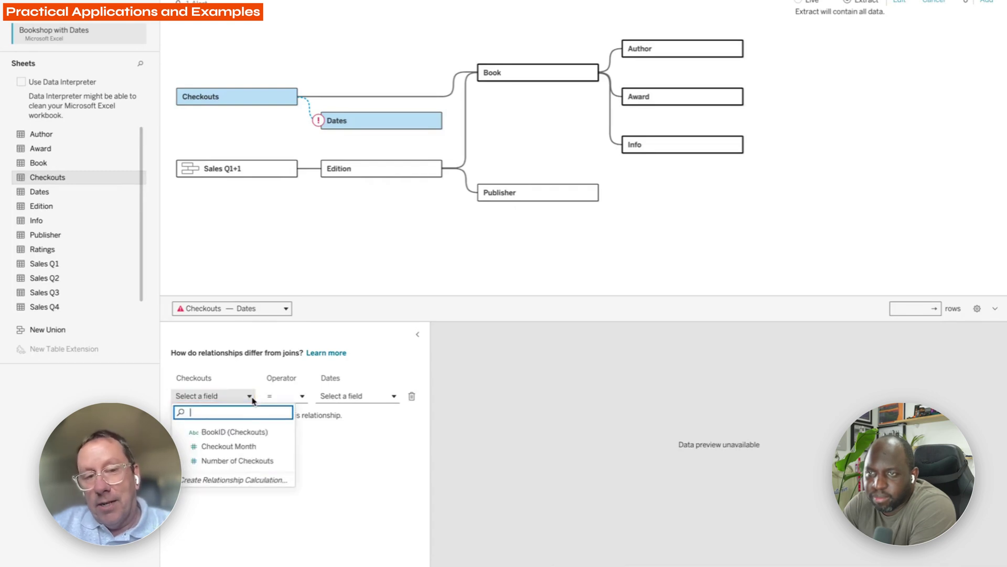
pyautogui.click(250, 478)
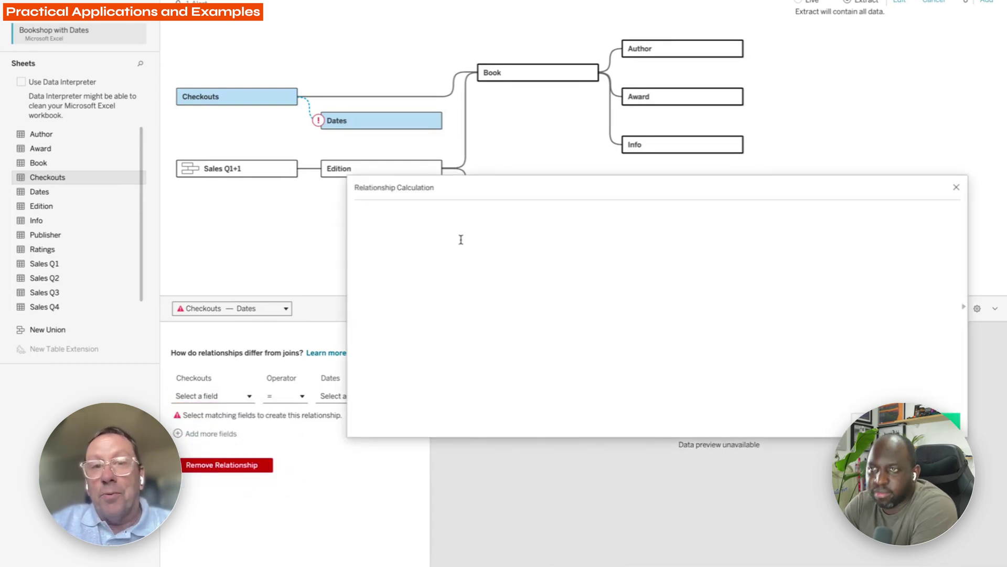
pyautogui.write('DATE(')
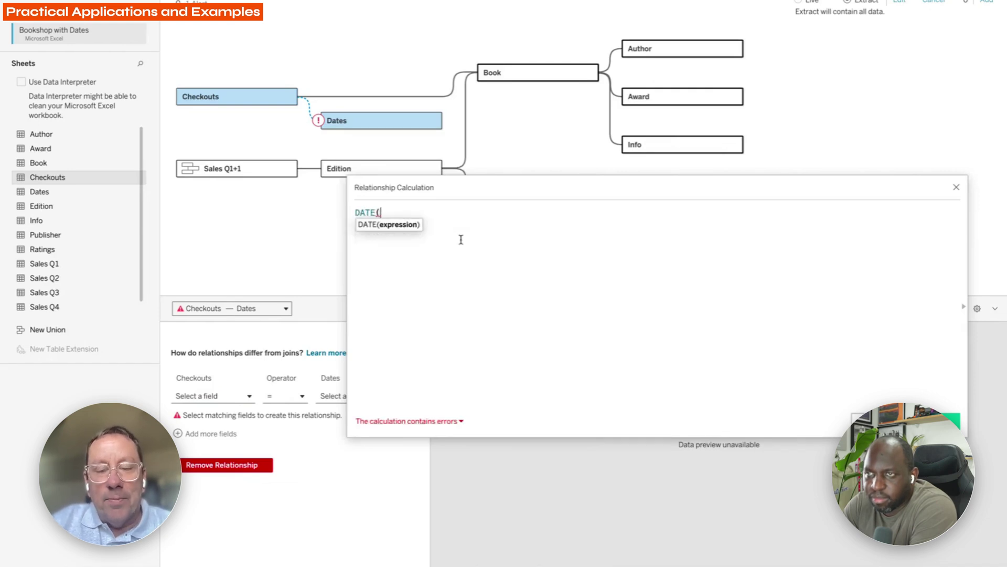
pyautogui.press('BackSpace')
pyautogui.press('BackSpace')
pyautogui.press('BackSpace')
pyautogui.press('BackSpace')
pyautogui.press('BackSpace')
# Define the Checkouts side of the relationship with the calculation MAKEDATE(2193,[Checkout Month], 1).
pyautogui.write('M')
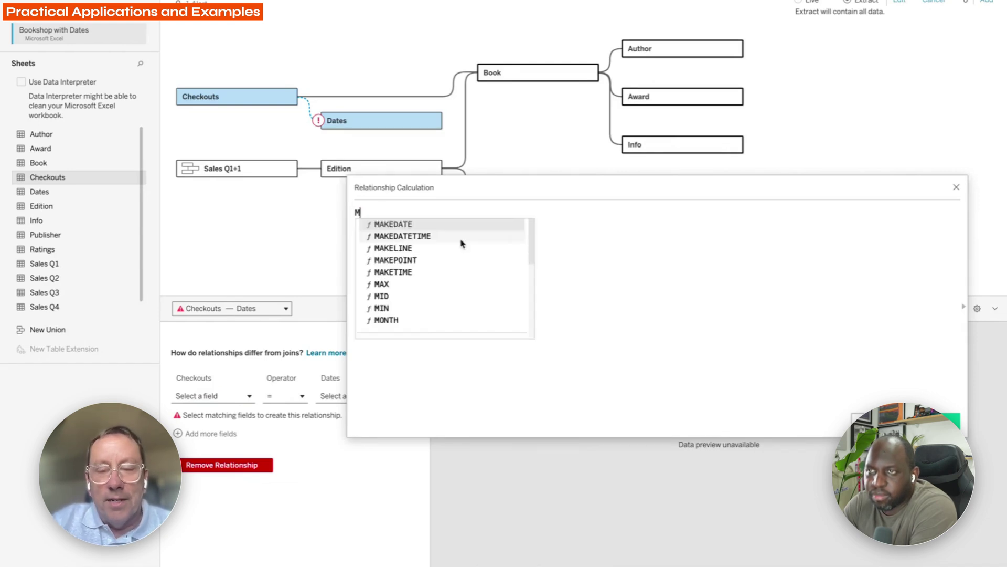
pyautogui.write('AKE')
pyautogui.press('Return')
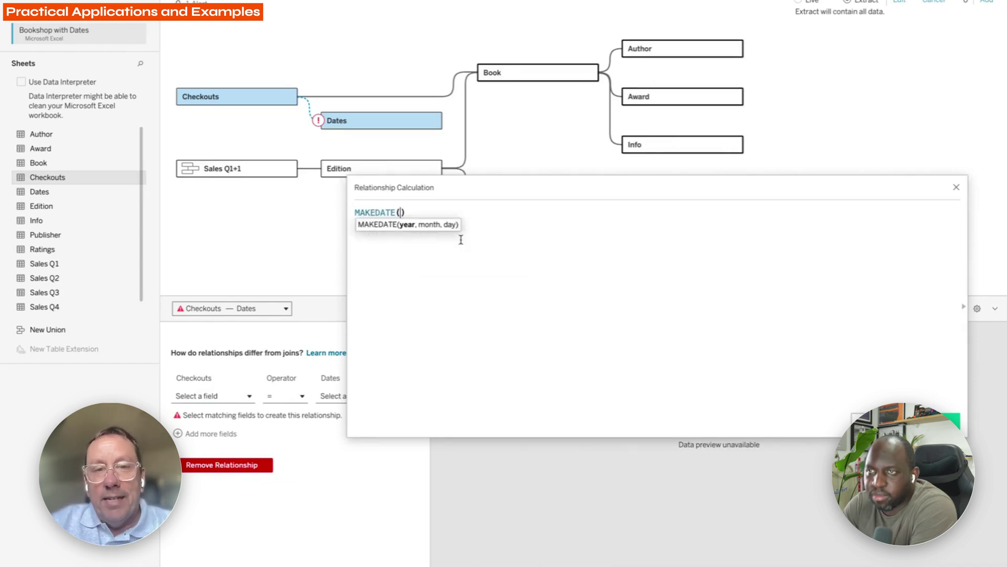
pyautogui.write('2193,')
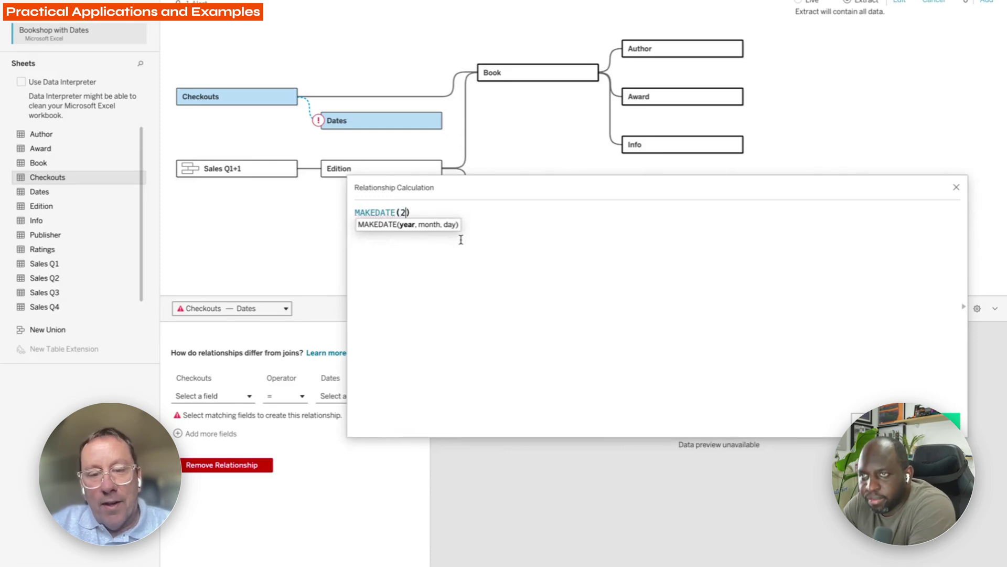
pyautogui.click(964, 305)
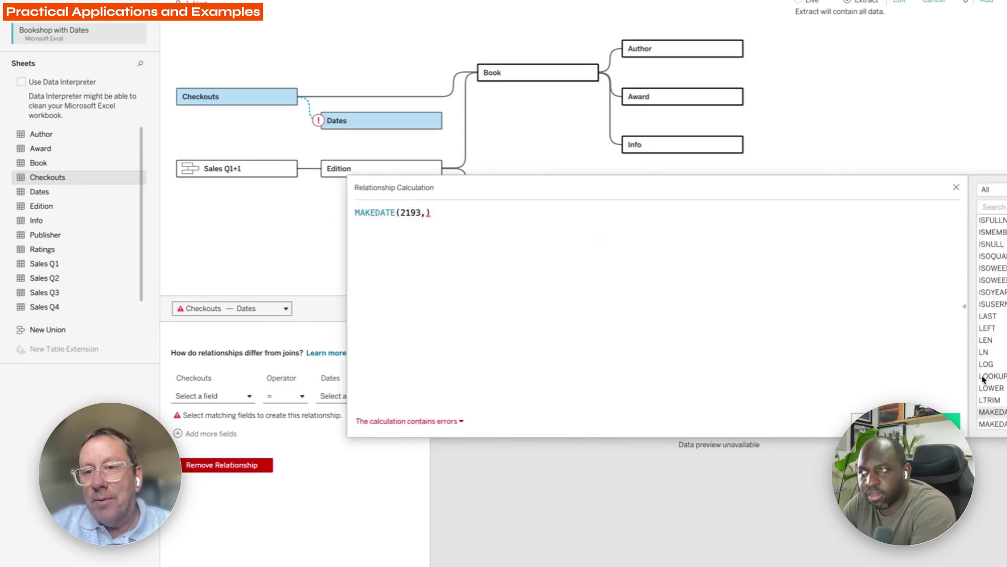
pyautogui.moveTo(756, 187); pyautogui.dragTo(508, 154)
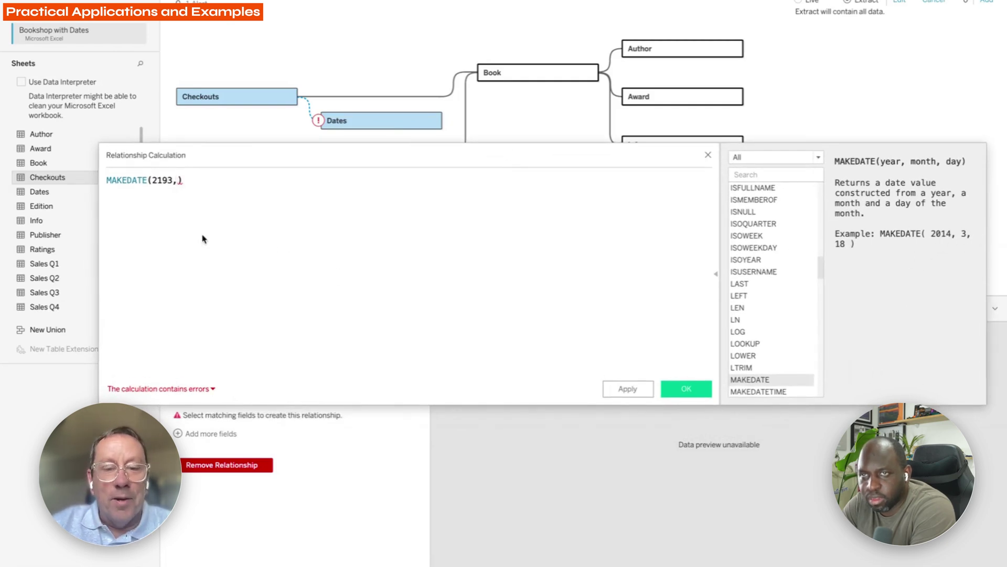
pyautogui.write('chec')
pyautogui.press('Return')
pyautogui.write(', ')
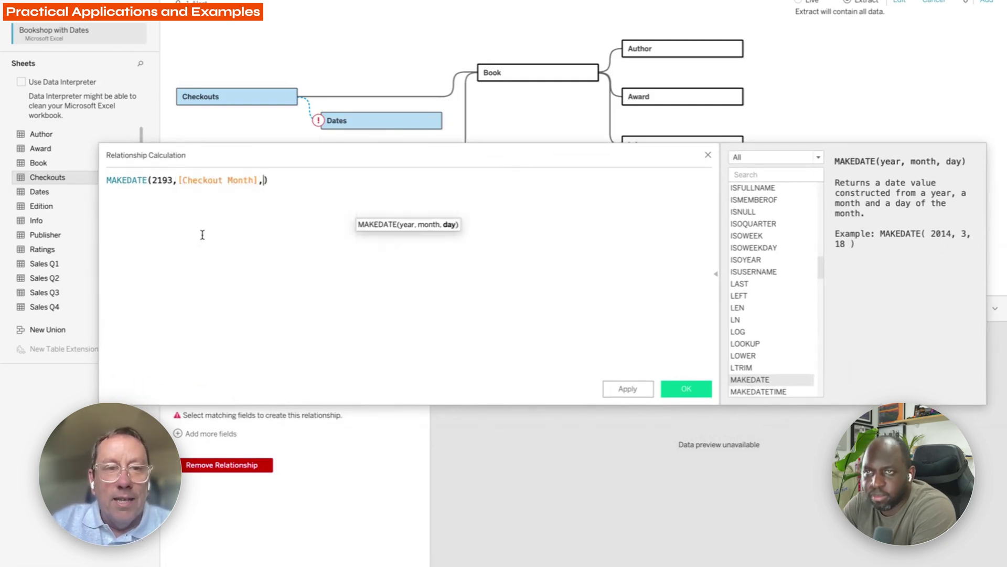
pyautogui.write('1')
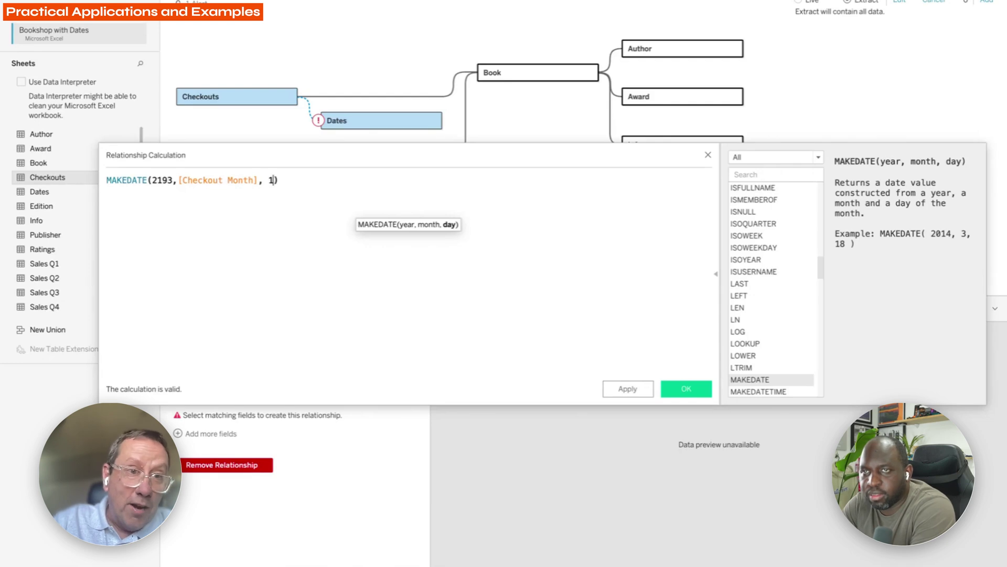
pyautogui.click(684, 392)
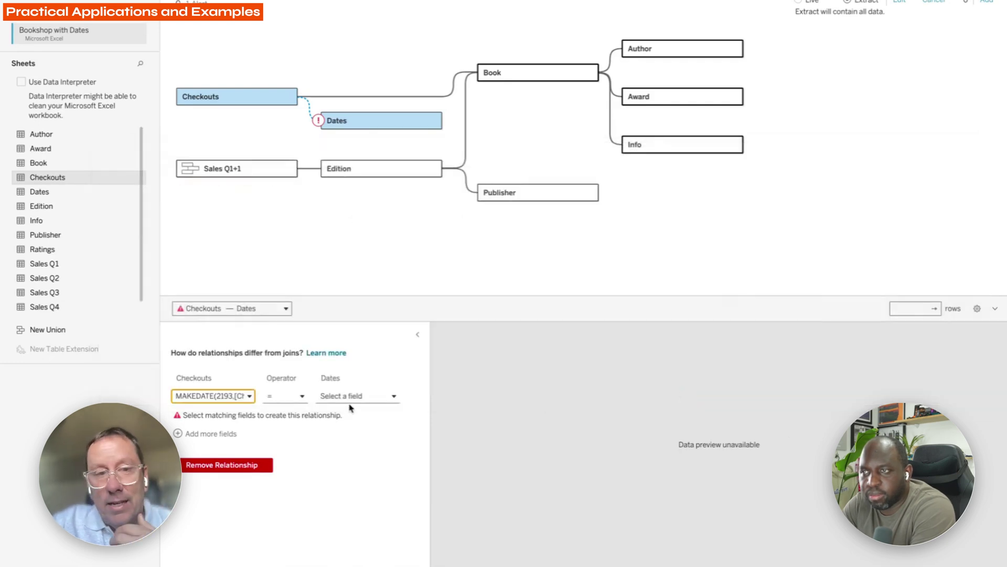
# Start a relationship calculation for the Dates side with DATE(DATETRUNC('month', as the opening of the formula.
pyautogui.click(363, 397)
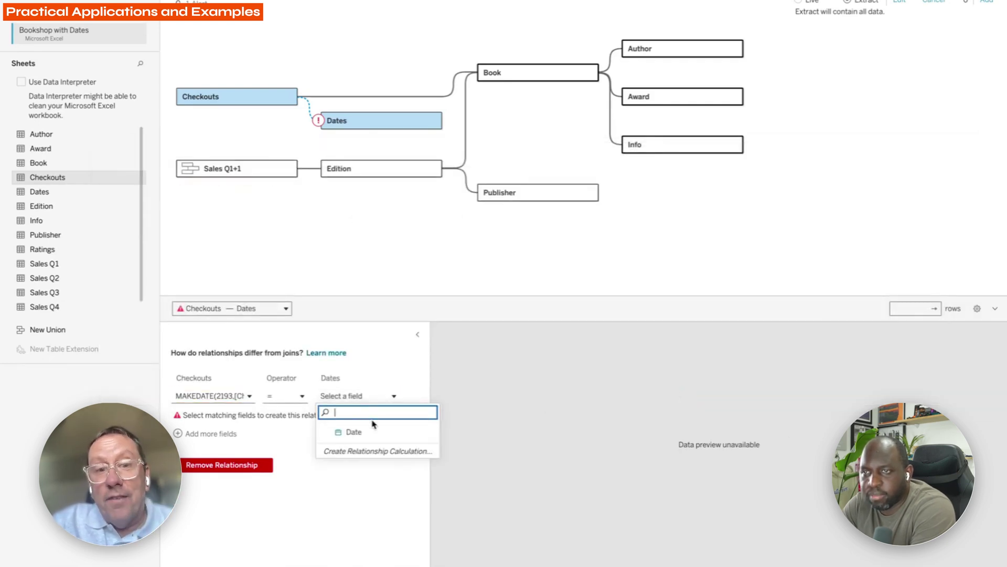
pyautogui.click(378, 452)
pyautogui.write('DATE(DAT')
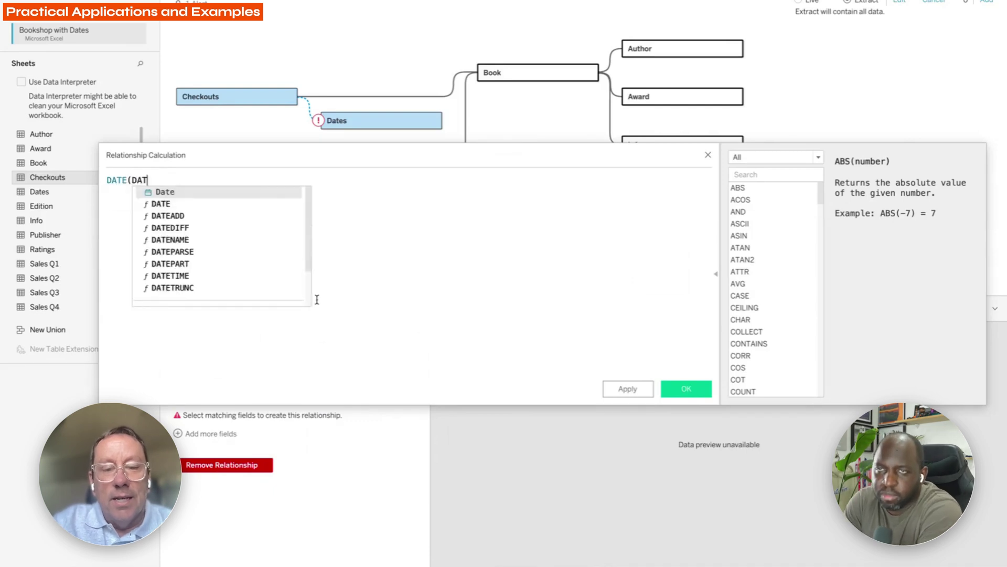
pyautogui.write('ETRU')
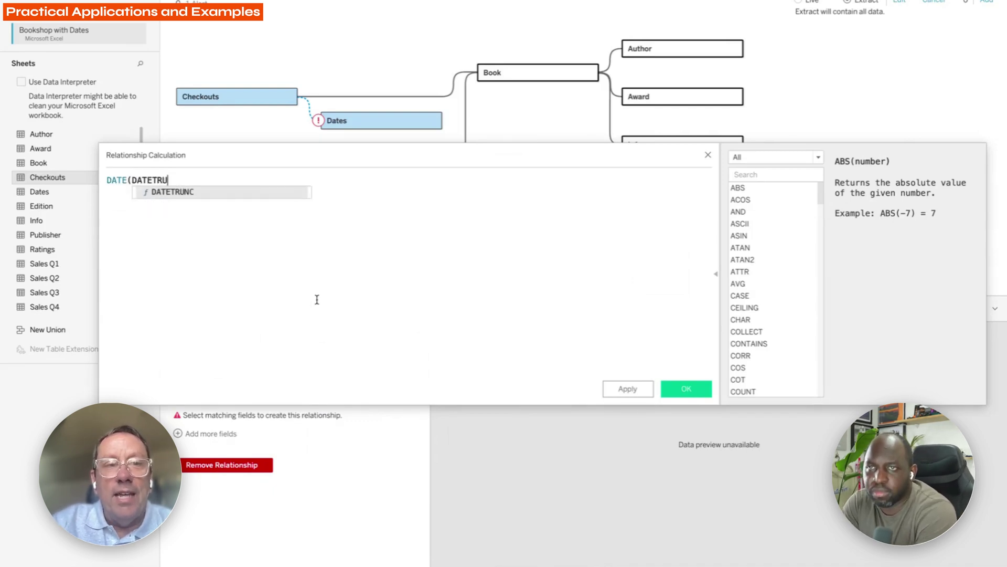
pyautogui.press('Return')
pyautogui.write("'month', ")
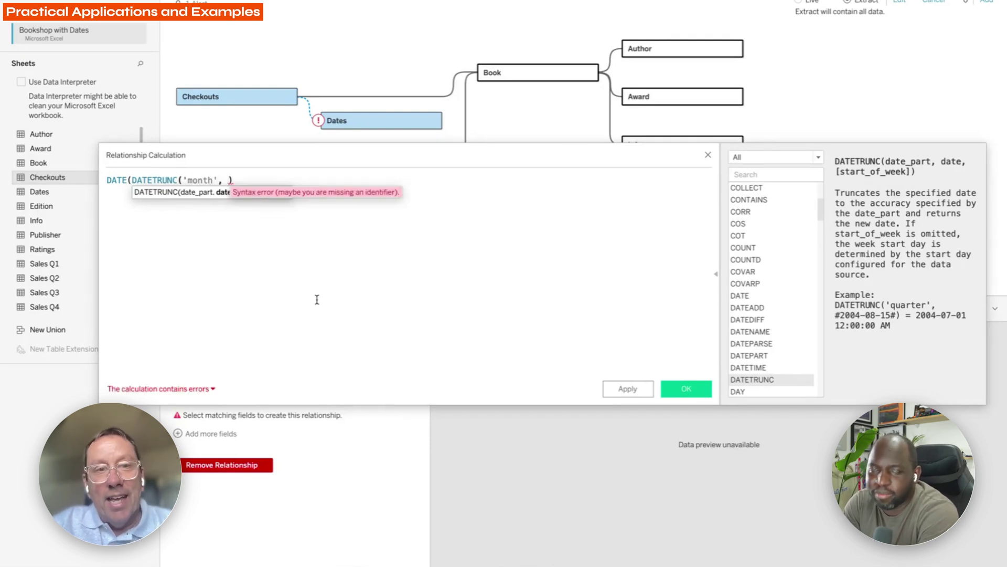
pyautogui.write('sale')
pyautogui.press('BackSpace')
pyautogui.press('BackSpace')
pyautogui.press('BackSpace')
pyautogui.press('BackSpace')
# Complete the Dates side calculation with the Date field as DATE(DATETRUNC('month', [Date])) and accept it.
pyautogui.write('da')
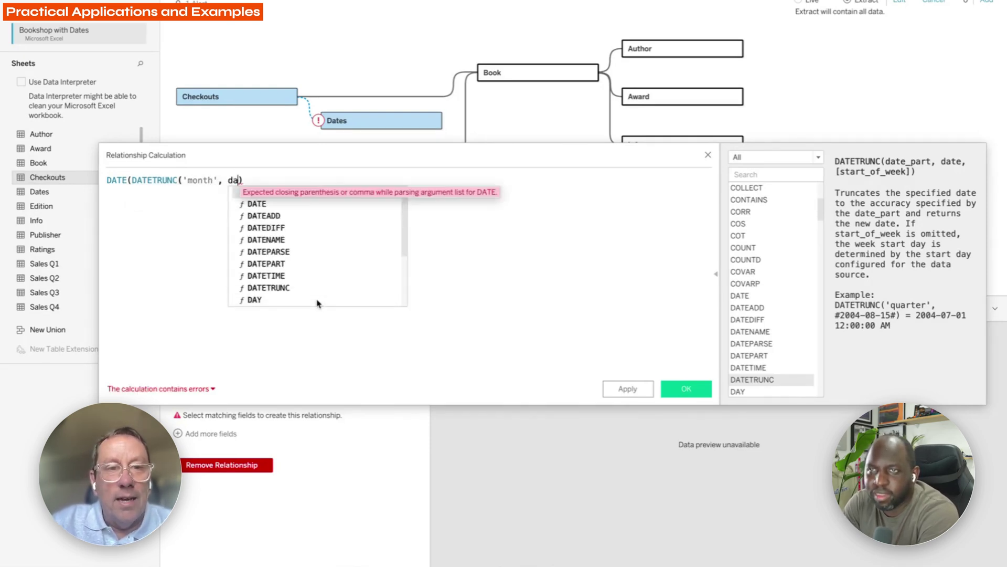
pyautogui.press('Return')
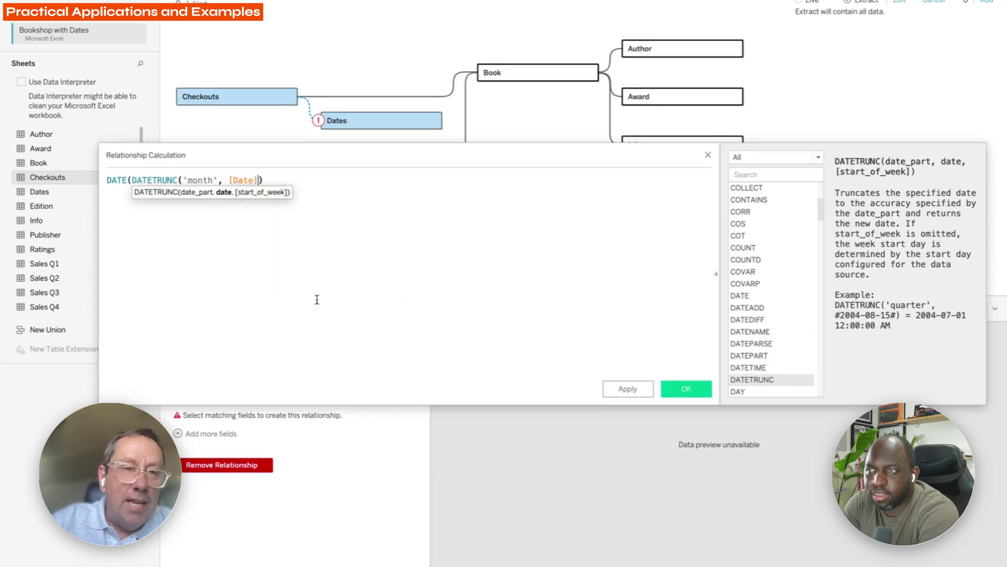
pyautogui.click(270, 177)
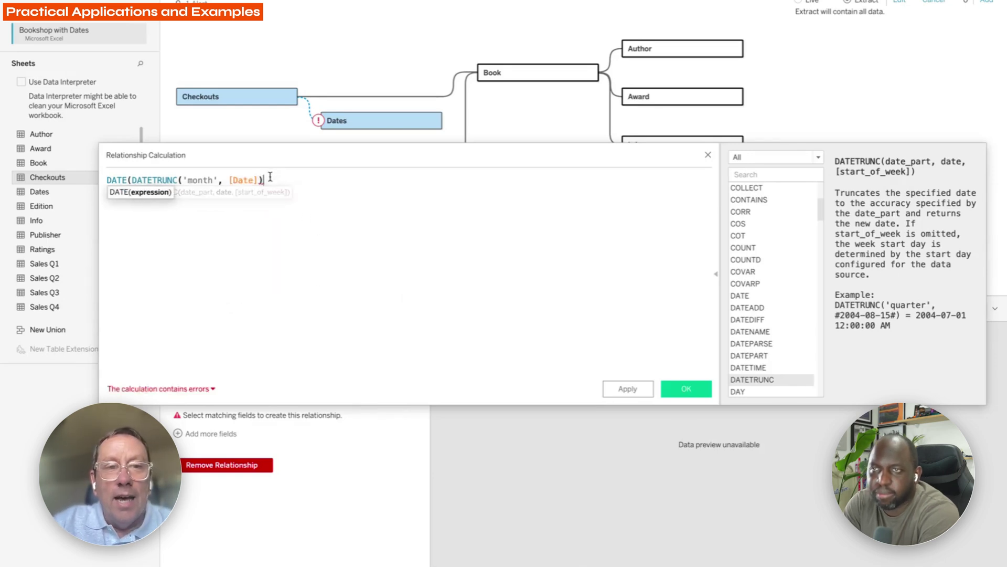
pyautogui.write(')')
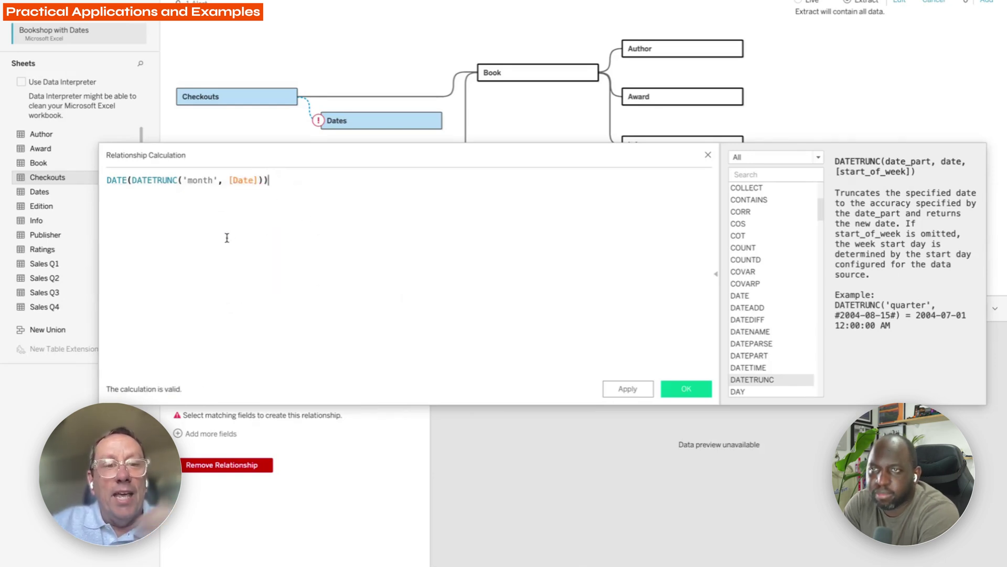
pyautogui.click(685, 389)
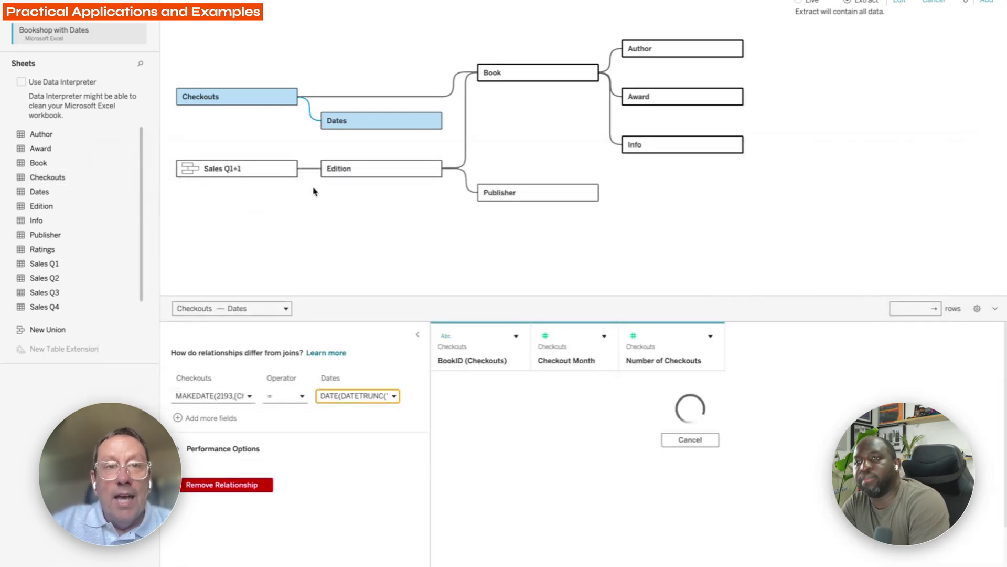
# Relate the base table Sales Q1+1 to Dates by matching Sale Date with Date.
pyautogui.moveTo(299, 169); pyautogui.dragTo(327, 129)
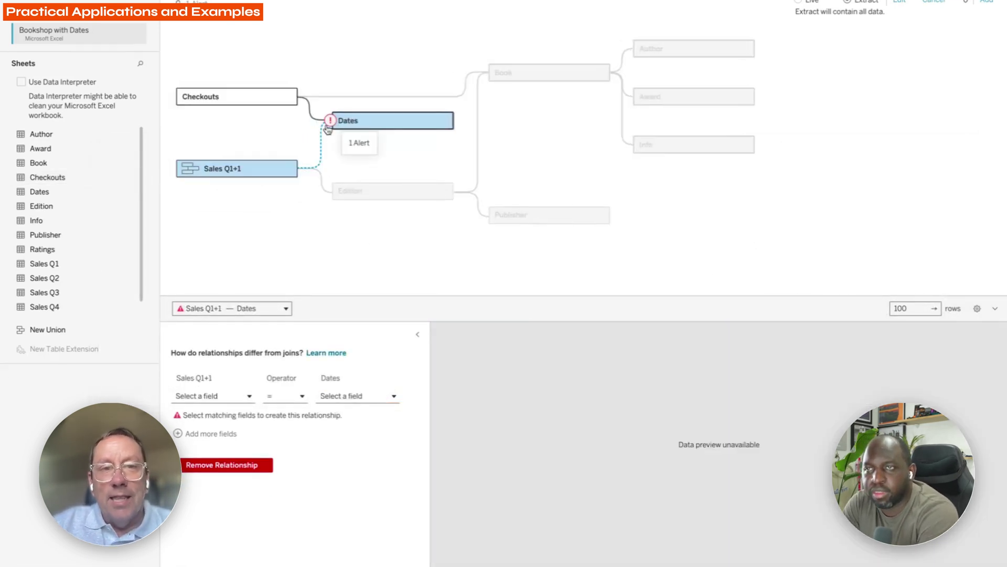
pyautogui.click(237, 401)
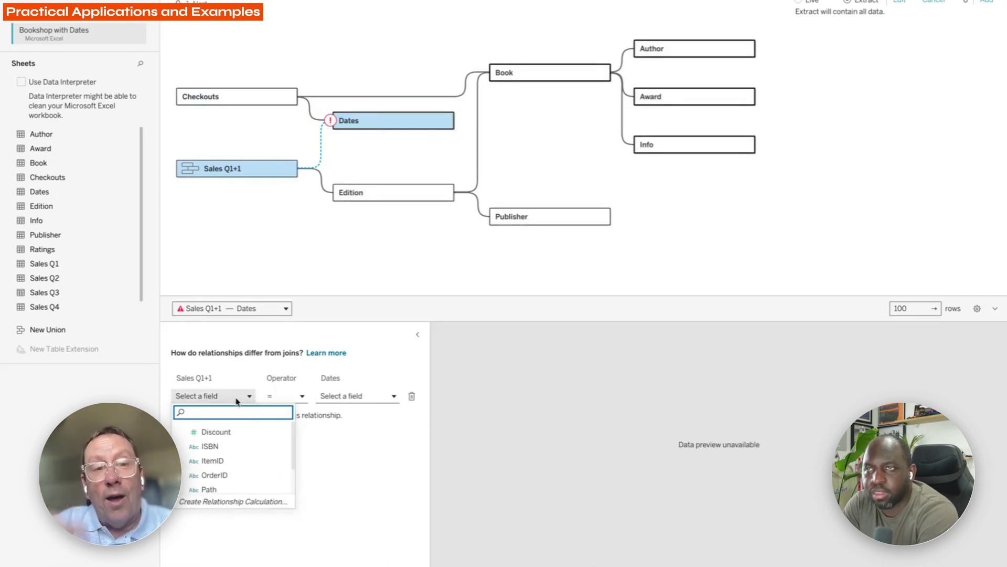
pyautogui.scroll(-1, 236, 466)
pyautogui.scroll(-1, 236, 466)
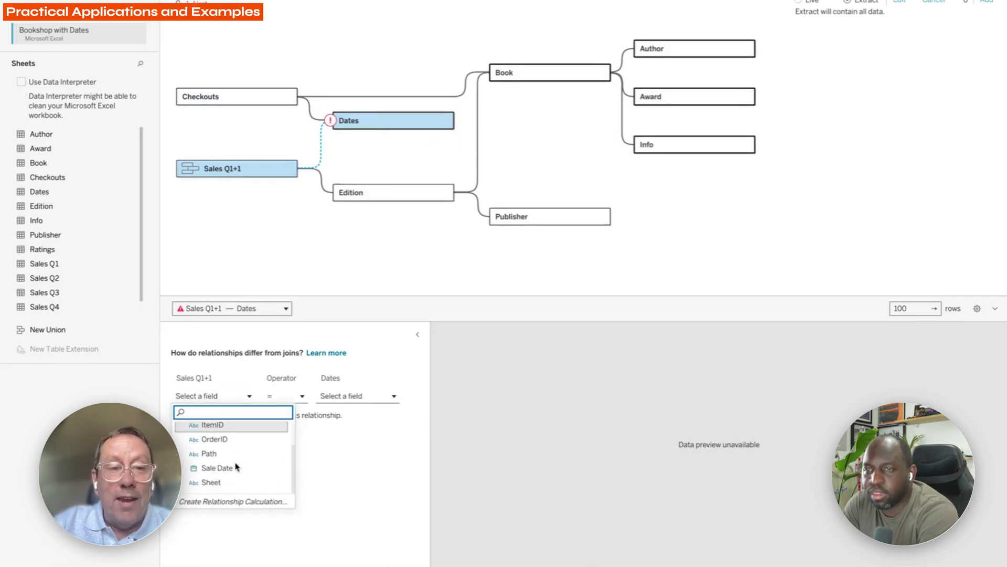
pyautogui.click(236, 467)
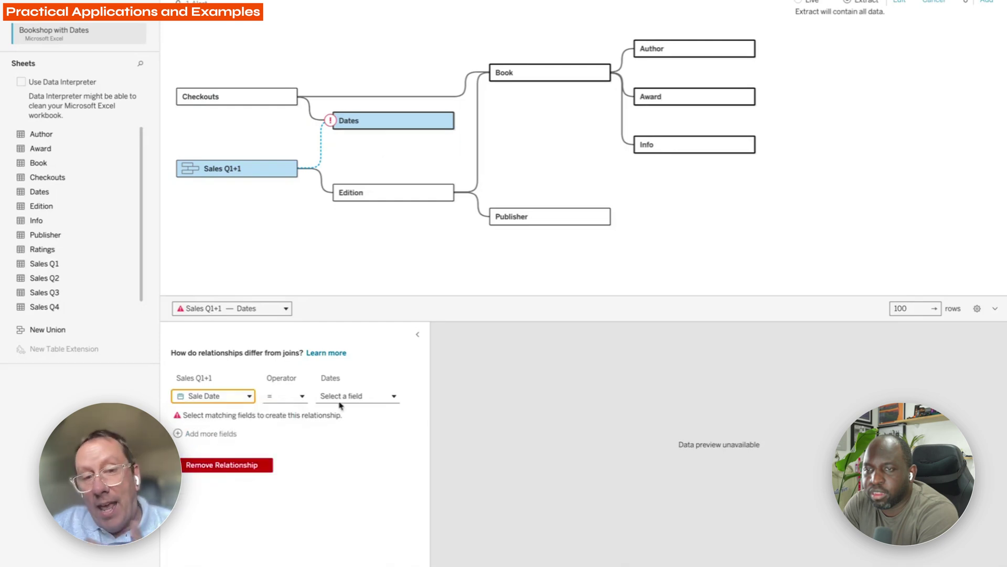
pyautogui.click(346, 396)
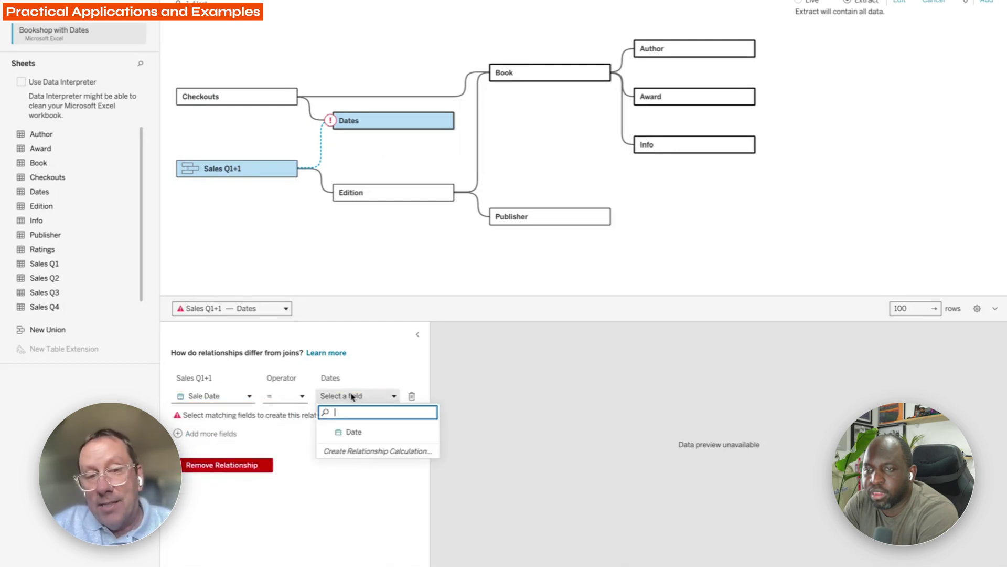
pyautogui.click(357, 430)
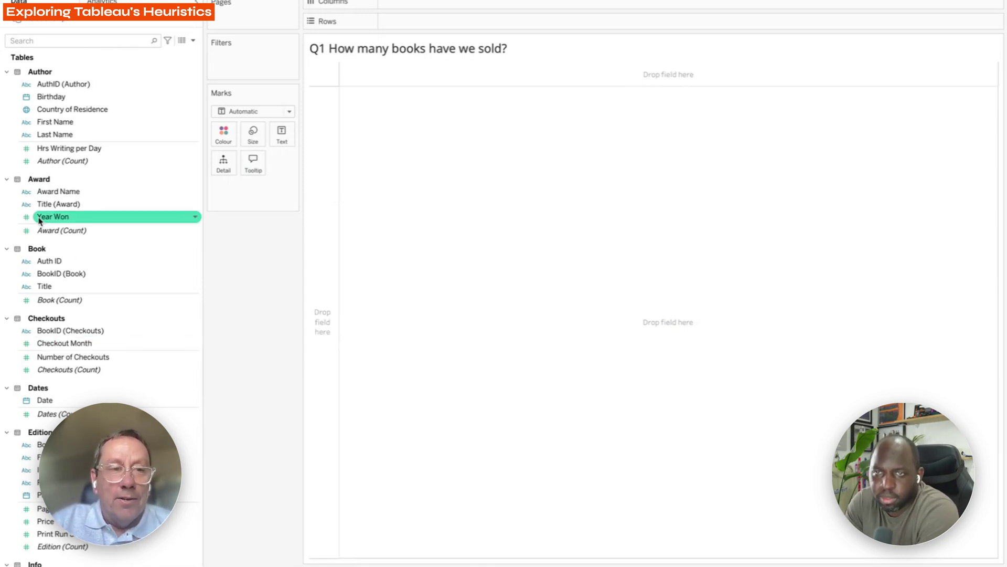
# List the titles from the Book table as rows in the worksheet "Q1 How many books have we sold?".
pyautogui.doubleClick(49, 286)
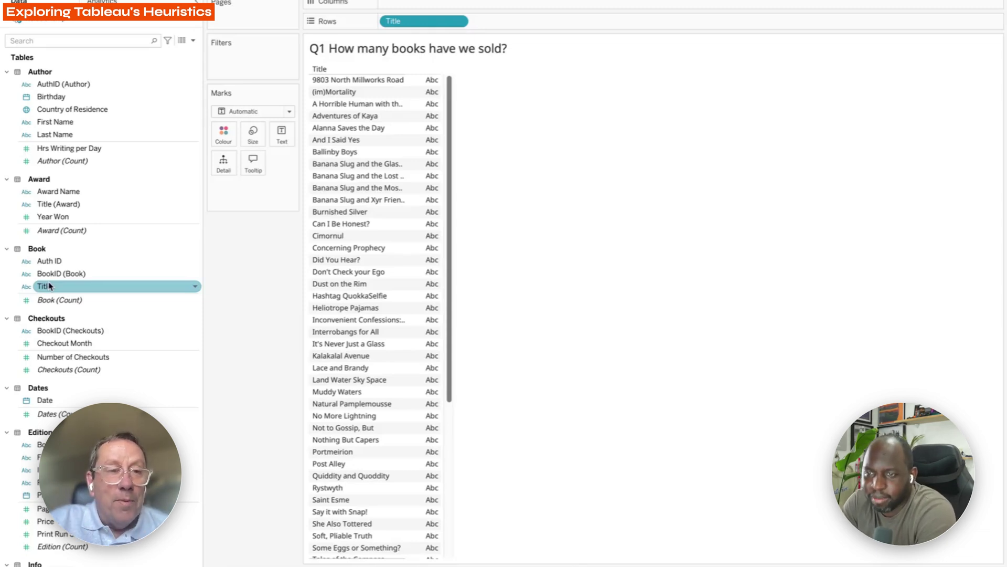
pyautogui.click(60, 261)
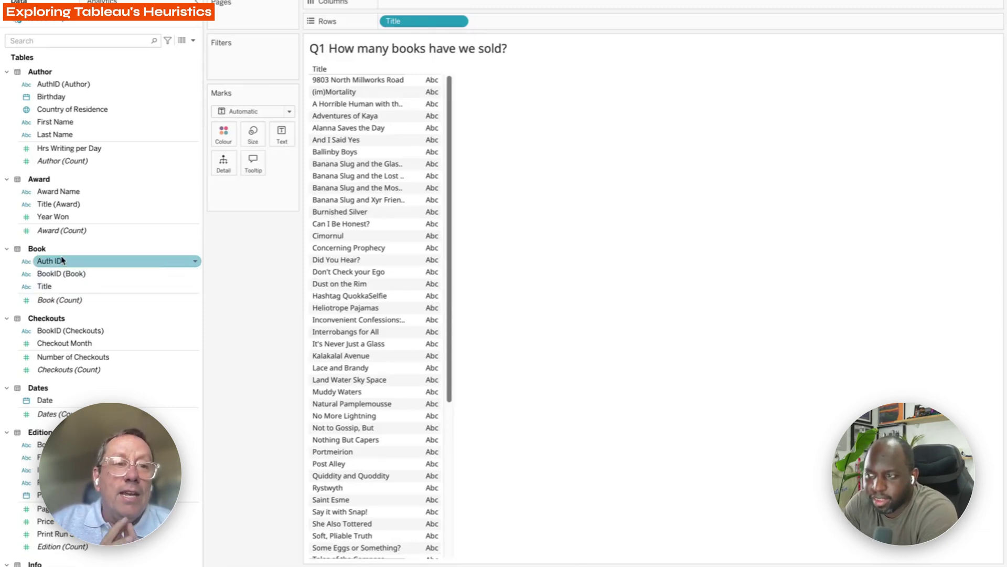
# Try BookID (Book) as a second row field and Book (Count) as the cell value, removing each from the worksheet again.
pyautogui.moveTo(61, 273); pyautogui.dragTo(522, 27)
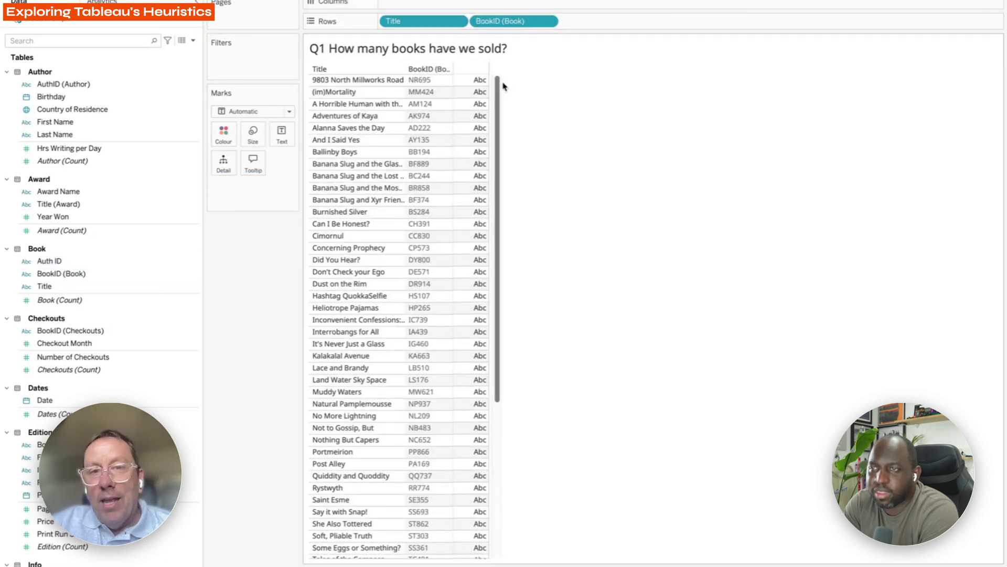
pyautogui.moveTo(523, 28); pyautogui.dragTo(86, 270)
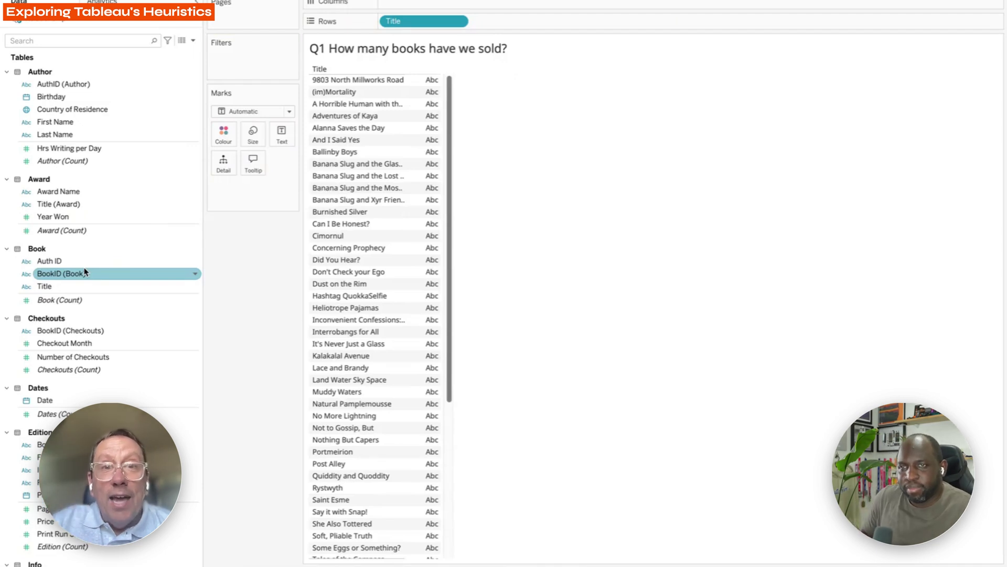
pyautogui.click(54, 300)
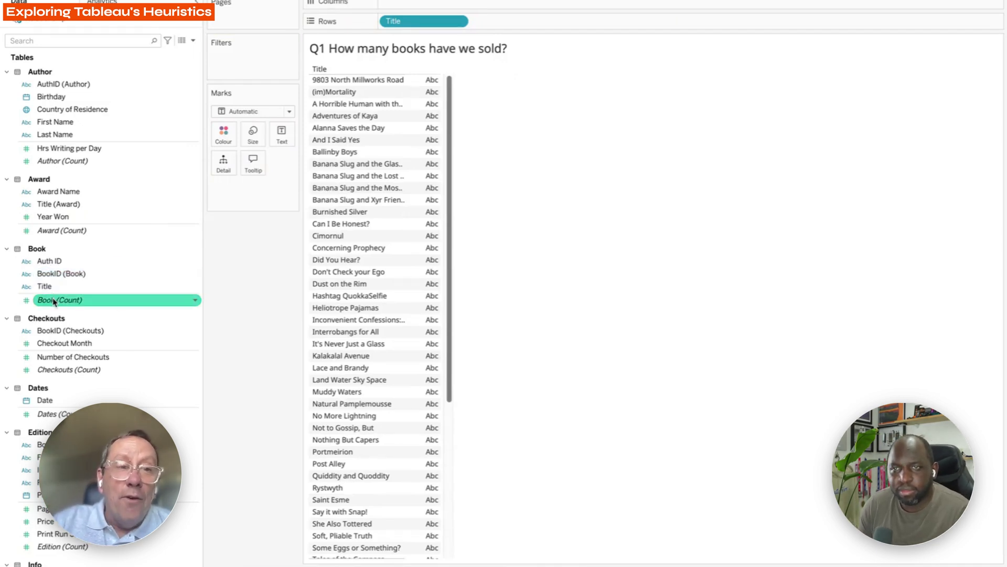
pyautogui.moveTo(54, 301)
pyautogui.moveTo(54, 300); pyautogui.dragTo(425, 288)
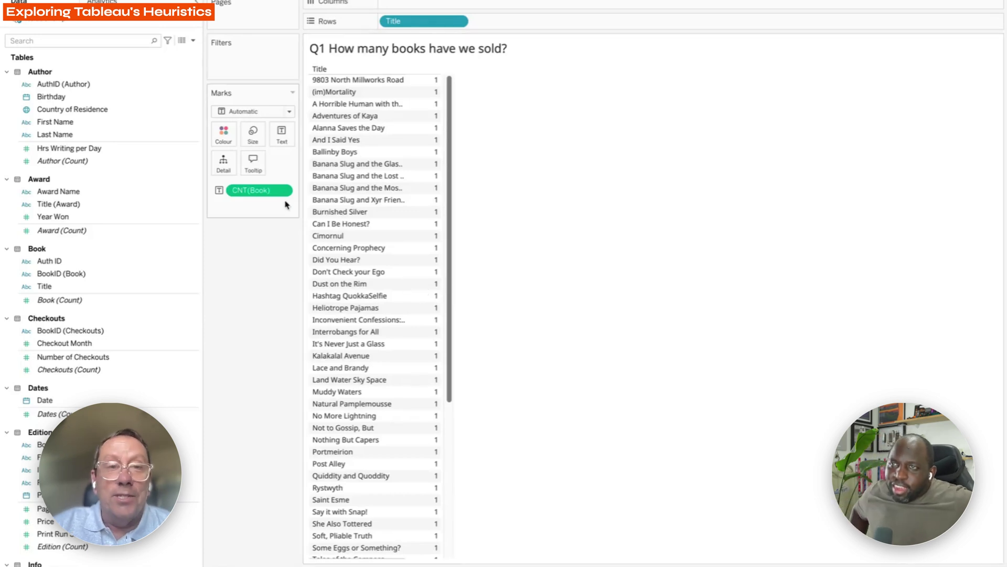
pyautogui.moveTo(266, 199); pyautogui.dragTo(101, 247)
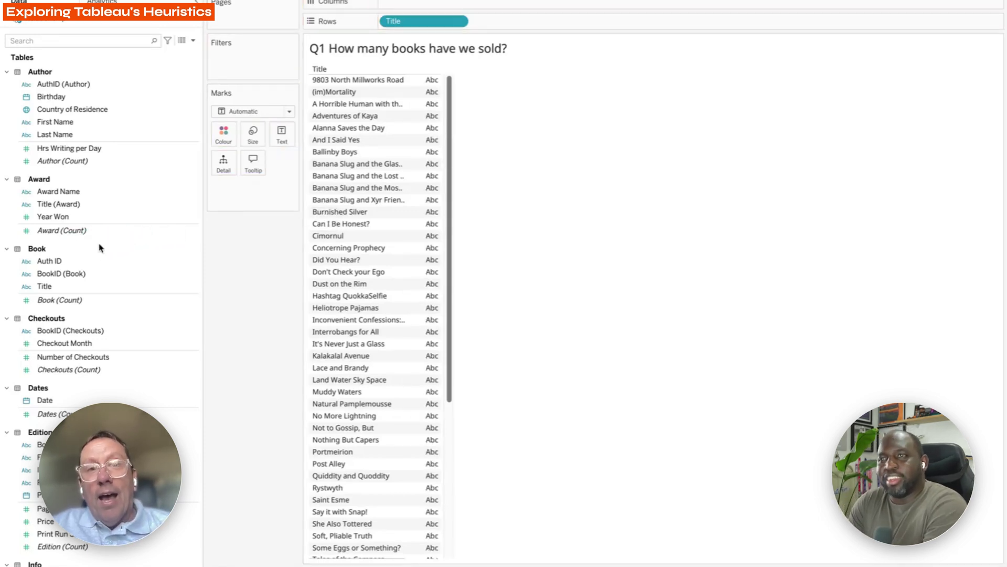
# Show the Sales Q1+1 count for each title and sort the titles by it, first descending and finally ascending.
pyautogui.scroll(-10, 99, 290)
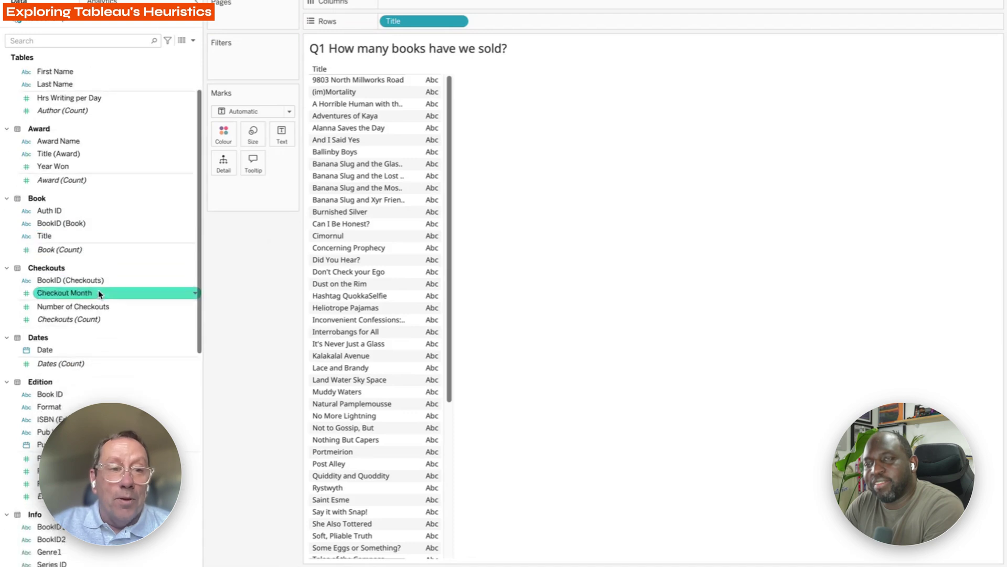
pyautogui.scroll(-1, 98, 294)
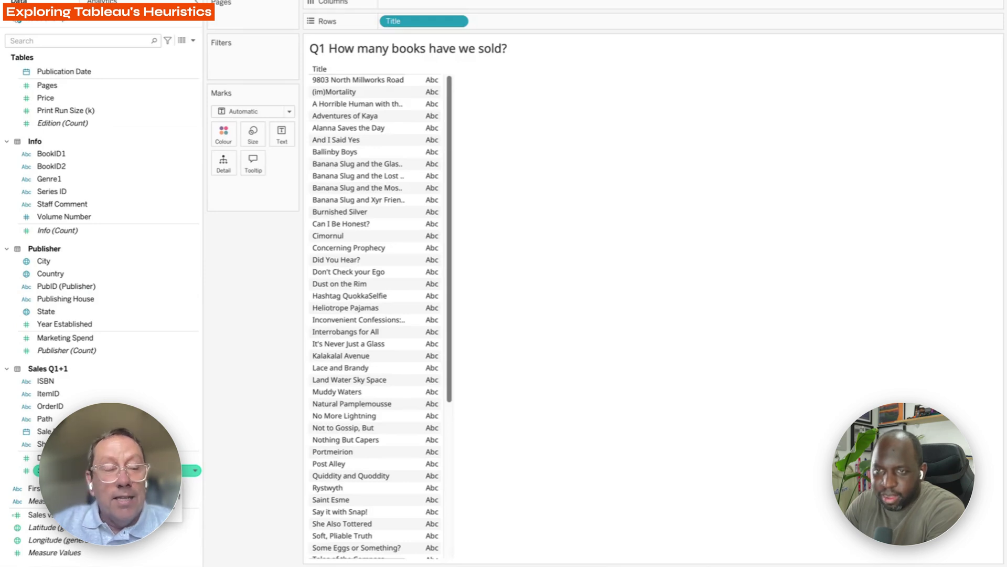
pyautogui.moveTo(105, 470); pyautogui.dragTo(428, 332)
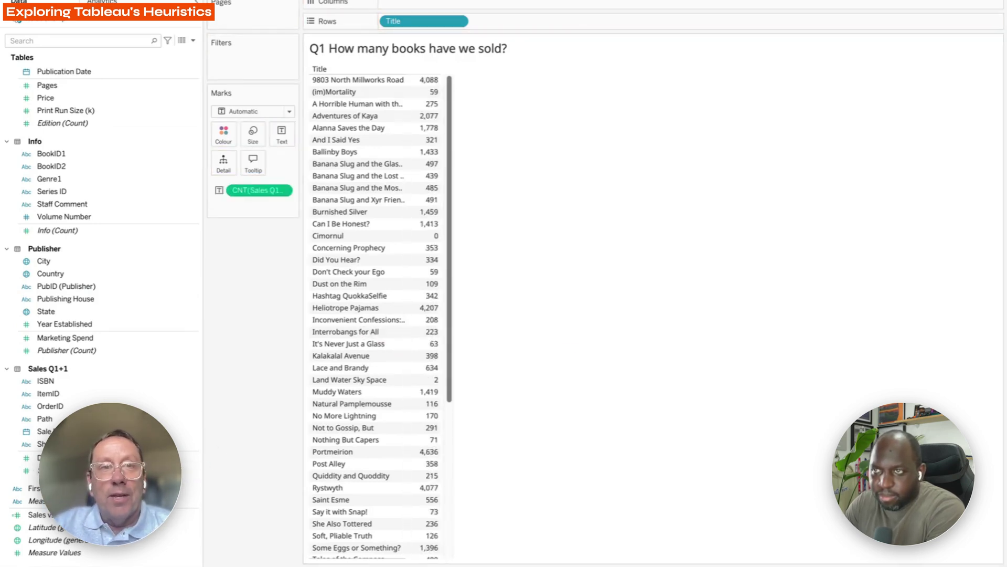
pyautogui.click(432, 331)
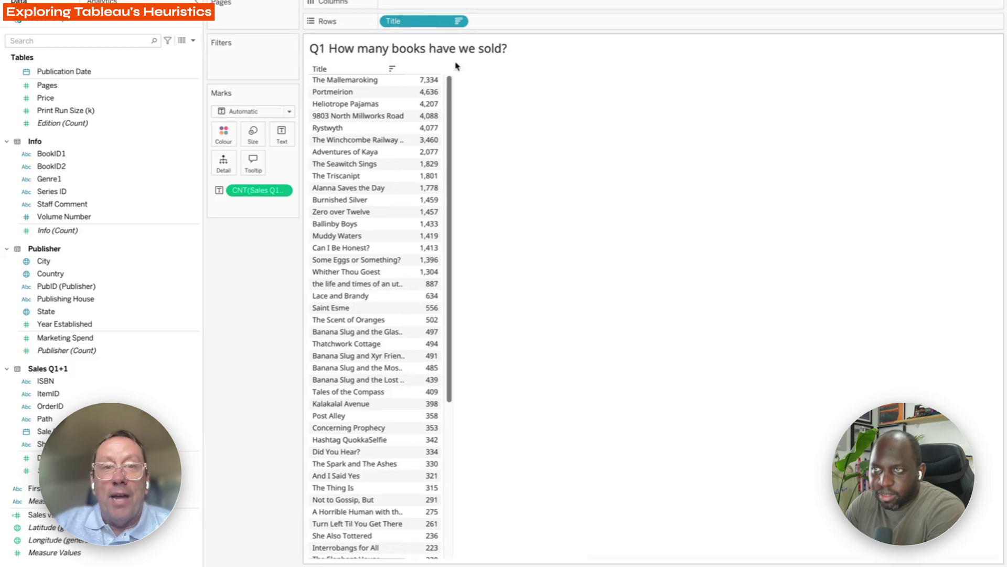
pyautogui.click(392, 69)
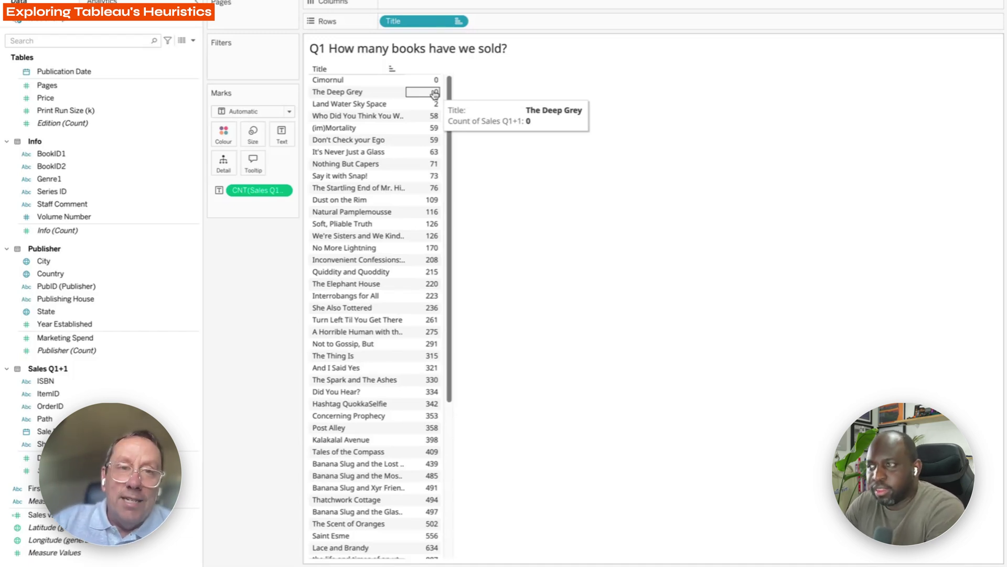
pyautogui.moveTo(436, 87)
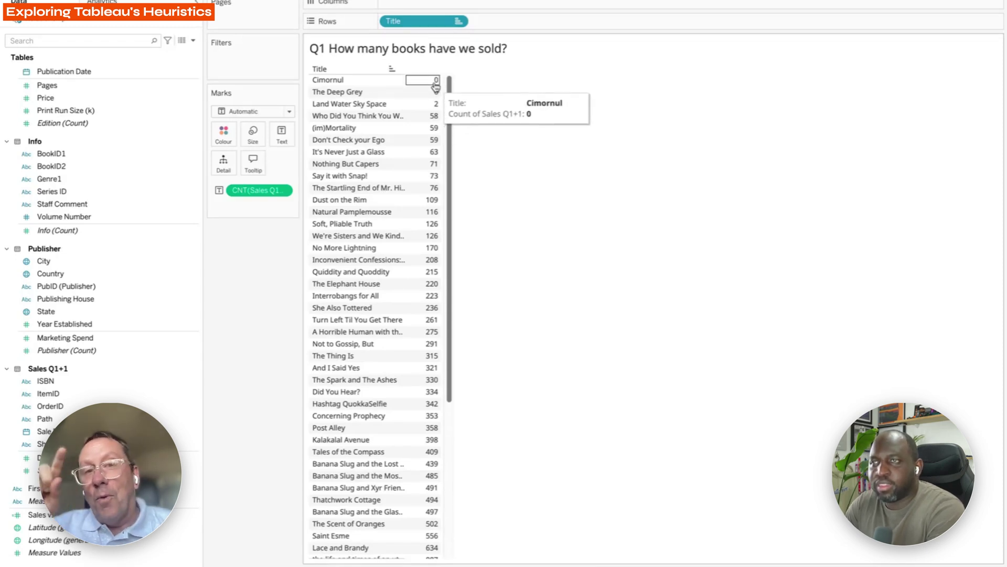
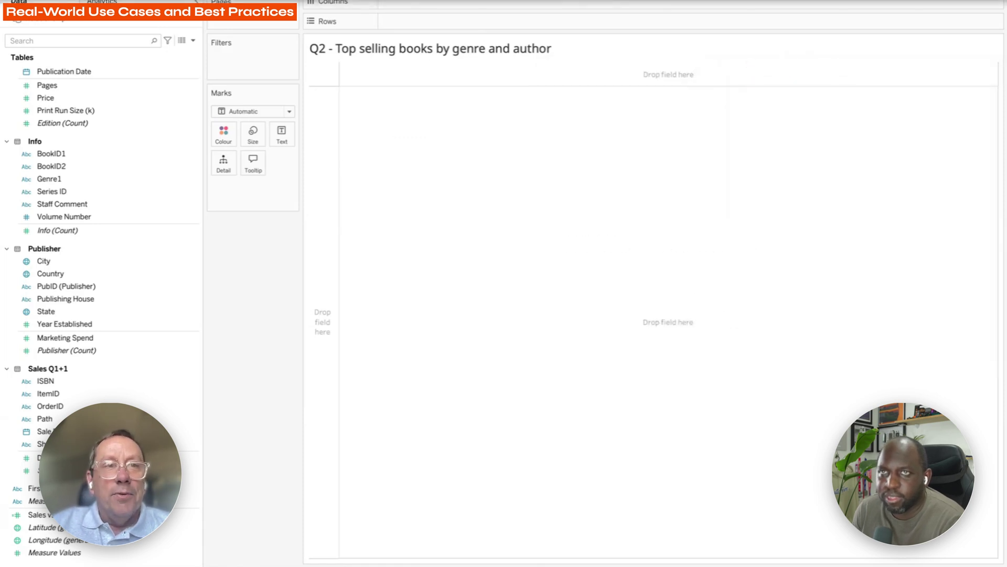
# Open the data model view for the worksheet "Q2 - Top selling books by genre and author", widen it and move it clear of the table area.
pyautogui.click(170, 204)
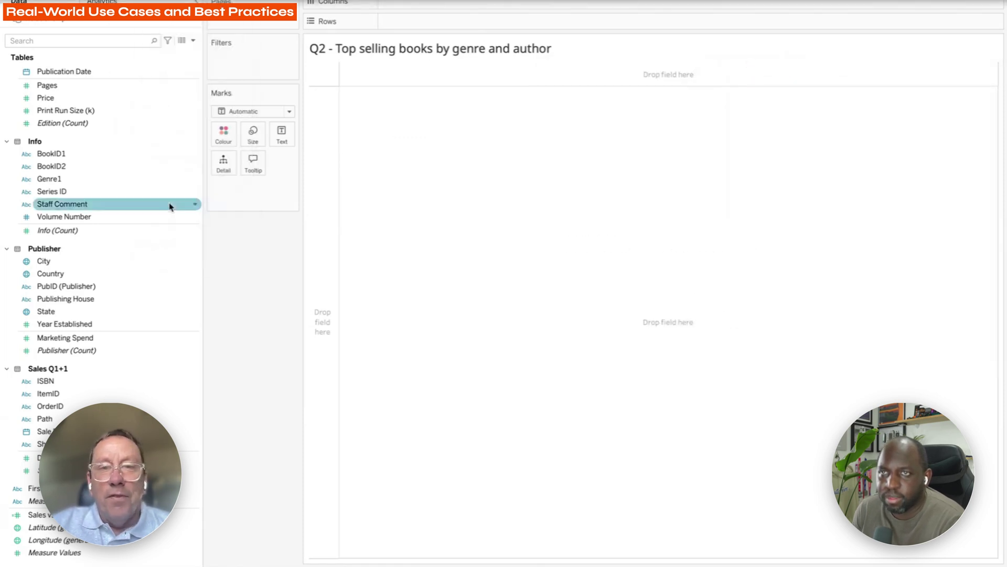
pyautogui.moveTo(532, 109); pyautogui.dragTo(454, 125)
pyautogui.moveTo(662, 491); pyautogui.dragTo(934, 493)
pyautogui.moveTo(482, 117); pyautogui.dragTo(496, 178)
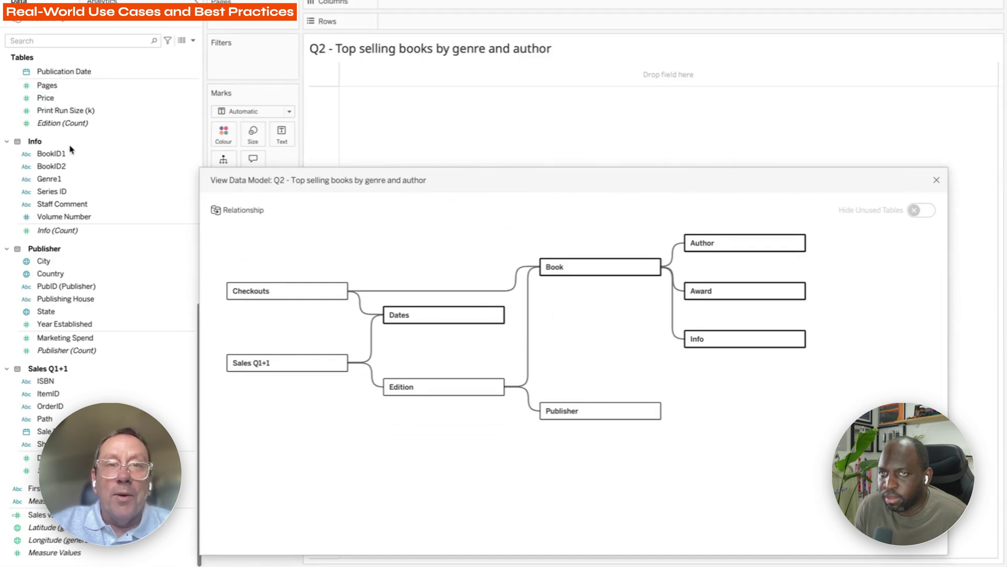
# List the book titles as rows grouped by Genre1, and hide the unused tables in the data model view.
pyautogui.scroll(5, 71, 148)
pyautogui.scroll(9, 70, 148)
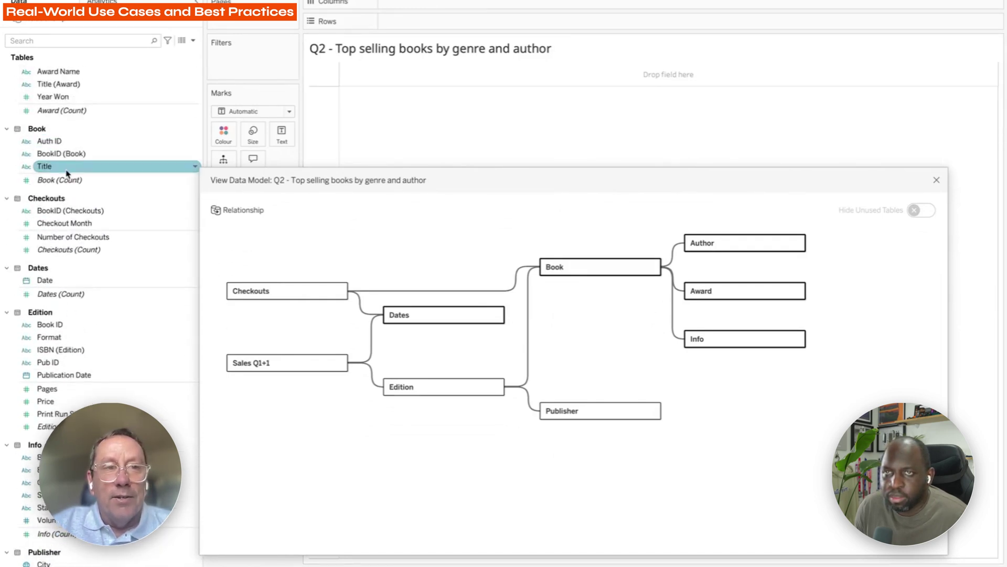
pyautogui.doubleClick(67, 168)
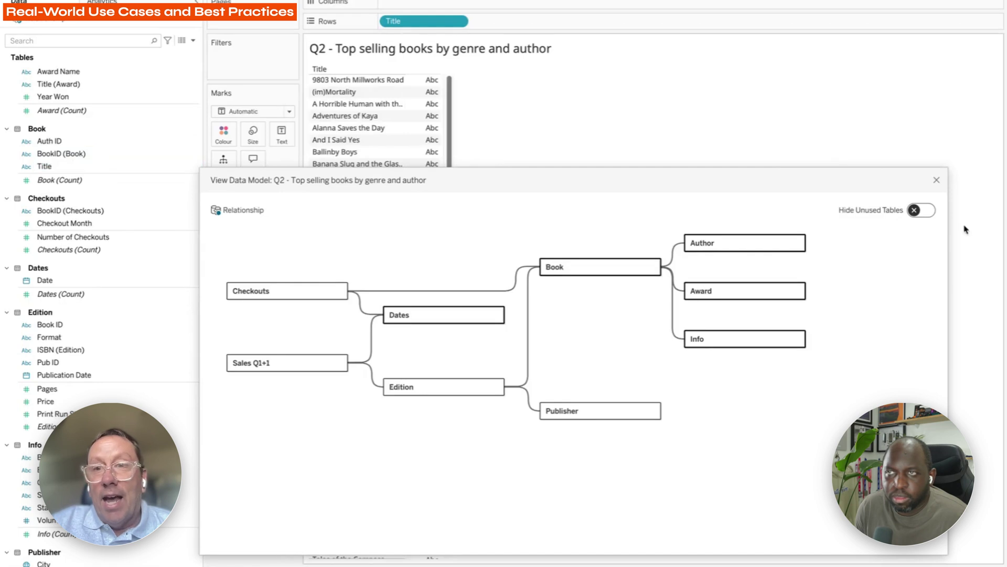
pyautogui.click(924, 211)
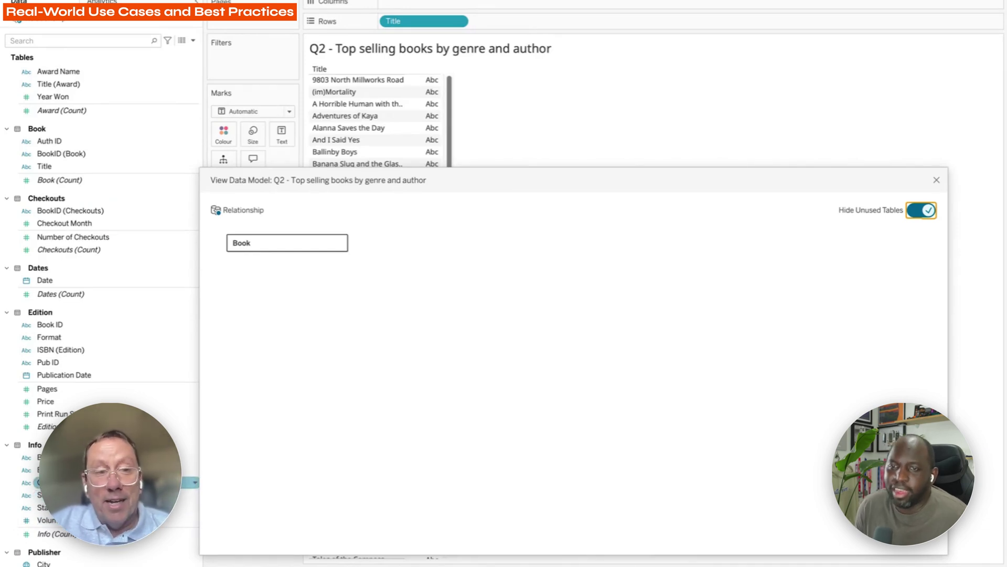
pyautogui.moveTo(105, 482); pyautogui.dragTo(383, 23)
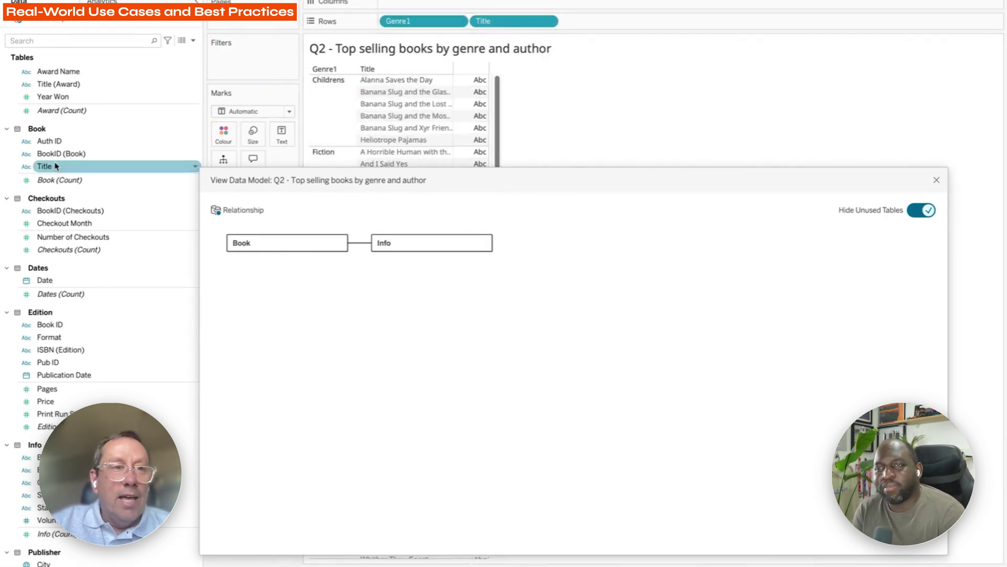
# Create a combined field from the author's First Name and Last Name and add it to the rows after Title.
pyautogui.scroll(5, 51, 162)
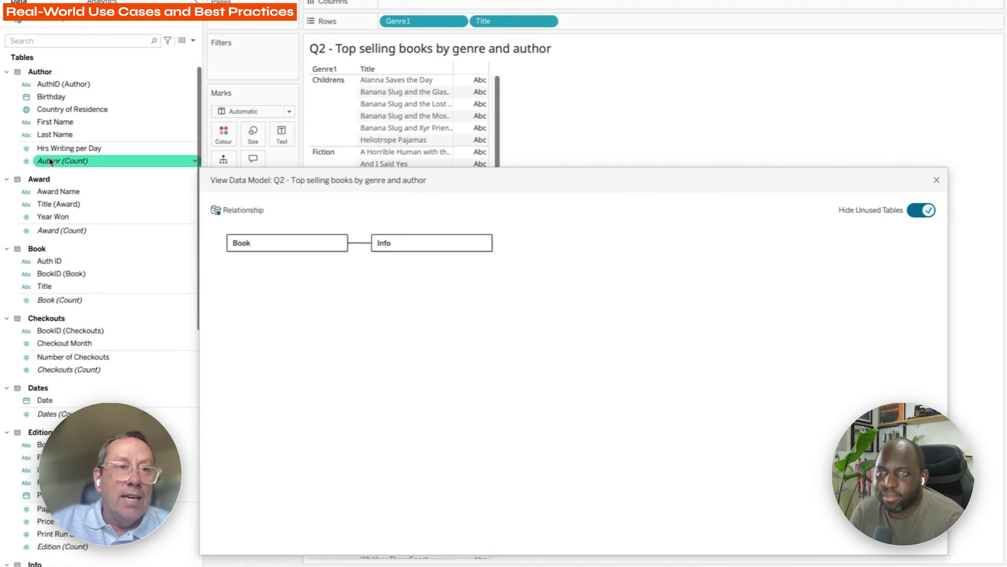
pyautogui.click(78, 122)
pyautogui.keyDown('ctrl'); pyautogui.click(88, 134); pyautogui.keyUp('ctrl')
pyautogui.rightClick(195, 135)
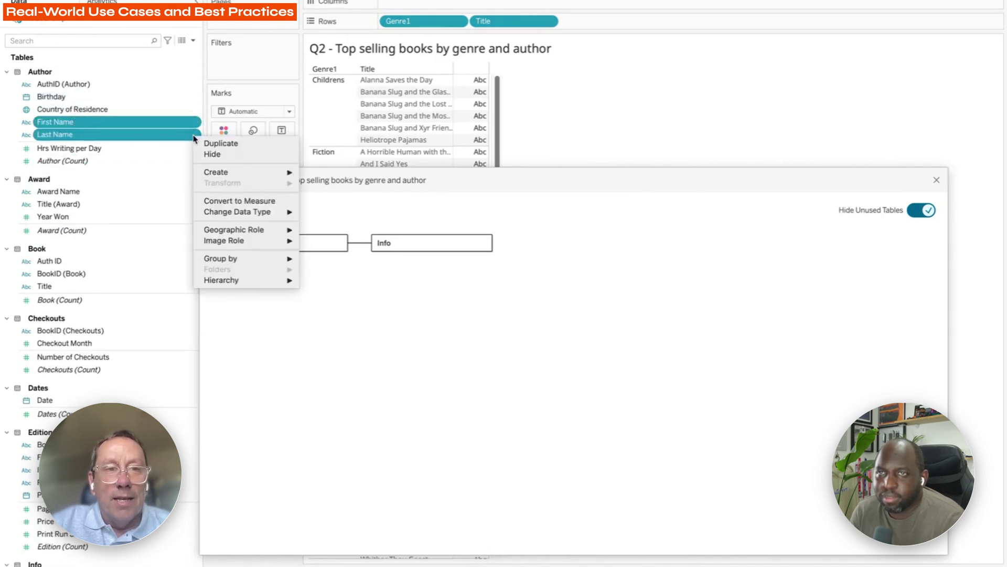
pyautogui.moveTo(264, 243)
pyautogui.moveTo(272, 174)
pyautogui.click(339, 183)
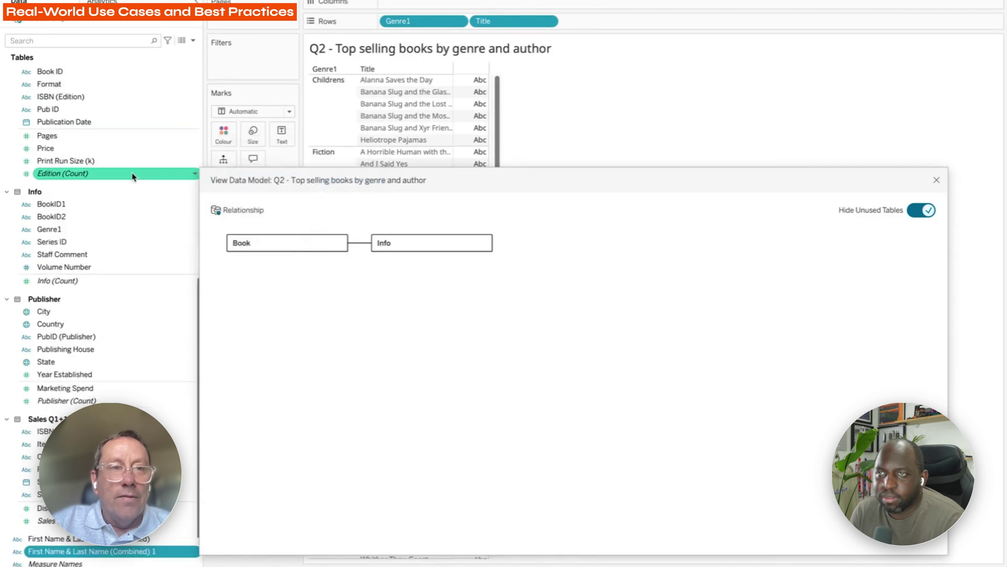
pyautogui.doubleClick(110, 552)
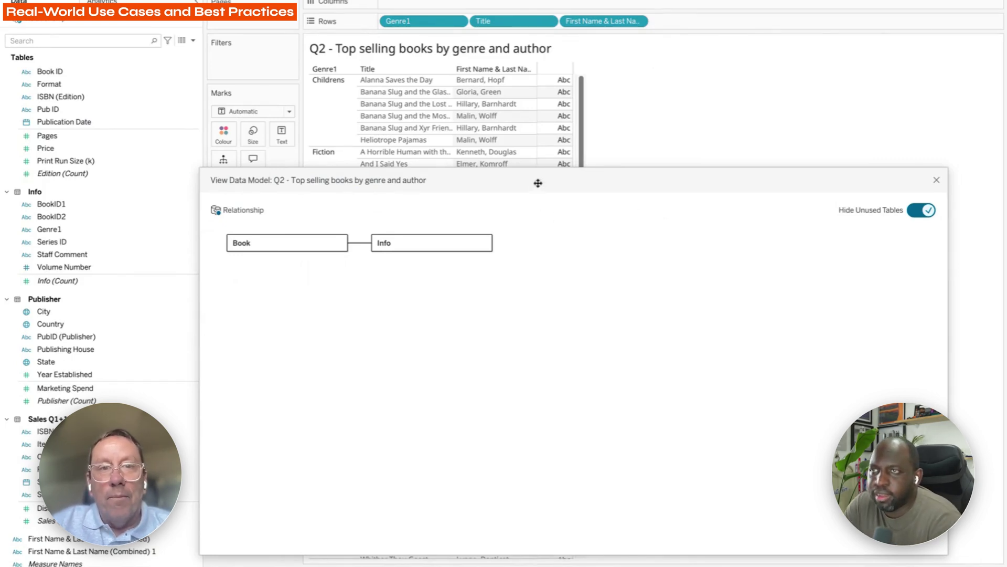
# Replace the combined name field in the rows with Last Name from the Author table.
pyautogui.scroll(3, 77, 120)
pyautogui.scroll(5, 78, 122)
pyautogui.moveTo(93, 136); pyautogui.dragTo(769, 20)
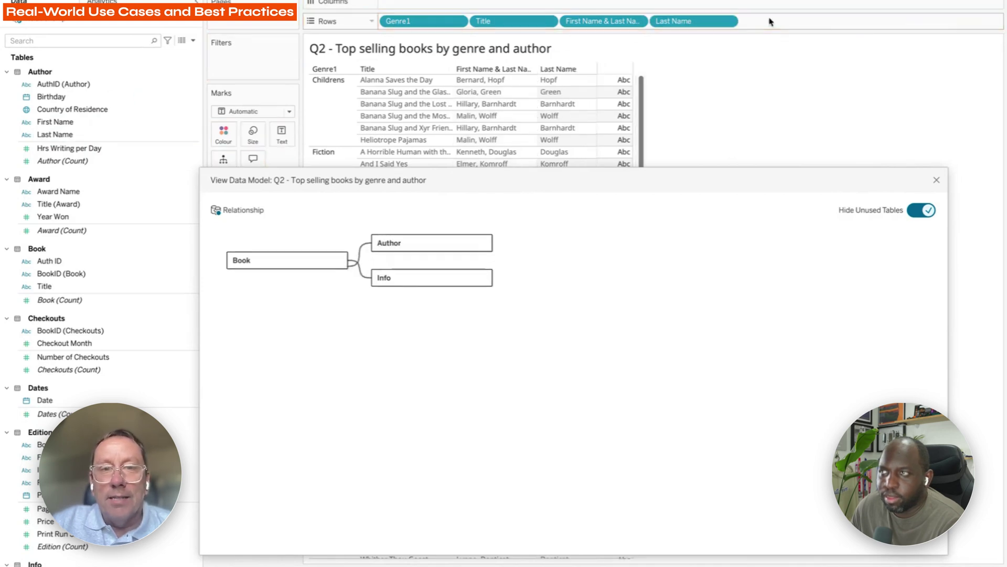
pyautogui.moveTo(617, 24); pyautogui.dragTo(105, 363)
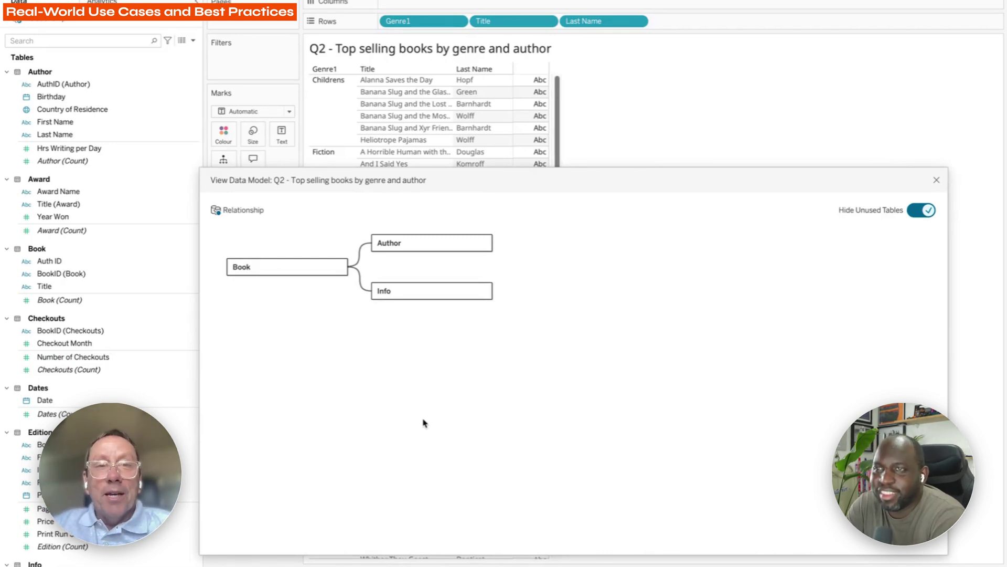
# Reposition and narrow the data model window so it no longer covers the table of genres, titles and last names.
pyautogui.moveTo(532, 178); pyautogui.dragTo(539, 226)
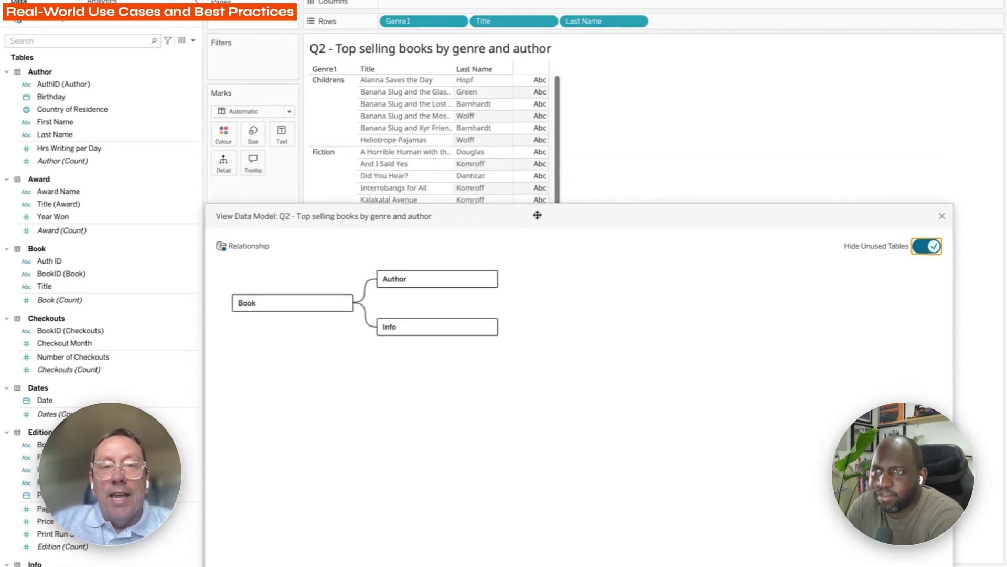
pyautogui.moveTo(509, 208); pyautogui.dragTo(528, 139)
pyautogui.click(163, 357)
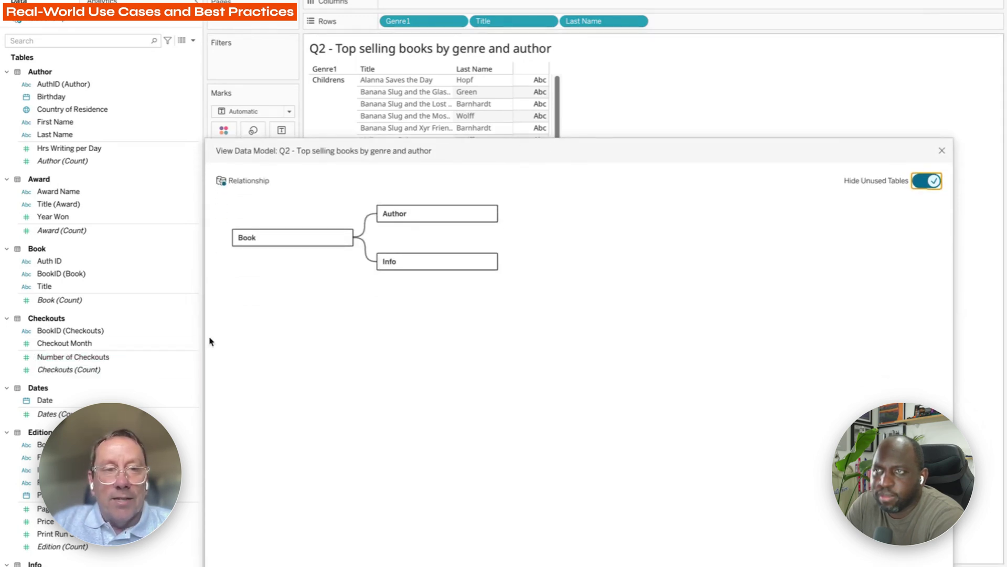
pyautogui.moveTo(204, 337); pyautogui.dragTo(677, 337)
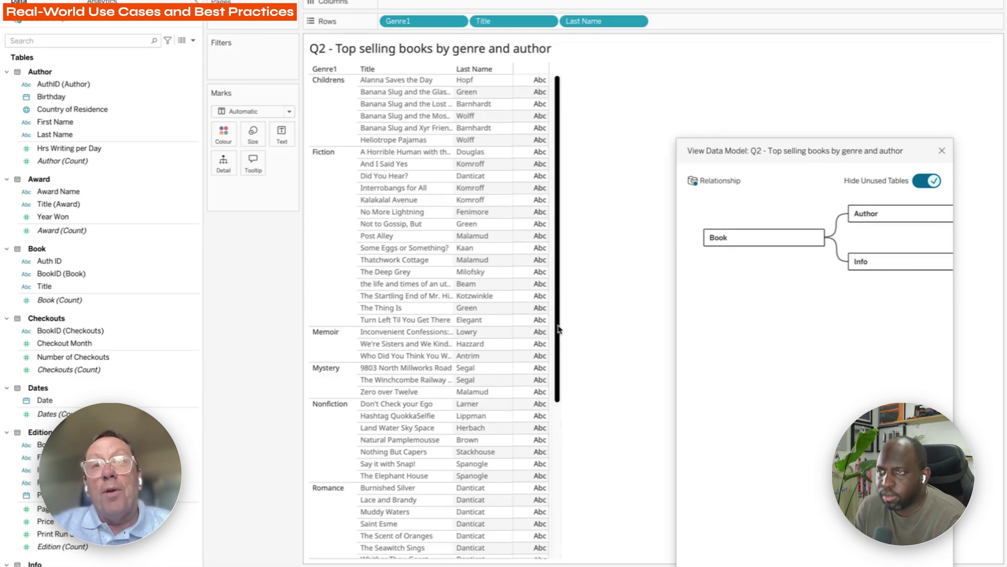
# Show the Sales Q1+1 count for each genre, title and last name, and briefly widen the data model window to examine the tables used.
pyautogui.click(51, 369)
pyautogui.scroll(-10, 105, 341)
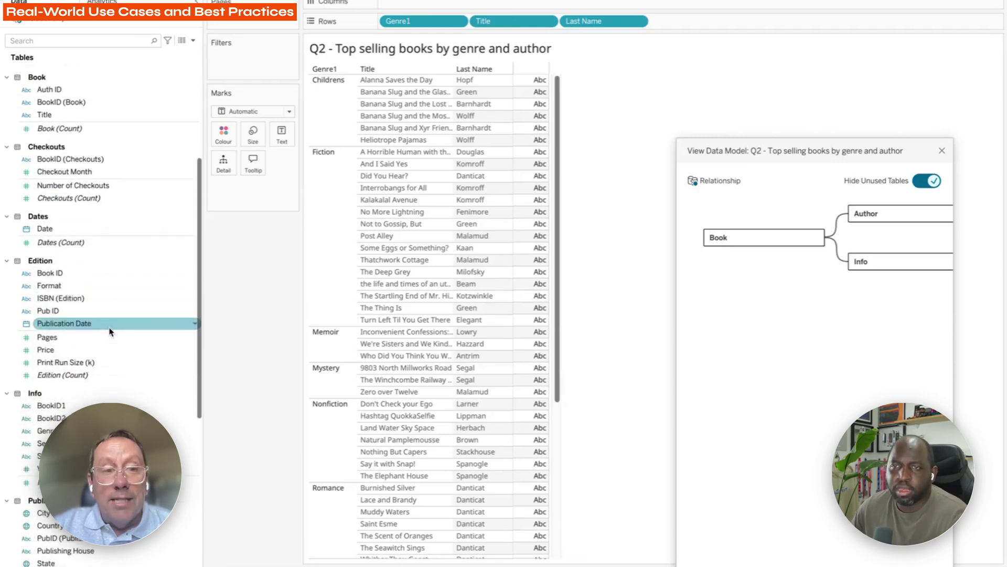
pyautogui.click(110, 331)
pyautogui.scroll(-7, 110, 331)
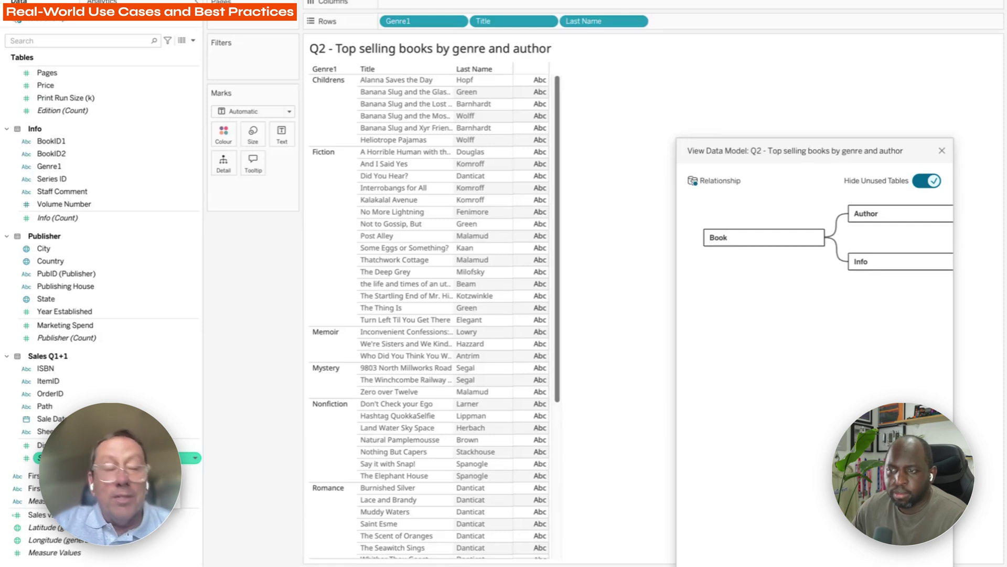
pyautogui.click(88, 381)
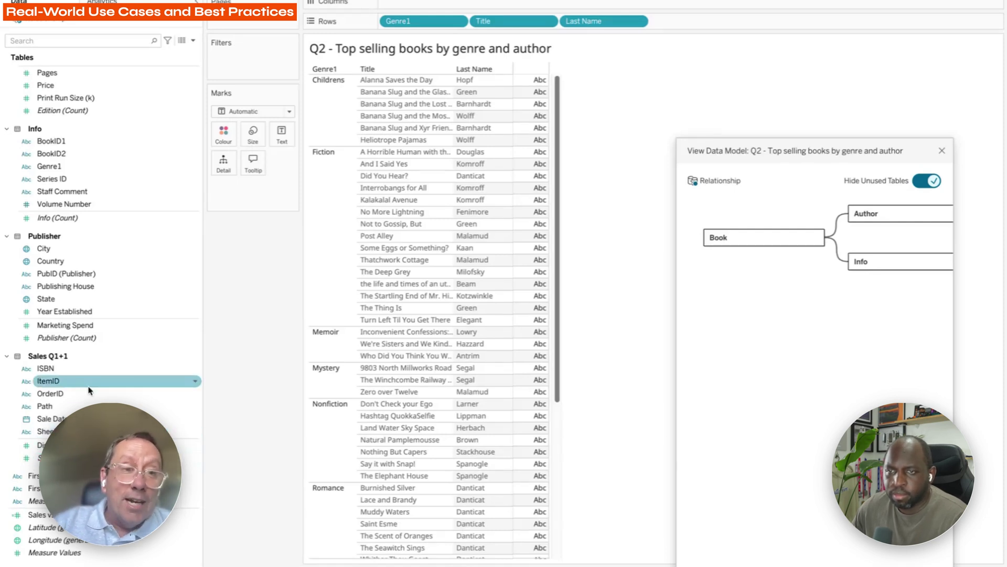
pyautogui.click(90, 393)
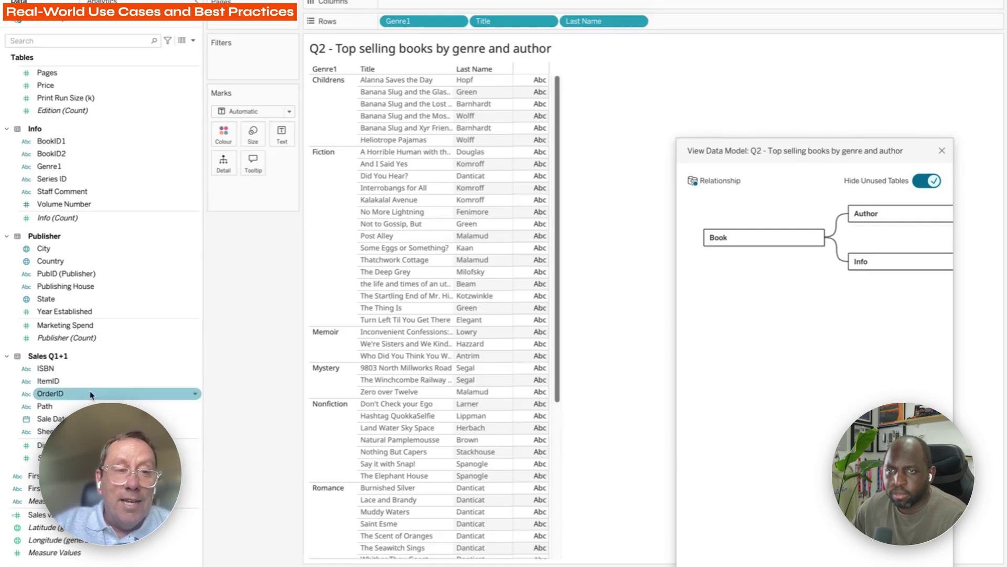
pyautogui.click(89, 457)
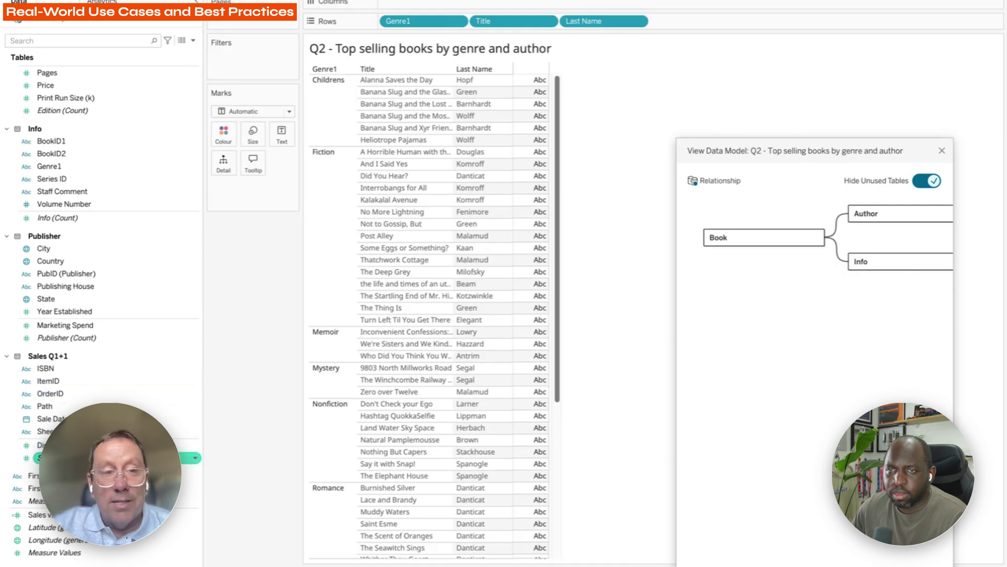
pyautogui.moveTo(89, 457); pyautogui.dragTo(523, 114)
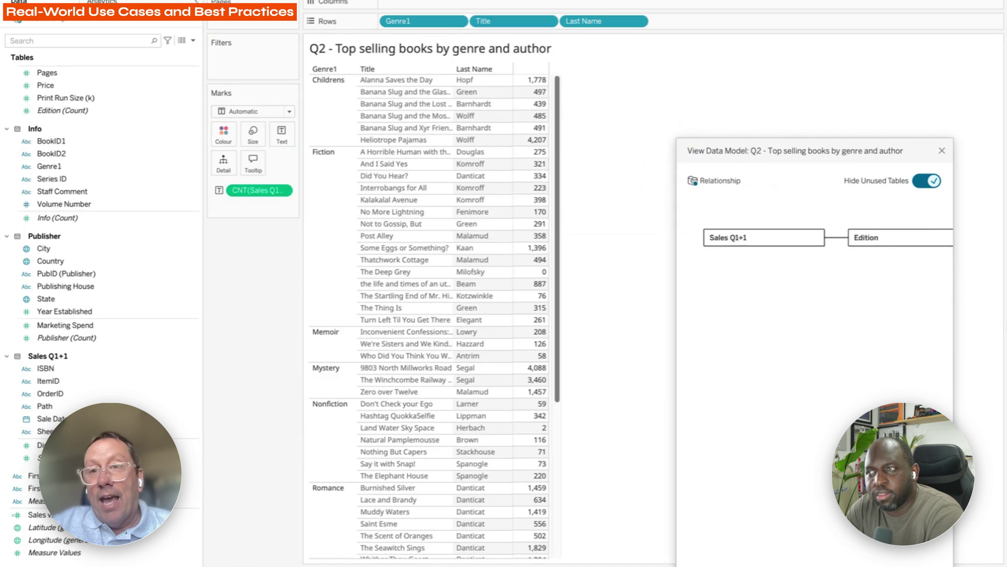
pyautogui.moveTo(675, 286); pyautogui.dragTo(388, 295)
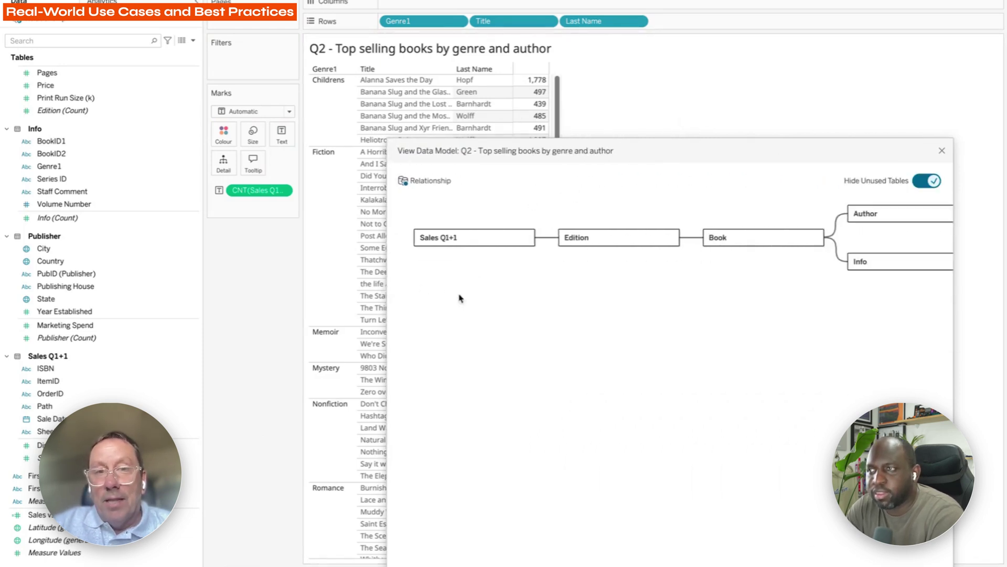
pyautogui.moveTo(388, 316); pyautogui.dragTo(660, 314)
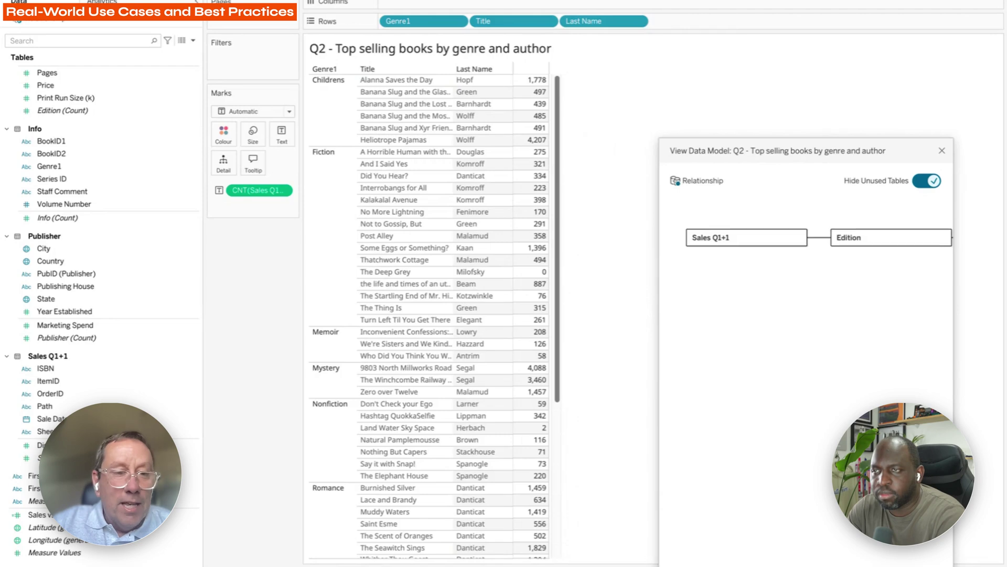
# Compare with the Q1 sheet and sort the titles within each genre by Sales Q1+1 count in descending order.
pyautogui.hotkey('ctrl', 'pageup')
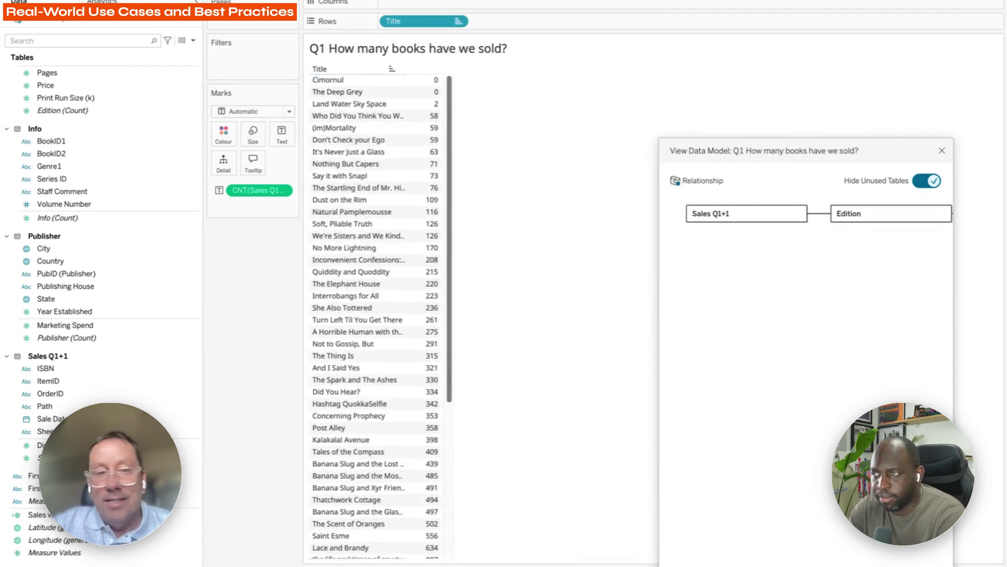
pyautogui.hotkey('ctrl', 'pagedown')
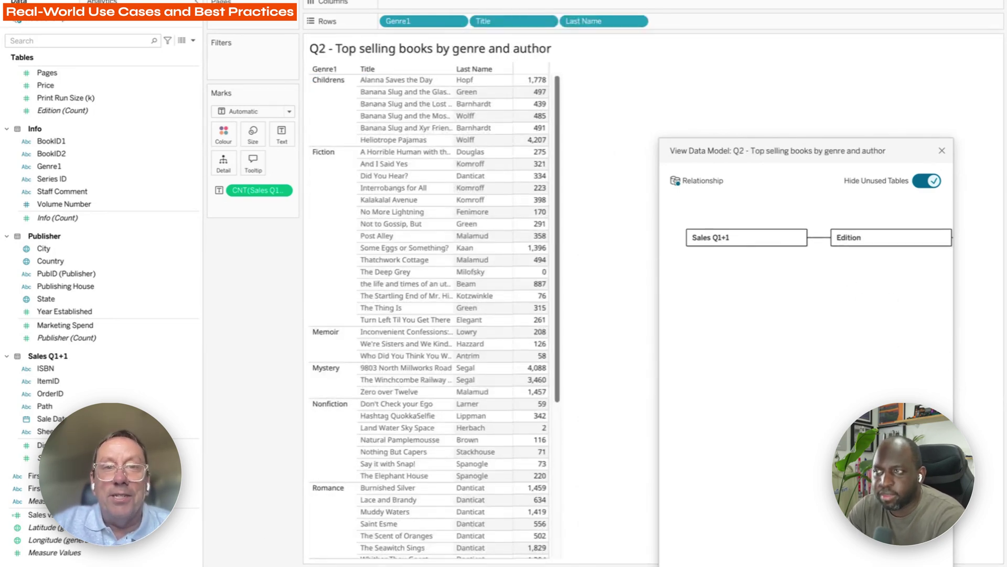
pyautogui.moveTo(546, 273)
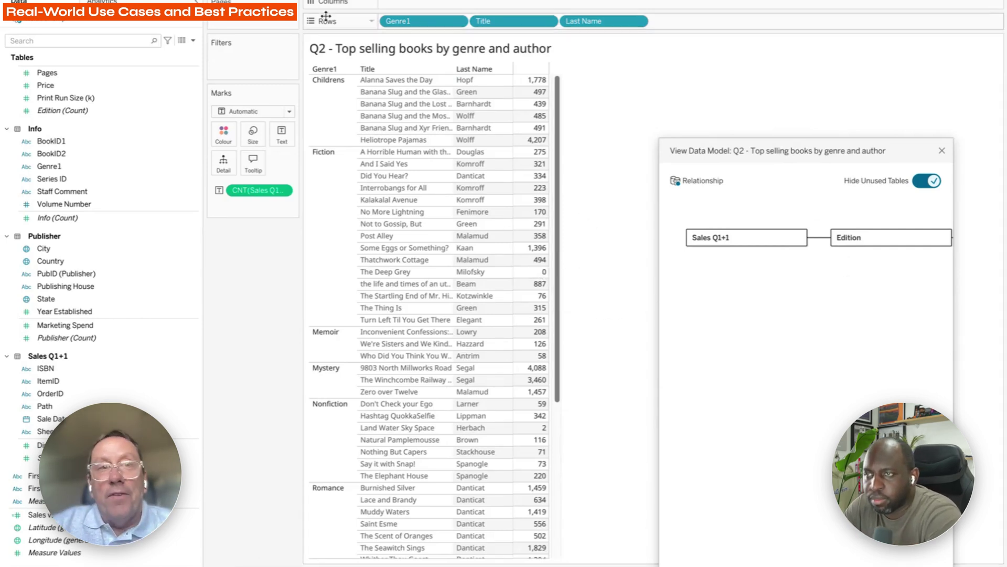
pyautogui.moveTo(531, 321)
pyautogui.moveTo(566, 367); pyautogui.dragTo(557, 315)
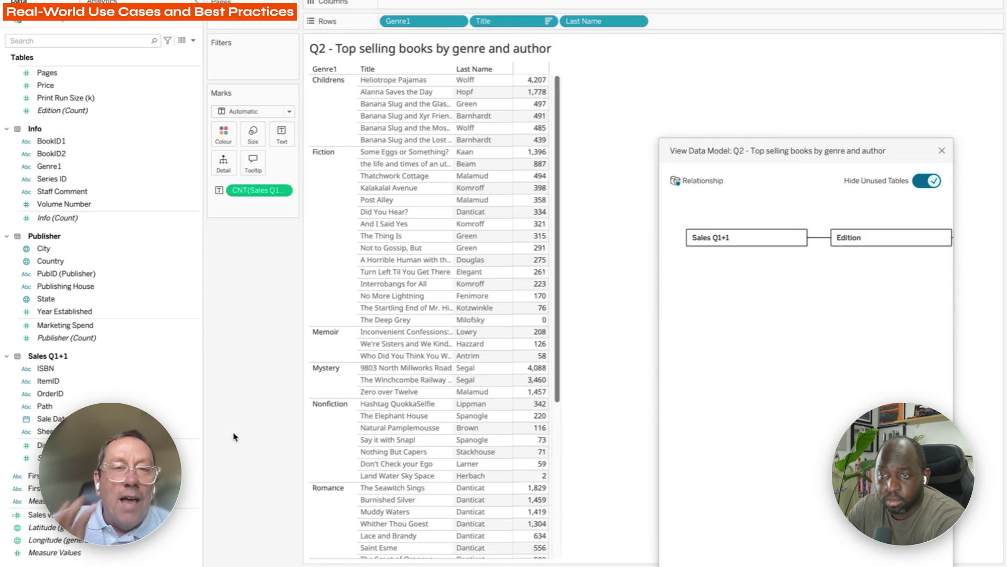
# Add the Author table's record count to the view's detail so authors without books are included.
pyautogui.scroll(10, 31, 157)
pyautogui.scroll(4, 26, 158)
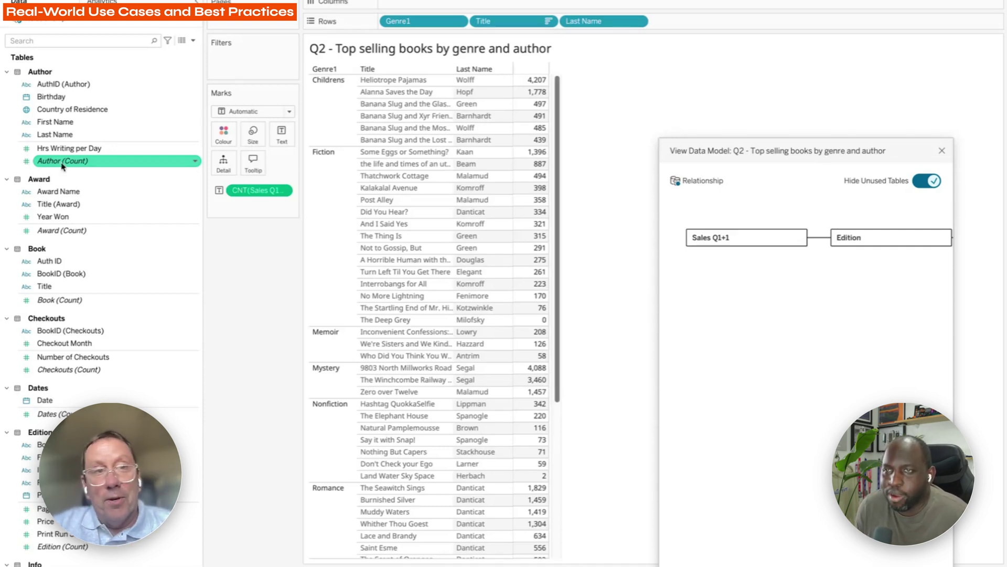
pyautogui.moveTo(65, 165)
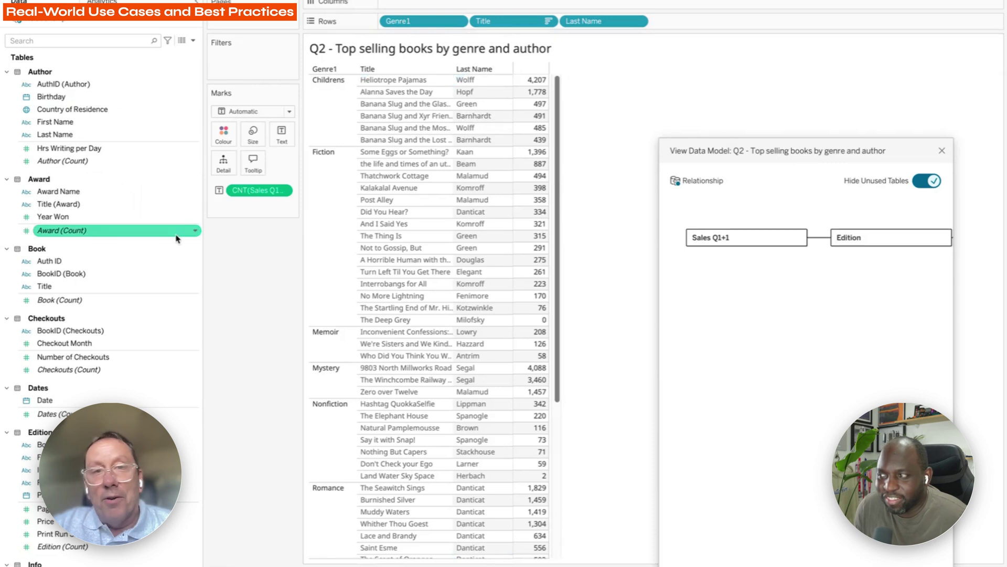
pyautogui.moveTo(176, 238)
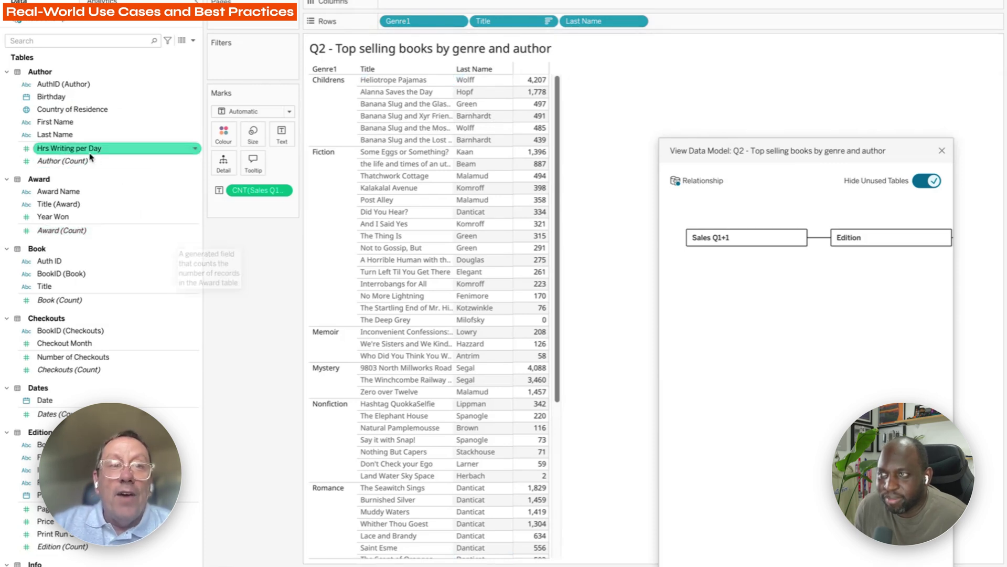
pyautogui.moveTo(134, 161); pyautogui.dragTo(218, 158)
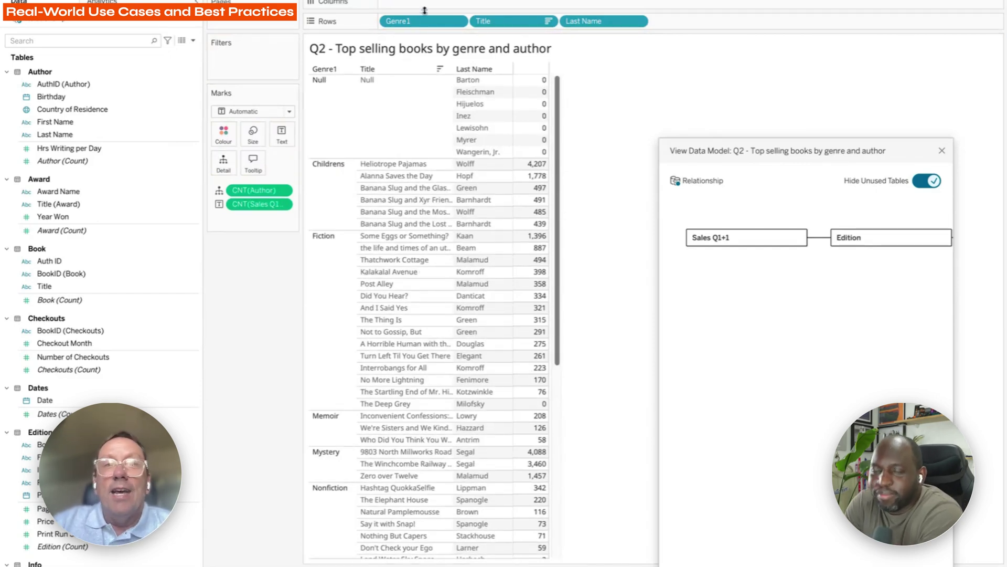
# Replace the alias of the Null title with a blank and clear the selection.
pyautogui.click(410, 104)
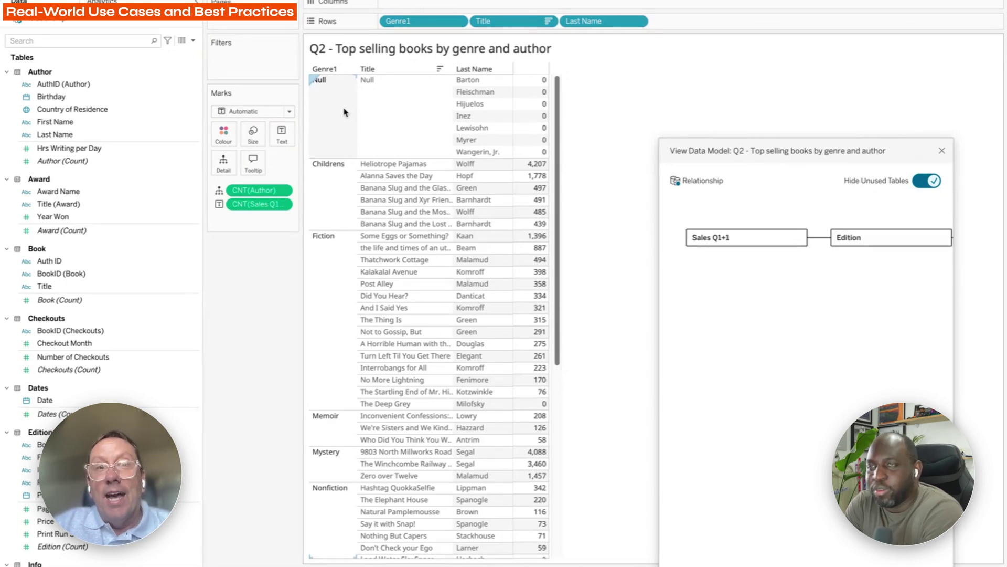
pyautogui.rightClick(397, 89)
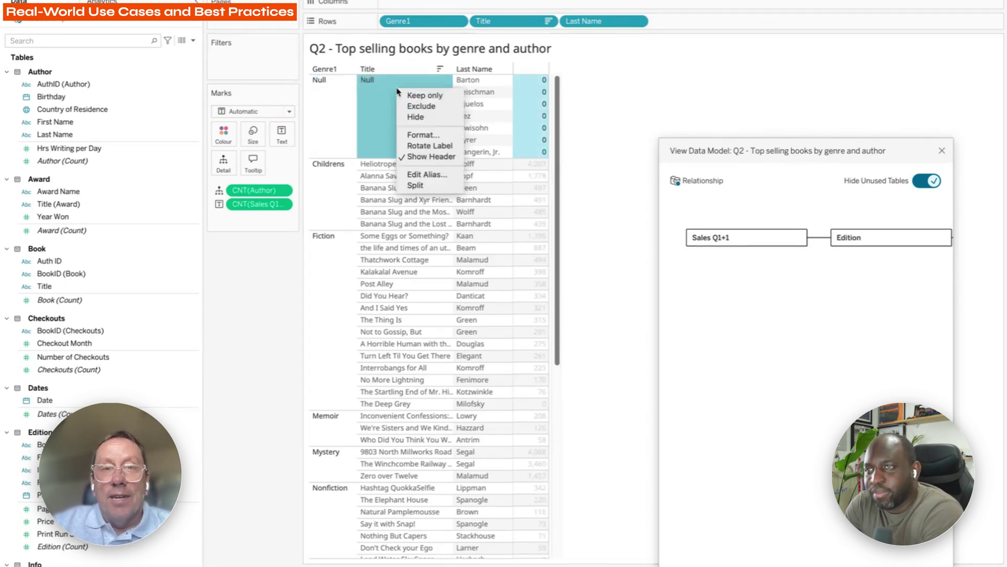
pyautogui.click(419, 175)
pyautogui.press('BackSpace')
pyautogui.click(595, 294)
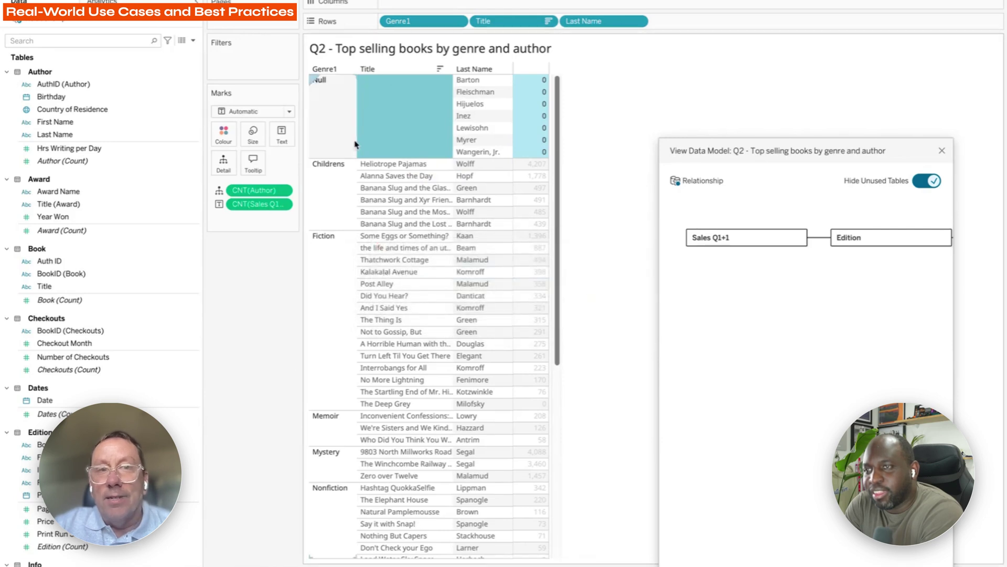
pyautogui.click(249, 382)
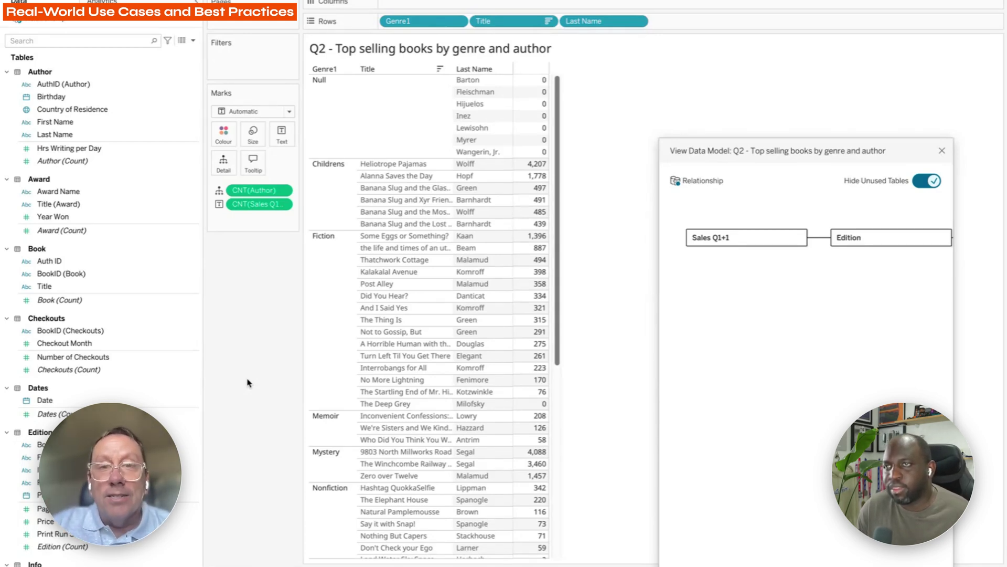
# Open the data source page showing the table relationships and close the View Data Model window.
pyautogui.moveTo(519, 115)
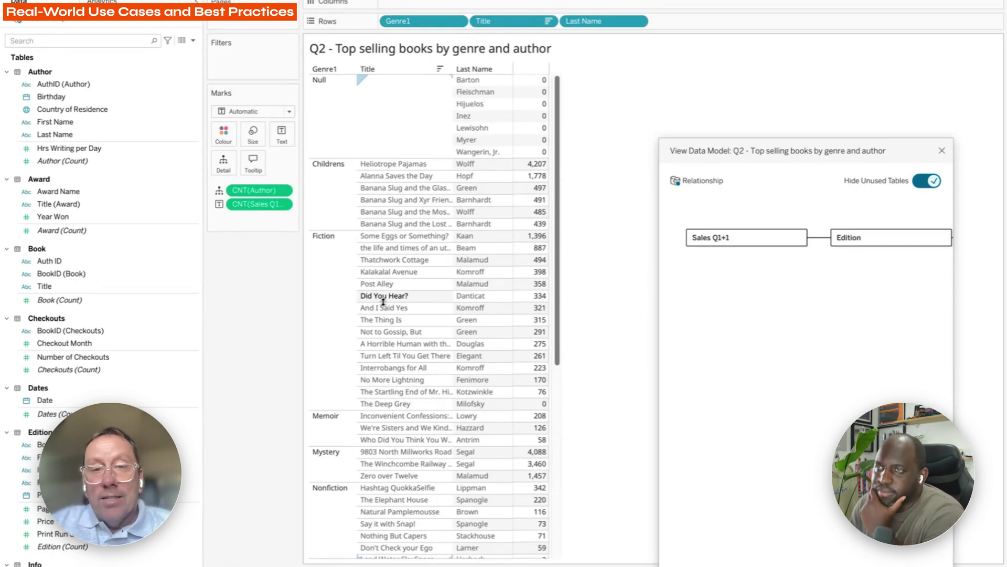
pyautogui.click(46, 521)
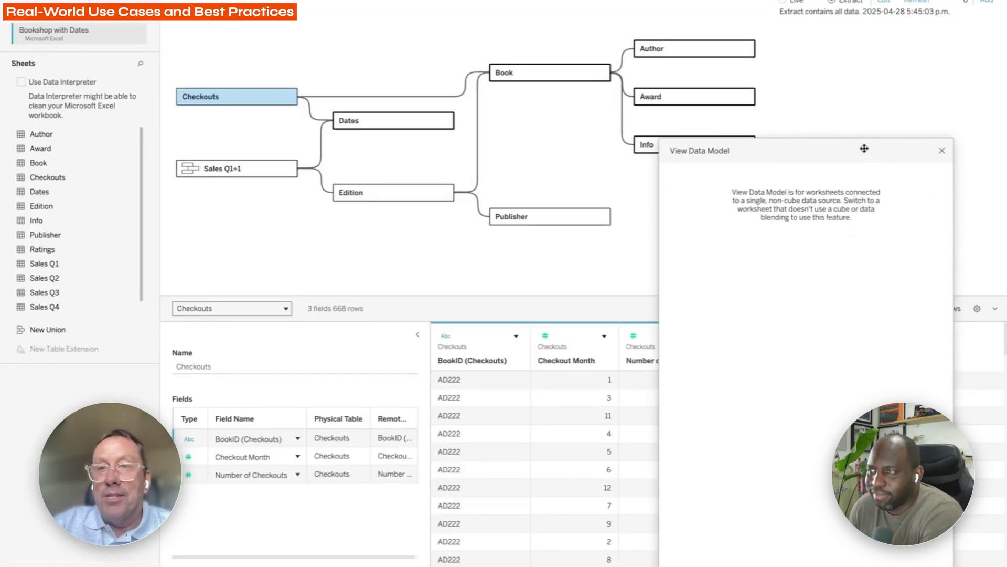
pyautogui.click(942, 152)
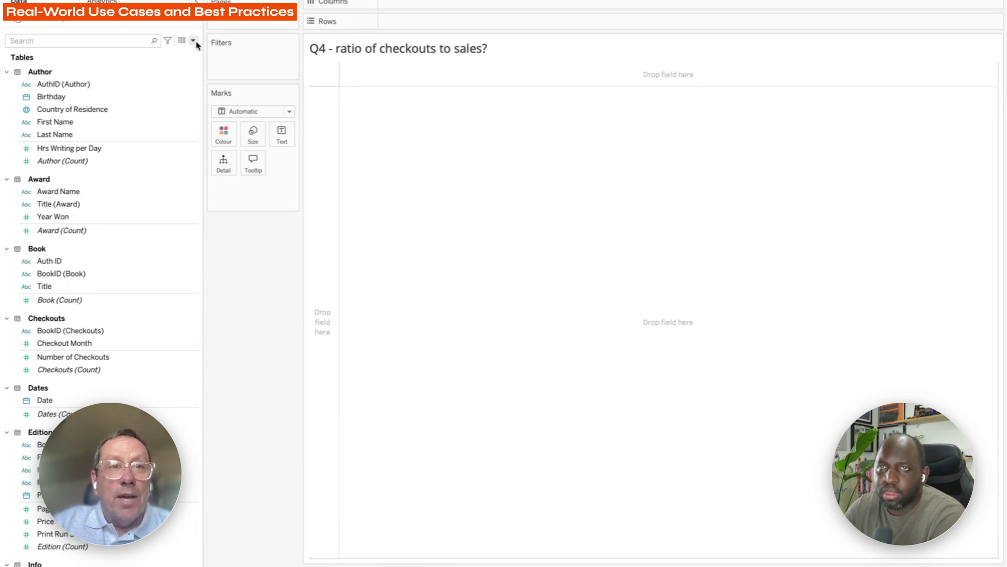
# Delete the existing calculated field beginning with "Sales v" below the Sales Q1+1 table.
pyautogui.scroll(-8, 116, 318)
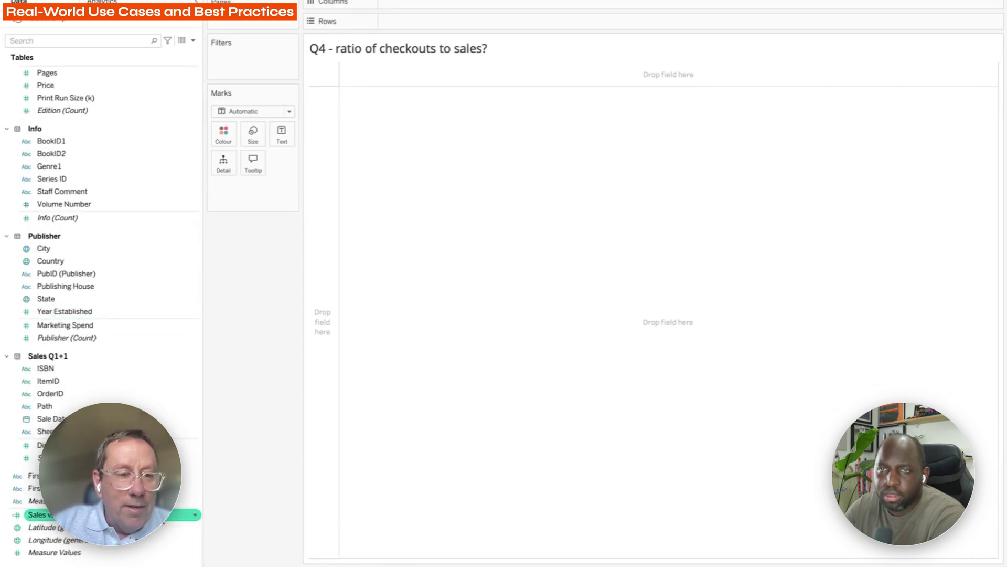
pyautogui.click(196, 515)
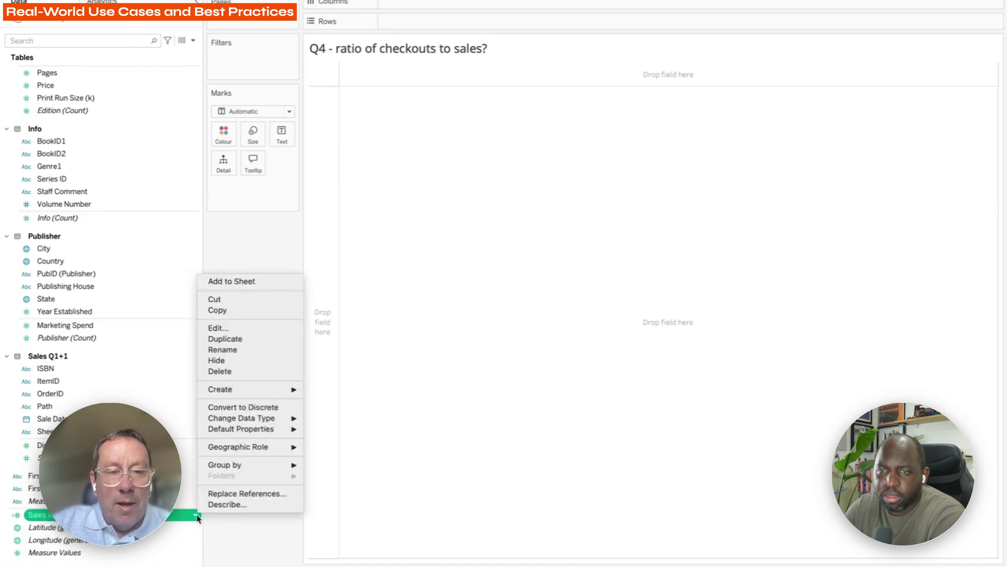
pyautogui.click(247, 371)
# Start a new calculated field and name it Sales to Checkout Ratio.
pyautogui.click(193, 41)
pyautogui.click(188, 53)
pyautogui.write('Sales ')
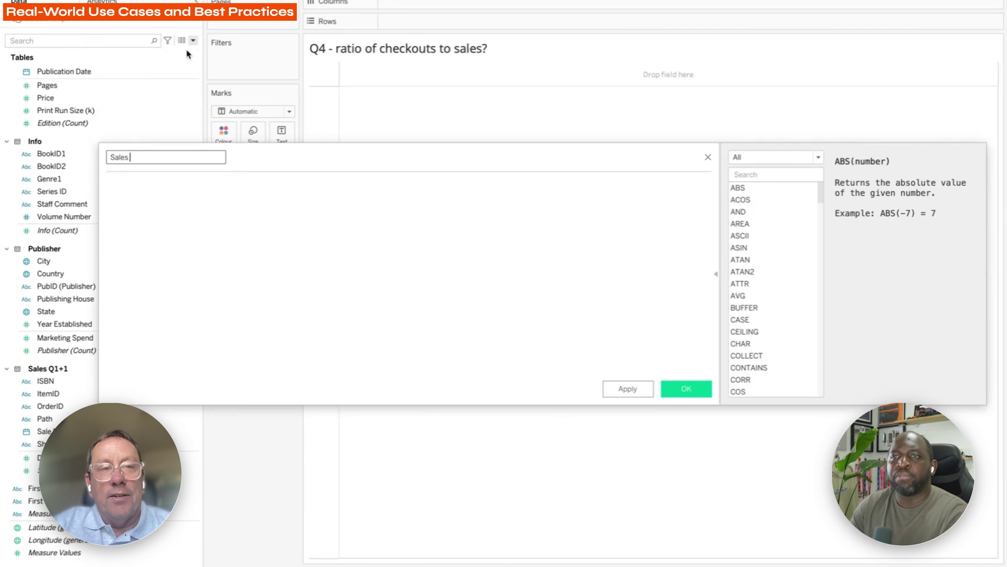
pyautogui.write('to Checkout Ratio')
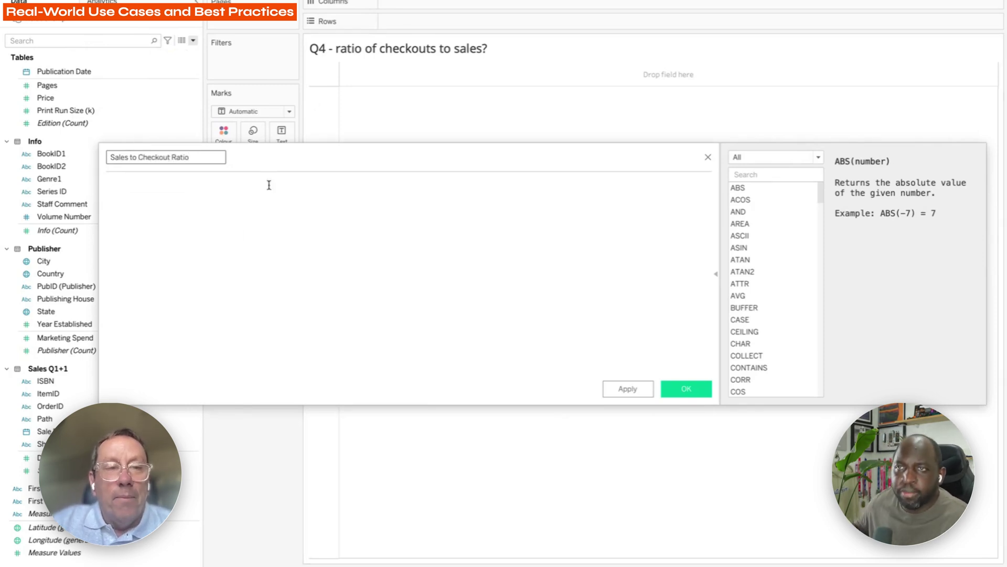
# Define the ratio as COUNT([Sales Q1+1])/SUM([Number of Checkouts]) and save the calculated field.
pyautogui.click(239, 231)
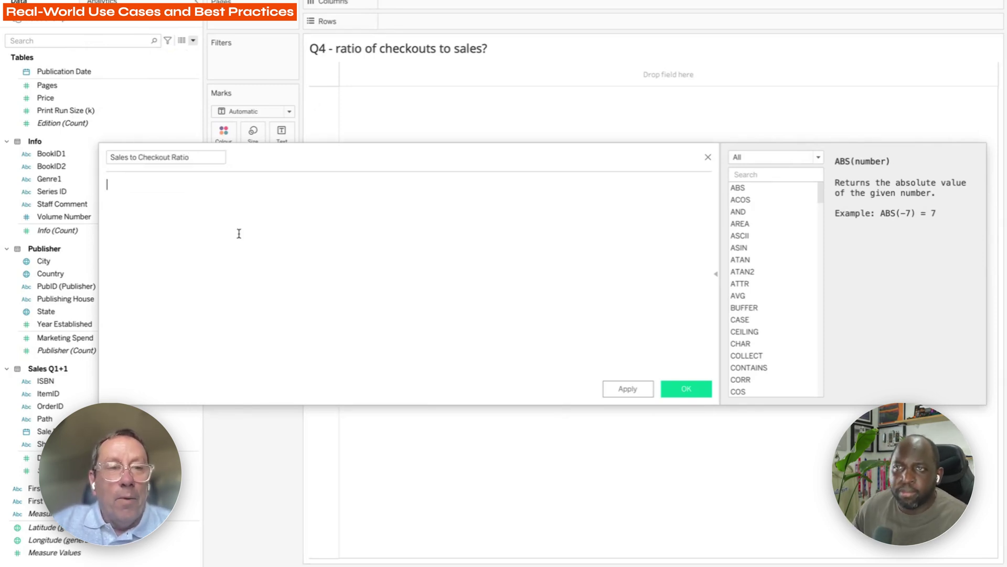
pyautogui.moveTo(131, 470); pyautogui.dragTo(242, 315)
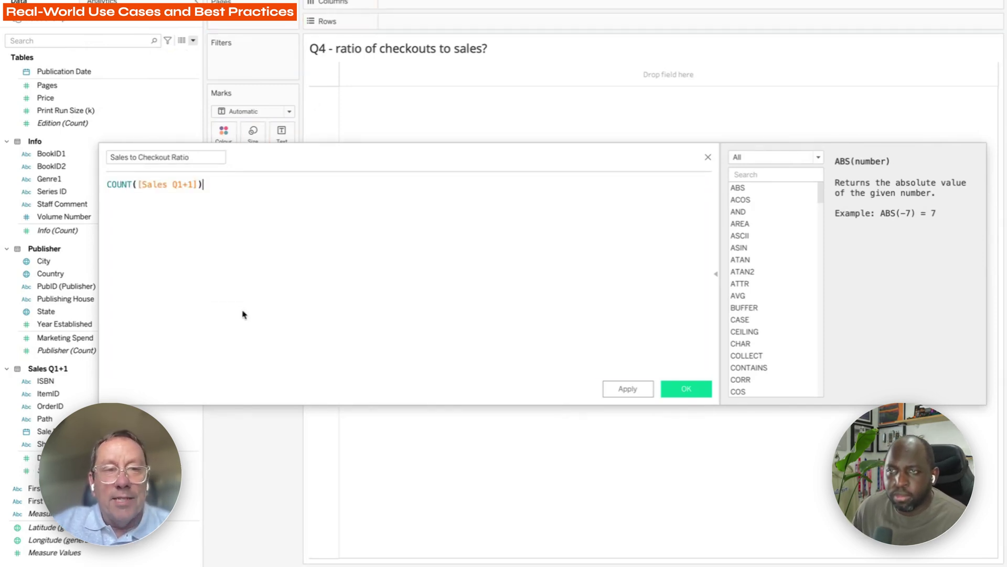
pyautogui.write('/')
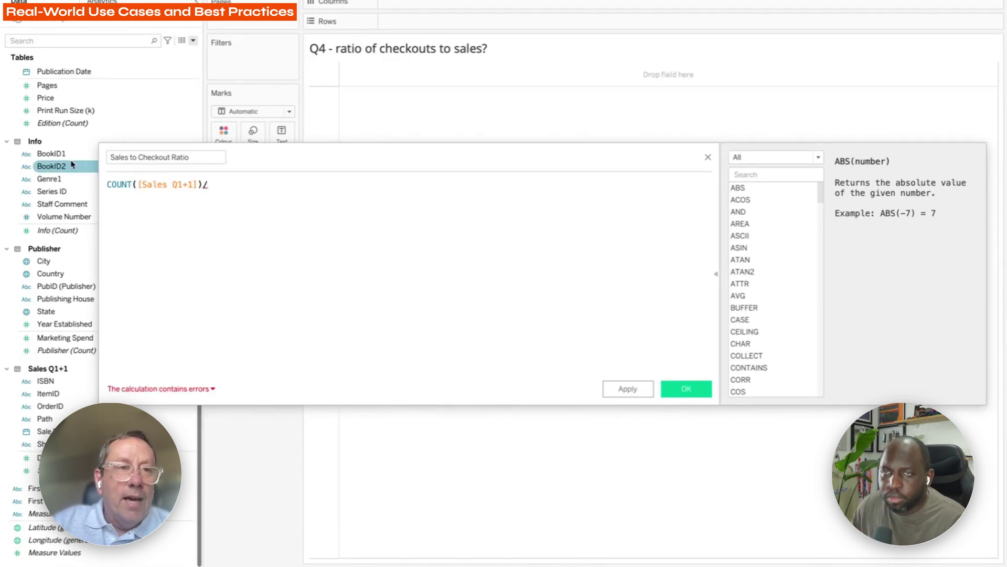
pyautogui.write('SUM(')
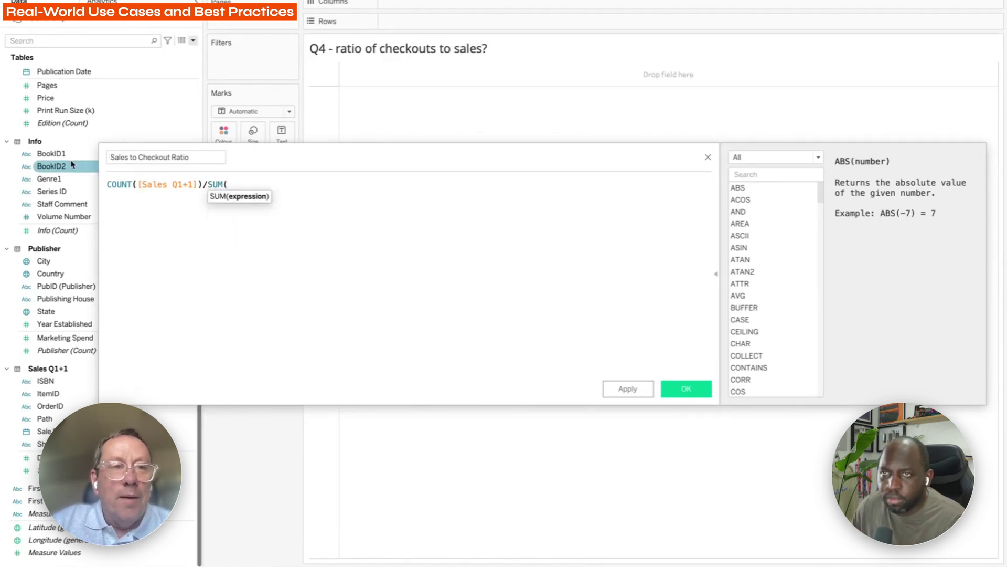
pyautogui.scroll(1, 45, 164)
pyautogui.scroll(1, 46, 166)
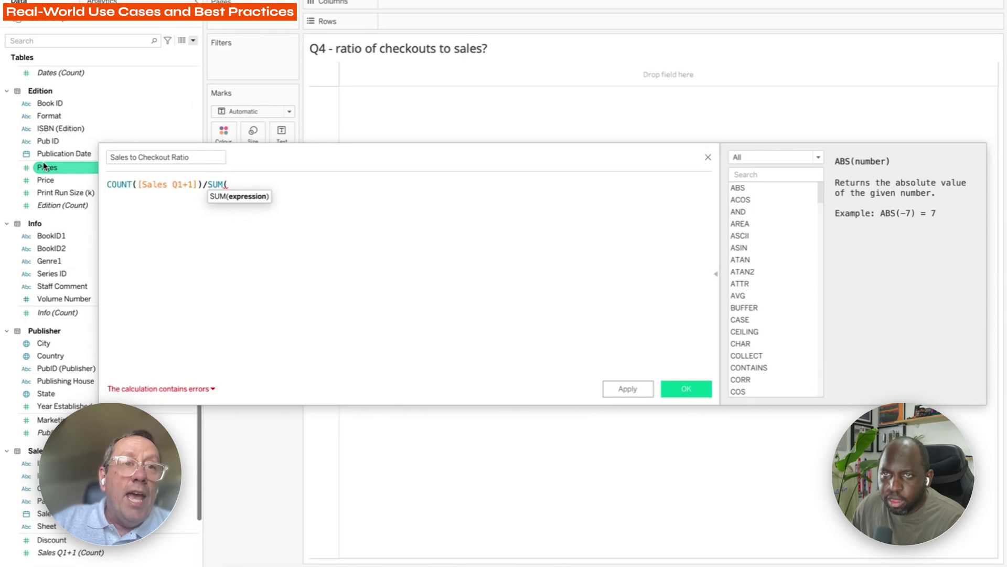
pyautogui.scroll(5, 45, 166)
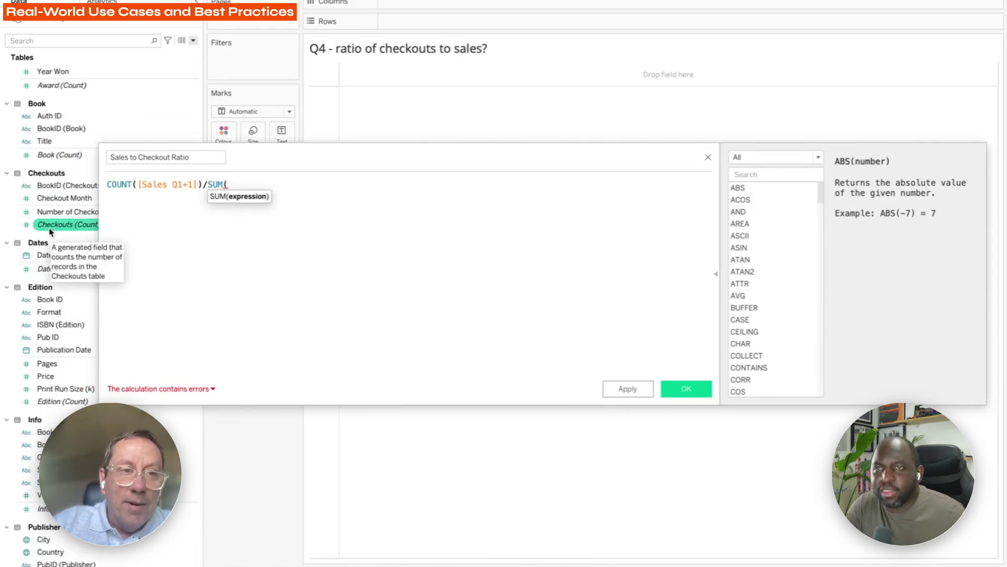
pyautogui.moveTo(53, 218); pyautogui.dragTo(322, 218)
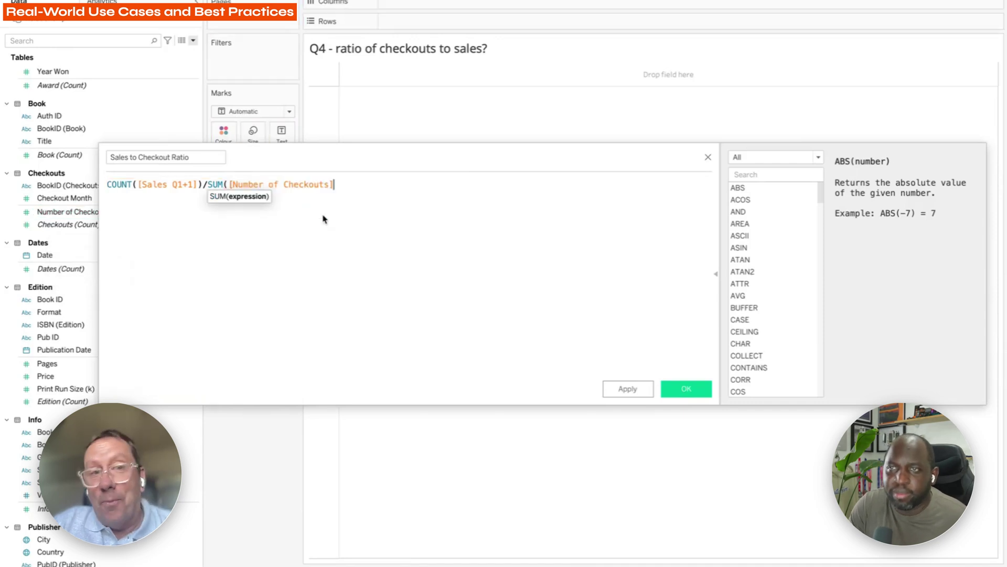
pyautogui.write(')')
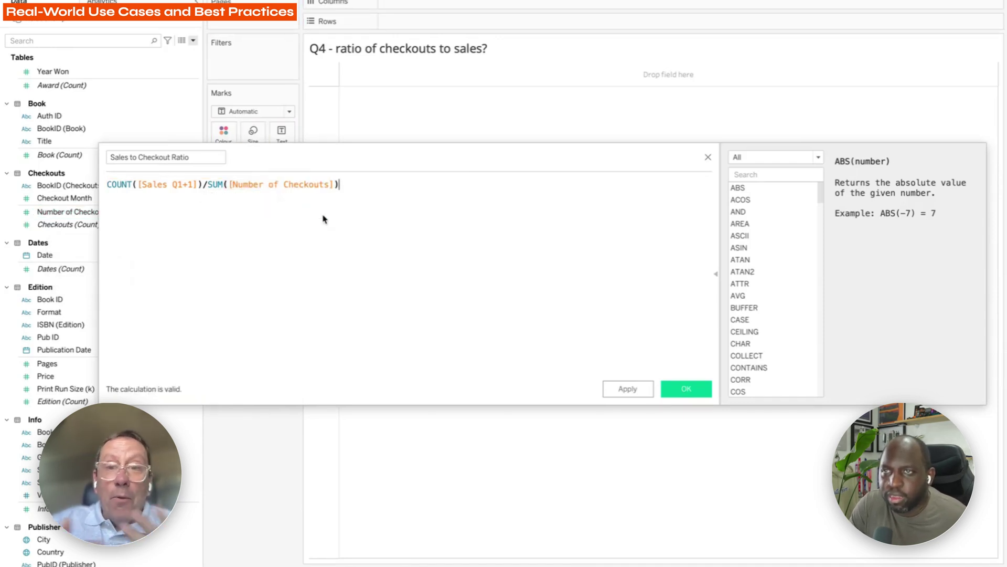
pyautogui.click(686, 389)
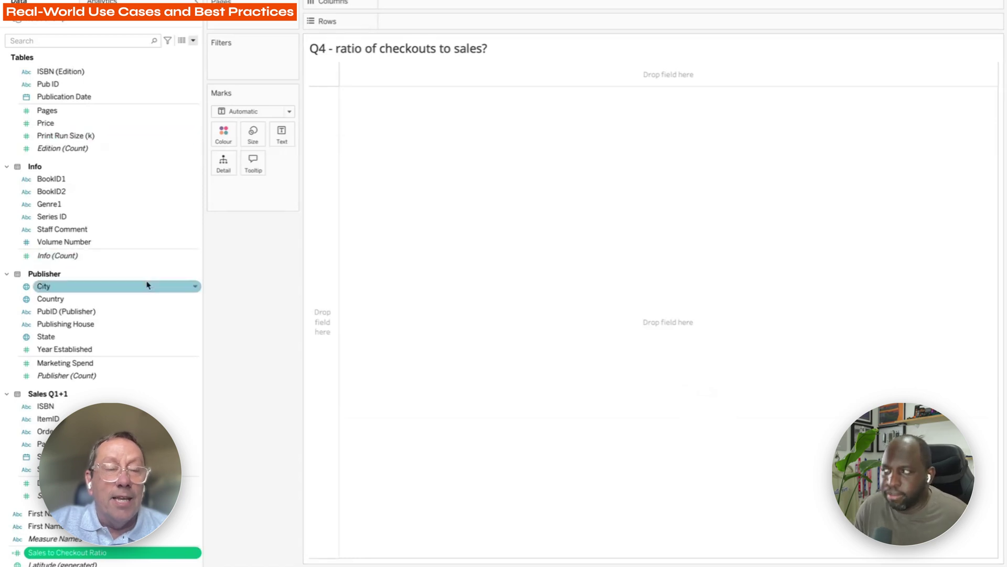
# Plot Sales to Checkout Ratio on rows against the continuous MONTH of Date from the Dates table on columns.
pyautogui.doubleClick(137, 554)
pyautogui.moveTo(367, 196)
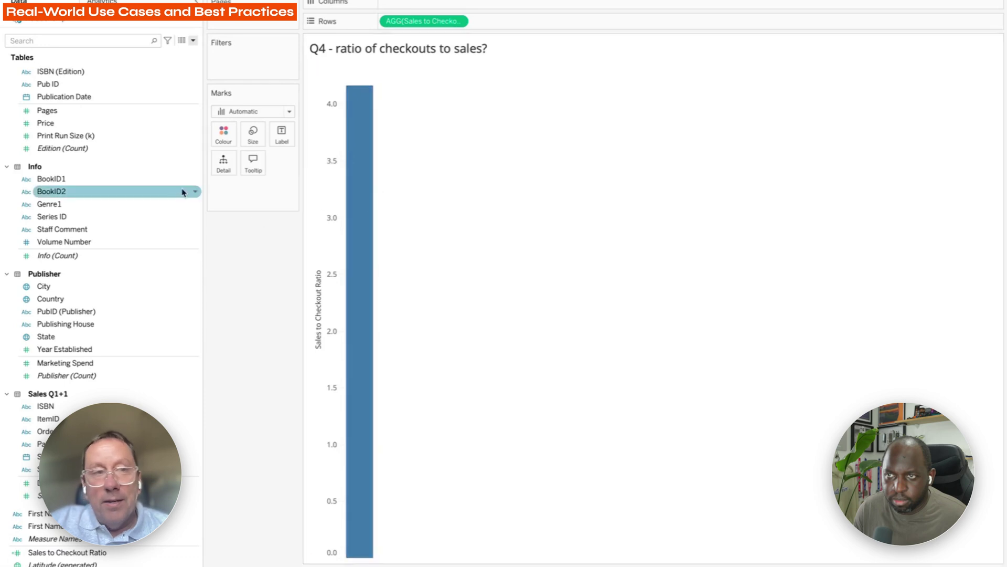
pyautogui.scroll(5, 175, 188)
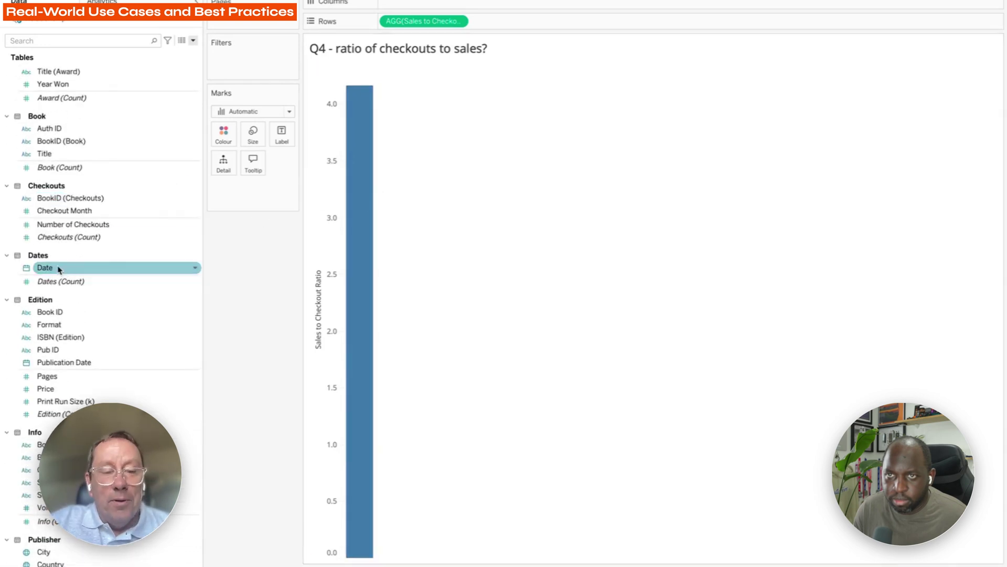
pyautogui.moveTo(58, 270); pyautogui.dragTo(416, 6)
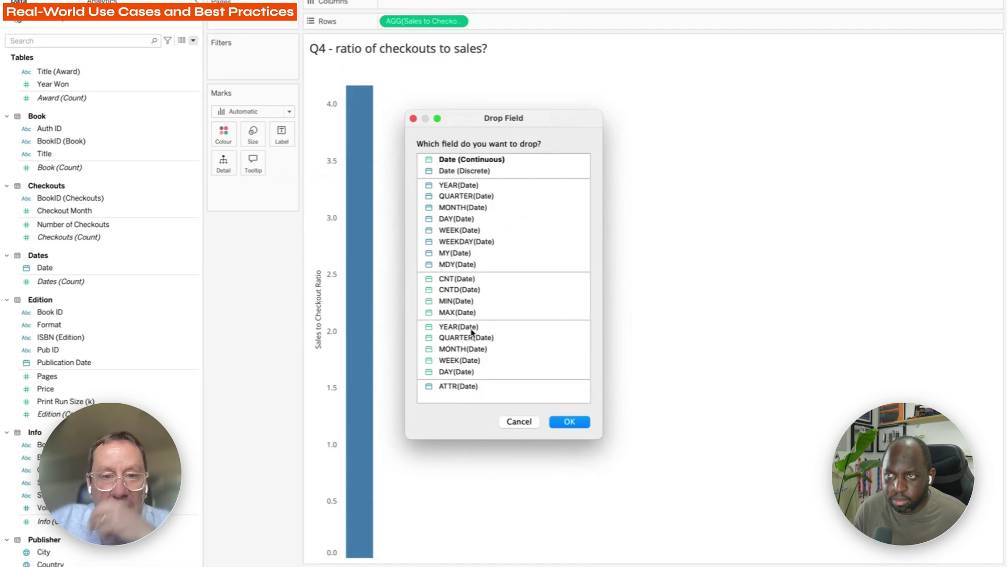
pyautogui.click(474, 350)
pyautogui.click(559, 423)
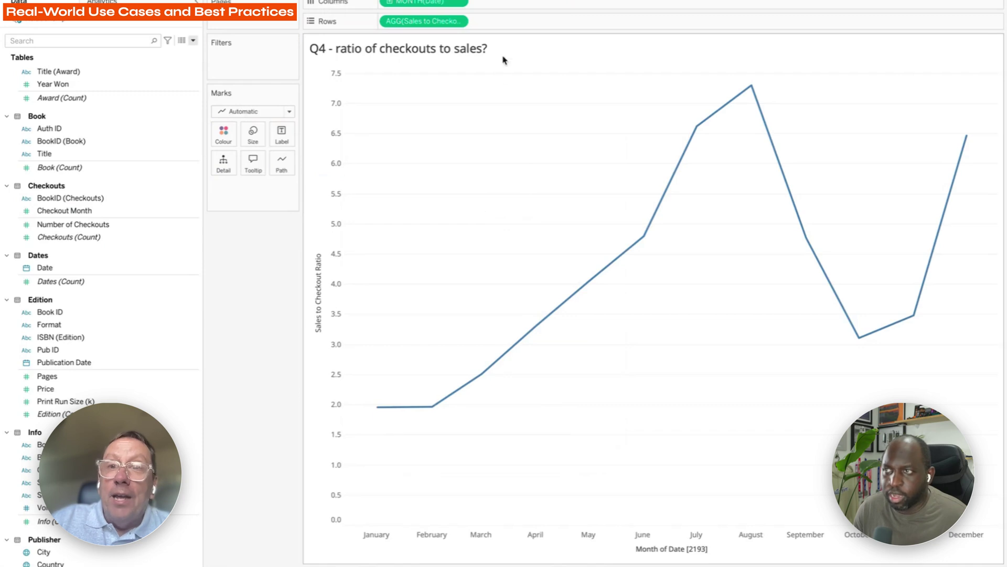
# Change the date level of the ratio chart to continuous Week Number.
pyautogui.click(460, 3)
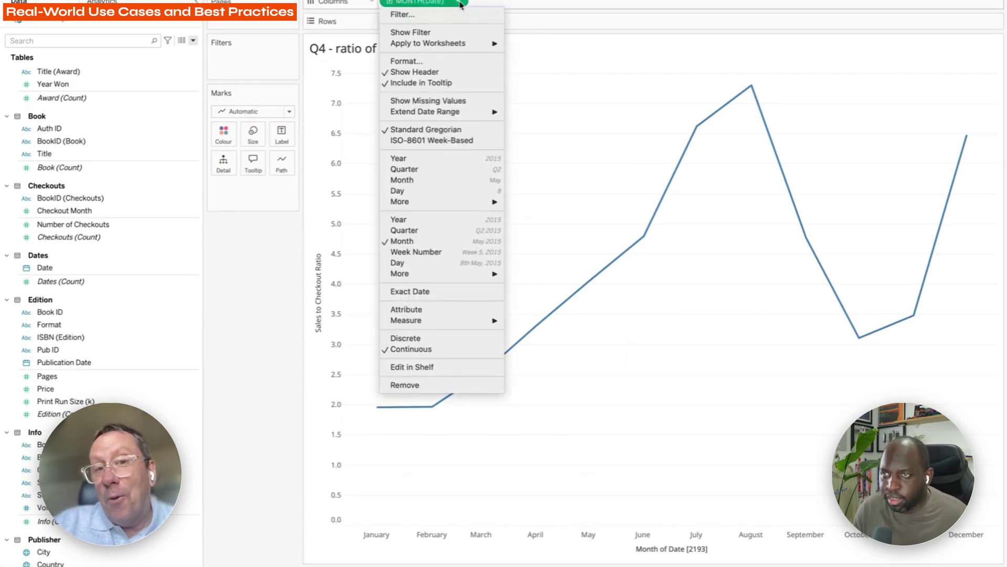
pyautogui.click(472, 253)
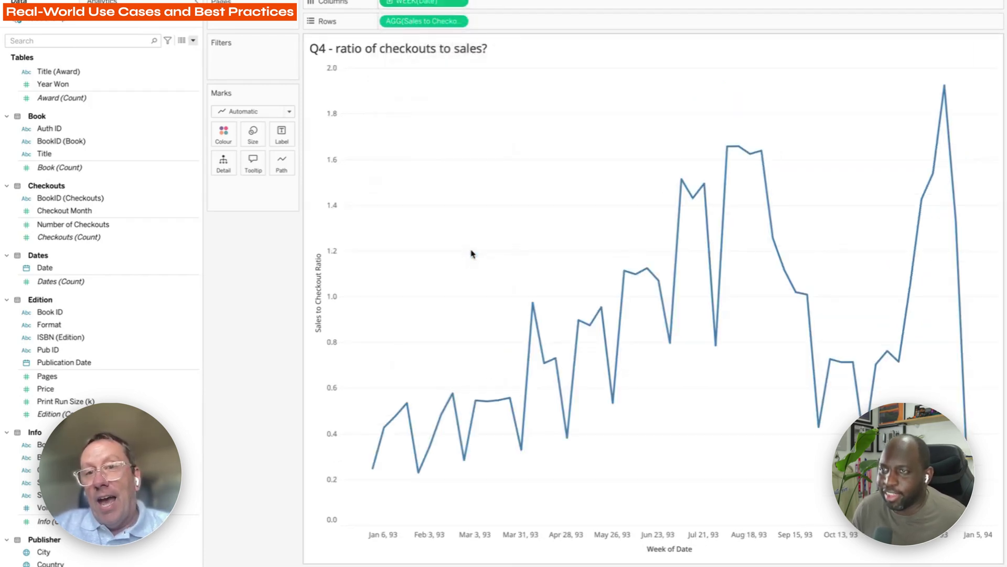
pyautogui.moveTo(733, 149)
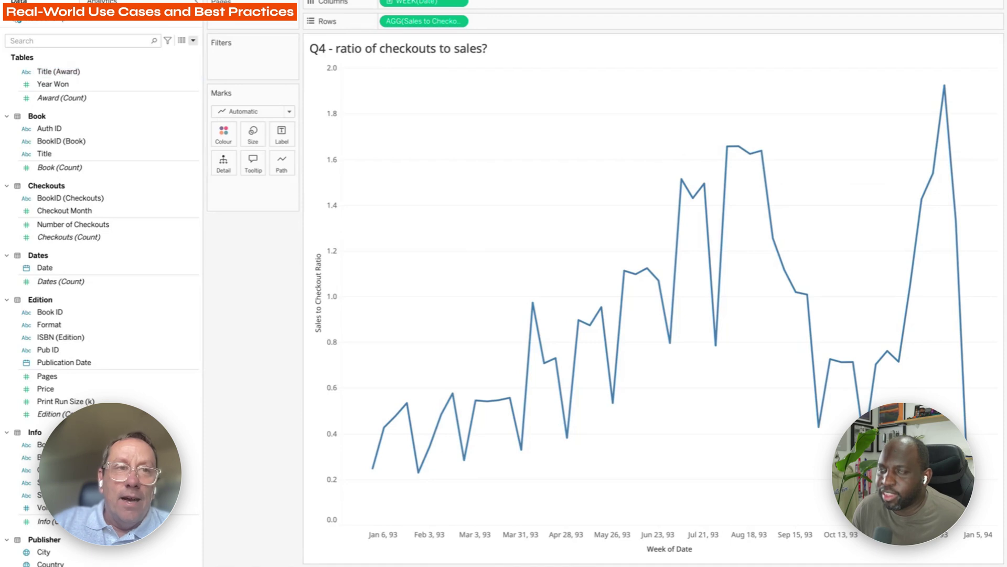
# Undo the week-level change on the ratio chart's date axis and inspect the August point of the line.
pyautogui.hotkey('ctrl', 'z')
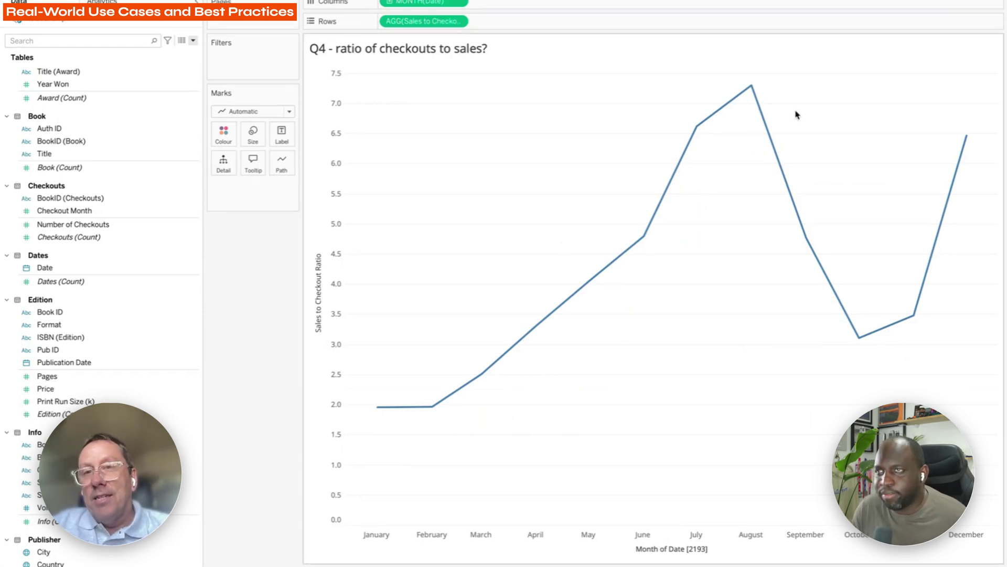
pyautogui.moveTo(751, 95)
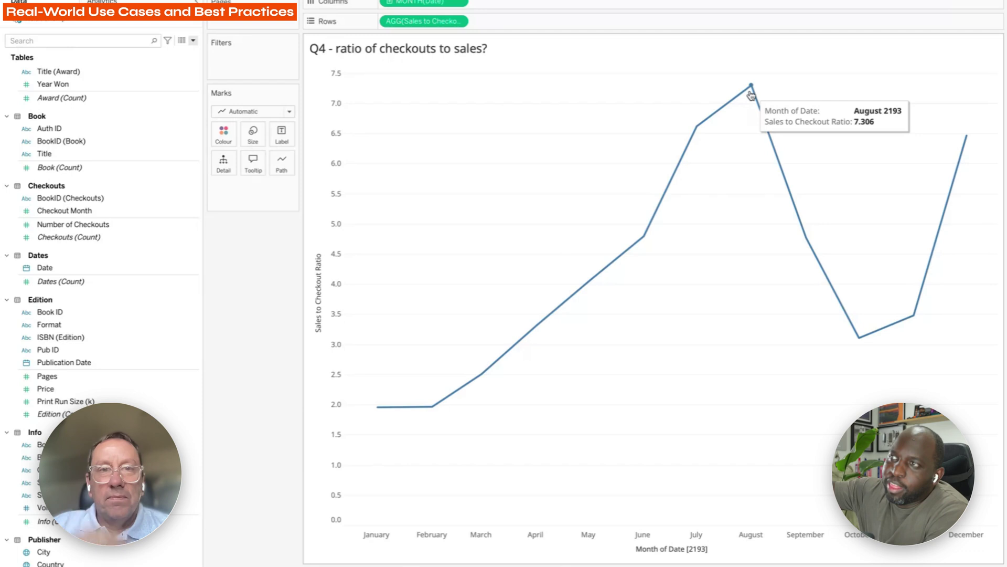
pyautogui.click(47, 388)
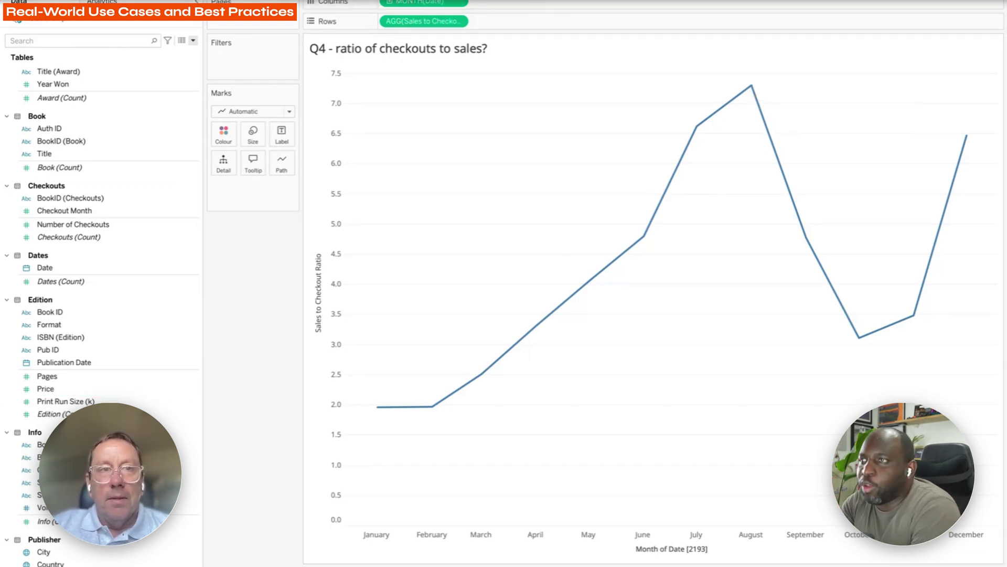
# View the data model for the Q4 ratio sheet, hide its unused tables, and close the view.
pyautogui.click(131, 1)
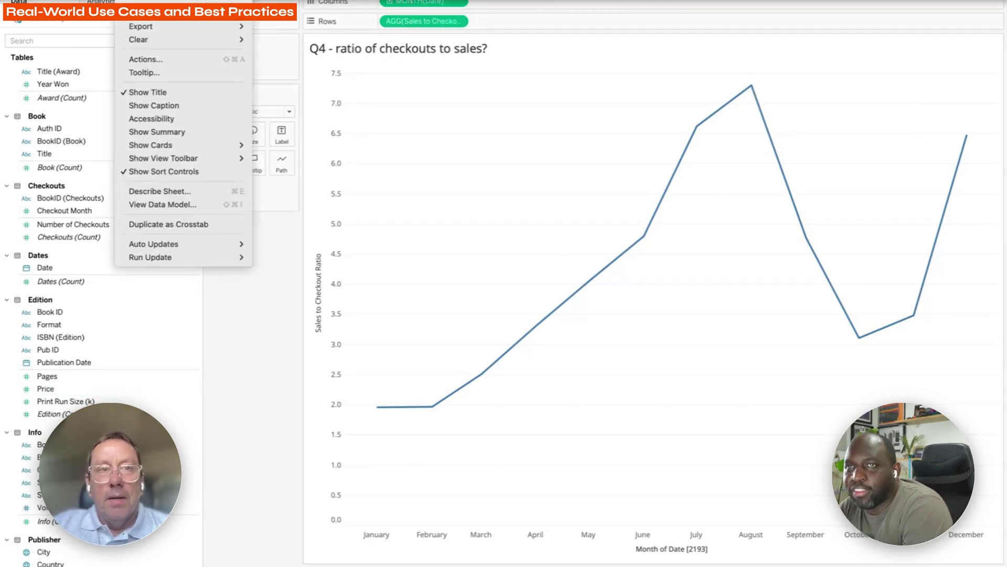
pyautogui.click(201, 207)
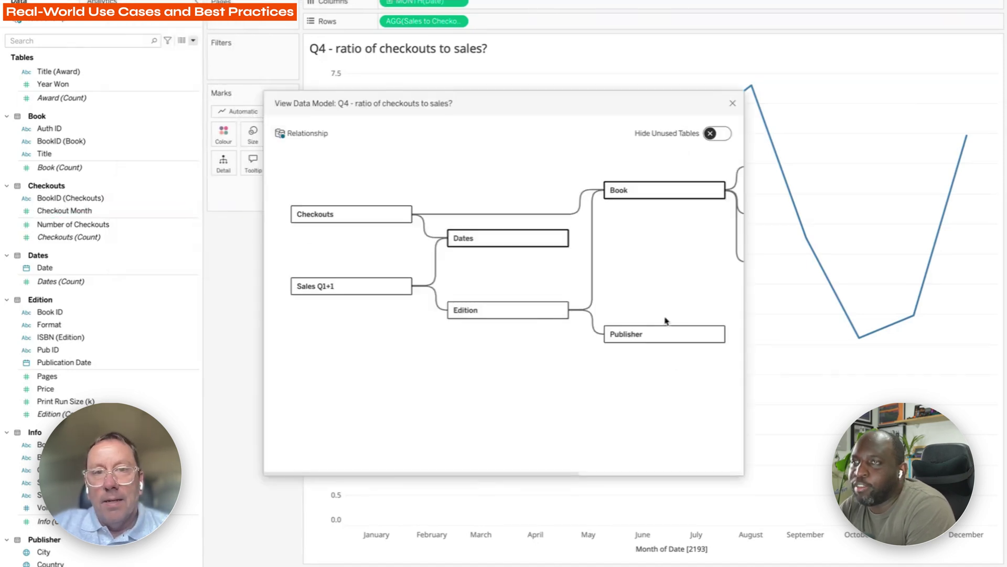
pyautogui.click(711, 133)
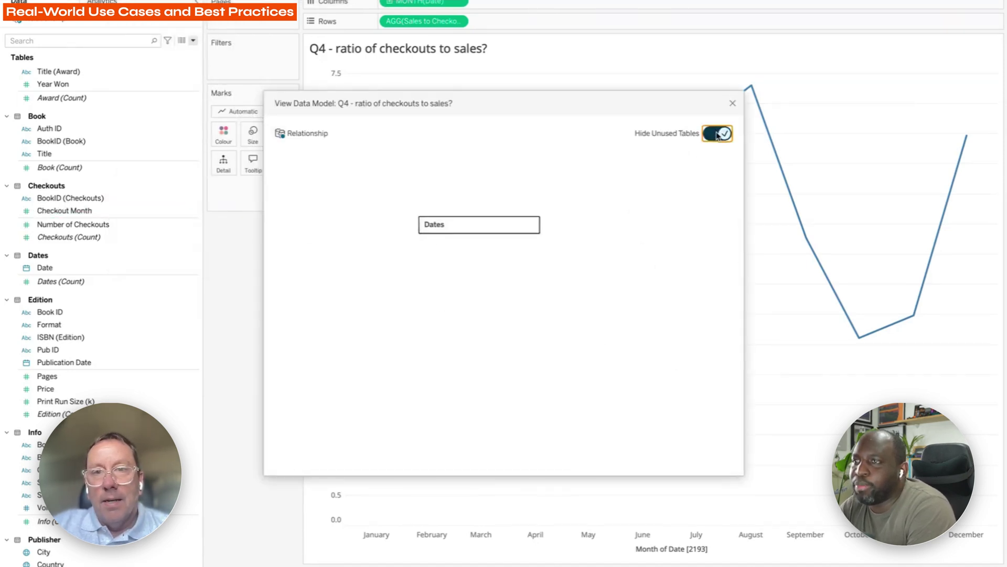
pyautogui.click(733, 103)
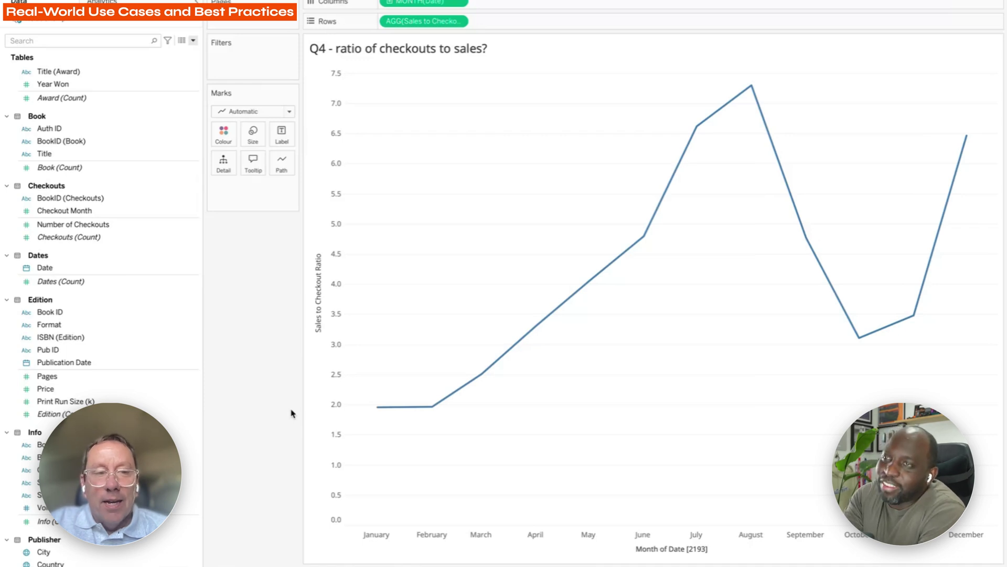
# Try colouring the ratio lines by Format from the Edition table, and remove Format from the view again.
pyautogui.click(43, 553)
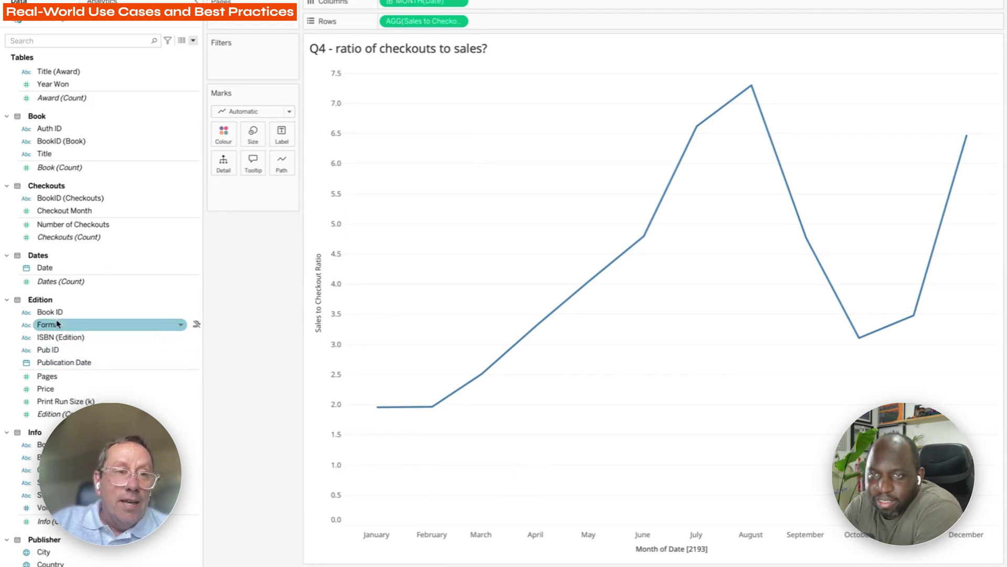
pyautogui.moveTo(58, 324); pyautogui.dragTo(220, 134)
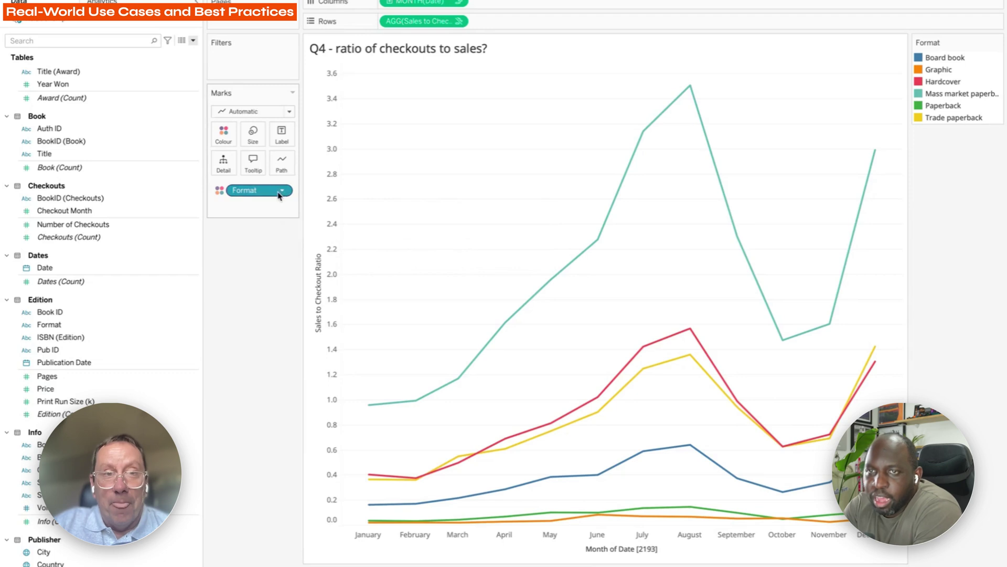
pyautogui.scroll(1, 113, 239)
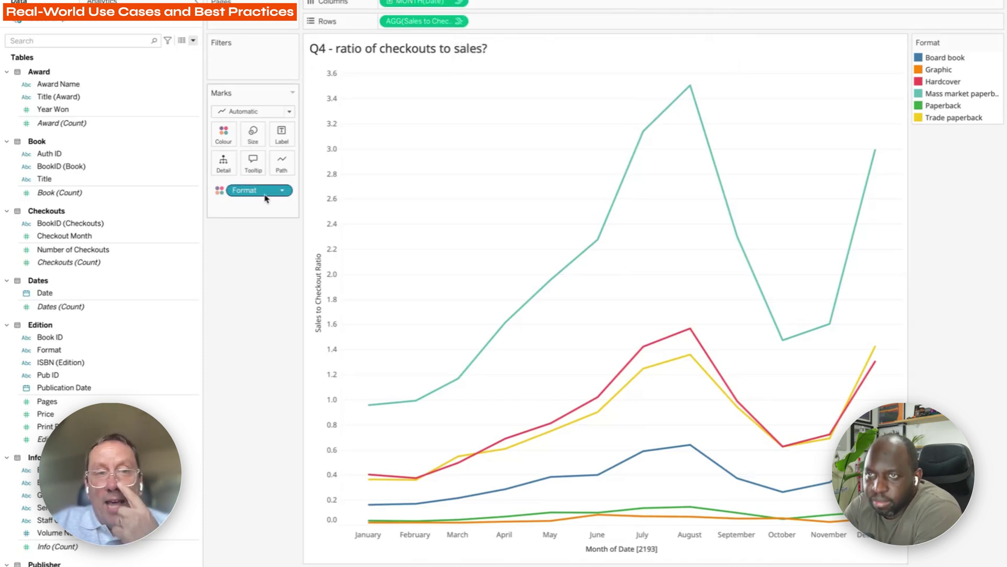
pyautogui.moveTo(265, 196); pyautogui.dragTo(265, 344)
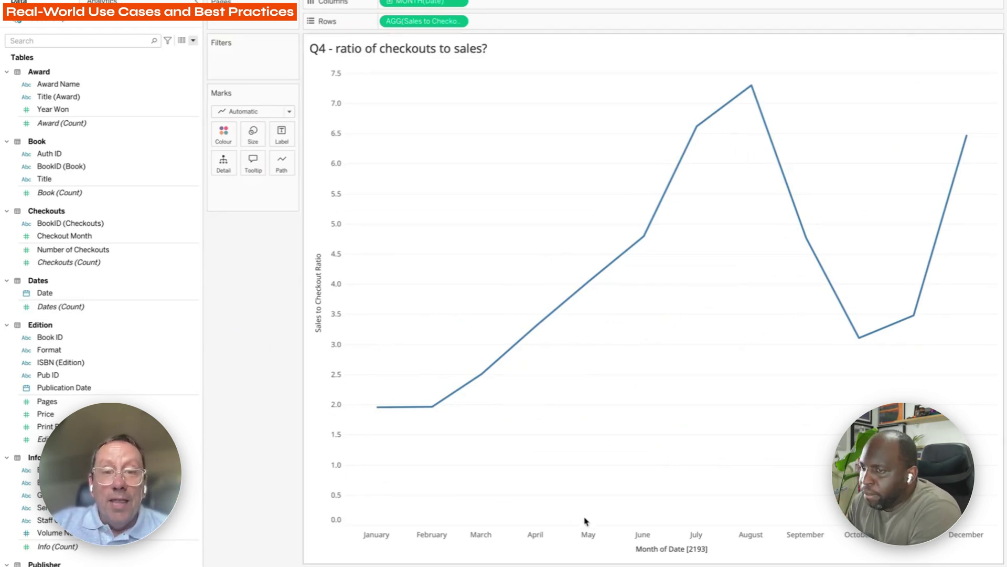
# Plot Number of Checkouts by the Edition table's Book ID on a new worksheet, and return to the Q4 ratio sheet.
pyautogui.hotkey('ctrl', 'm')
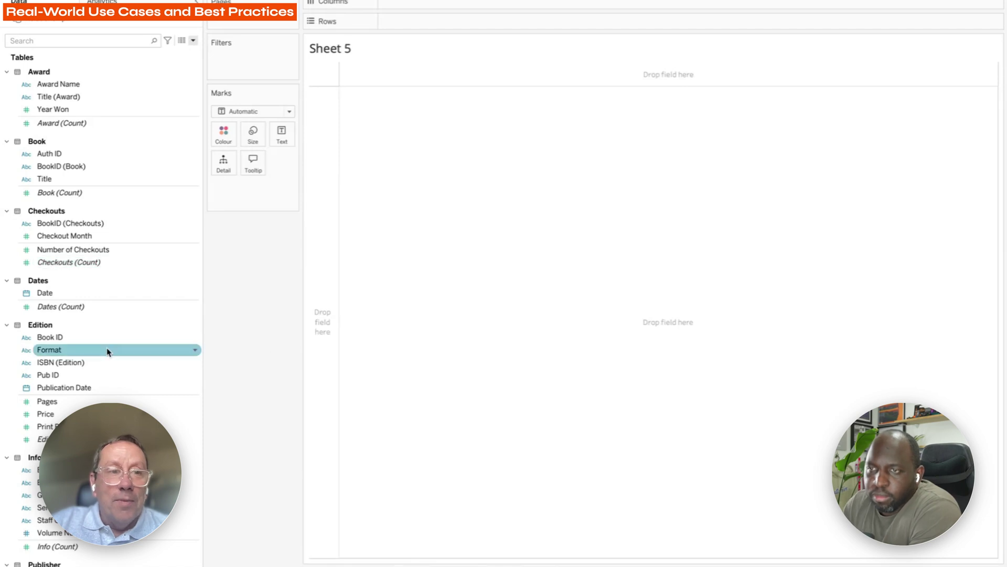
pyautogui.scroll(4, 110, 166)
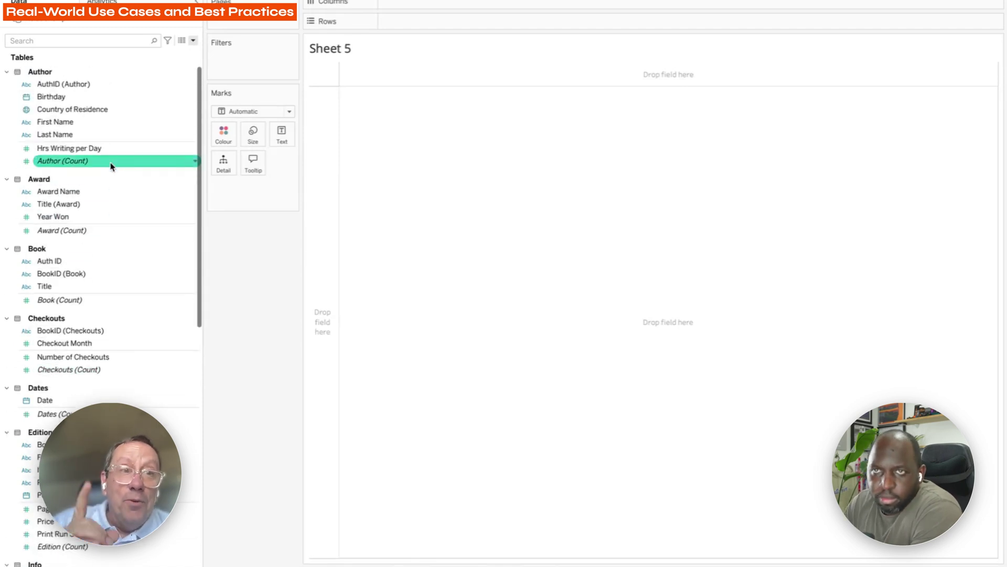
pyautogui.scroll(-11, 110, 167)
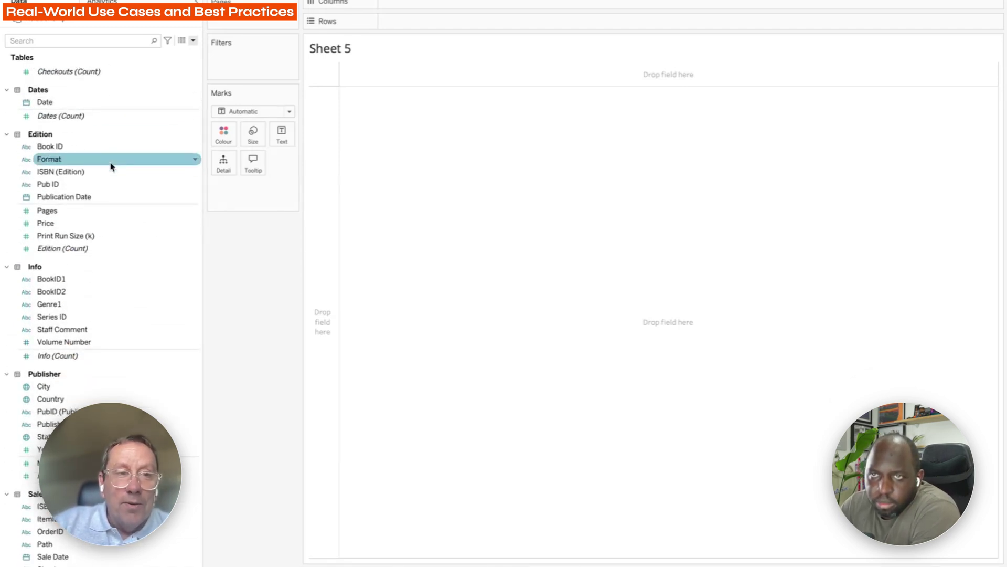
pyautogui.scroll(2, 111, 167)
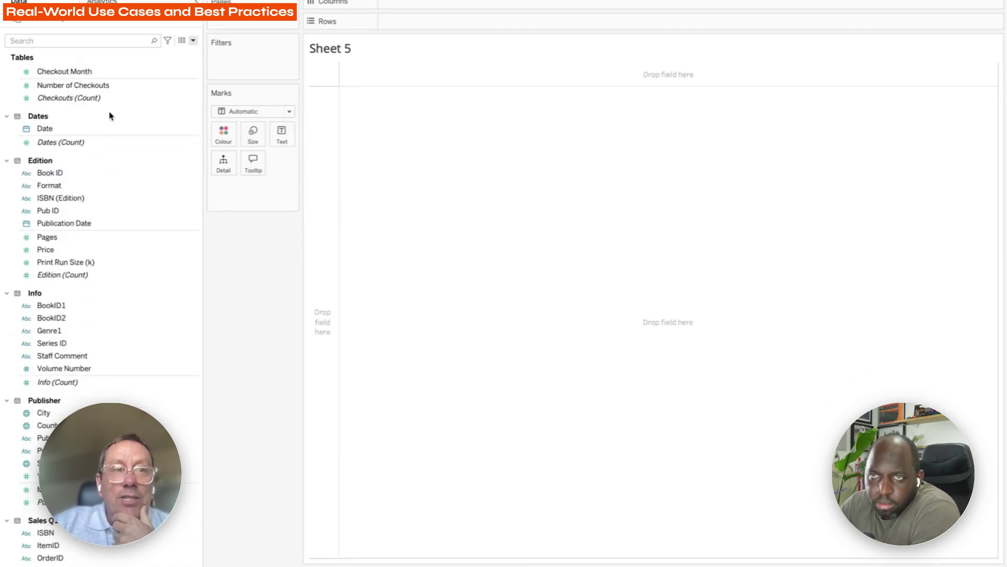
pyautogui.doubleClick(111, 111)
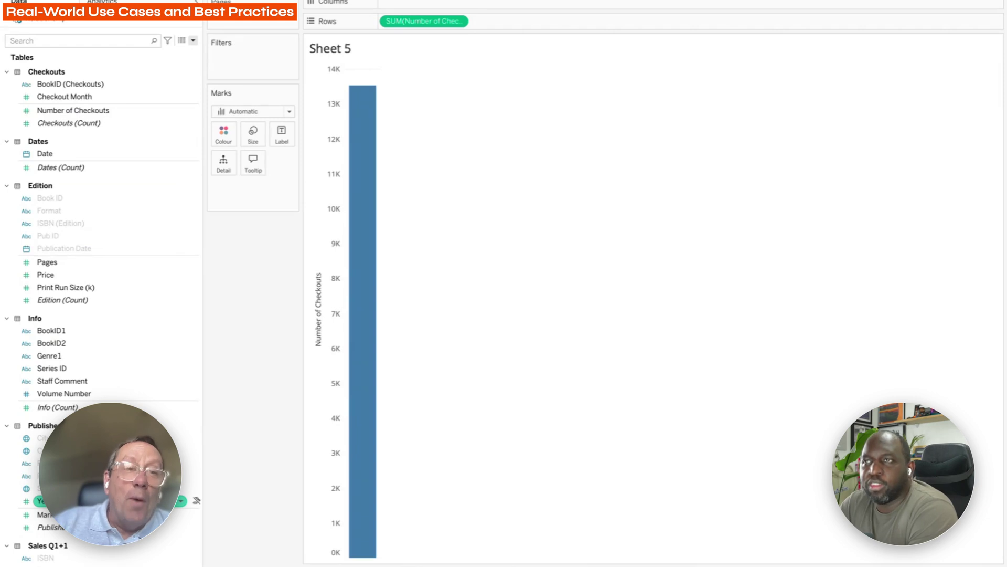
pyautogui.moveTo(74, 201); pyautogui.dragTo(414, 8)
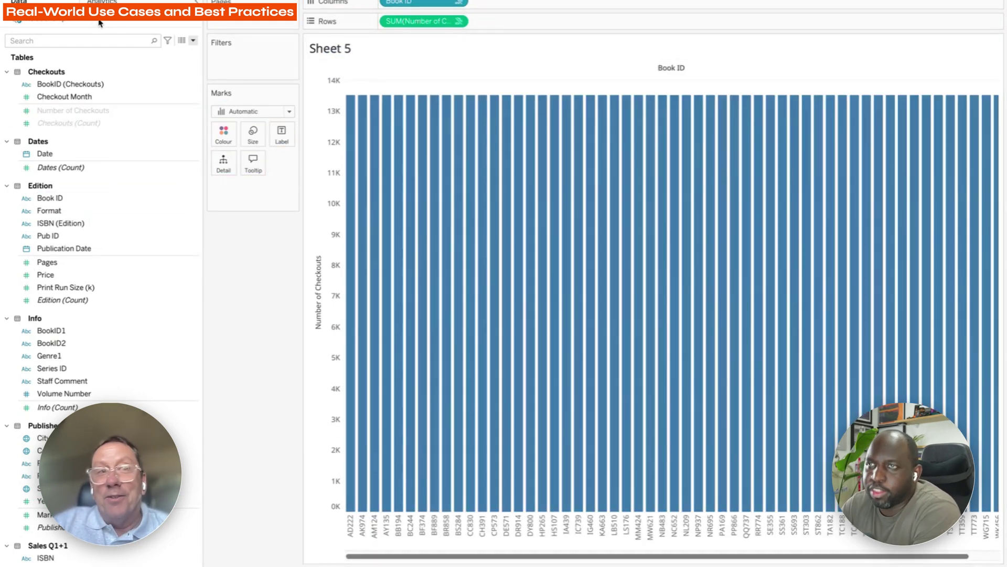
pyautogui.moveTo(422, 3); pyautogui.dragTo(173, 261)
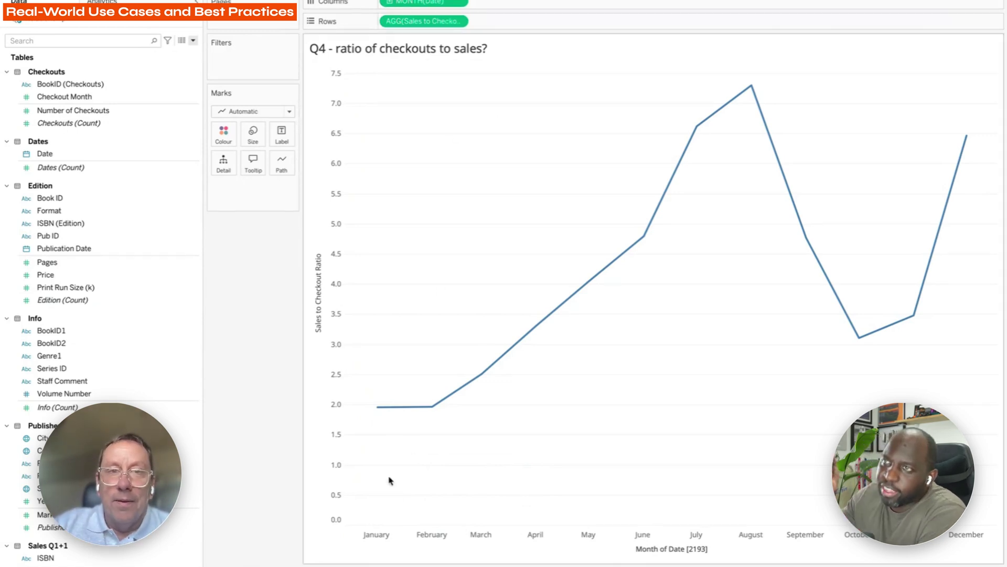
# Try colouring the ratio lines by Genre1 from the Info table, and remove Genre1 from the view again.
pyautogui.scroll(4, 112, 200)
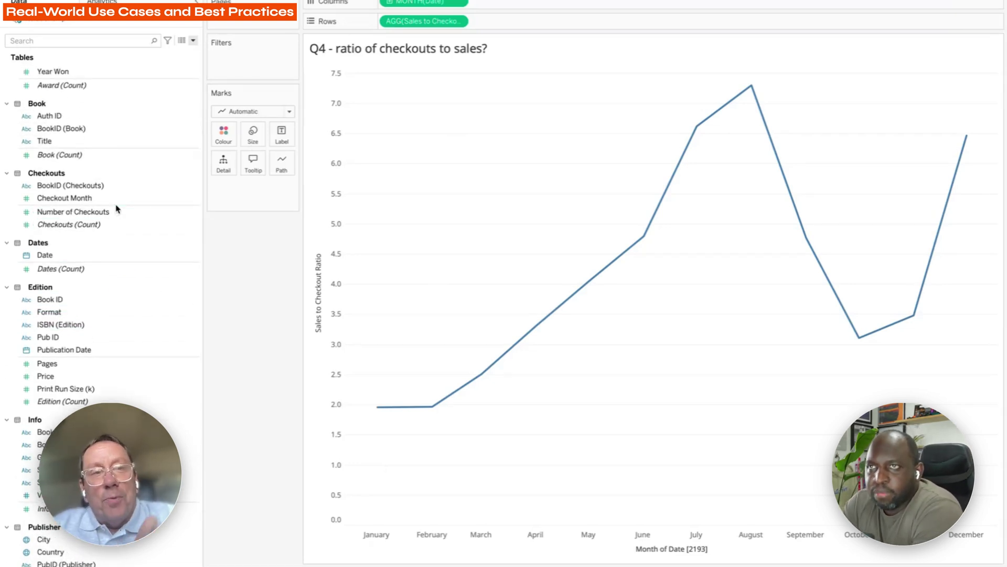
pyautogui.scroll(6, 116, 208)
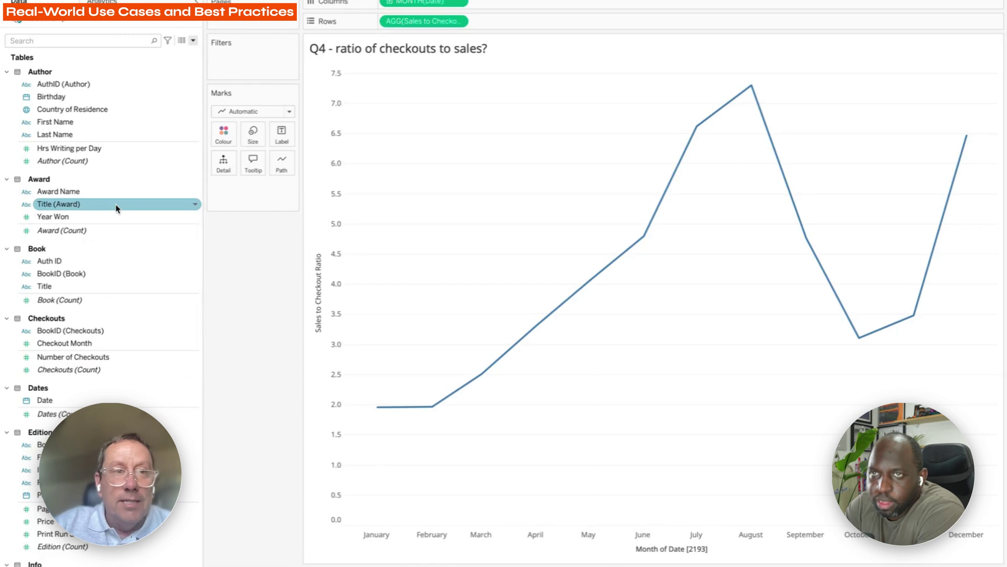
pyautogui.scroll(-5, 116, 412)
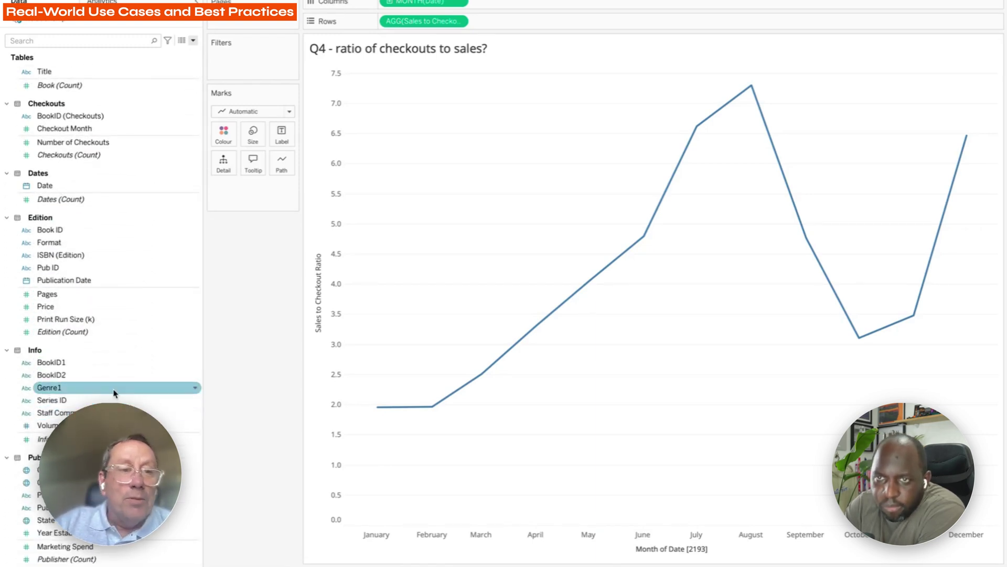
pyautogui.moveTo(87, 391); pyautogui.dragTo(226, 135)
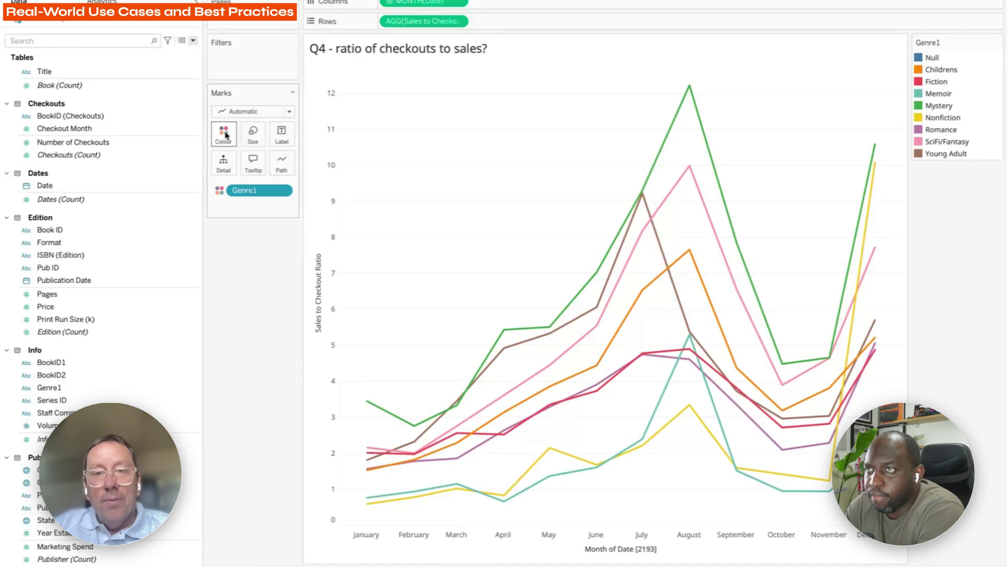
pyautogui.moveTo(257, 190); pyautogui.dragTo(254, 317)
pyautogui.click(116, 241)
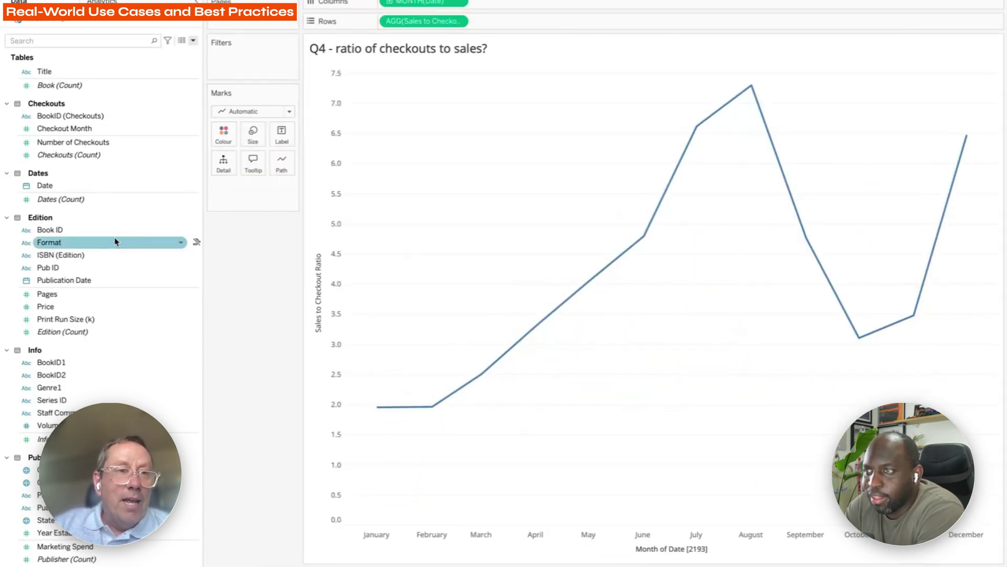
# Examine the fields of the Author, Award, Book, Checkouts and Edition tables to see which relate to both base tables.
pyautogui.scroll(5, 114, 241)
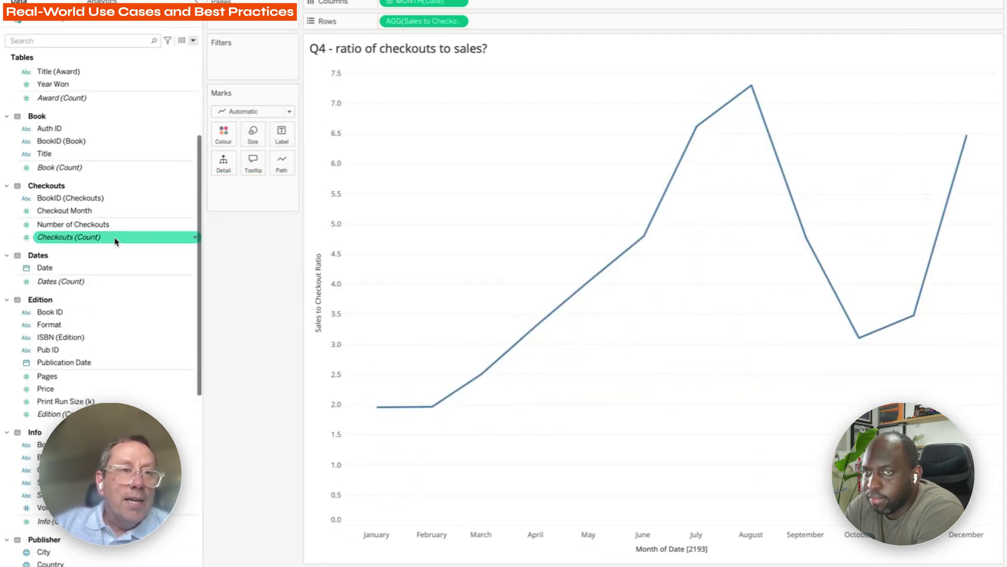
pyautogui.scroll(8, 117, 241)
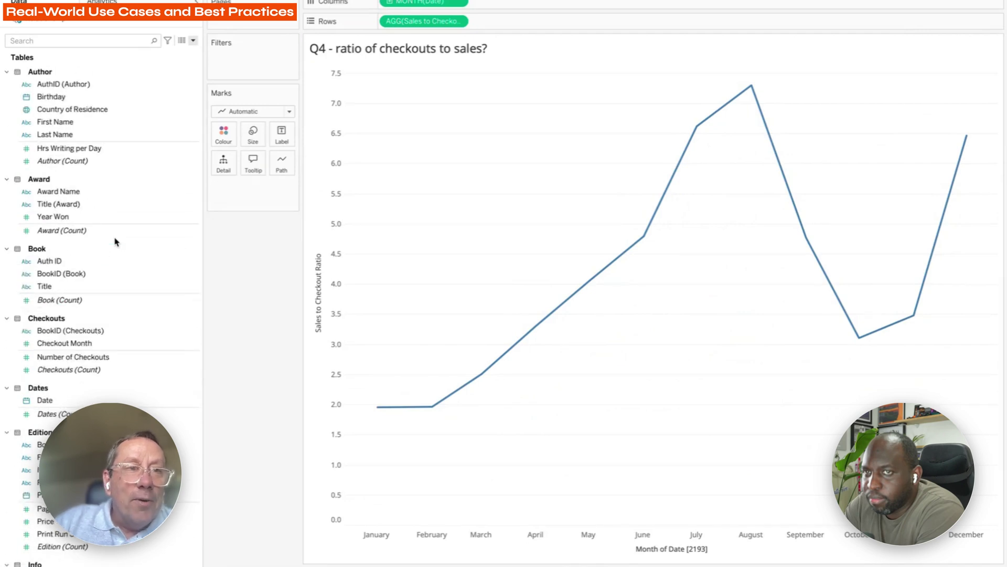
pyautogui.click(141, 108)
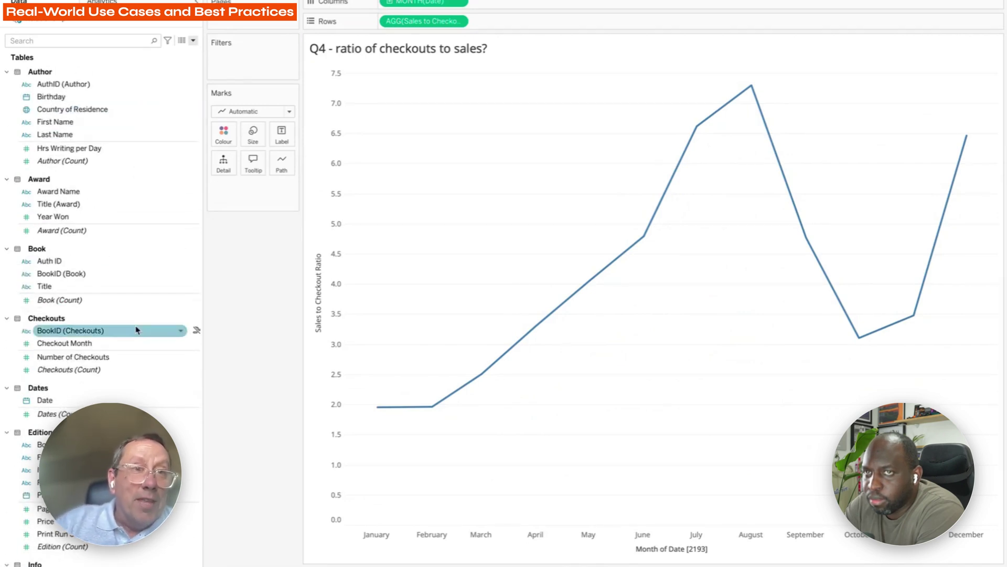
pyautogui.scroll(-5, 138, 328)
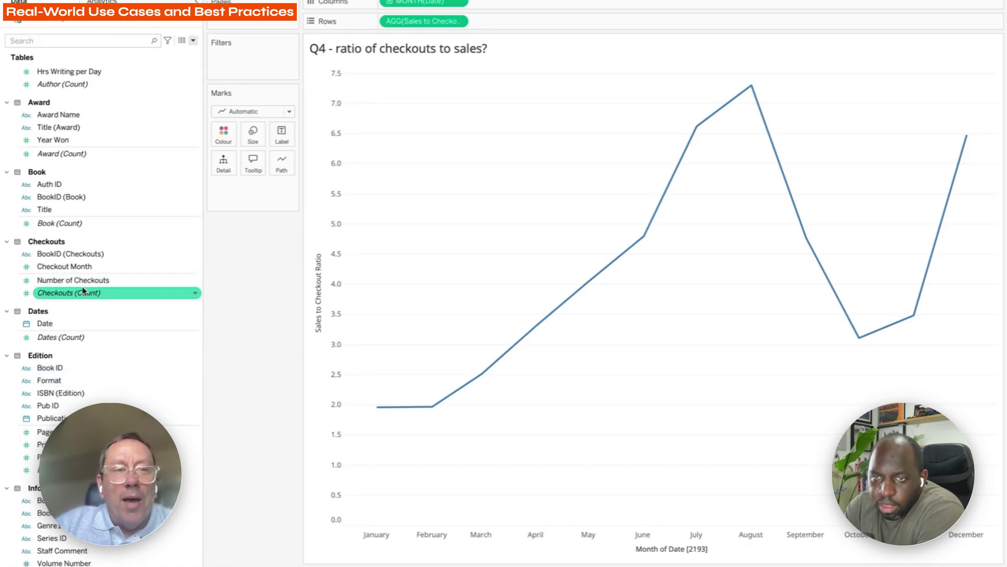
pyautogui.click(67, 198)
pyautogui.scroll(3, 67, 207)
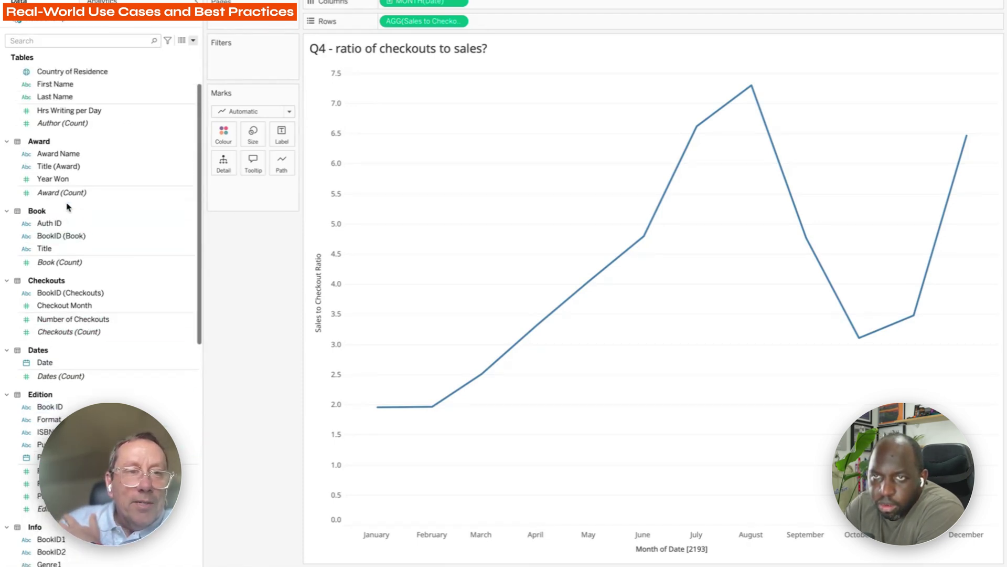
pyautogui.scroll(-2, 67, 202)
pyautogui.scroll(-10, 97, 386)
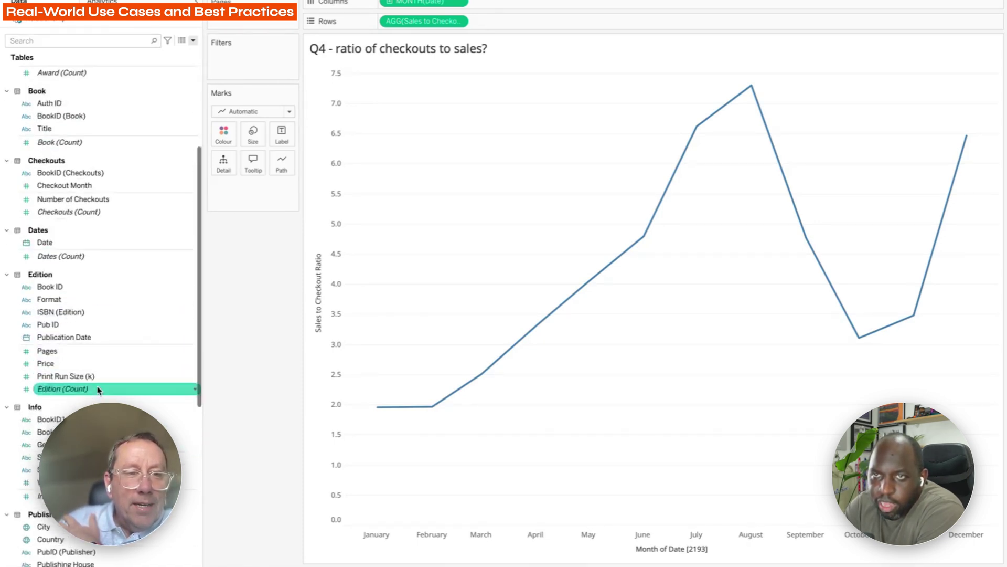
# Colour the ratio lines by Genre1, checking the null-value options without applying any and inspecting Mystery's August point.
pyautogui.moveTo(97, 375); pyautogui.dragTo(224, 134)
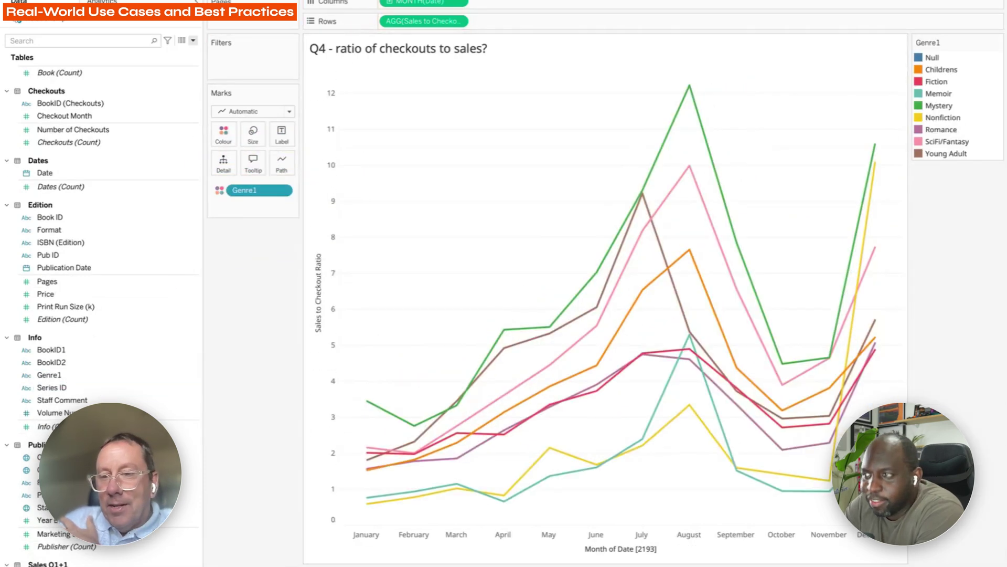
pyautogui.click(881, 555)
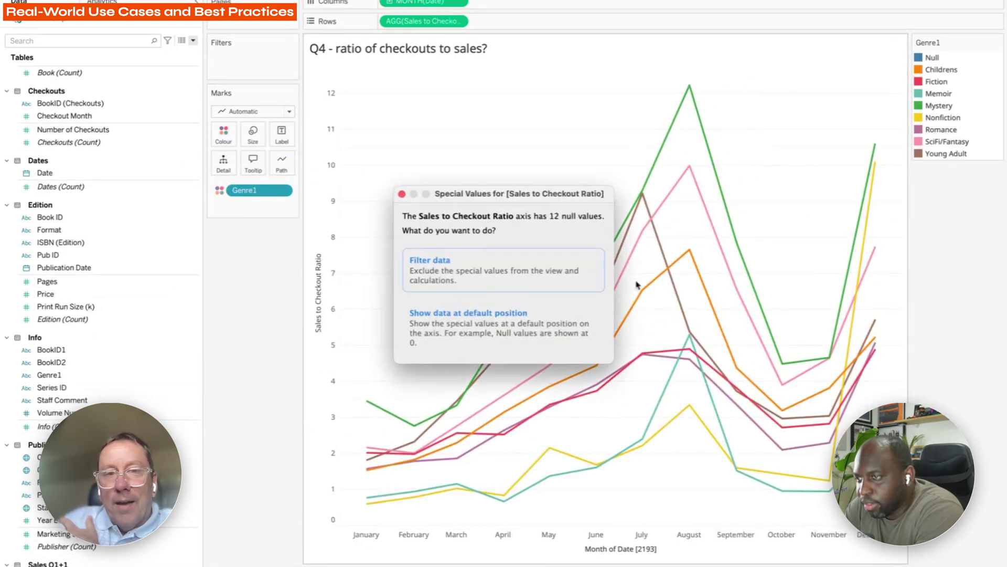
pyautogui.click(402, 194)
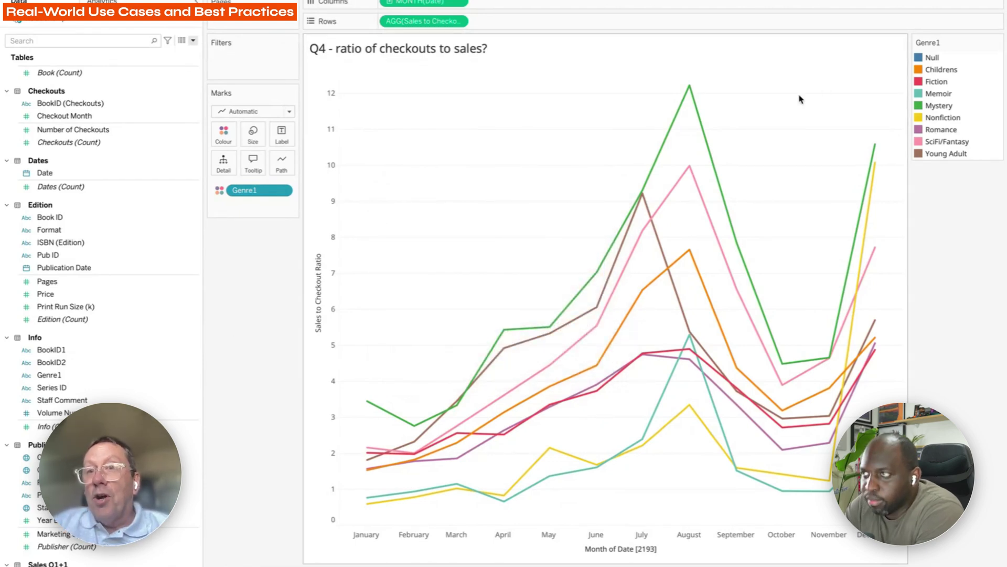
pyautogui.moveTo(693, 87)
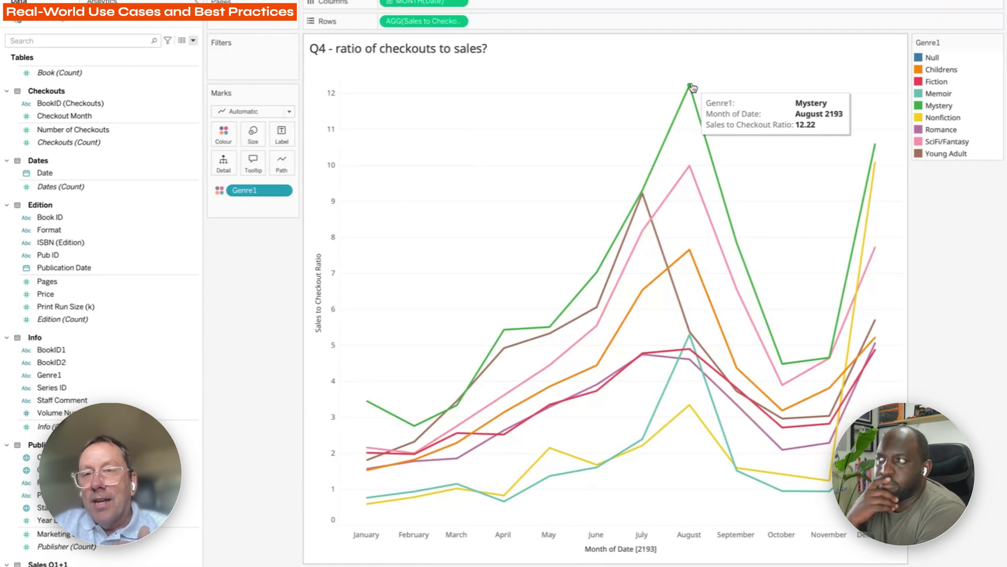
pyautogui.moveTo(690, 409)
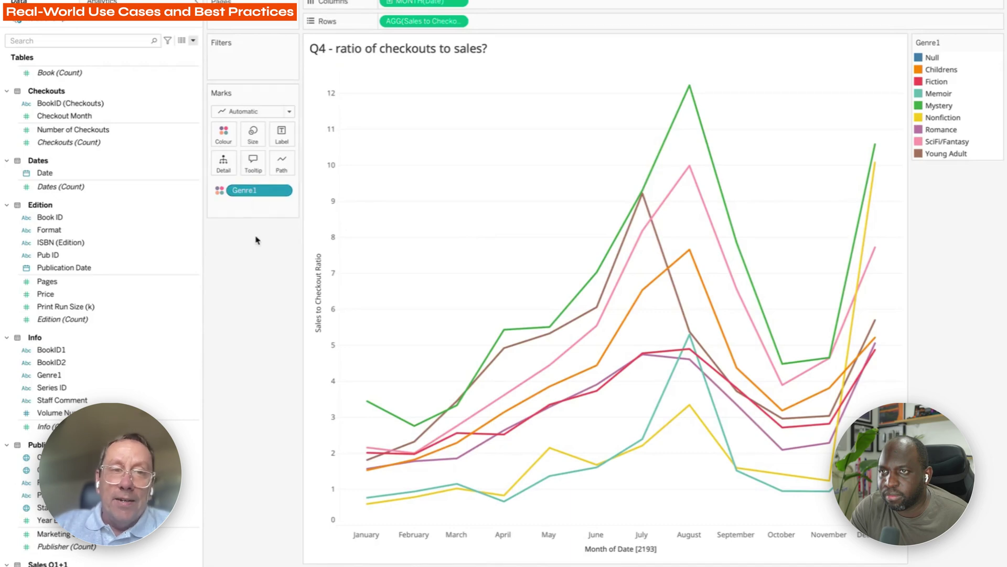
# Filter the ratio chart by Genre1, keeping only Childrens.
pyautogui.moveTo(257, 191); pyautogui.dragTo(251, 67)
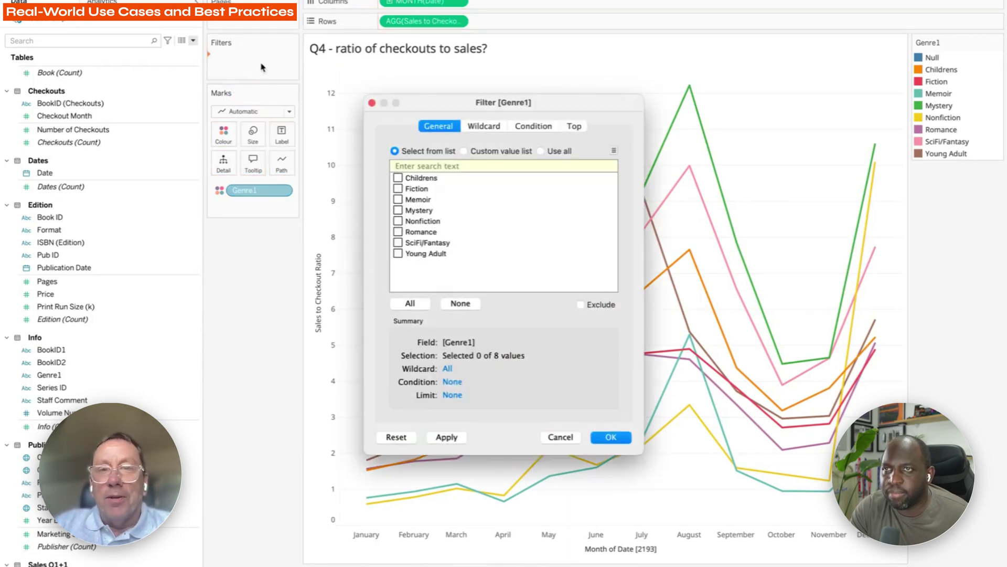
pyautogui.click(398, 178)
pyautogui.click(610, 438)
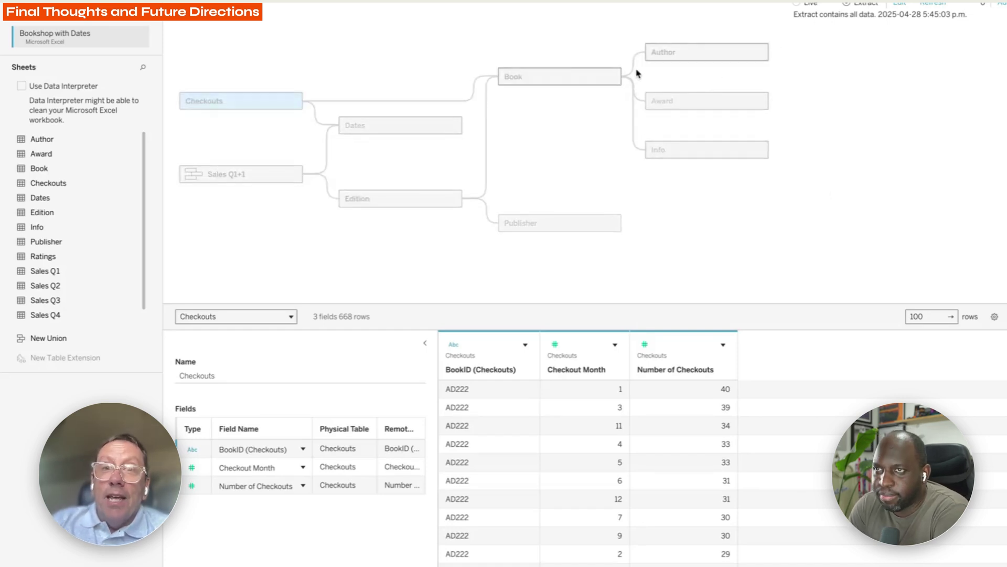
# Switch to the Let Tableau Write Your Joins for You deck in Google Chrome and view slide 22, followed by slide 21.
pyautogui.moveTo(636, 61)
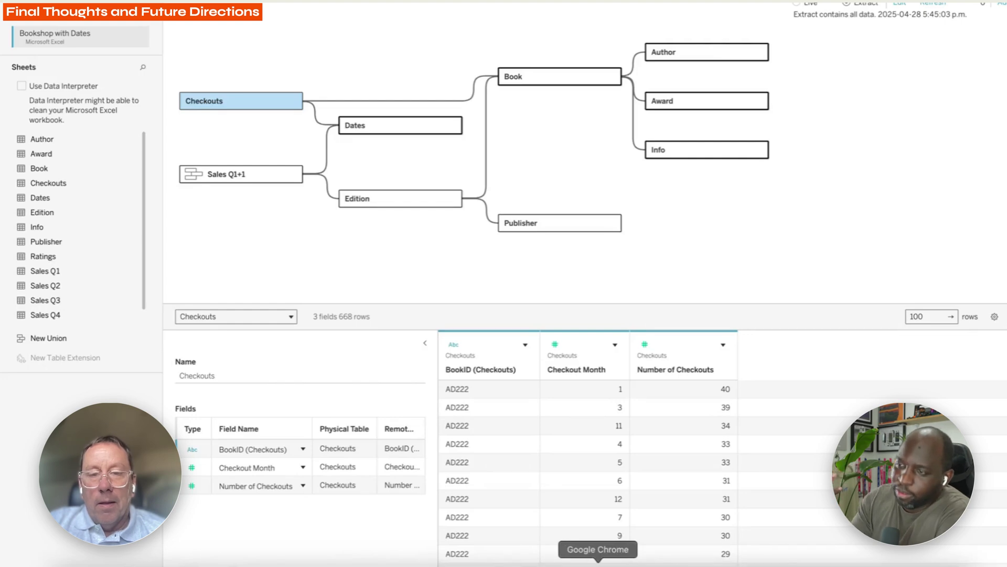
pyautogui.click(598, 565)
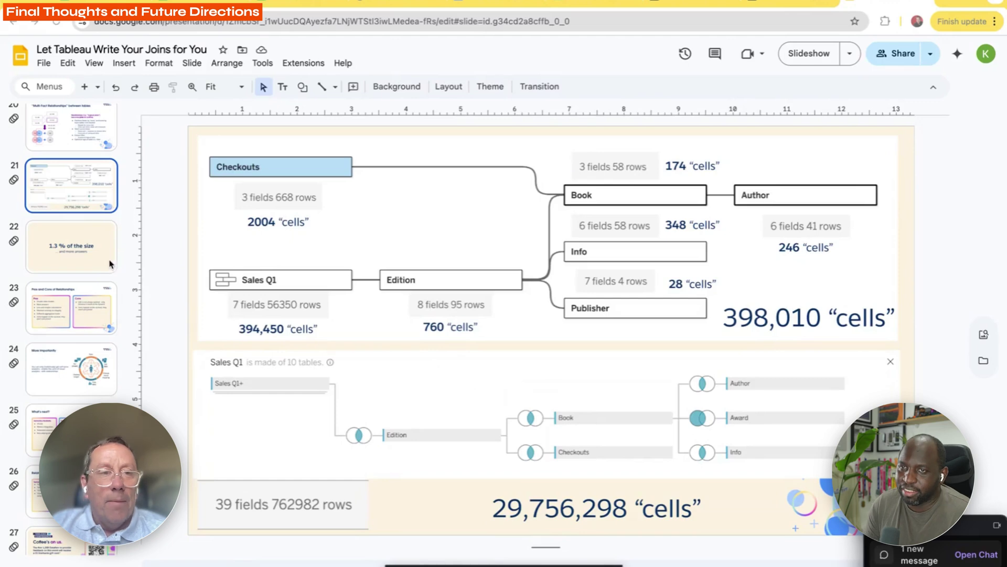
pyautogui.click(98, 261)
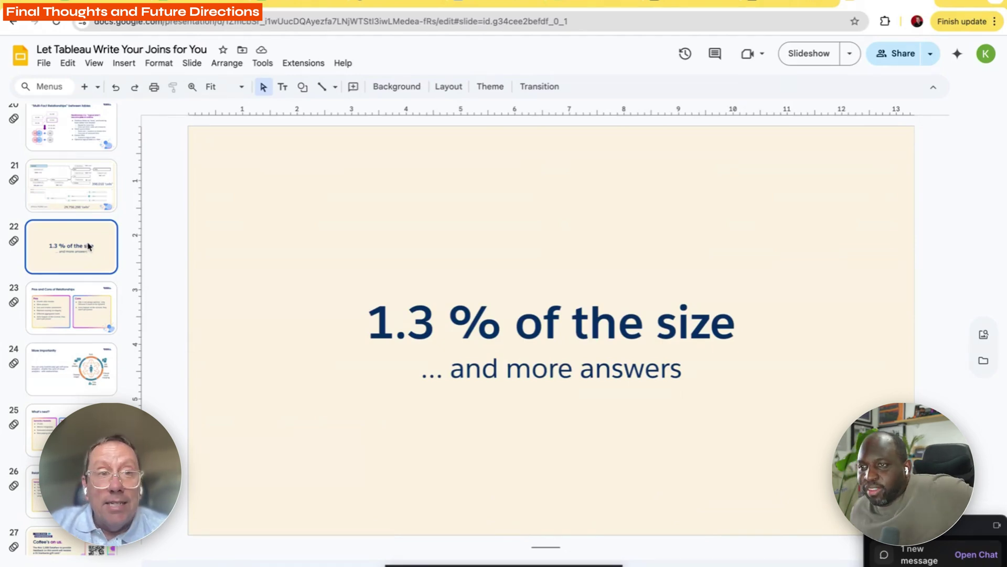
pyautogui.click(73, 197)
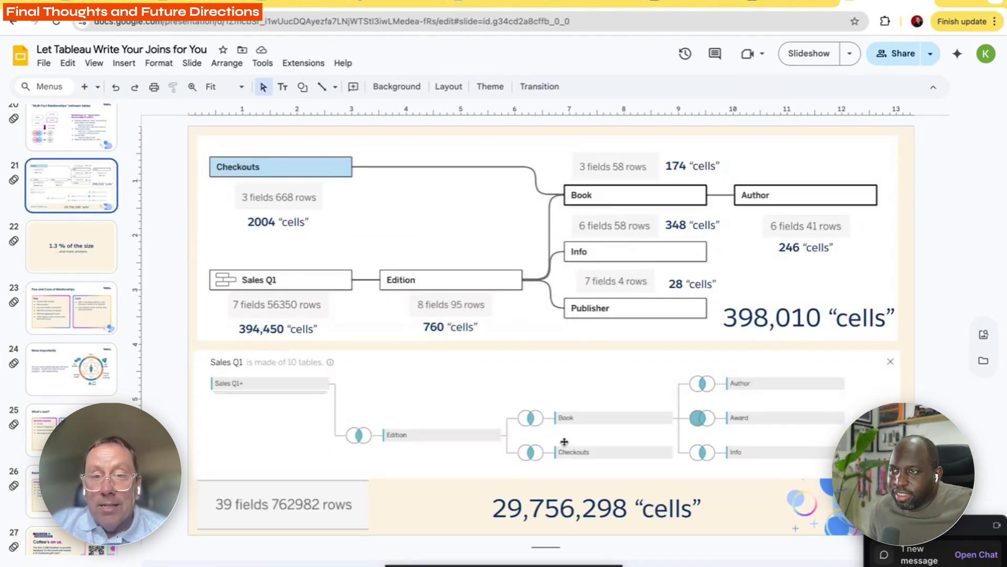